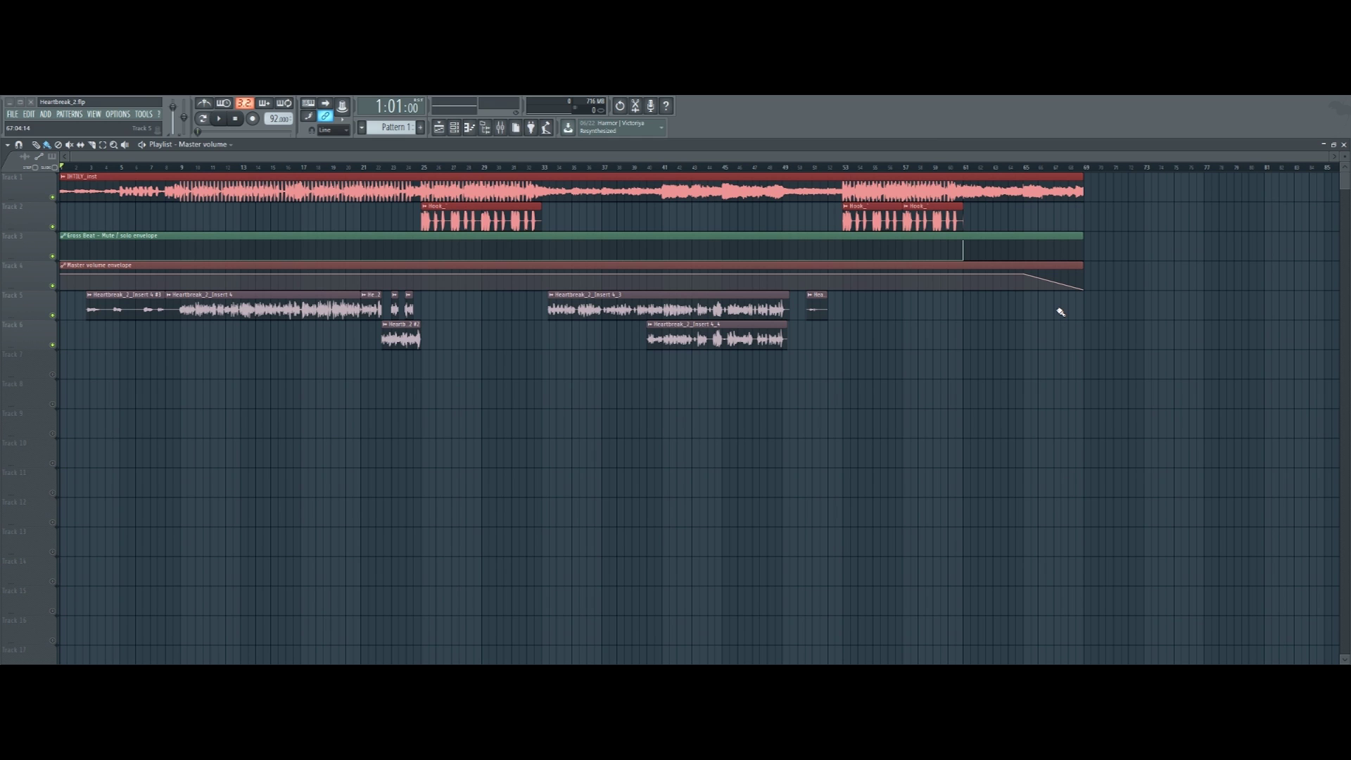
# Open the mixer and inspect the named insert tracks and the Master track for their effect slots
pyautogui.click(500, 128)
pyautogui.click(149, 429)
pyautogui.click(160, 429)
pyautogui.click(191, 419)
pyautogui.click(203, 419)
pyautogui.click(213, 417)
pyautogui.click(235, 416)
pyautogui.click(245, 416)
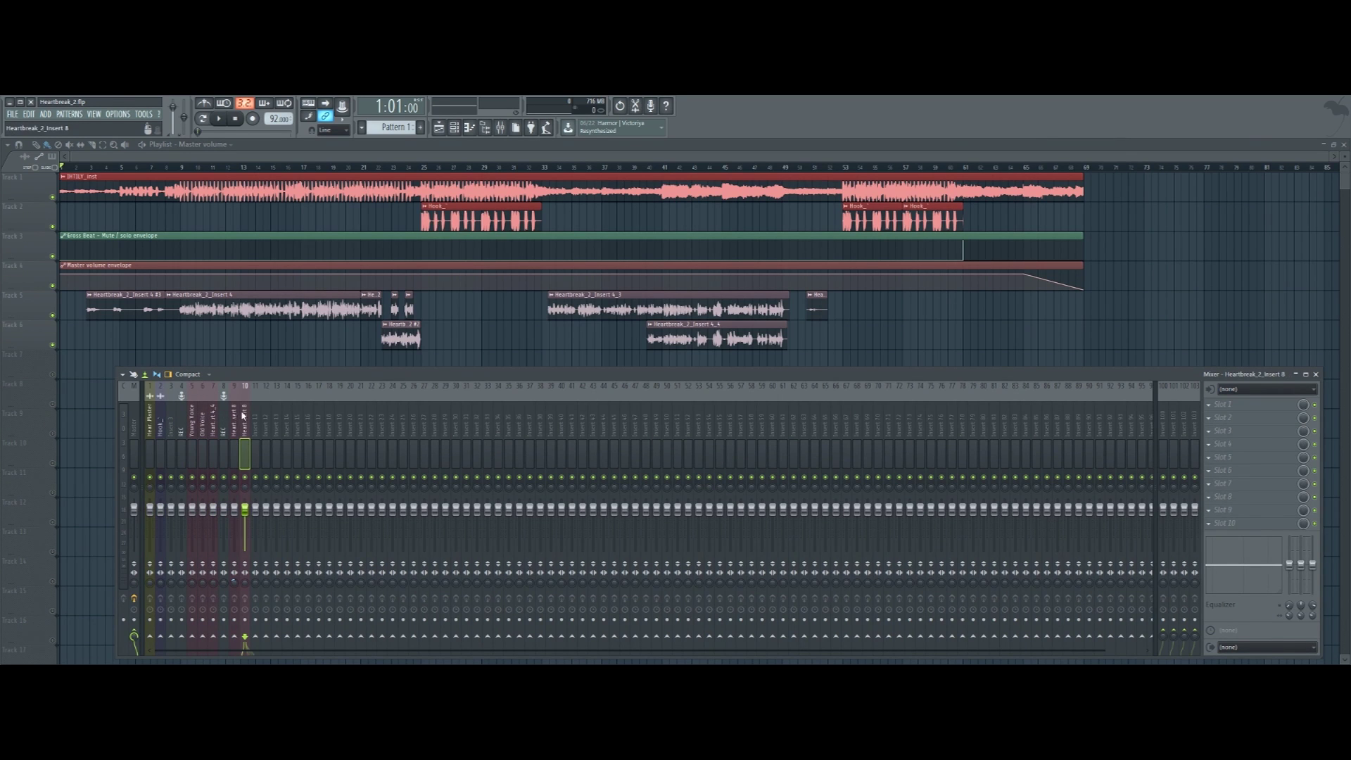
pyautogui.click(134, 407)
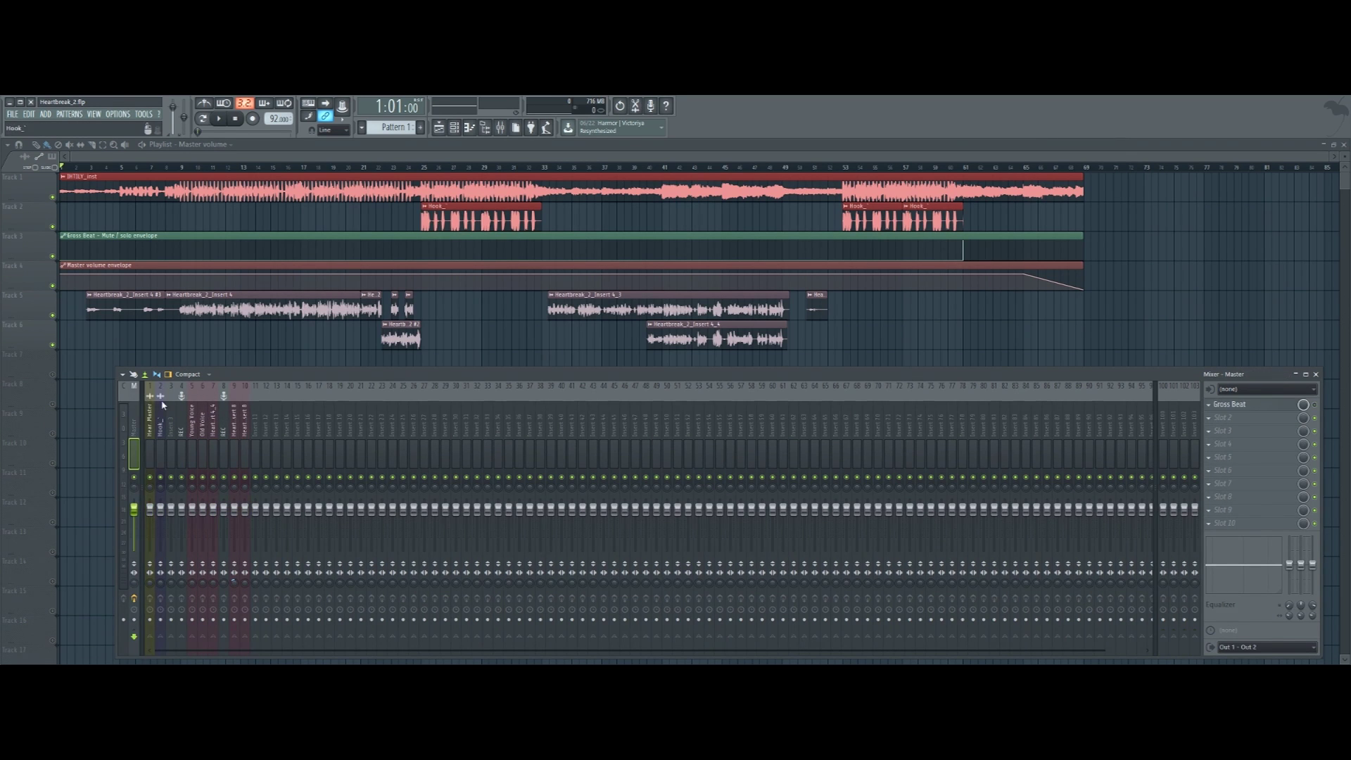
pyautogui.hscroll(2, 151, 408)
pyautogui.hscroll(-2, 126, 407)
# Play back the arrangement in the playlist to hear the song, and stop playback
pyautogui.click(114, 160)
pyautogui.press('space')
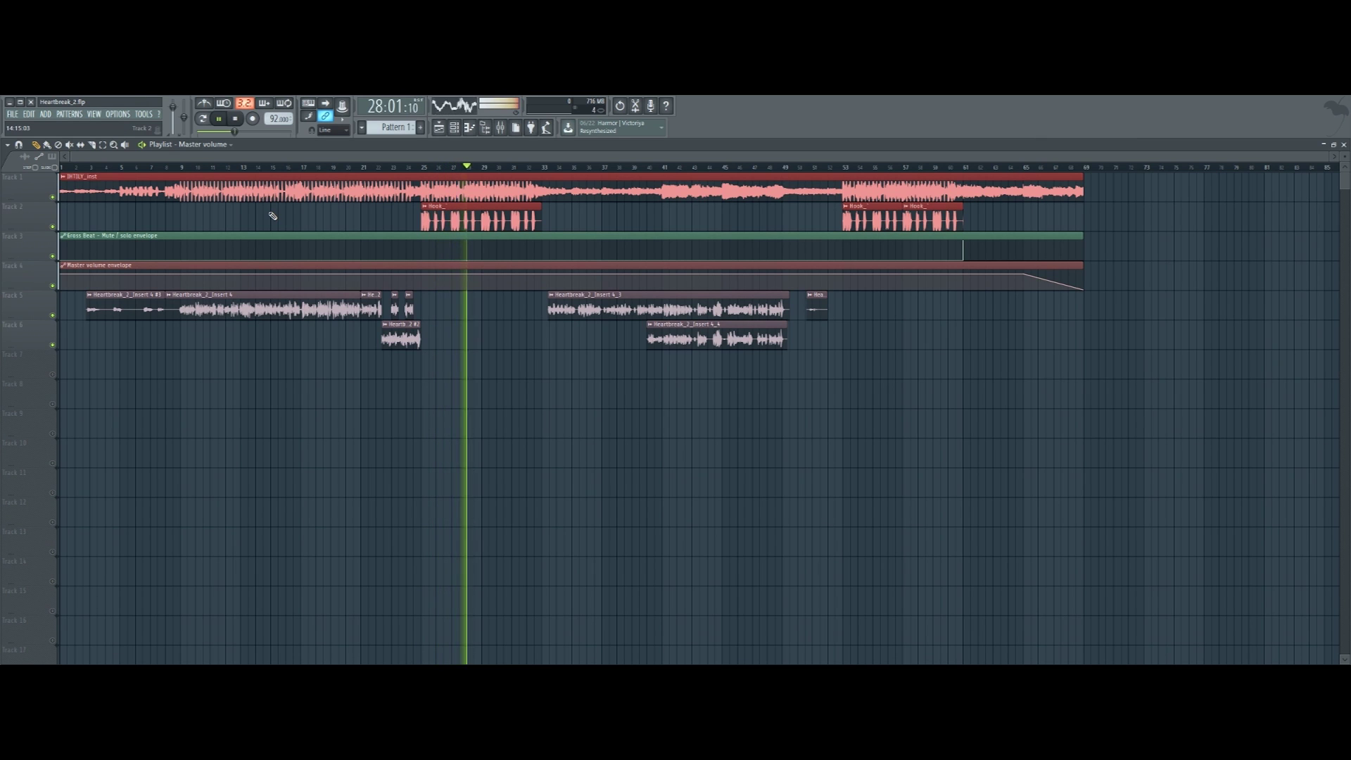
pyautogui.press('space')
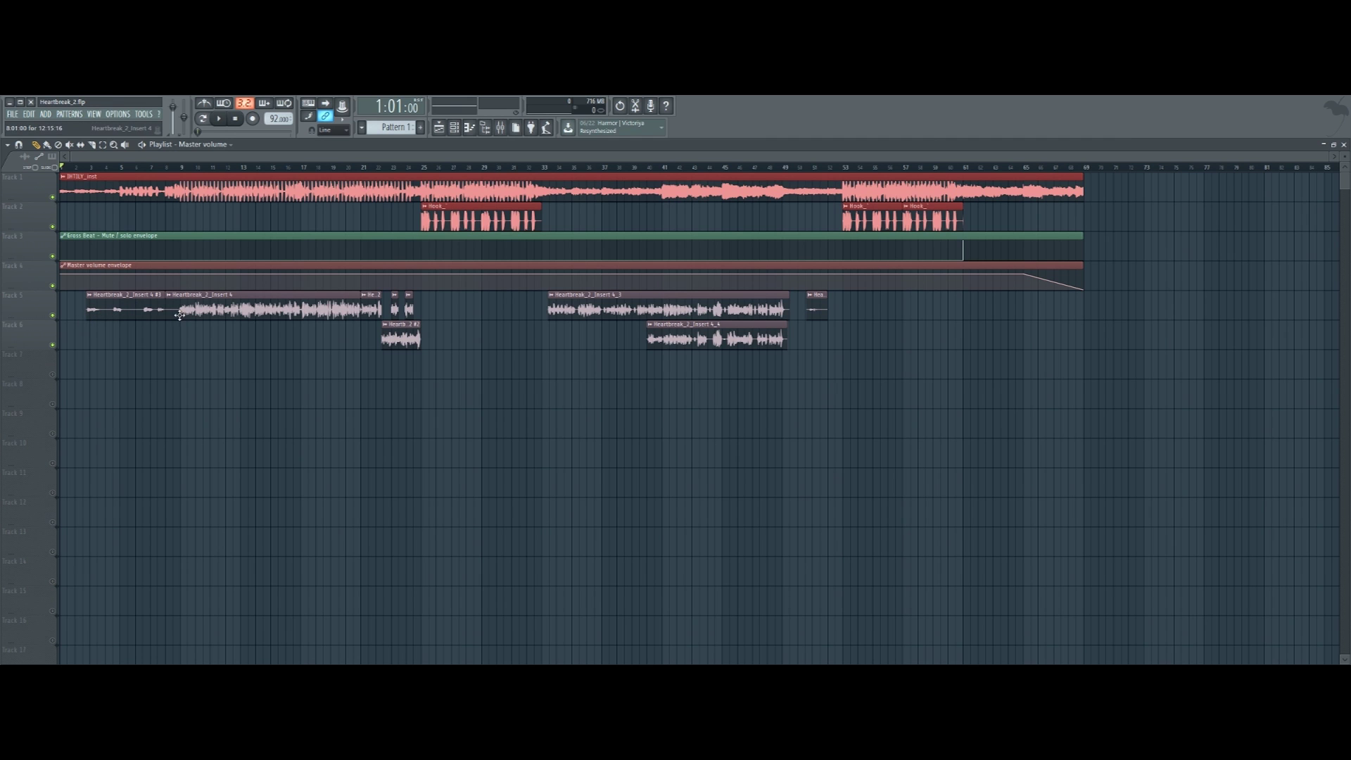
# Enlarge the playlist tracks and solo Track 5, which holds the main vocal clips
pyautogui.scroll(2, 119, 169)
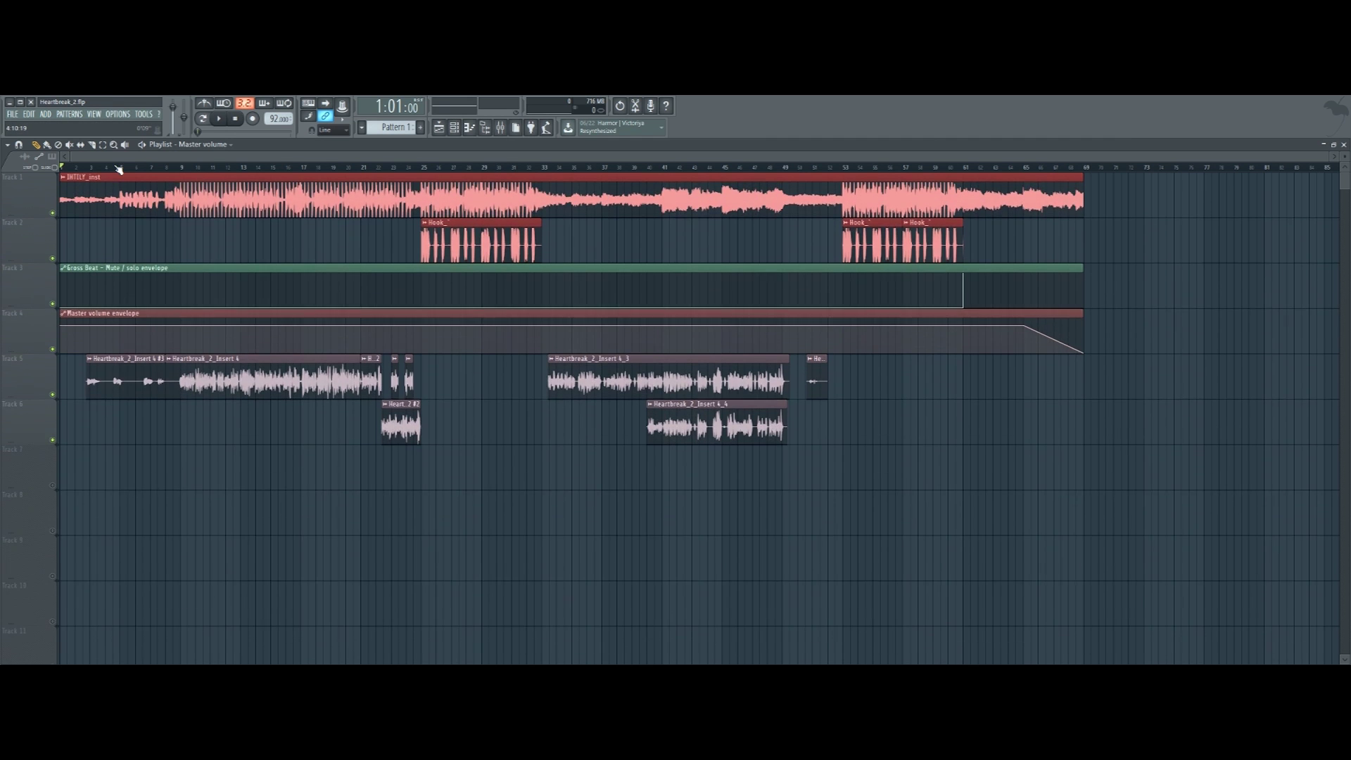
pyautogui.scroll(1, 126, 171)
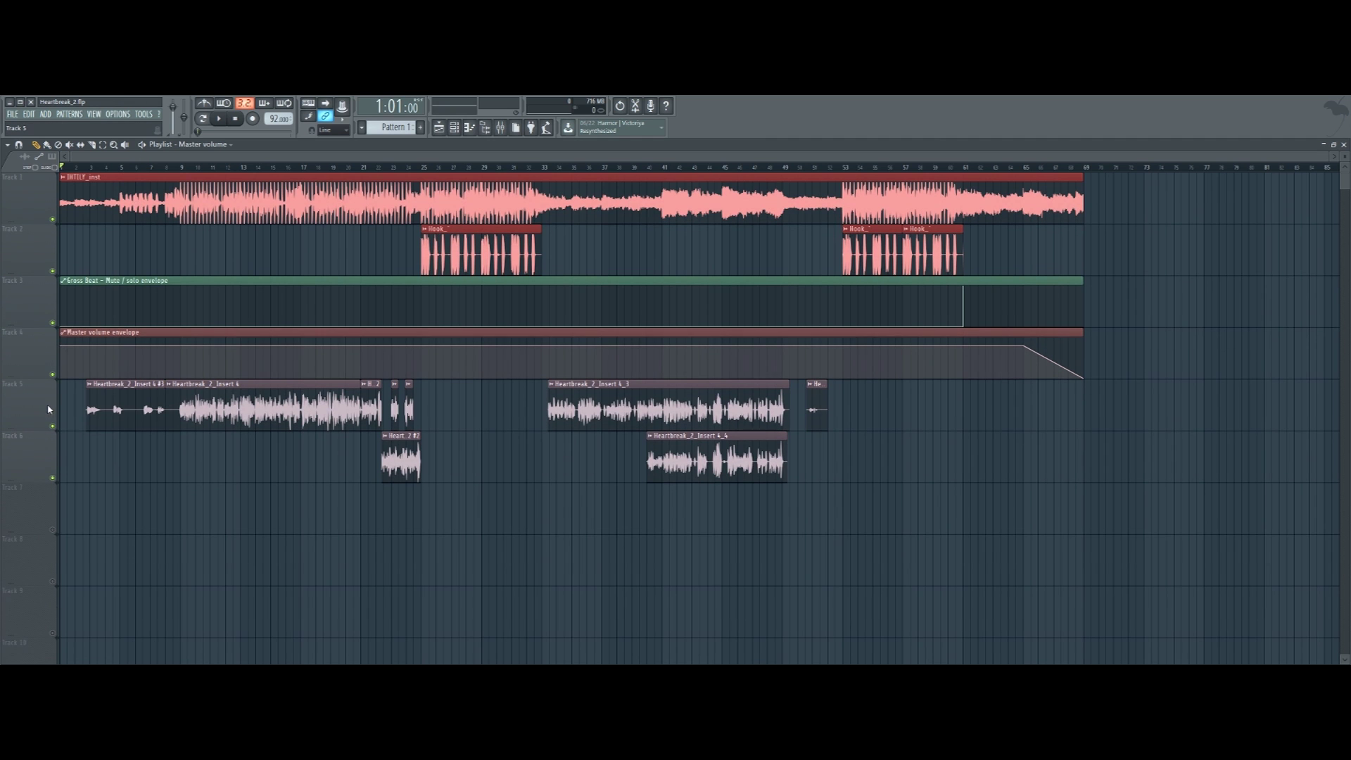
pyautogui.rightClick(50, 381)
pyautogui.click(78, 405)
pyautogui.rightClick(54, 426)
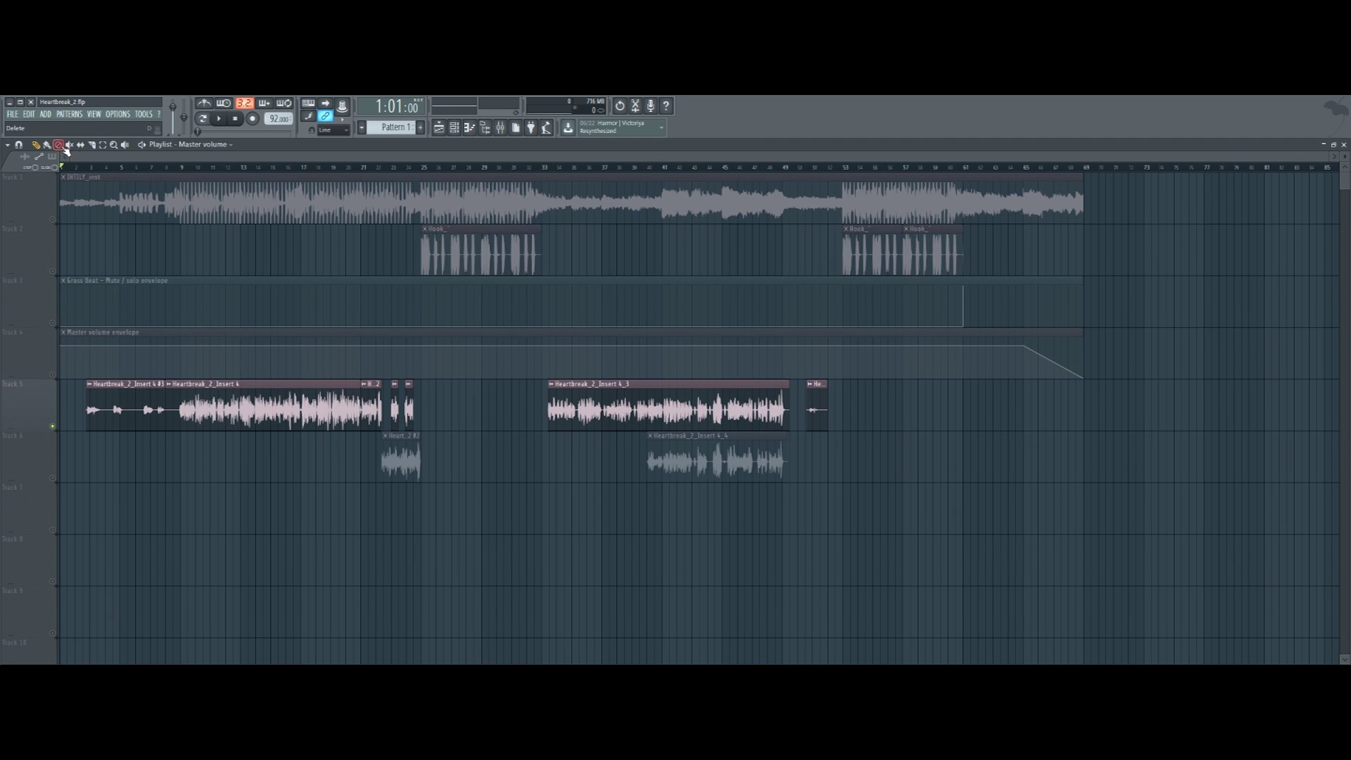
# Set the playlist's snap to grid to 1/6 step
pyautogui.click(17, 147)
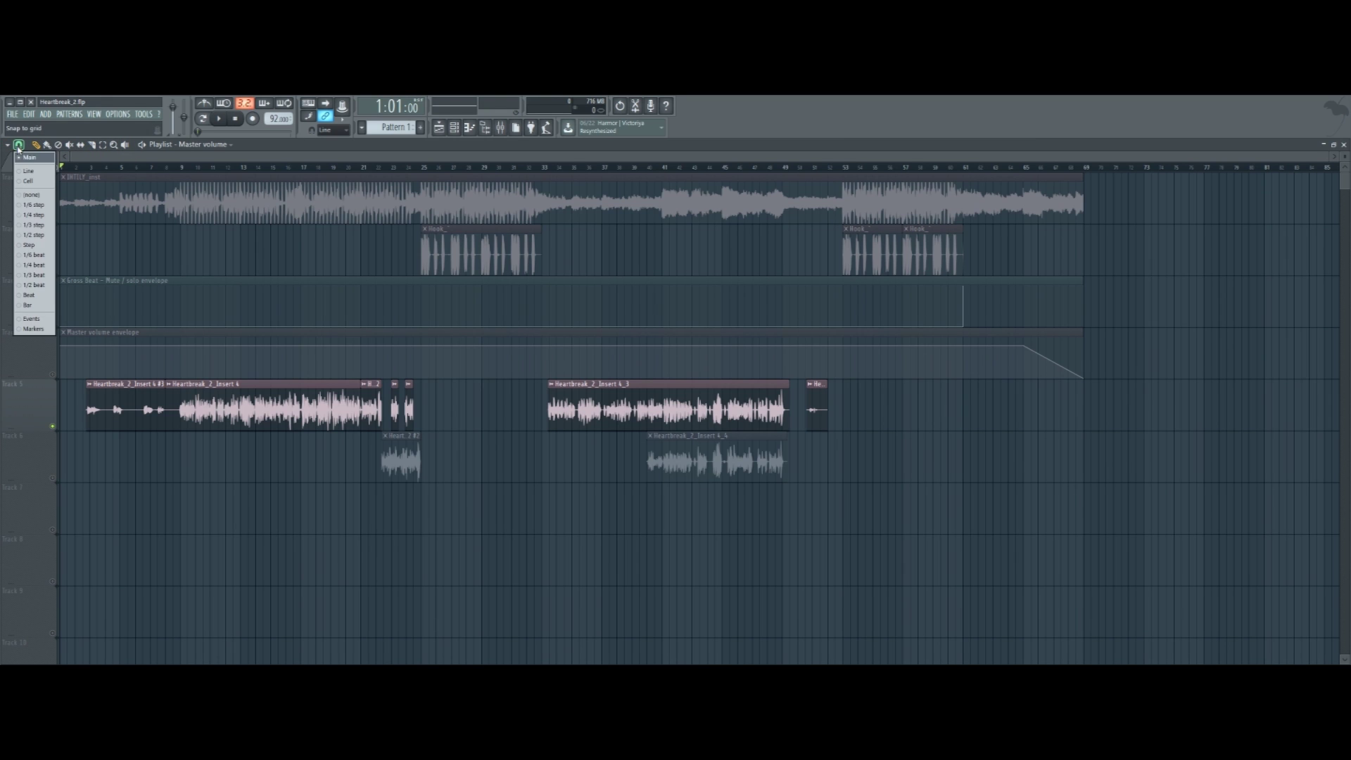
pyautogui.click(25, 204)
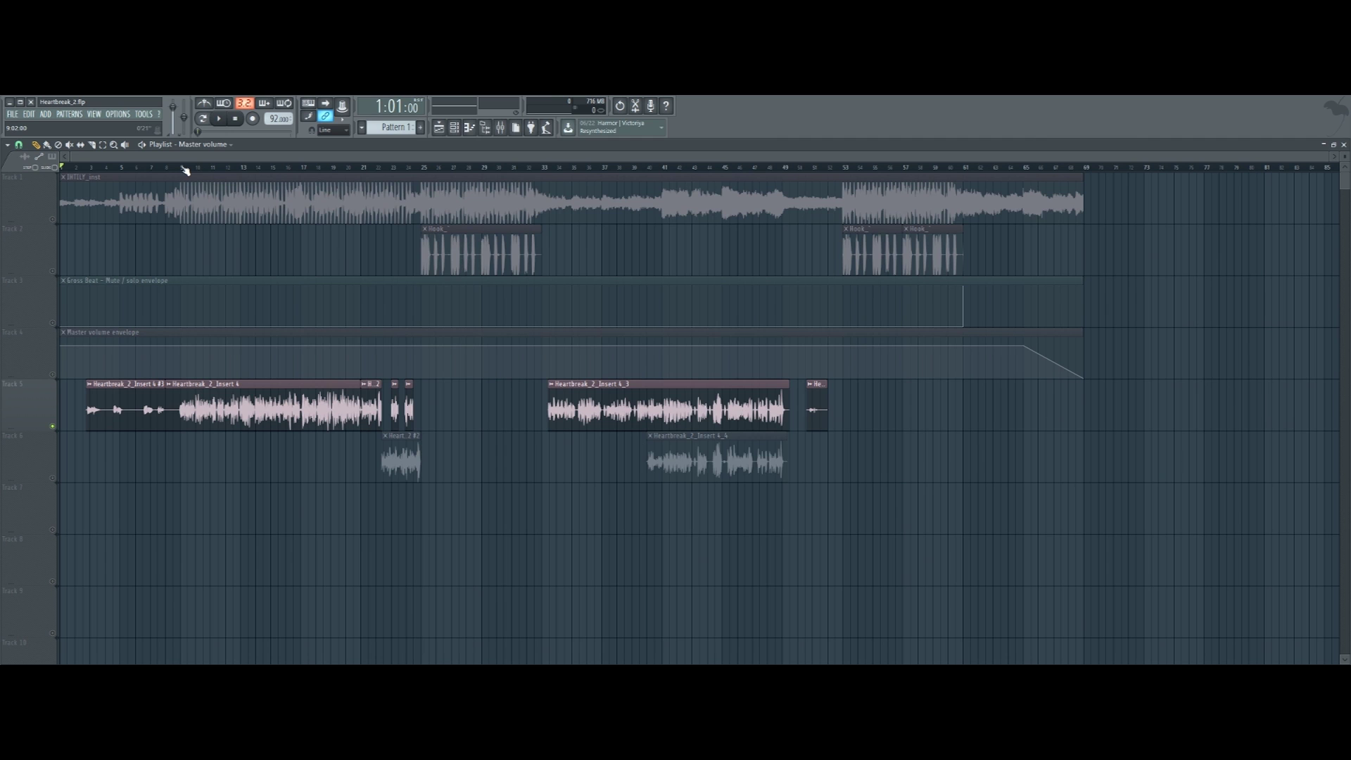
pyautogui.click(315, 105)
# Slice the first vocal clip on Track 5 after its first phrase and just before its second phrase
pyautogui.scroll(4, 126, 398)
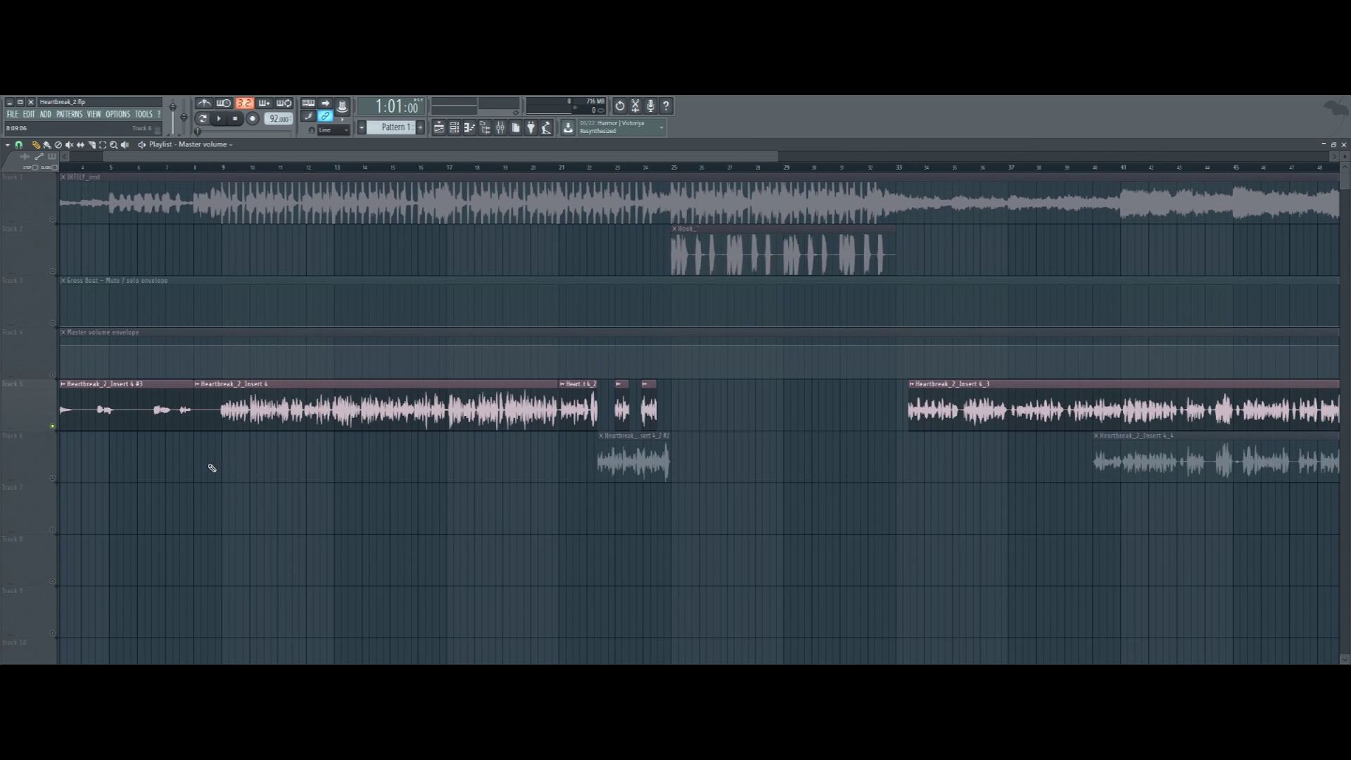
pyautogui.moveTo(201, 159); pyautogui.dragTo(158, 161)
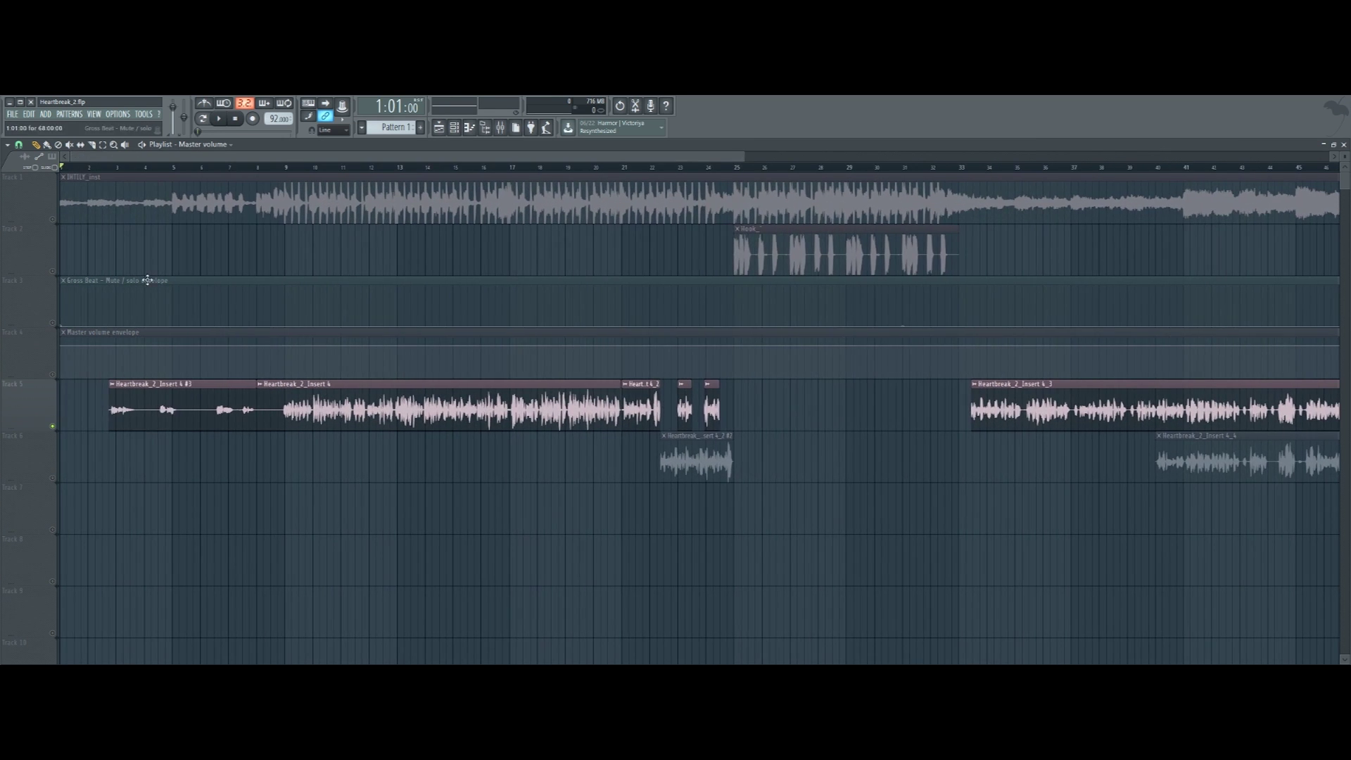
pyautogui.scroll(2, 160, 399)
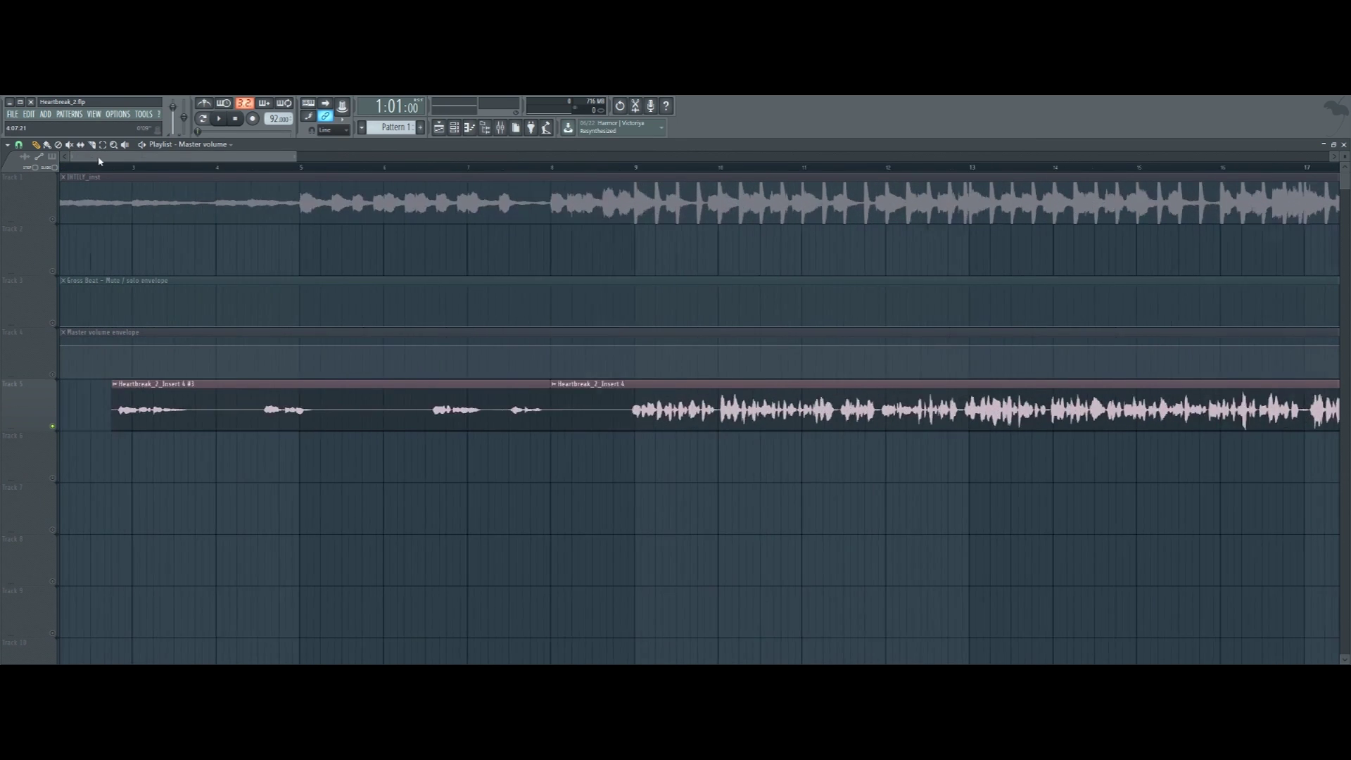
pyautogui.scroll(2, 296, 369)
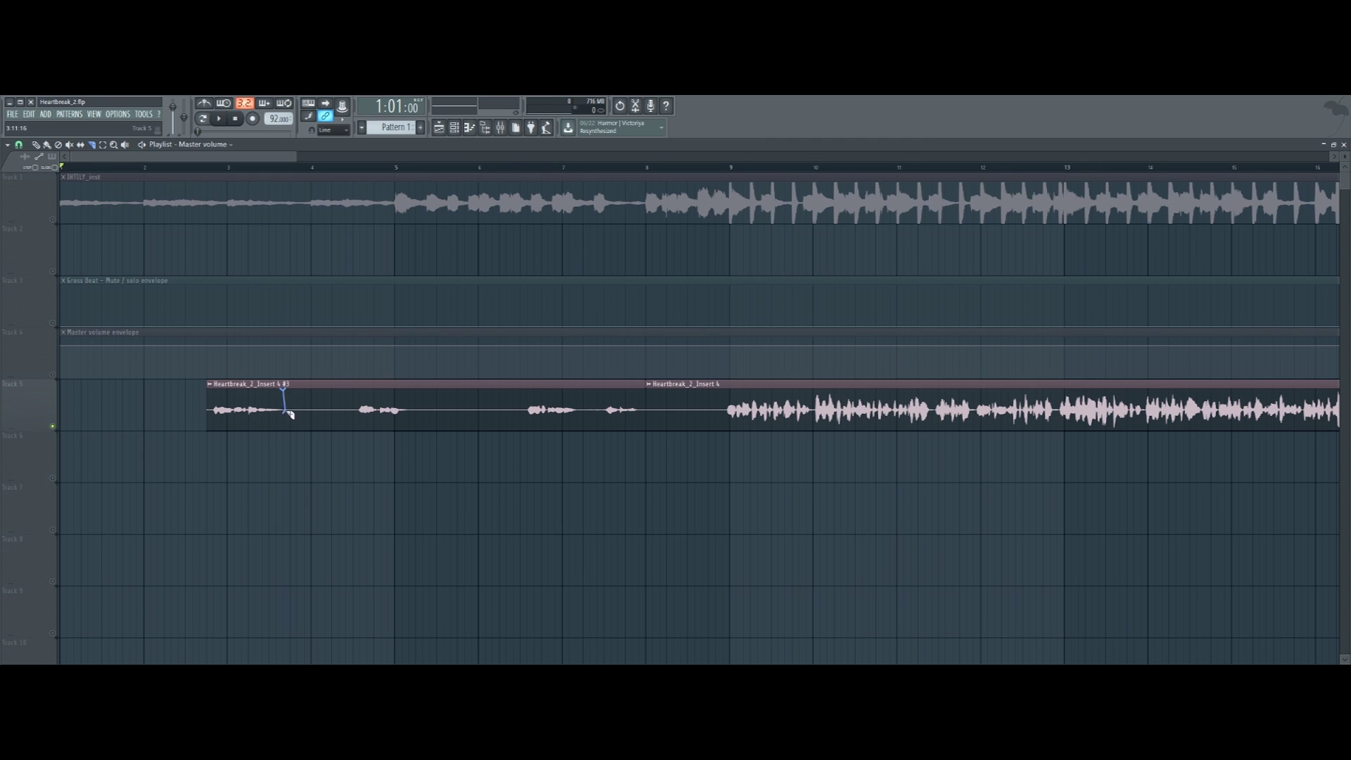
pyautogui.moveTo(289, 442); pyautogui.dragTo(288, 445)
pyautogui.moveTo(362, 436); pyautogui.dragTo(362, 437)
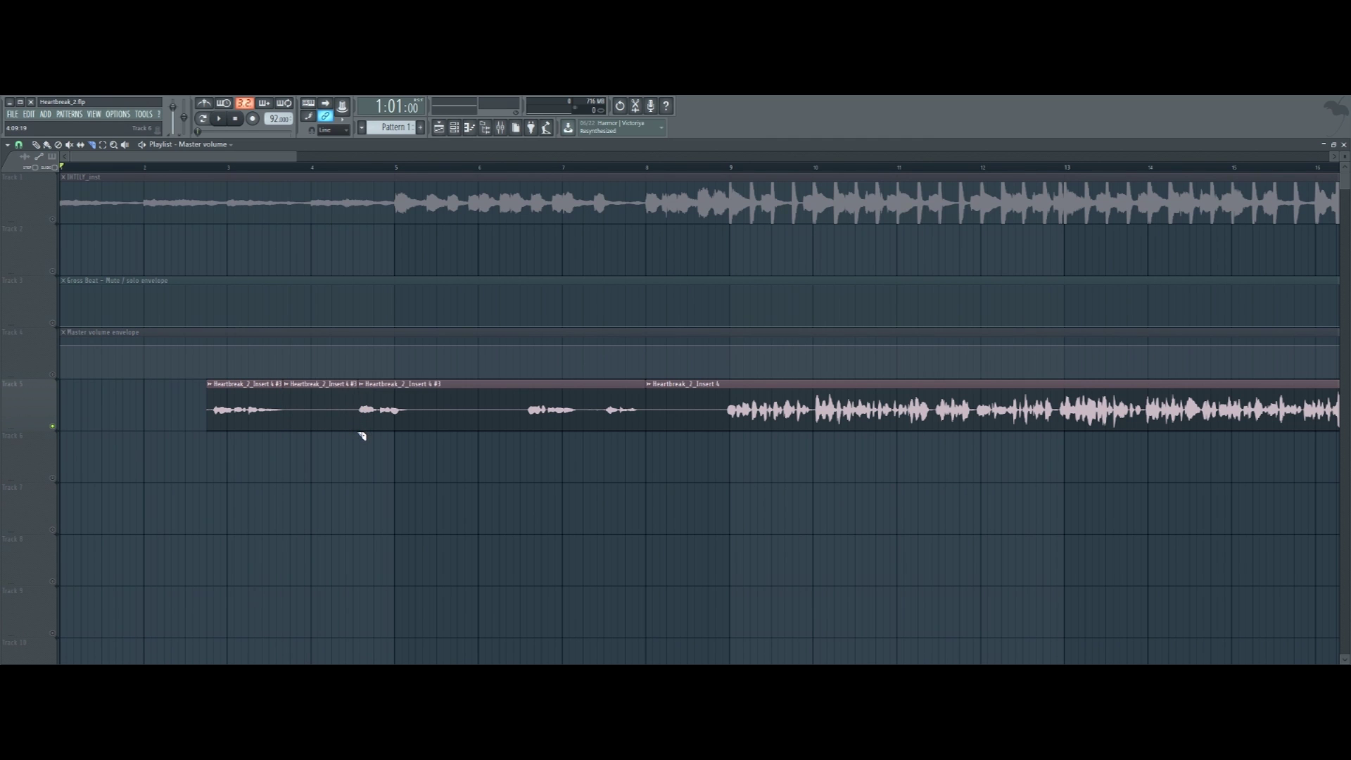
# Slice the opening vocal clip after the second phrase, on both sides of the third phrase and just before the fourth
pyautogui.scroll(5, 361, 410)
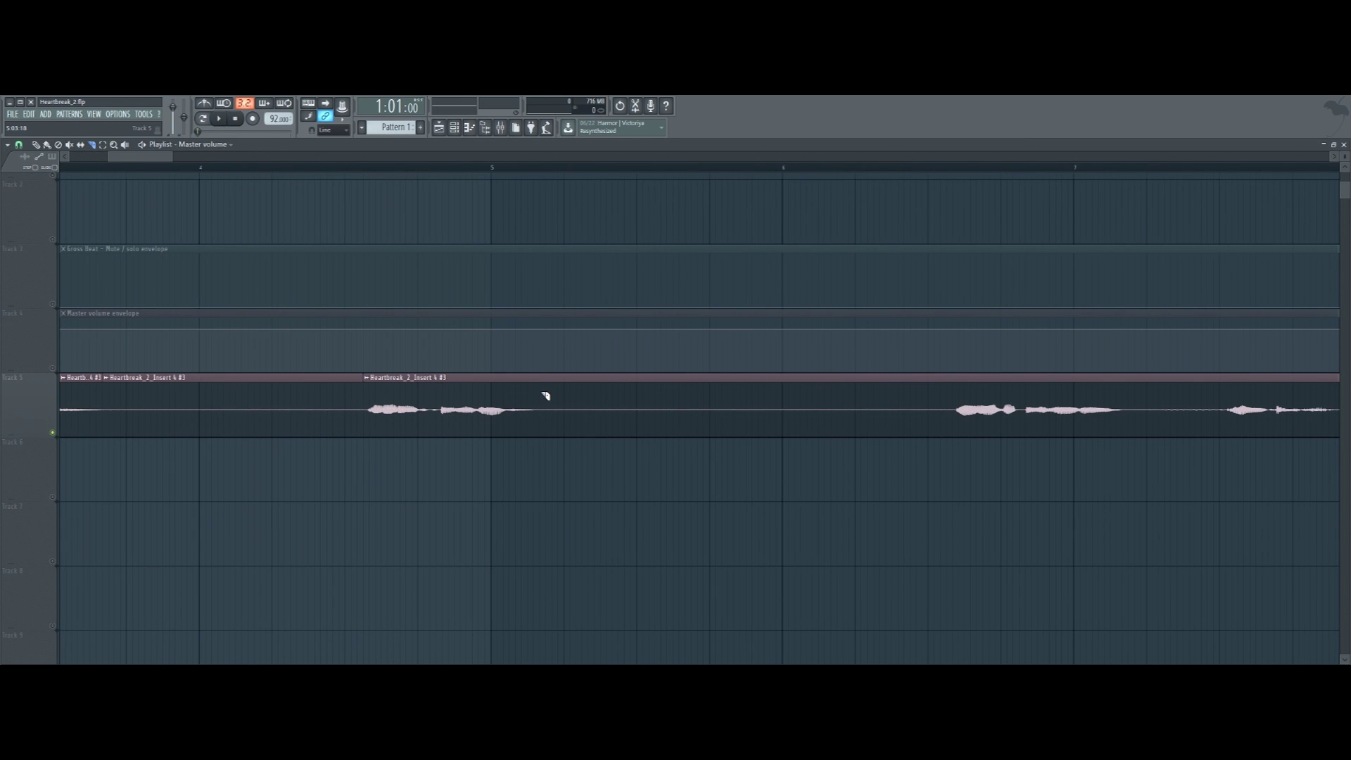
pyautogui.moveTo(538, 447); pyautogui.dragTo(541, 458)
pyautogui.moveTo(954, 449); pyautogui.dragTo(973, 458)
pyautogui.moveTo(1129, 454); pyautogui.dragTo(1130, 456)
pyautogui.moveTo(1226, 472); pyautogui.dragTo(1226, 473)
# Slice the Heartbreak_2_Insert 4 clip just before the vocal at bar 9, and slice off the silence ahead of the opening phrase
pyautogui.moveTo(169, 156); pyautogui.dragTo(220, 170)
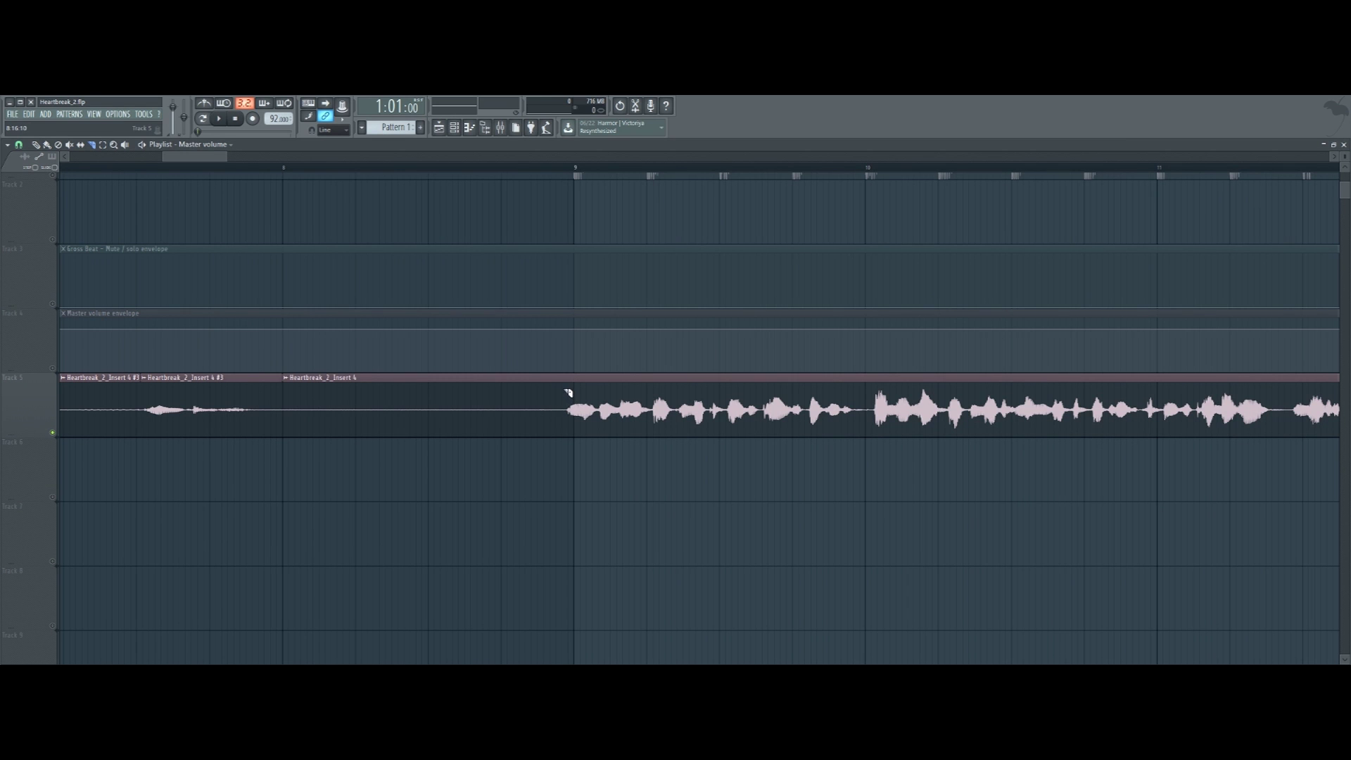
pyautogui.moveTo(570, 422); pyautogui.dragTo(564, 475)
pyautogui.moveTo(201, 162); pyautogui.dragTo(124, 162)
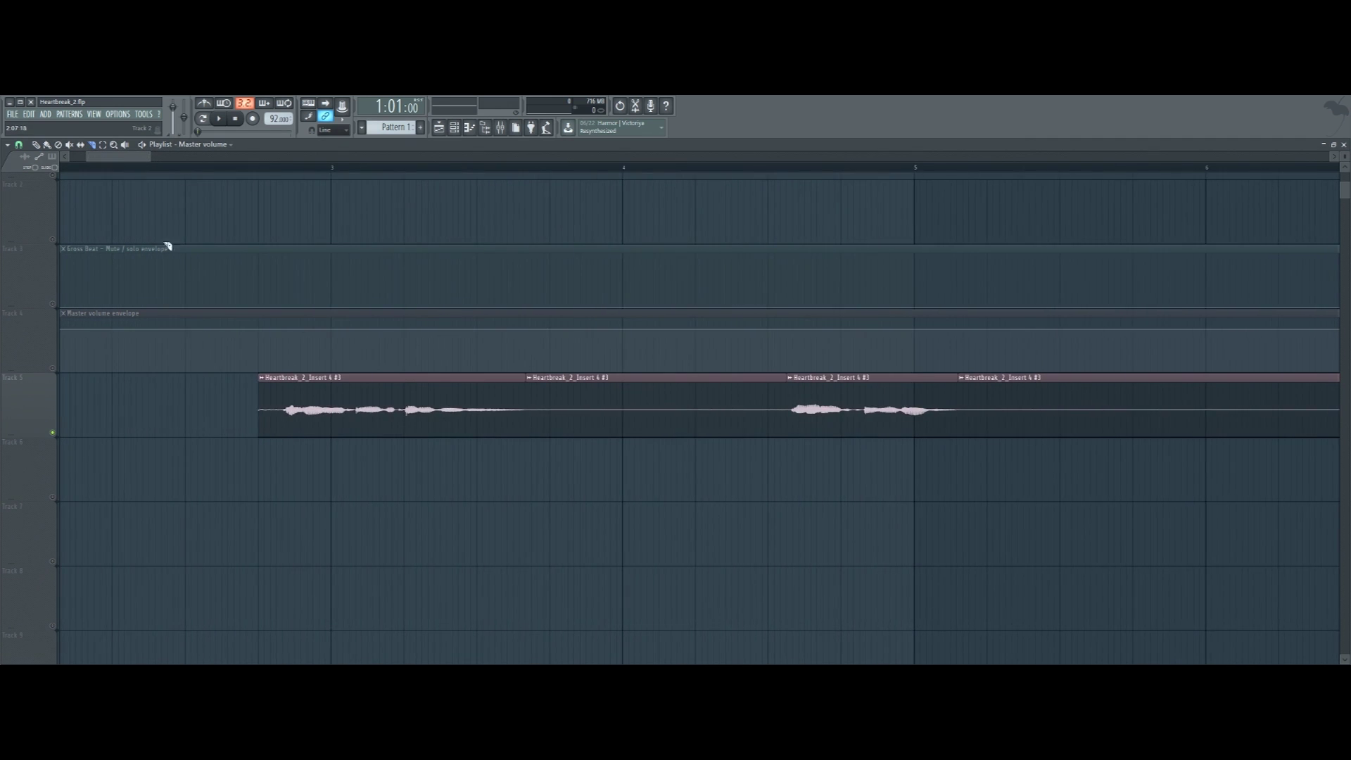
pyautogui.scroll(-1, 222, 311)
pyautogui.moveTo(286, 422); pyautogui.dragTo(288, 424)
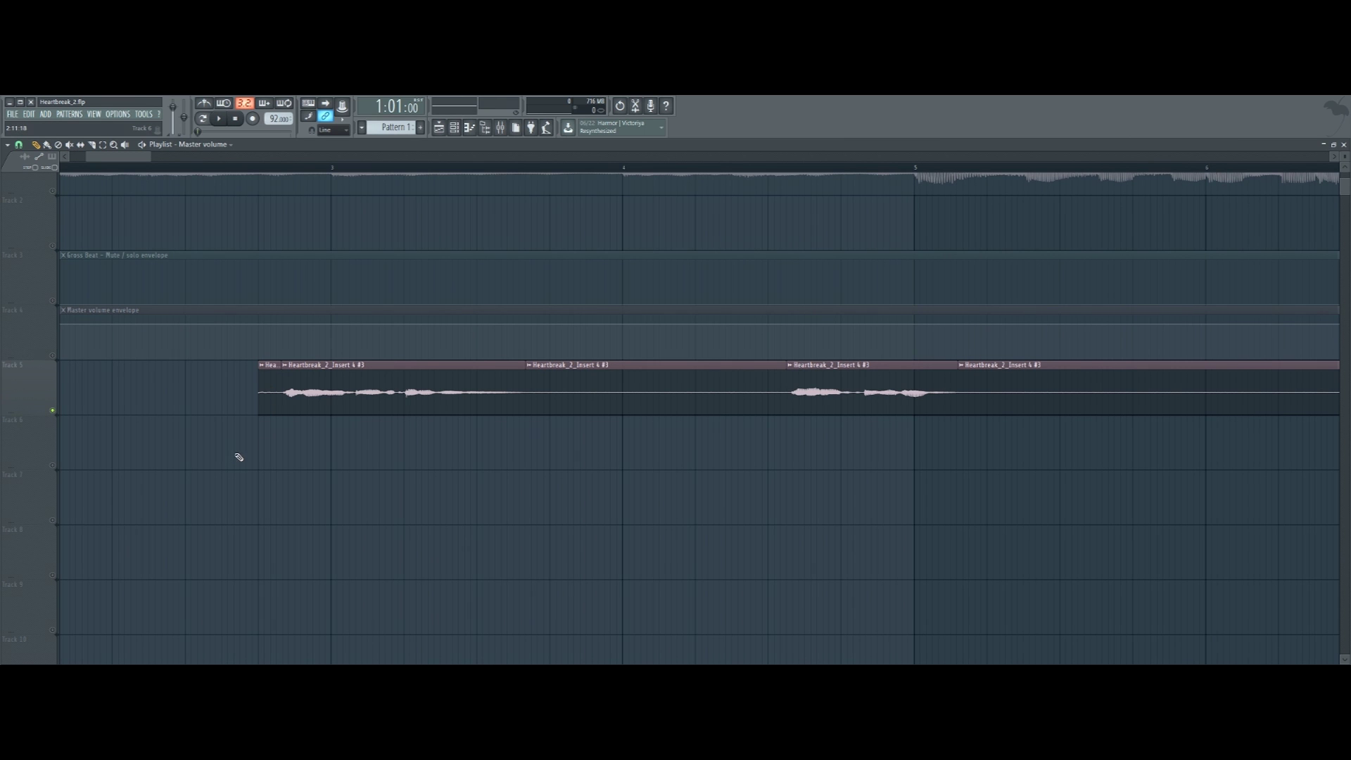
# Delete the silent slices before and between the vocal phrases on Track 5, up to the vocal entry at bar 9
pyautogui.rightClick(267, 392)
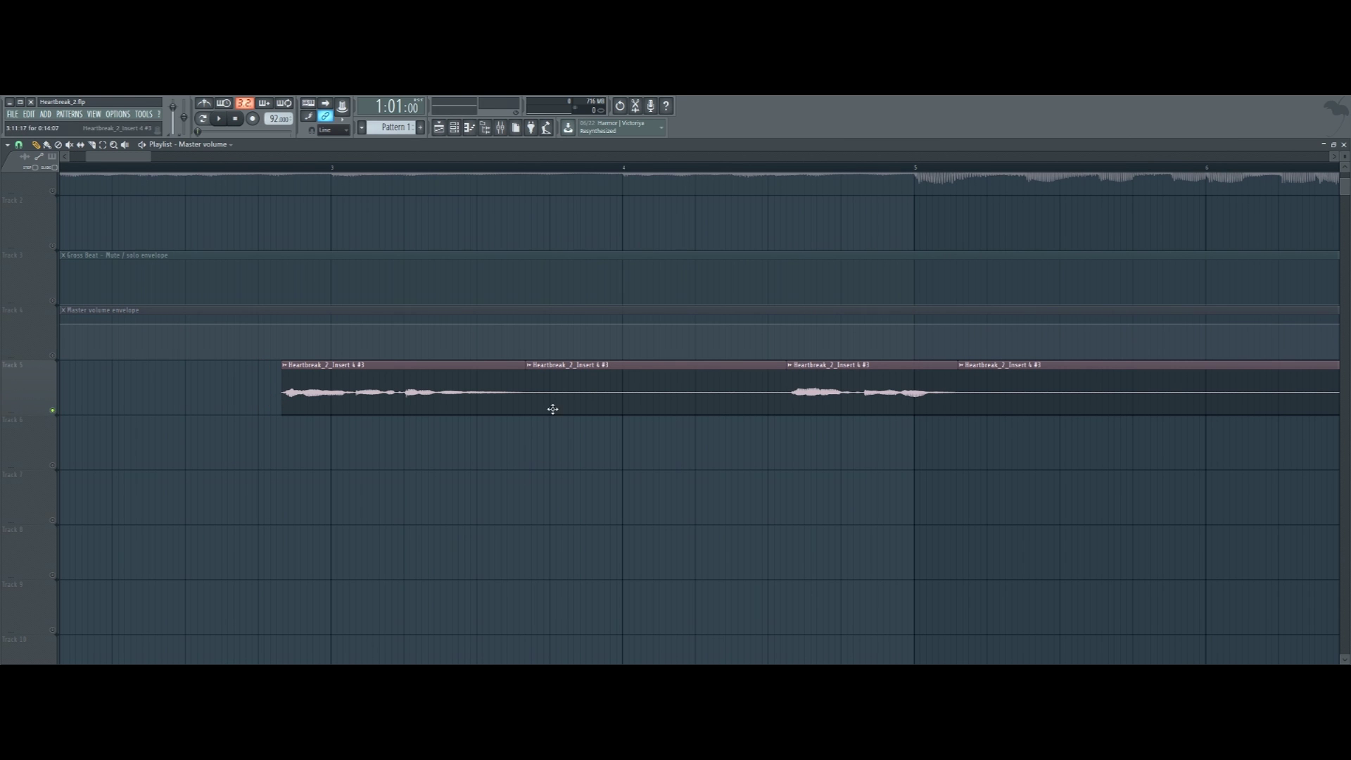
pyautogui.rightClick(577, 399)
pyautogui.rightClick(1027, 395)
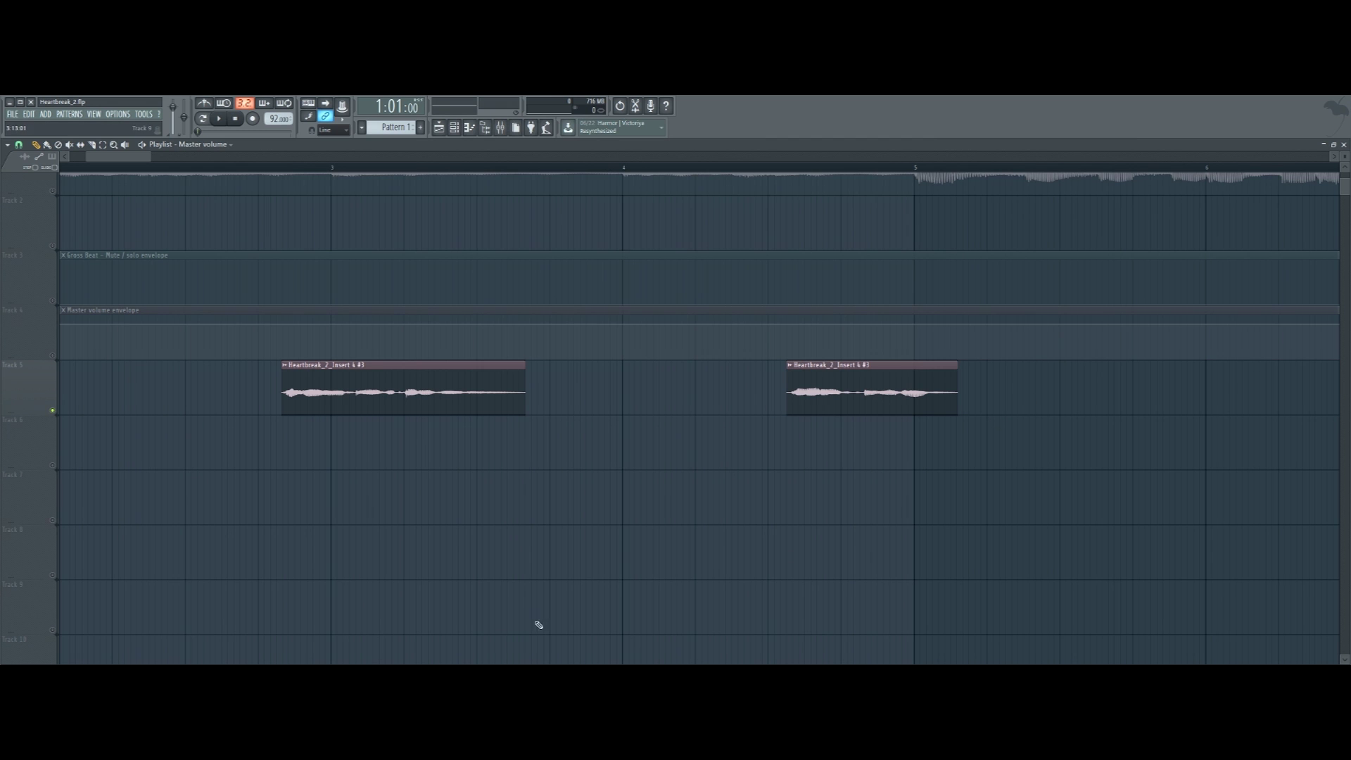
pyautogui.moveTo(122, 163); pyautogui.dragTo(186, 163)
pyautogui.rightClick(341, 392)
pyautogui.rightClick(641, 401)
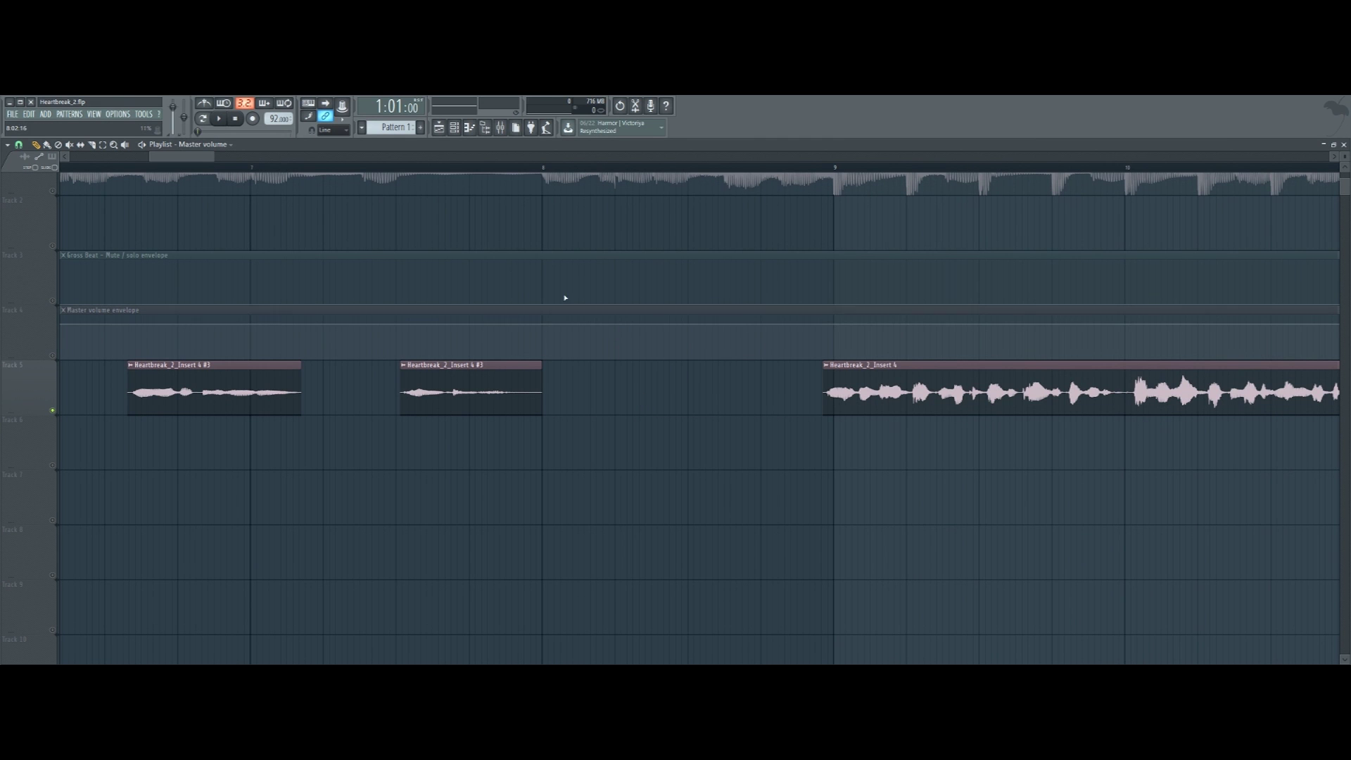
# Turn off solo on Track 5 and show the full arrangement with all tracks again
pyautogui.scroll(-1, 266, 170)
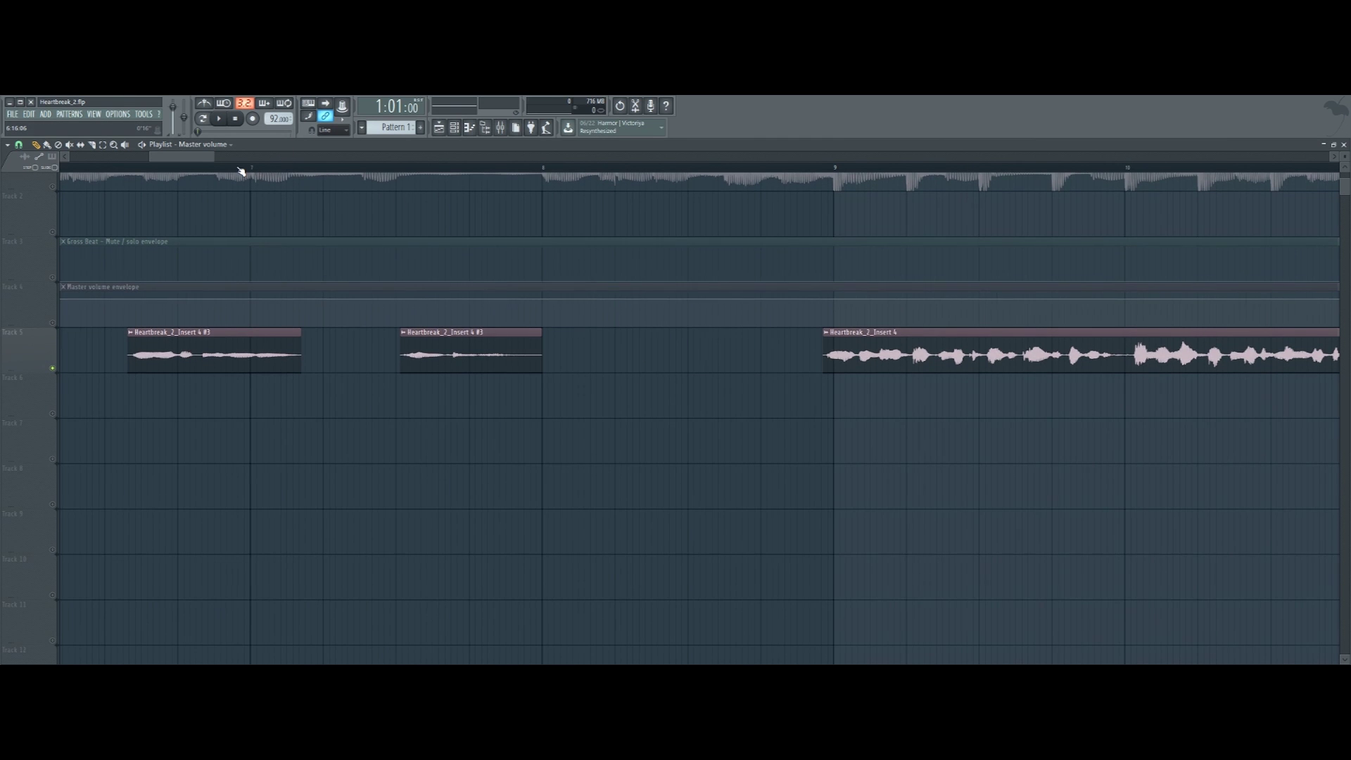
pyautogui.scroll(-8, 241, 171)
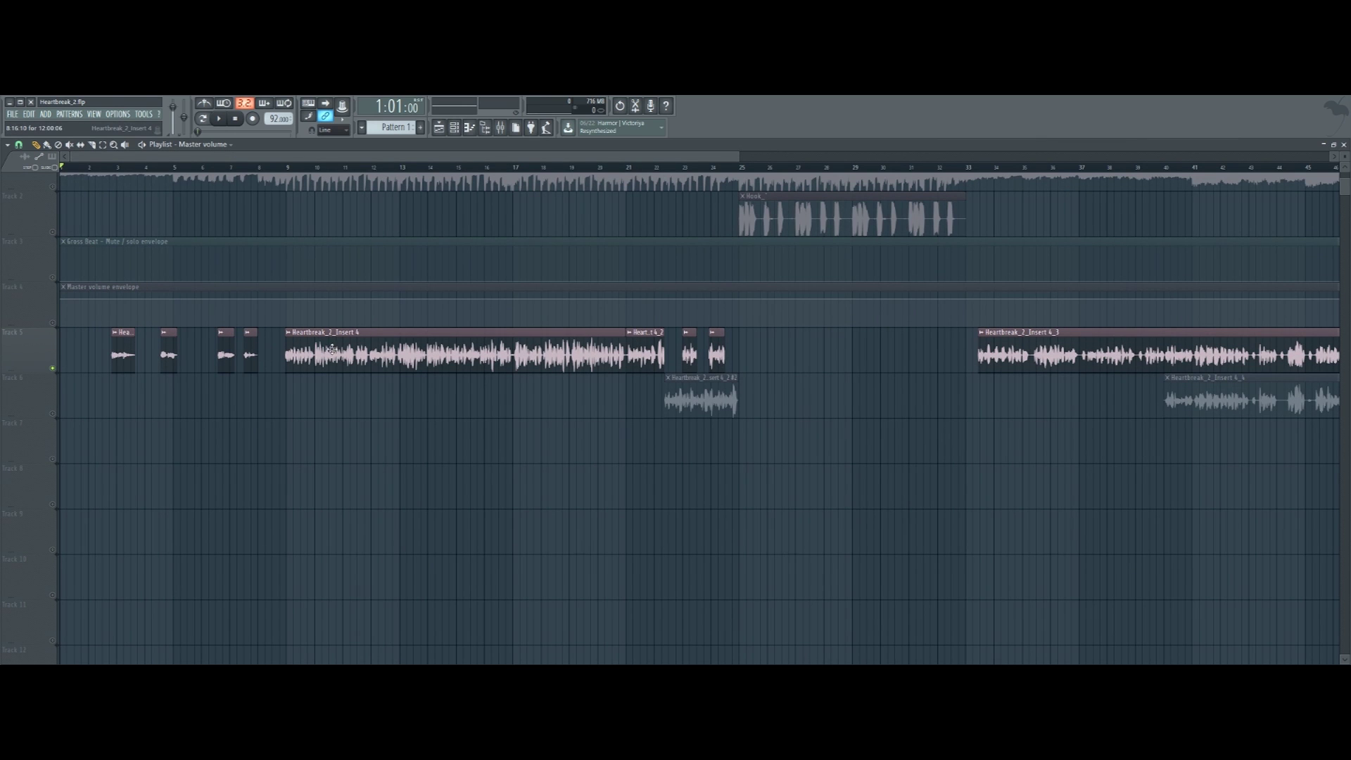
pyautogui.rightClick(53, 369)
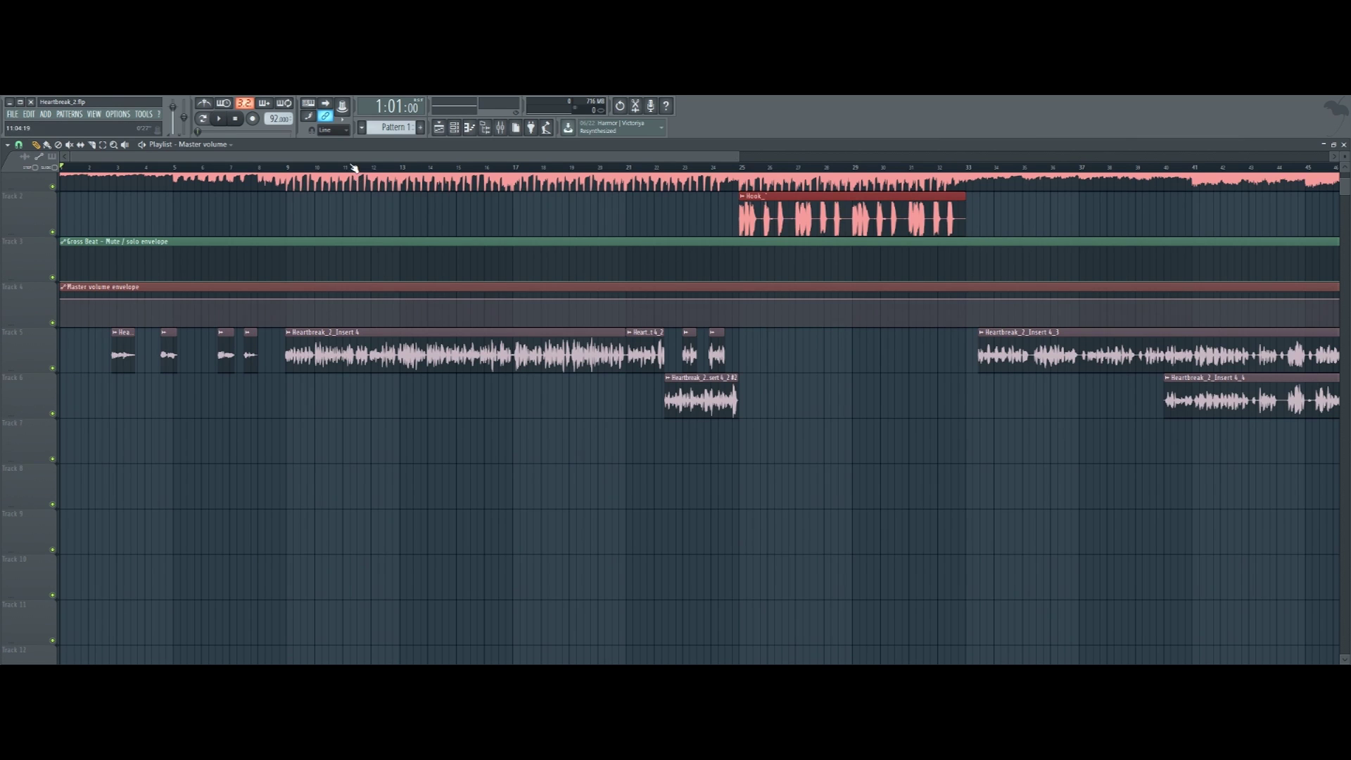
pyautogui.scroll(-1, 354, 169)
pyautogui.scroll(1, 346, 218)
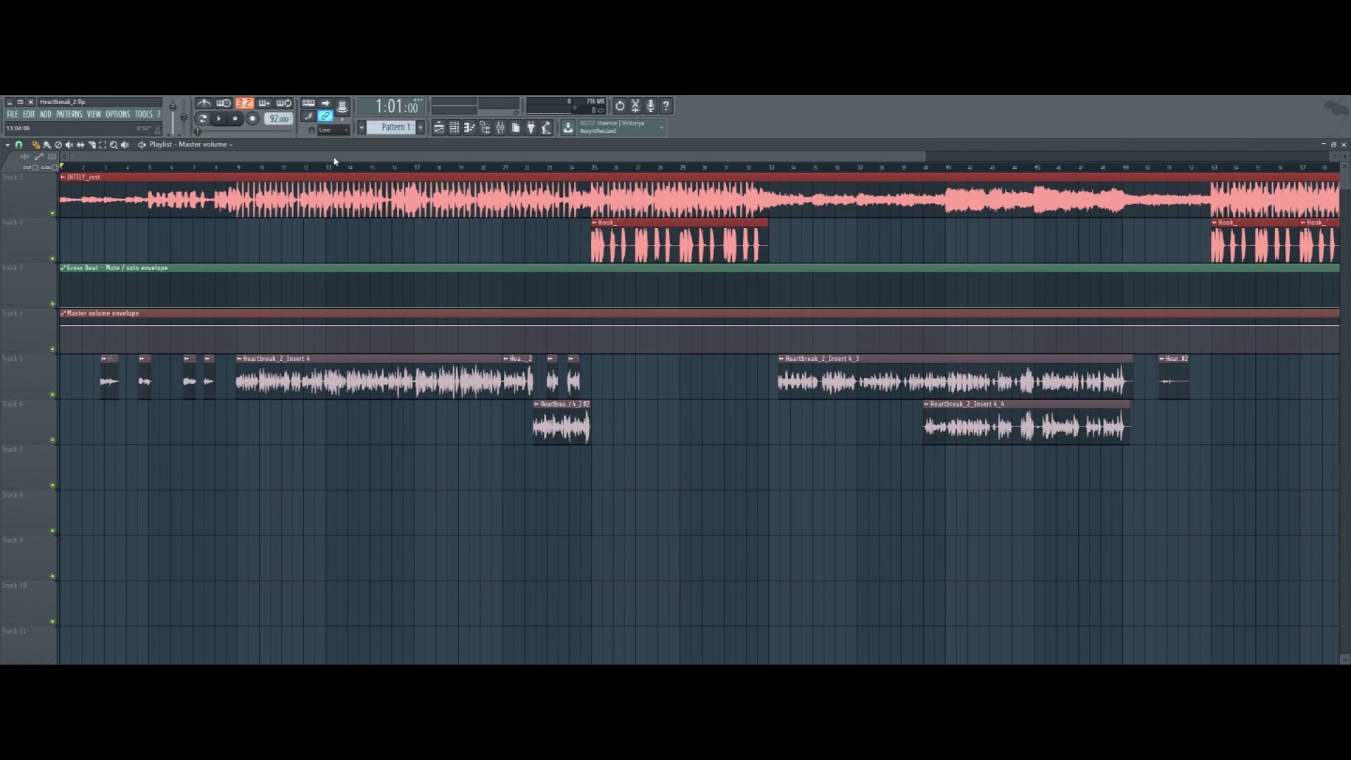
pyautogui.scroll(-2, 341, 168)
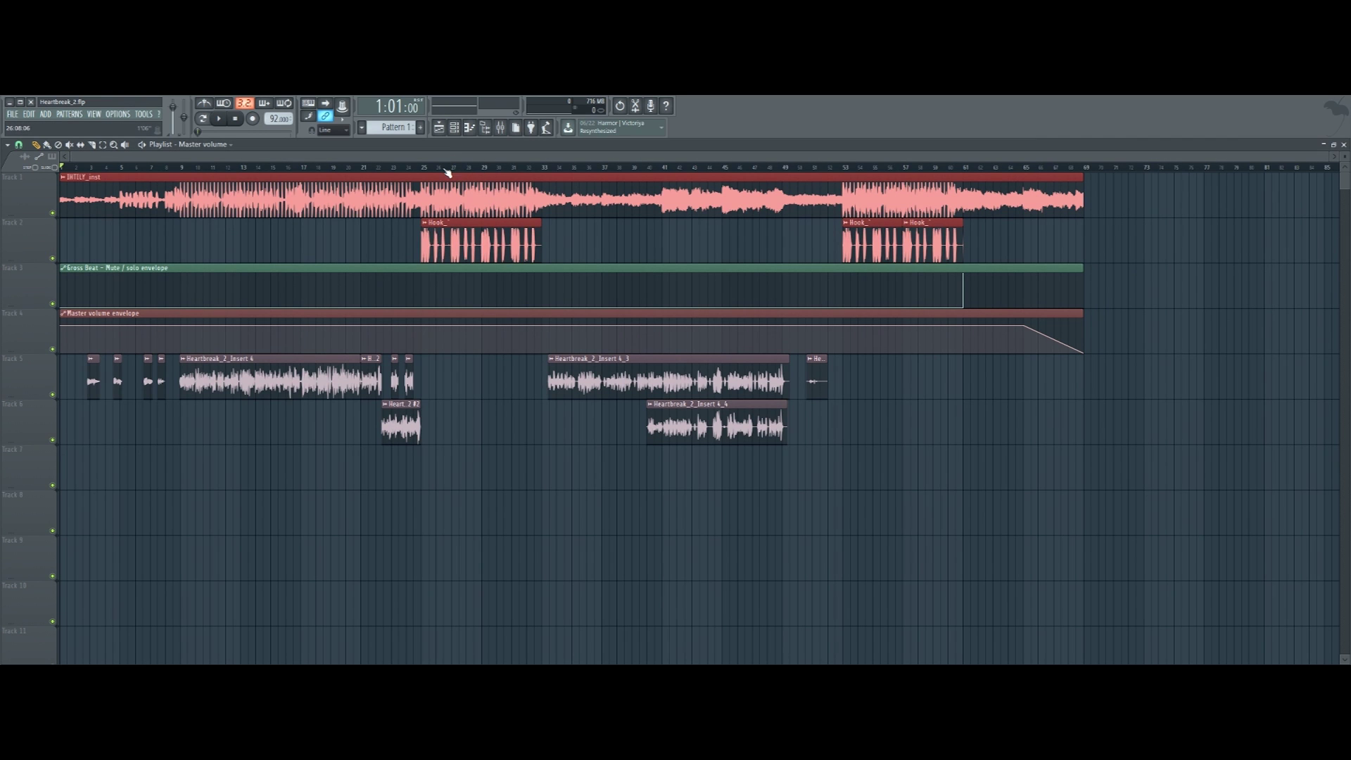
pyautogui.press('F9')
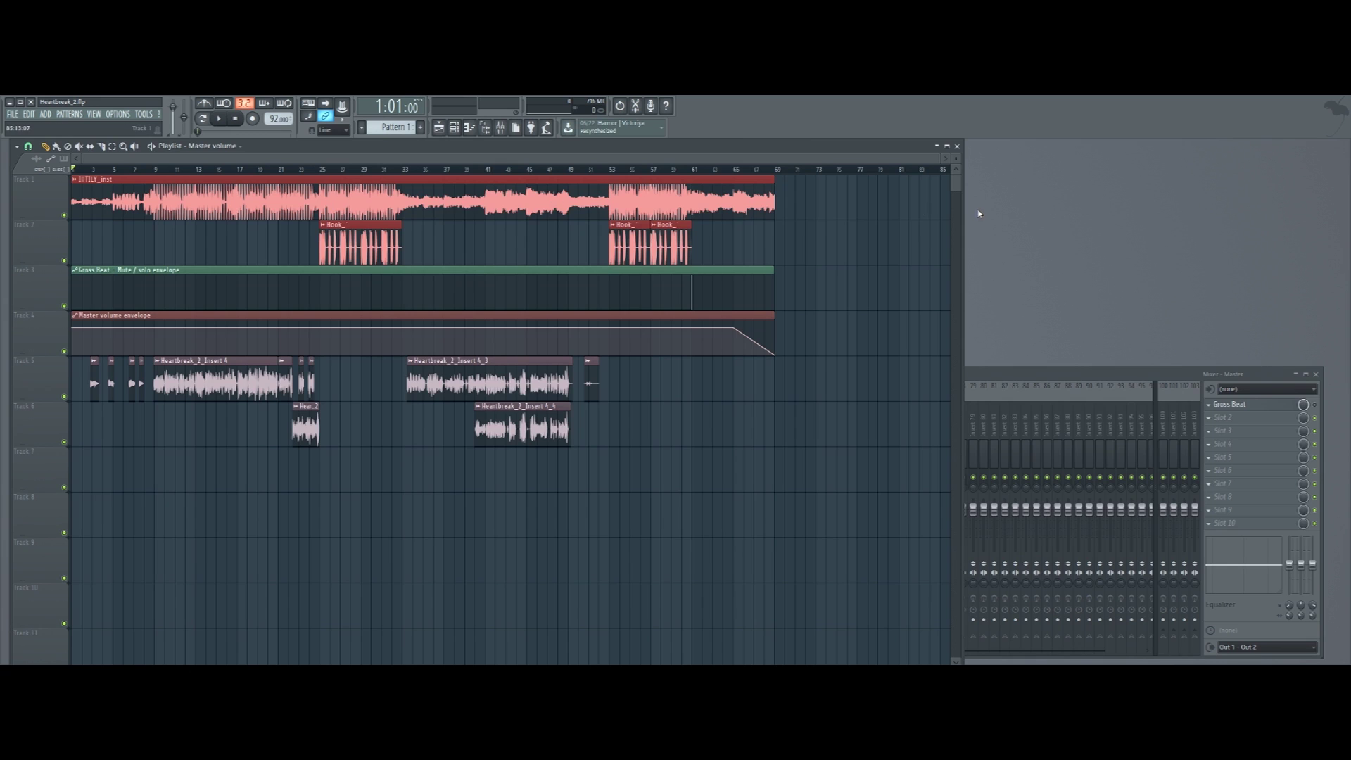
pyautogui.press('F9')
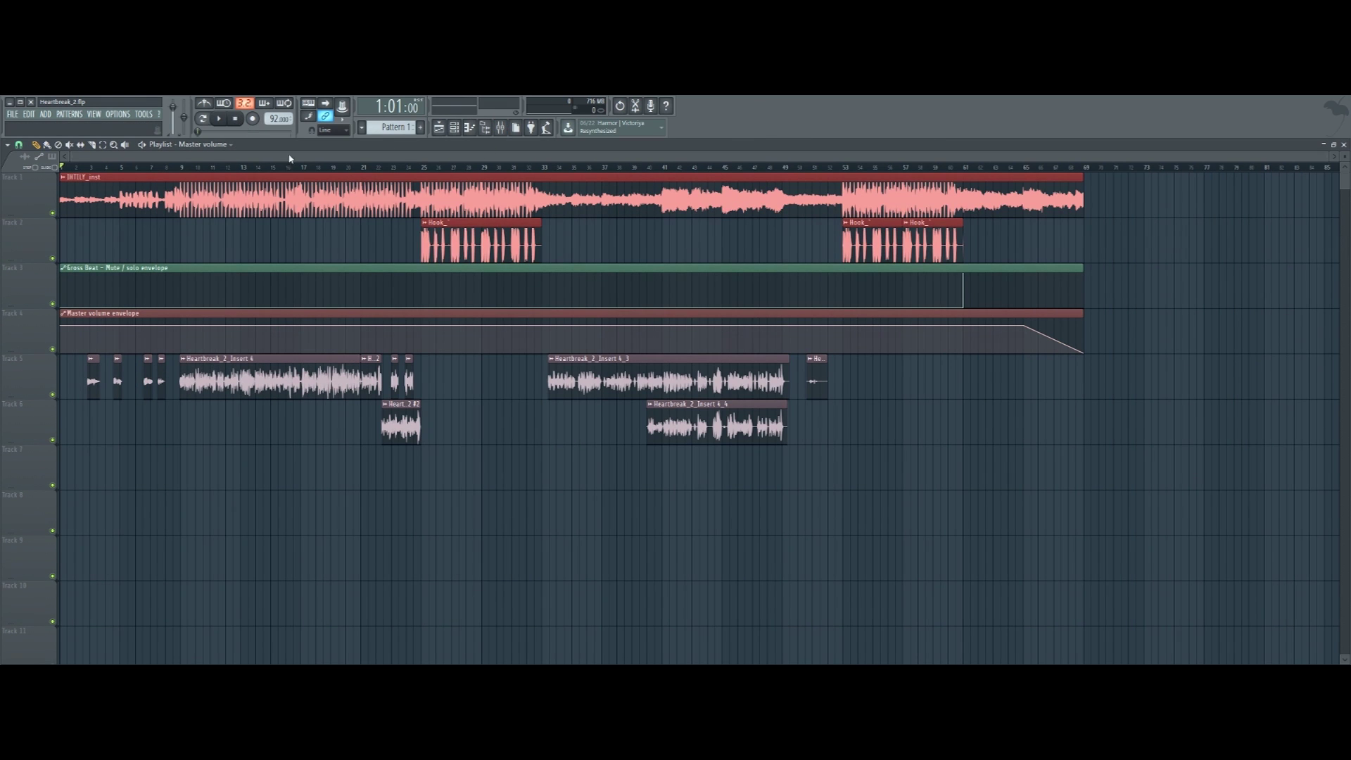
pyautogui.click(595, 253)
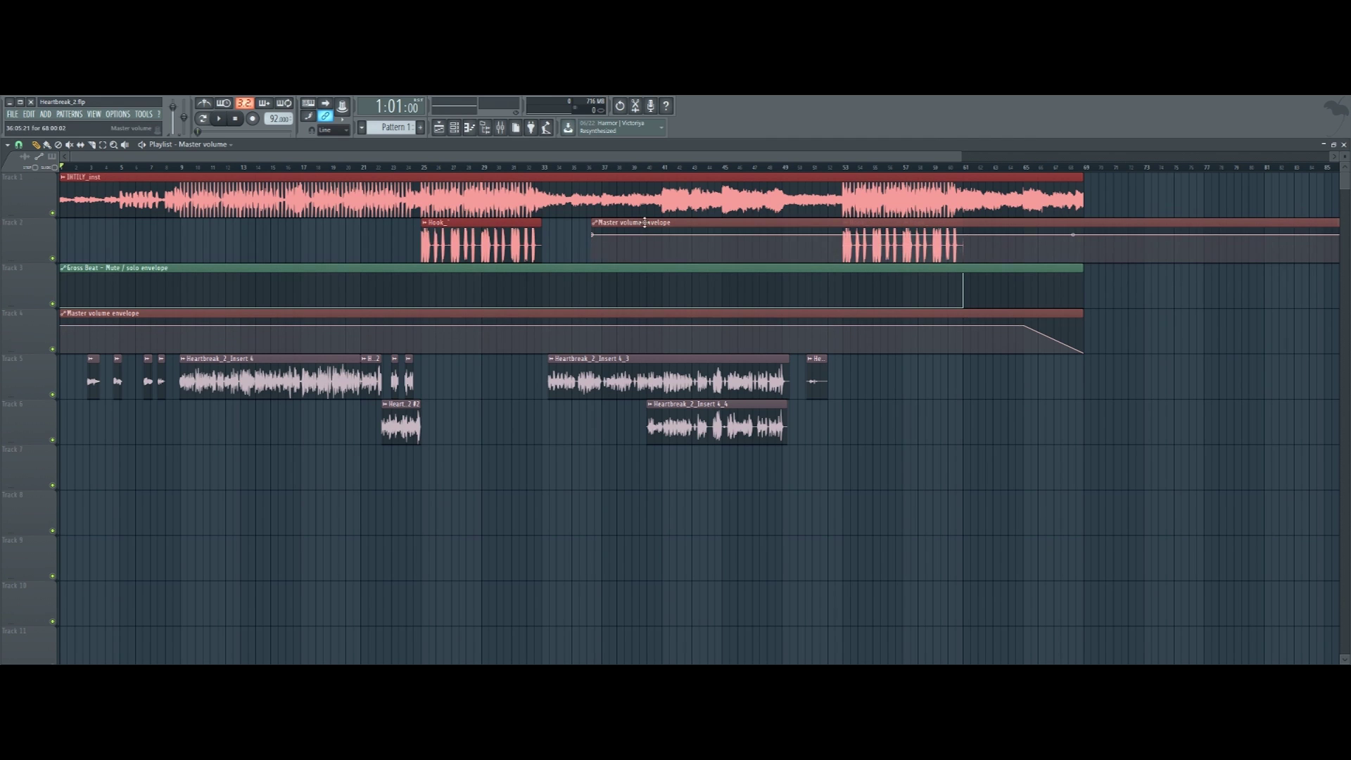
pyautogui.rightClick(640, 223)
# Open the mixer and rename Insert 14 as Vox
pyautogui.click(504, 129)
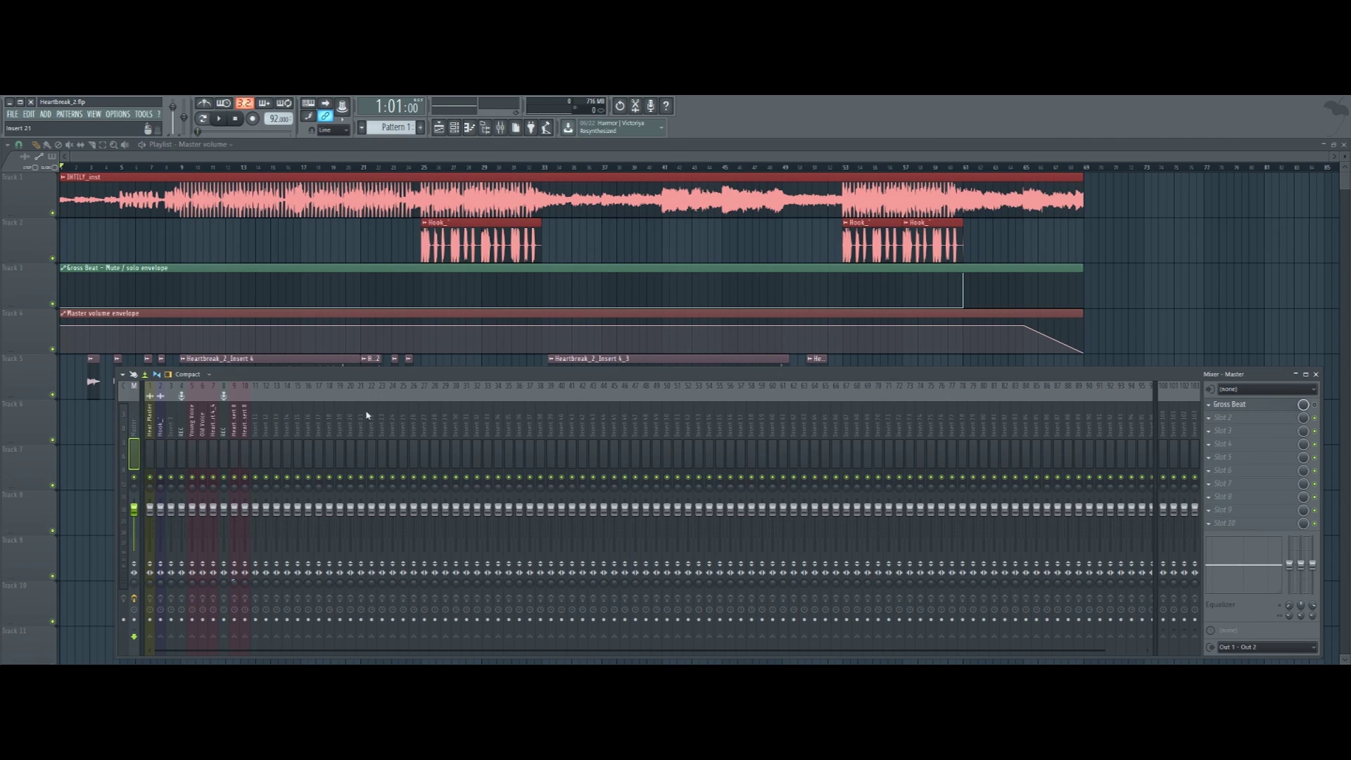
pyautogui.rightClick(285, 420)
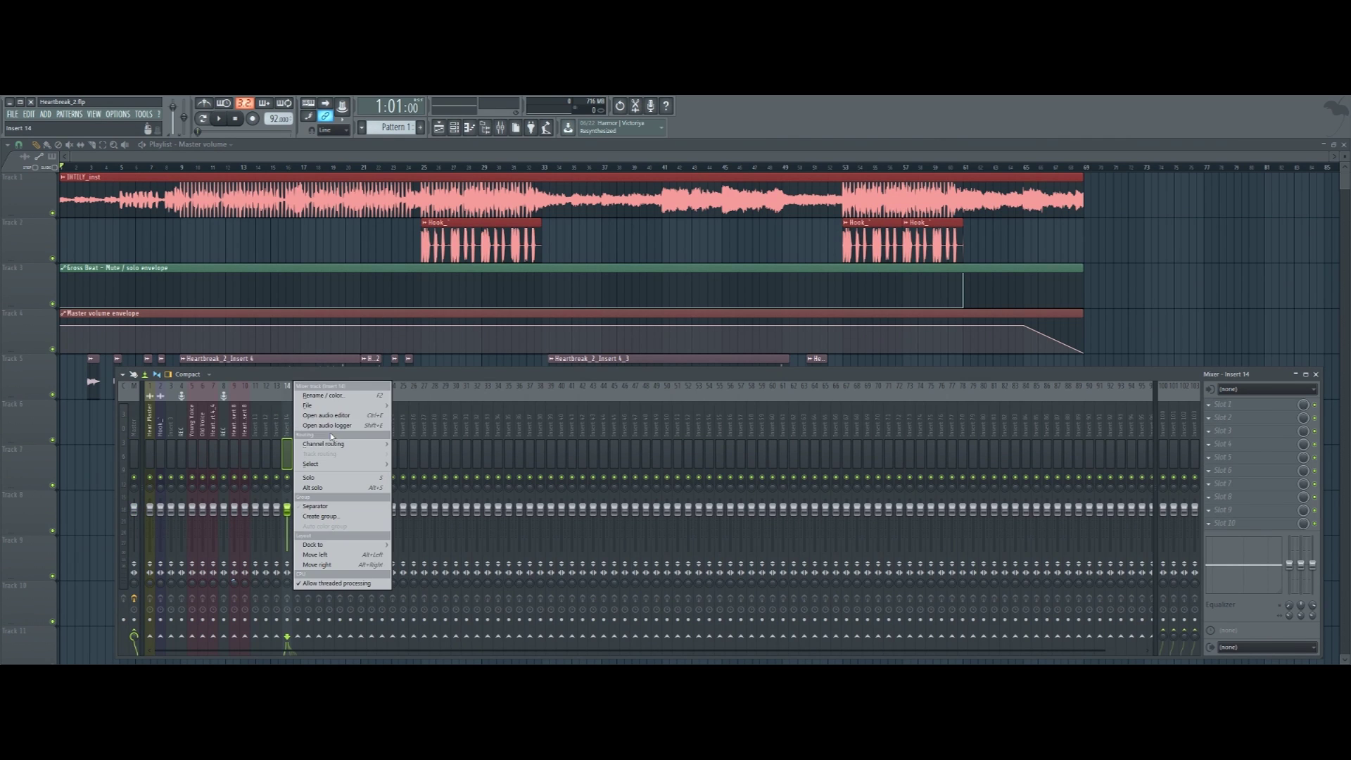
pyautogui.click(332, 400)
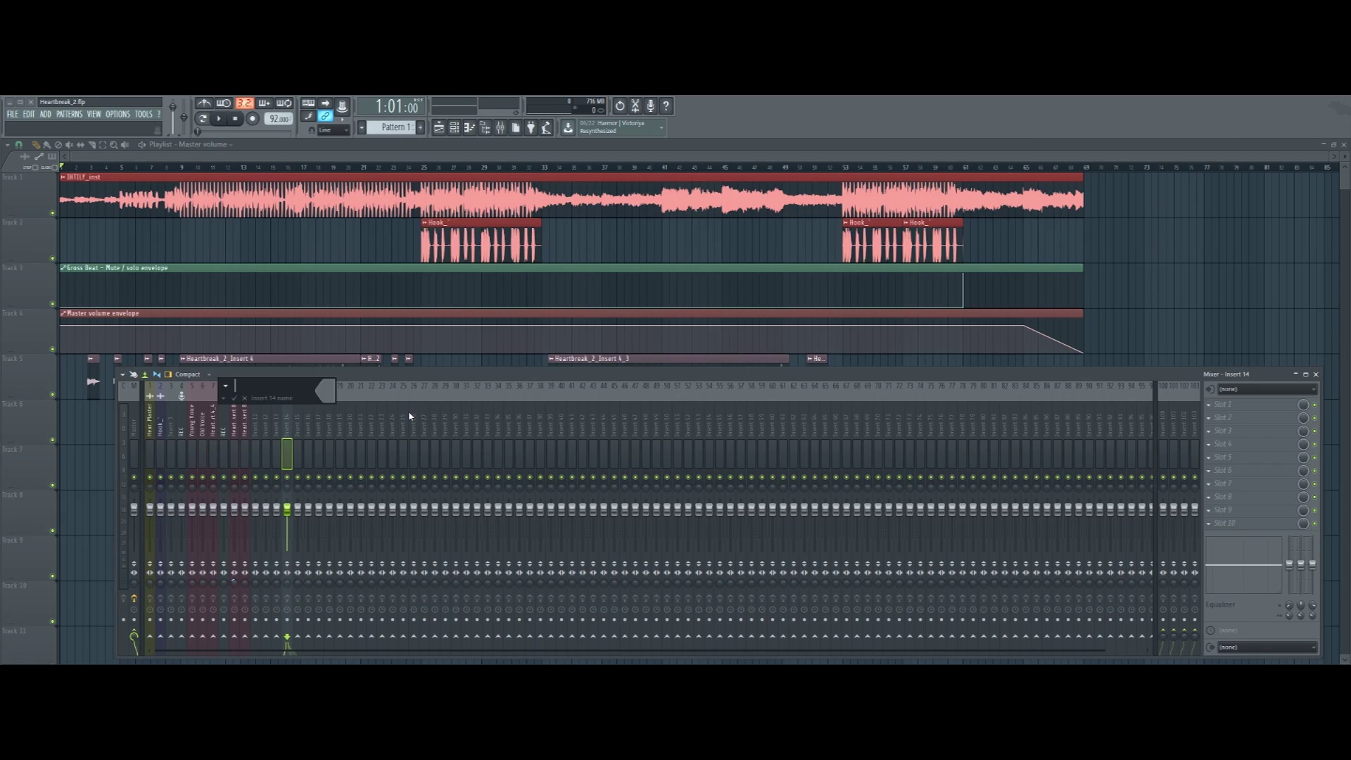
pyautogui.press('Return')
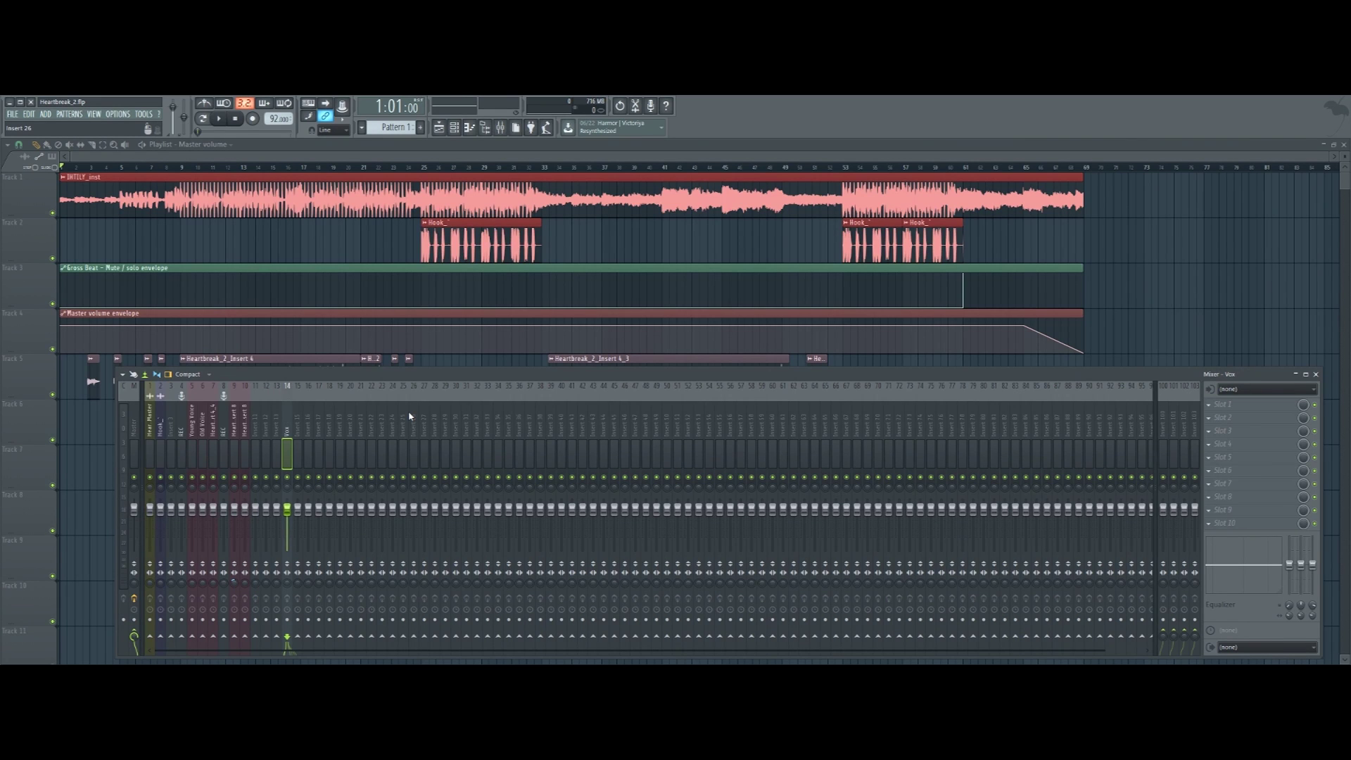
# Change the colour of the Vox mixer track to red
pyautogui.rightClick(285, 430)
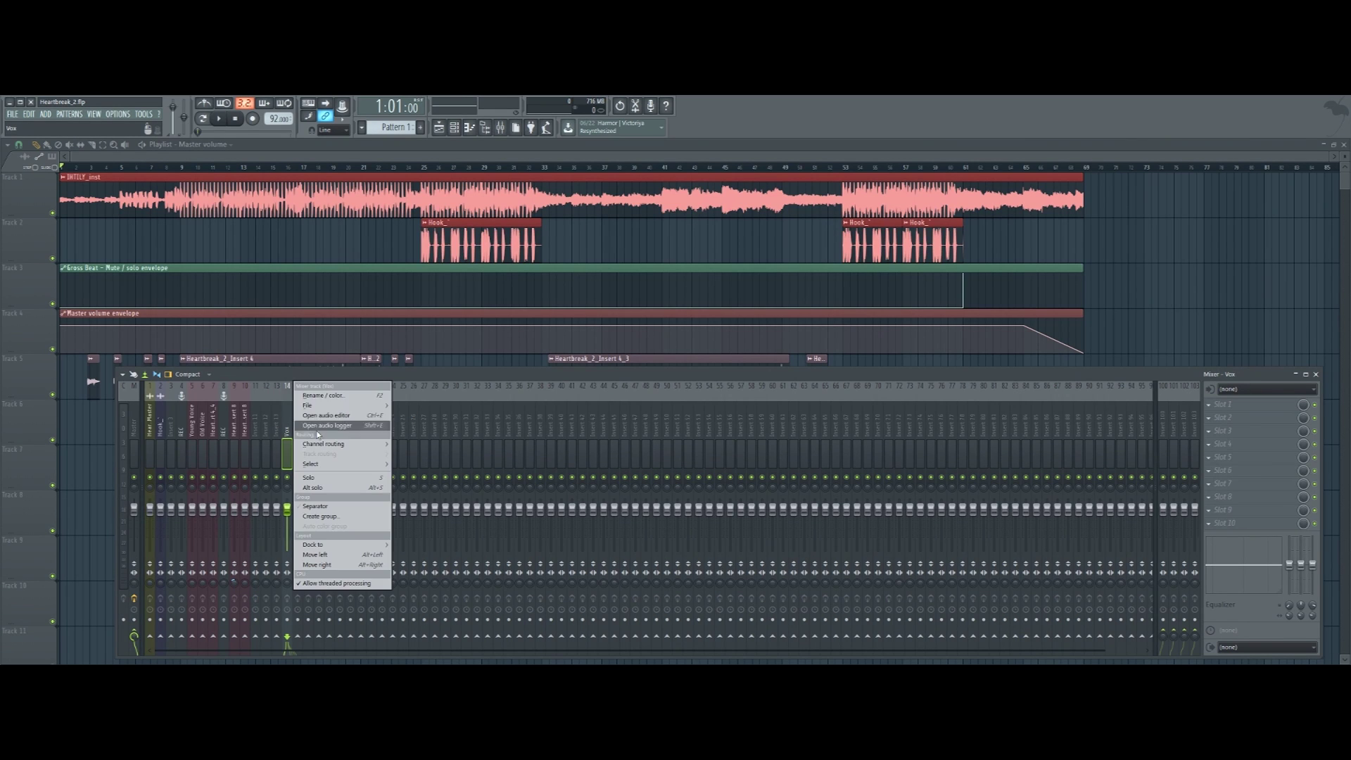
pyautogui.click(345, 395)
pyautogui.click(356, 385)
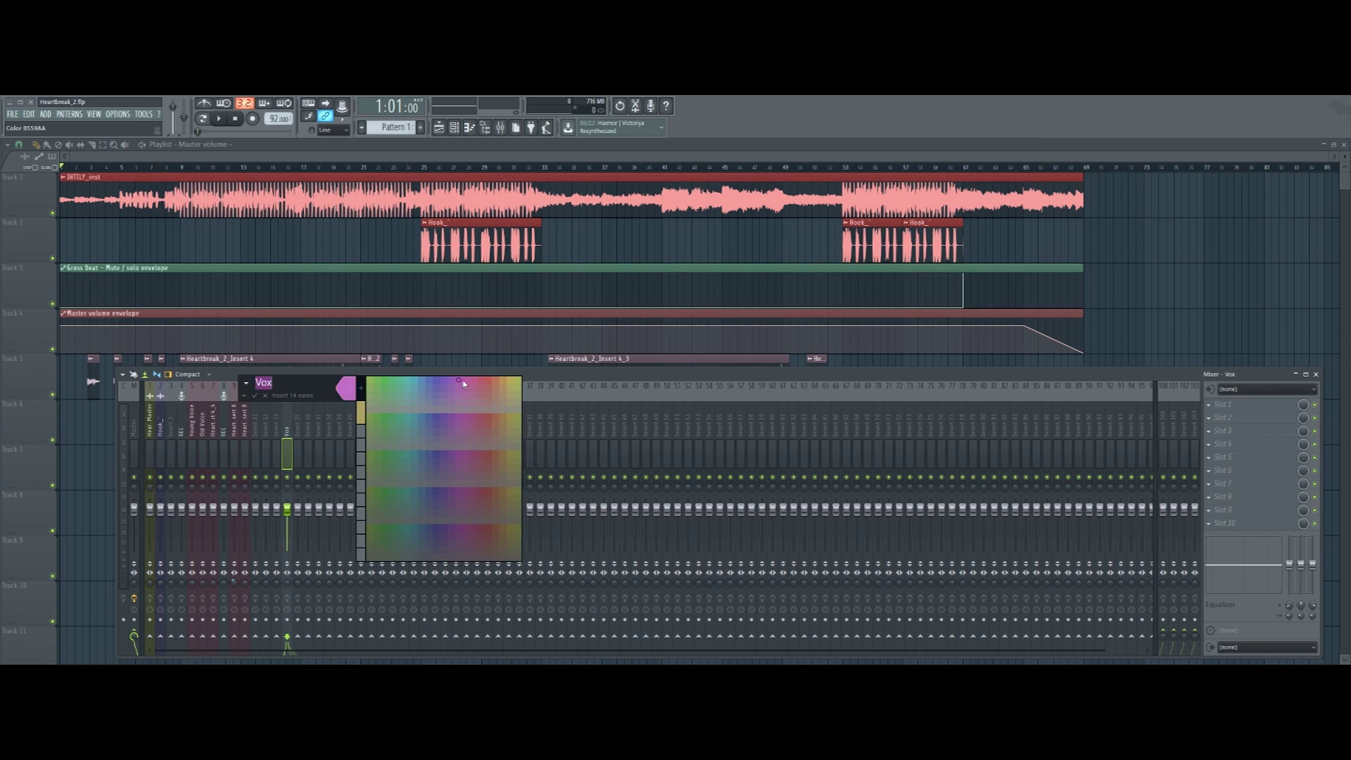
pyautogui.click(491, 381)
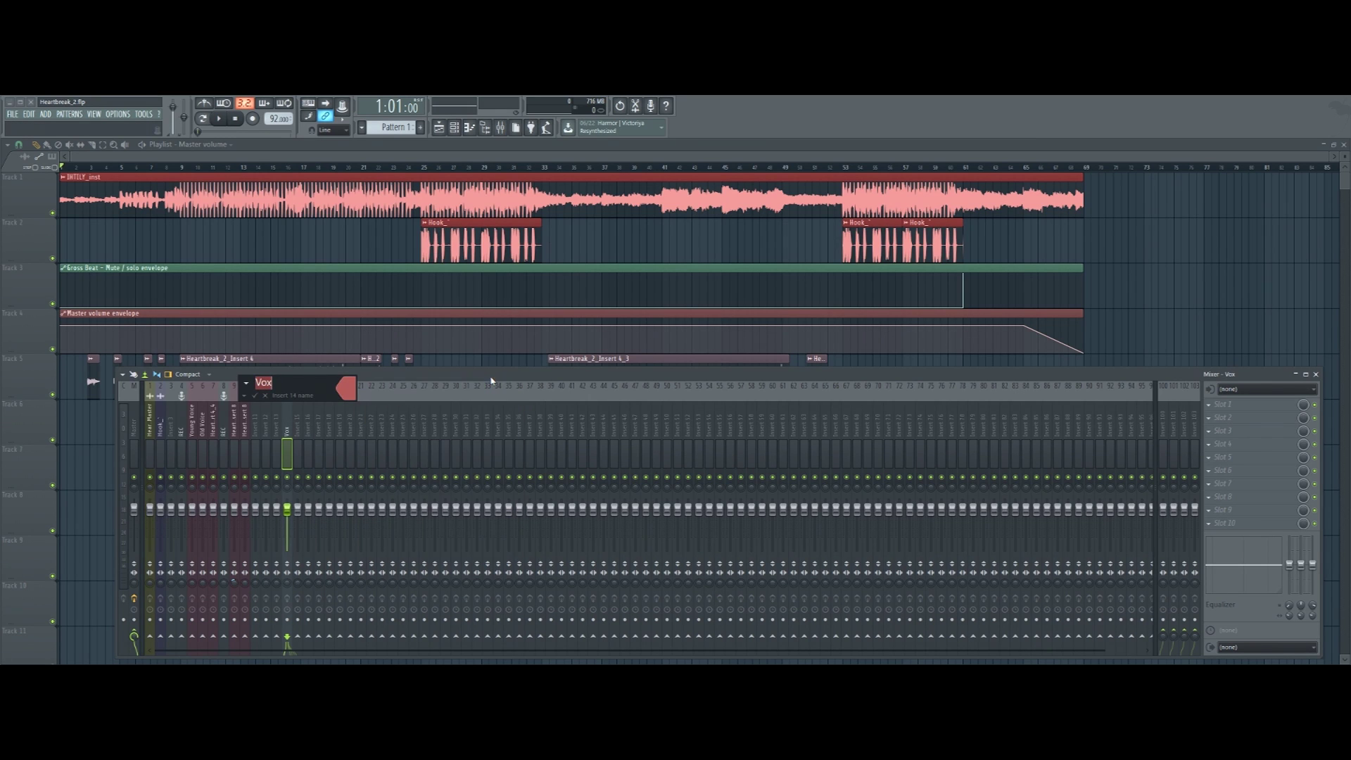
pyautogui.press('Return')
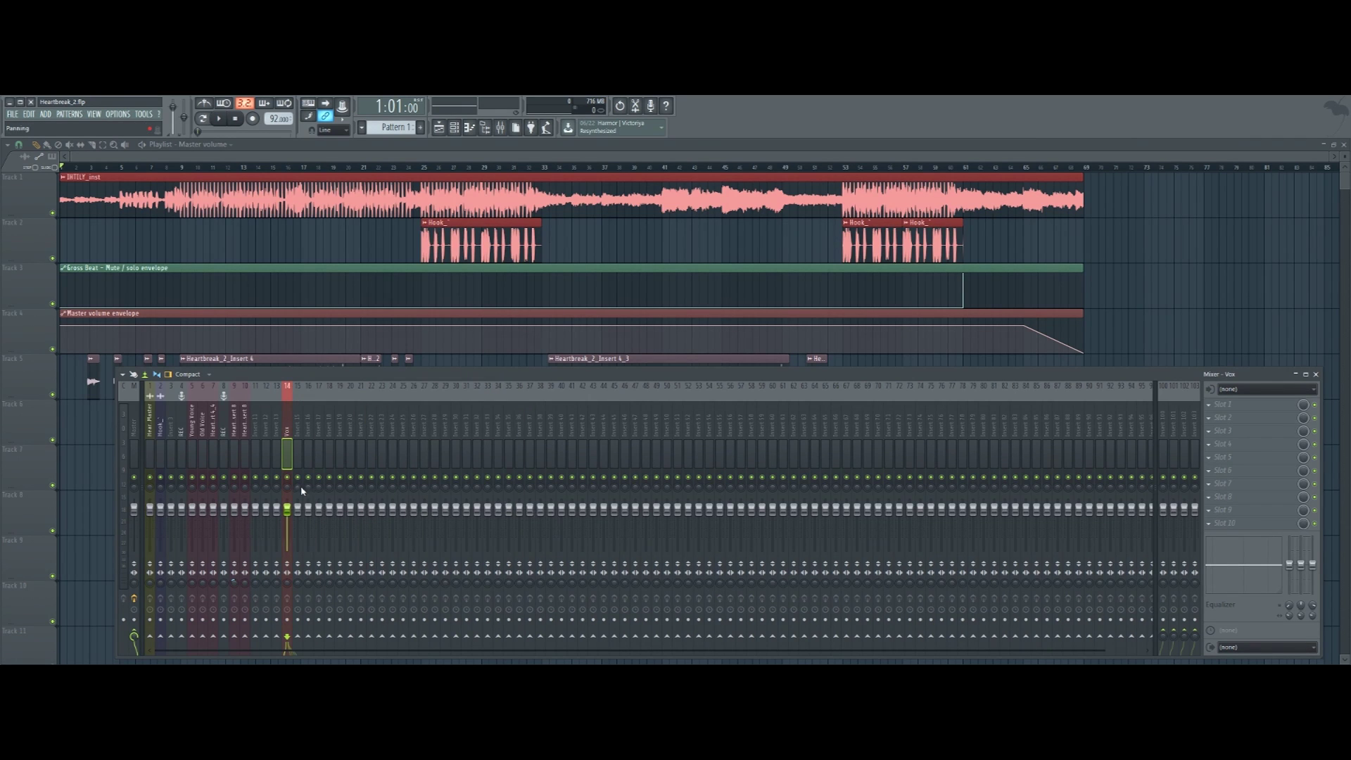
# Route the Hook_, Young Voice, Old Voice and three remaining Heartbreak vocal mixer tracks to the Vox track only
pyautogui.click(162, 421)
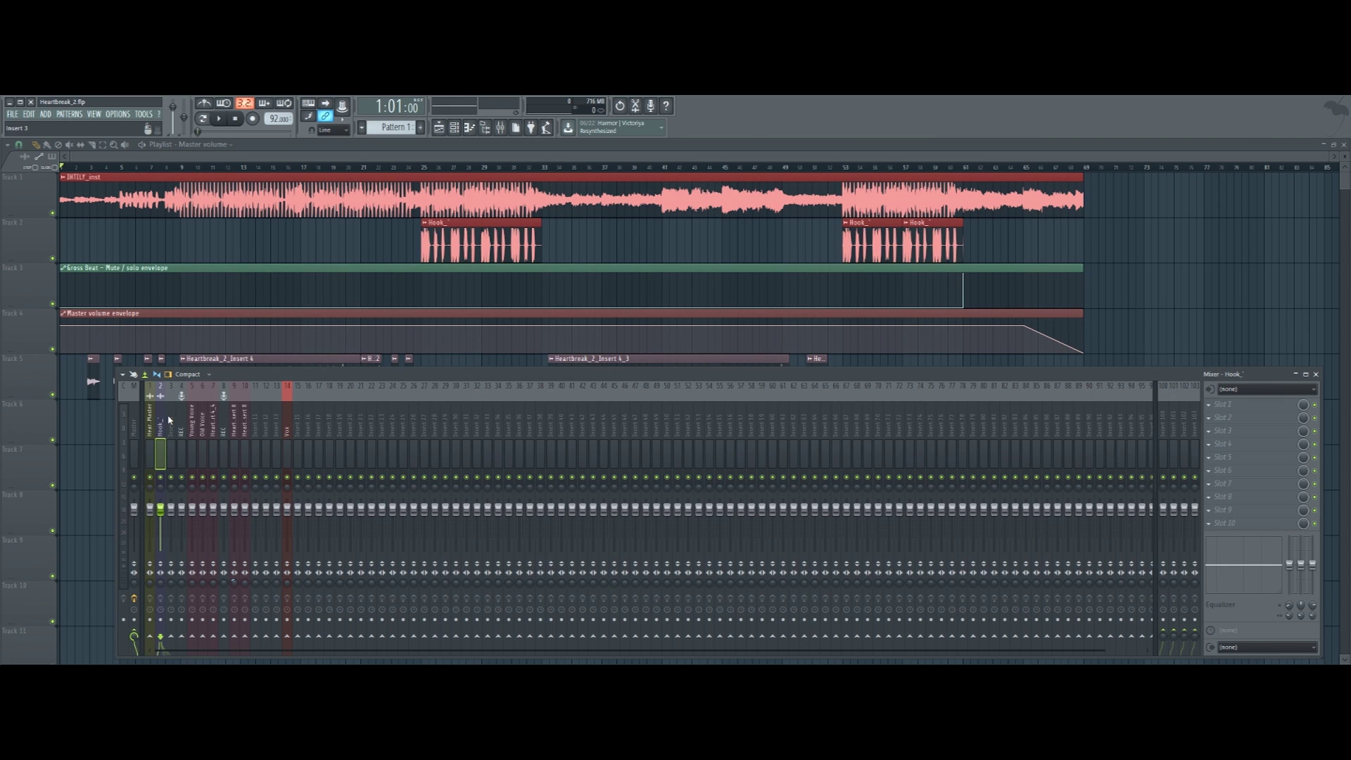
pyautogui.keyDown('ctrl'); pyautogui.click(192, 419); pyautogui.keyUp('ctrl')
pyautogui.keyDown('ctrl'); pyautogui.click(201, 419); pyautogui.keyUp('ctrl')
pyautogui.keyDown('ctrl'); pyautogui.click(213, 419); pyautogui.keyUp('ctrl')
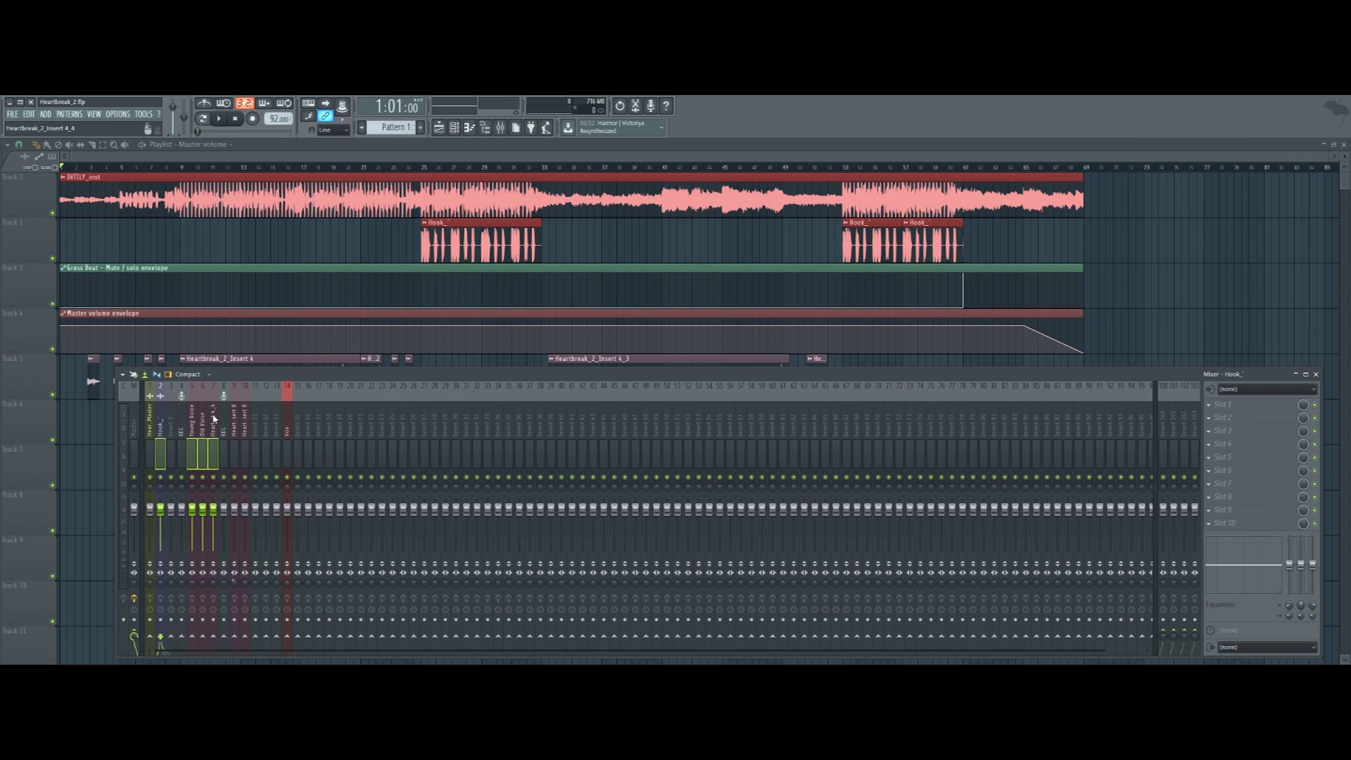
pyautogui.keyDown('ctrl'); pyautogui.click(235, 418); pyautogui.keyUp('ctrl')
pyautogui.keyDown('ctrl'); pyautogui.click(242, 419); pyautogui.keyUp('ctrl')
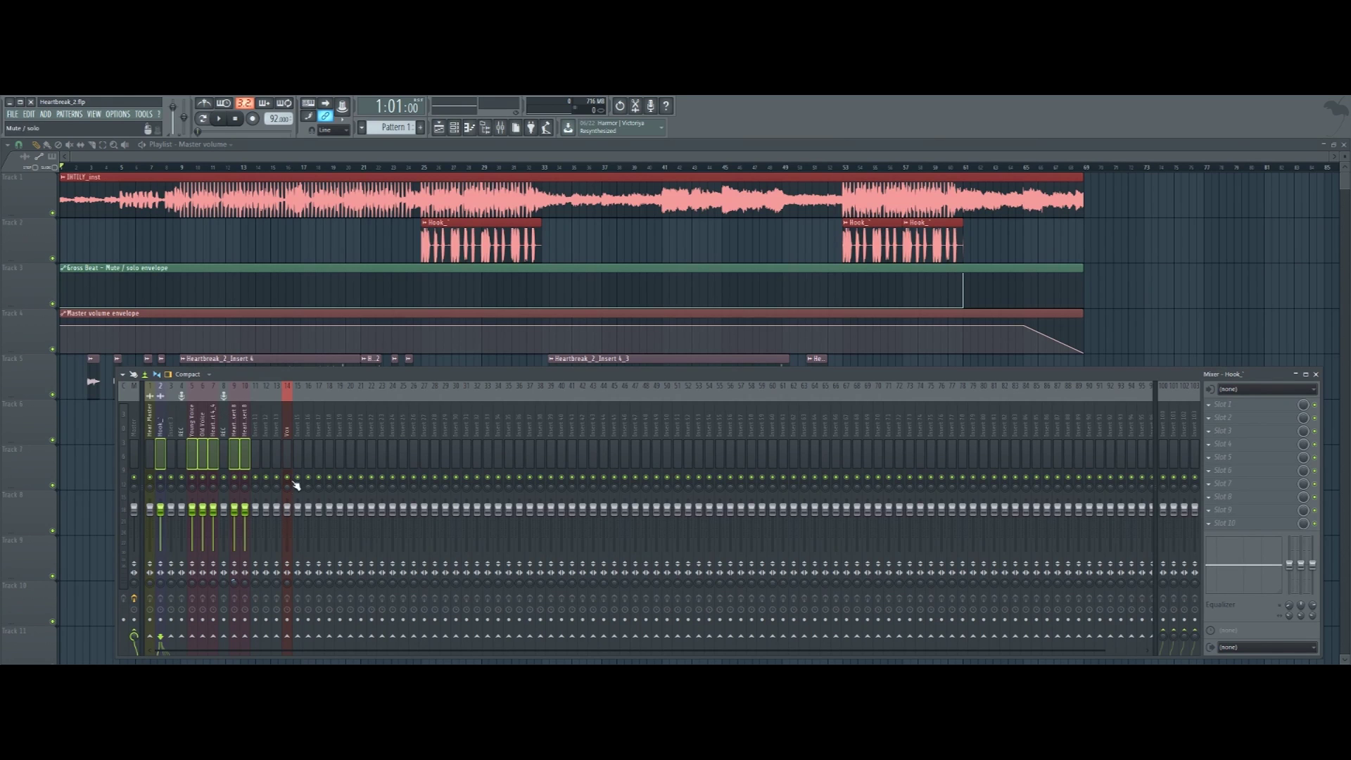
pyautogui.rightClick(288, 637)
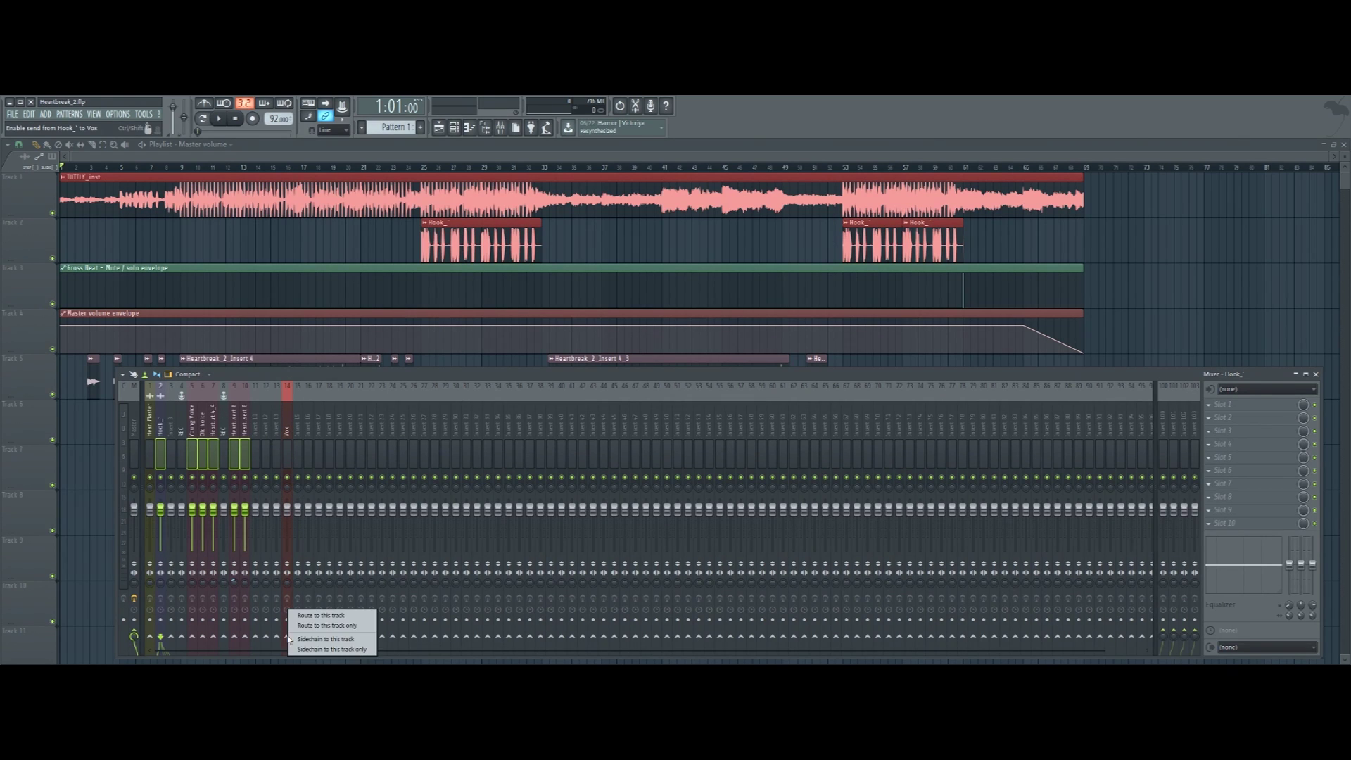
pyautogui.click(344, 626)
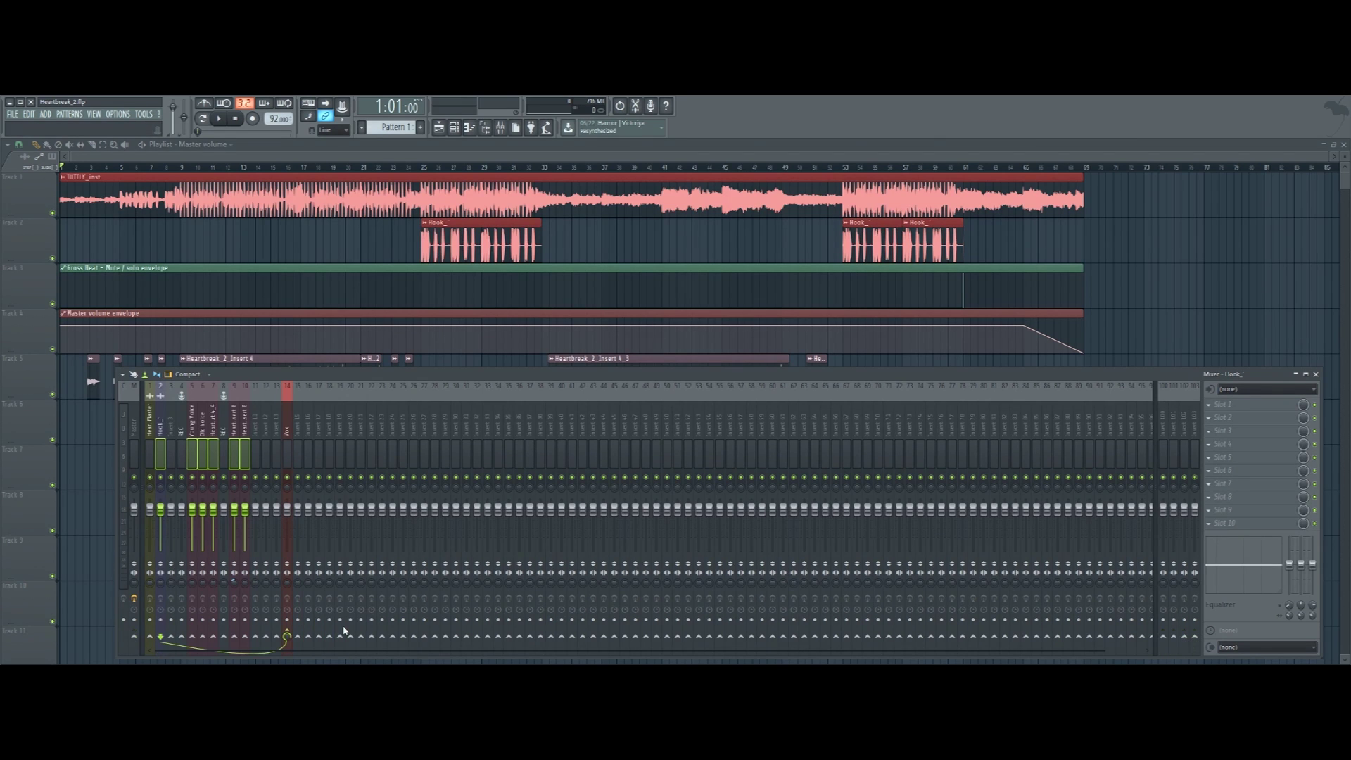
# Mute the Track 1 instrumental and play the vocals around bars 15 and 26 to check their routing into Vox
pyautogui.click(53, 213)
pyautogui.click(273, 167)
pyautogui.click(501, 127)
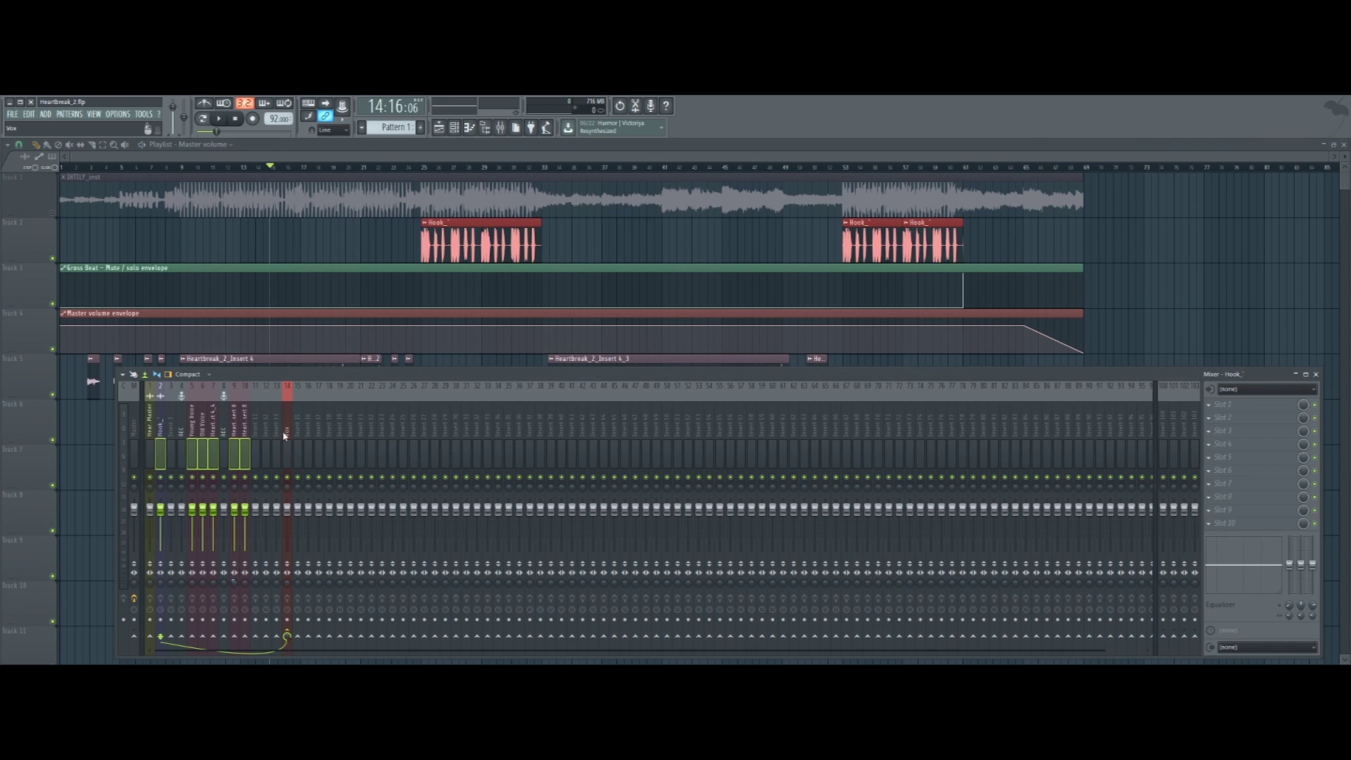
pyautogui.press('space')
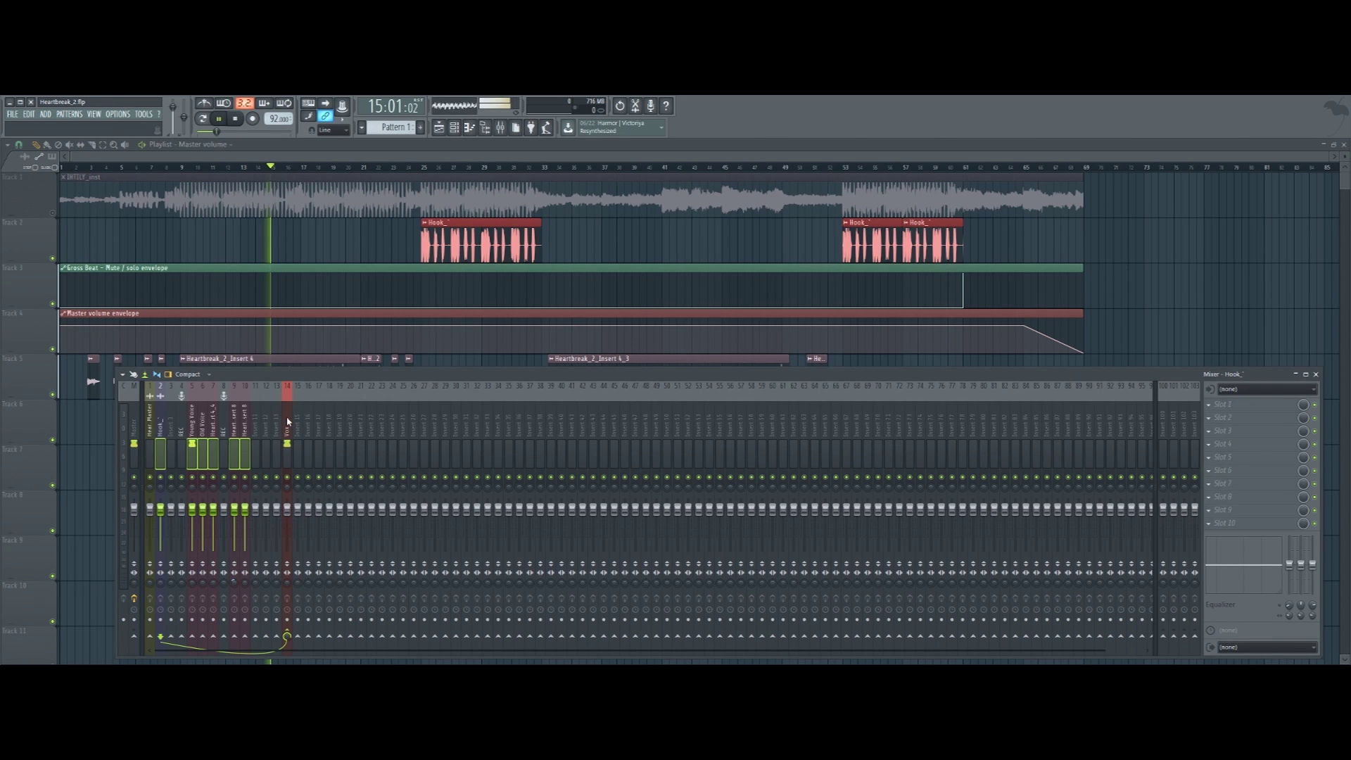
pyautogui.click(432, 166)
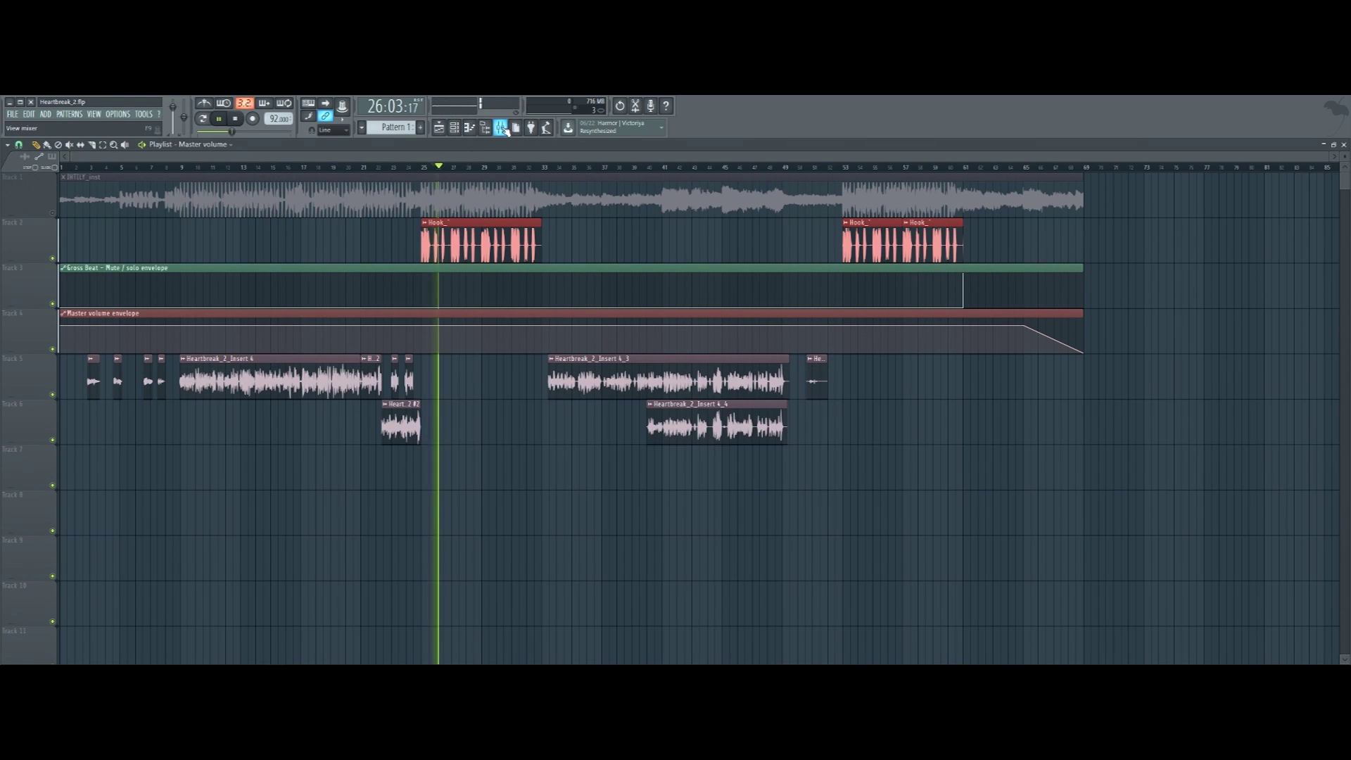
pyautogui.click(502, 129)
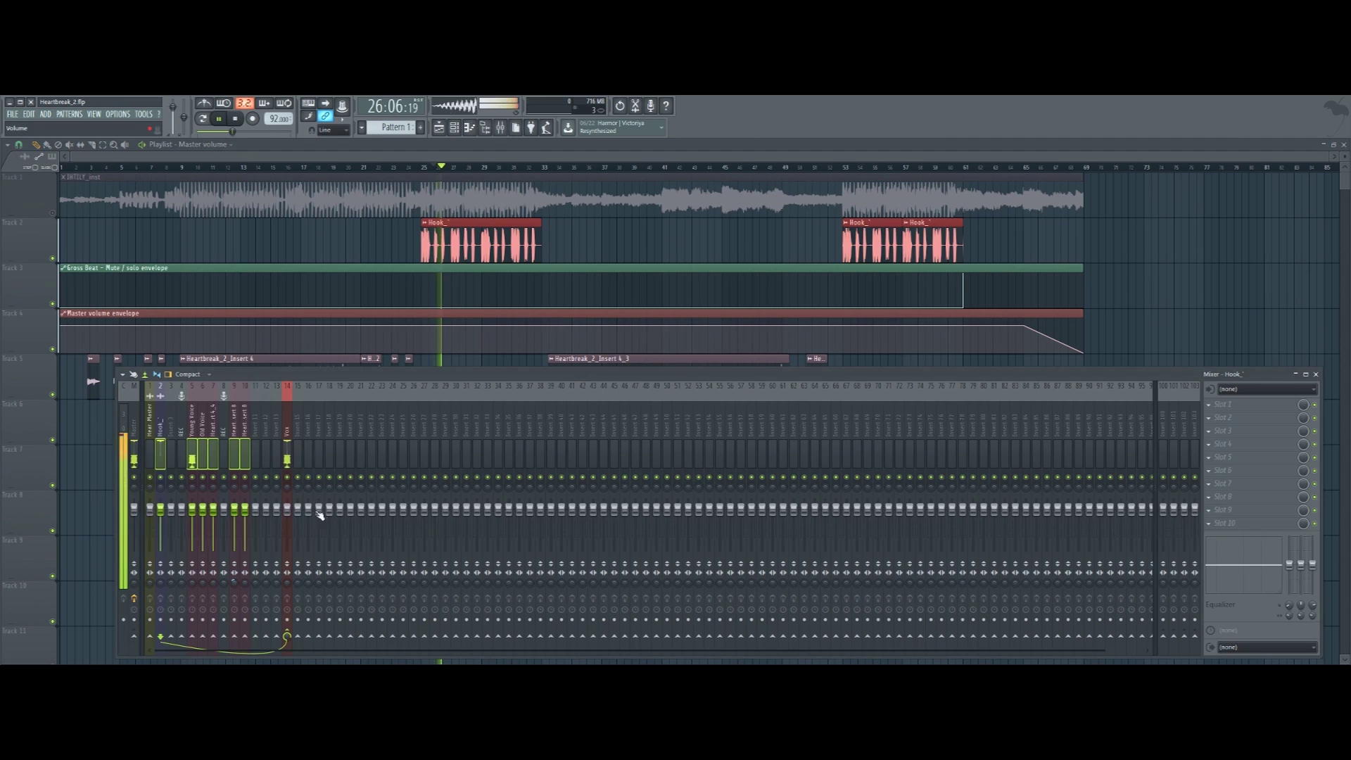
# Play the vocals around bar 36 and the first verse near bar 18 with the mixer open to check their Vox signal
pyautogui.click(600, 169)
pyautogui.press('F9')
pyautogui.press('space')
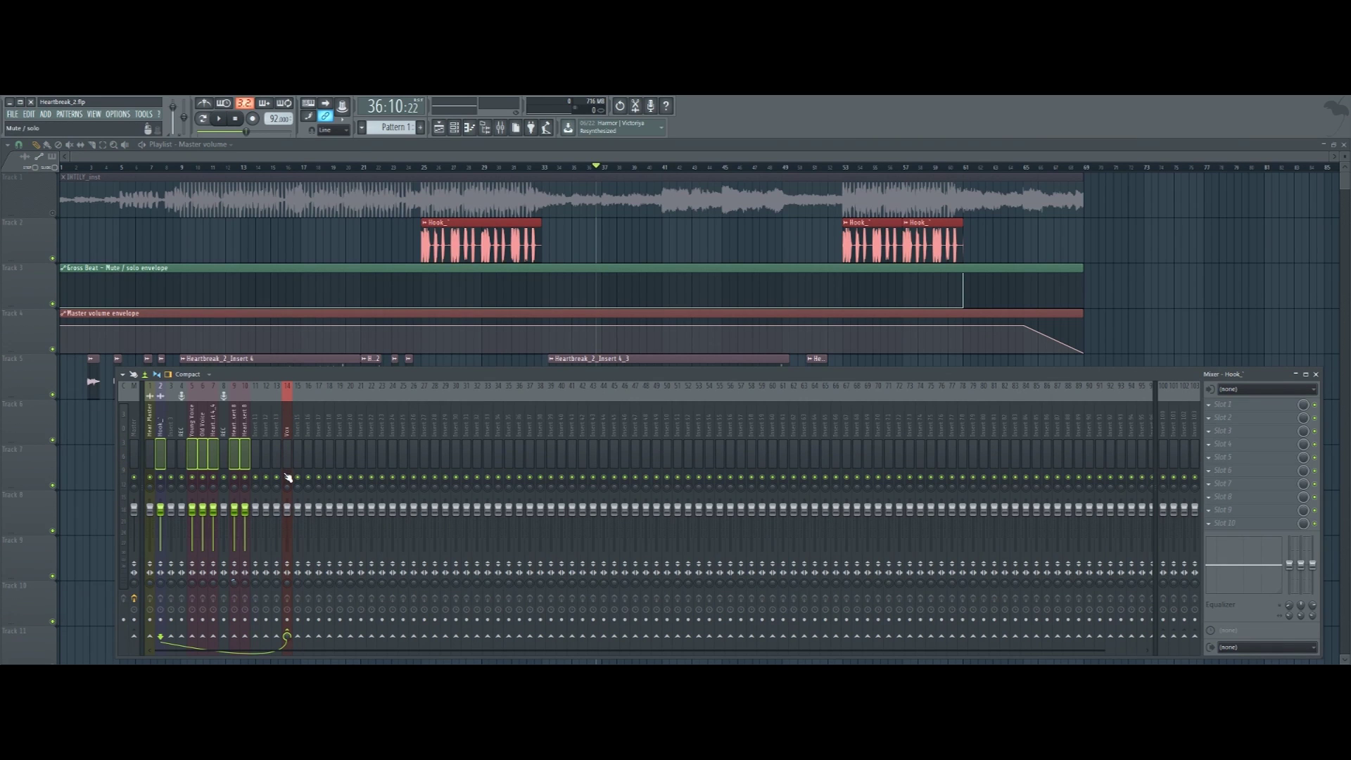
pyautogui.press('space')
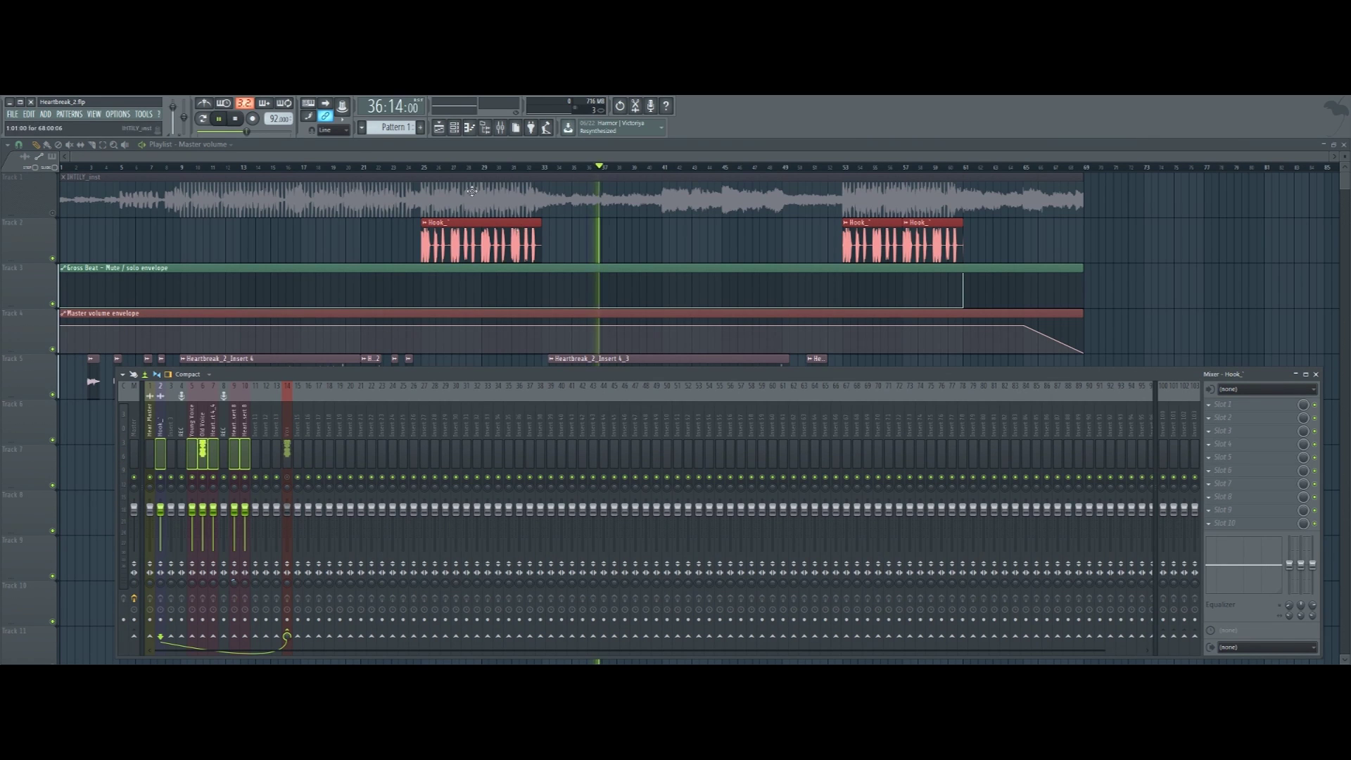
pyautogui.click(431, 165)
pyautogui.click(311, 168)
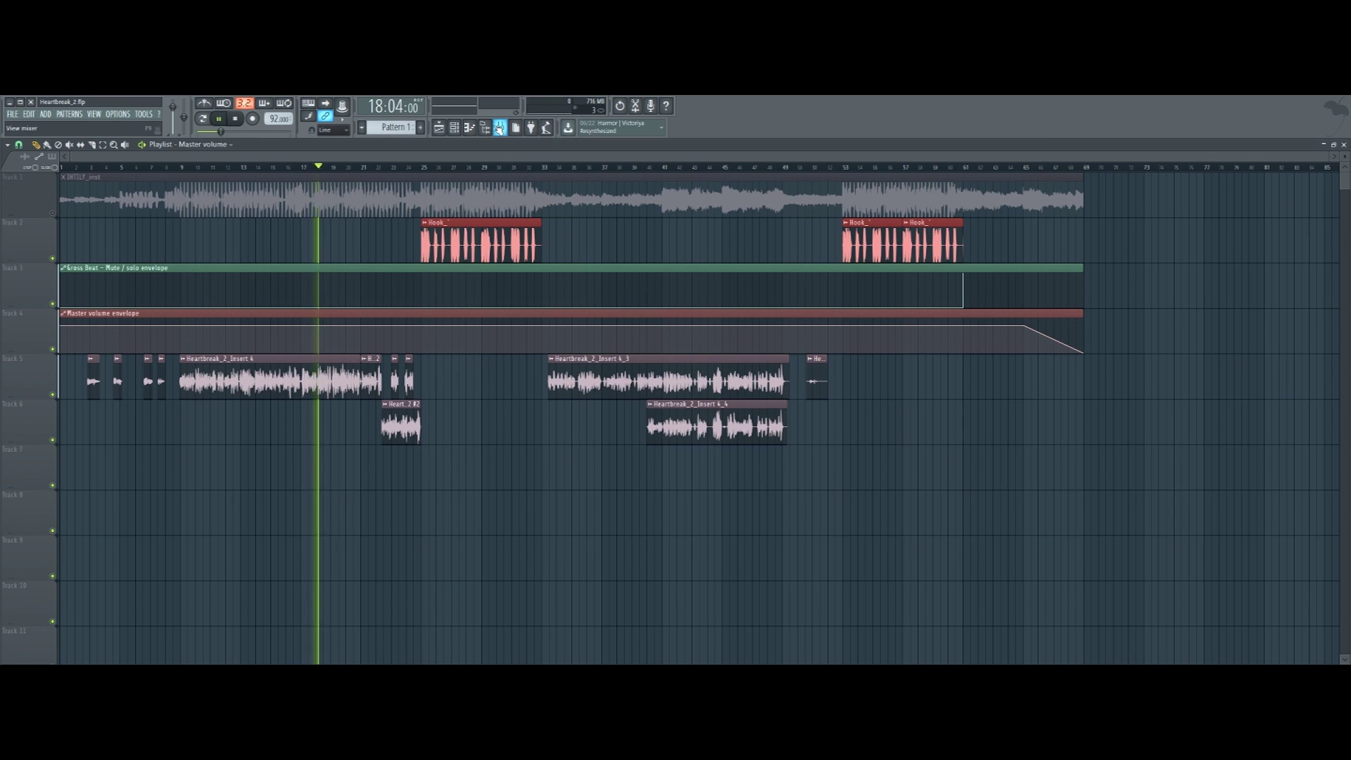
pyautogui.press('F9')
pyautogui.press('space')
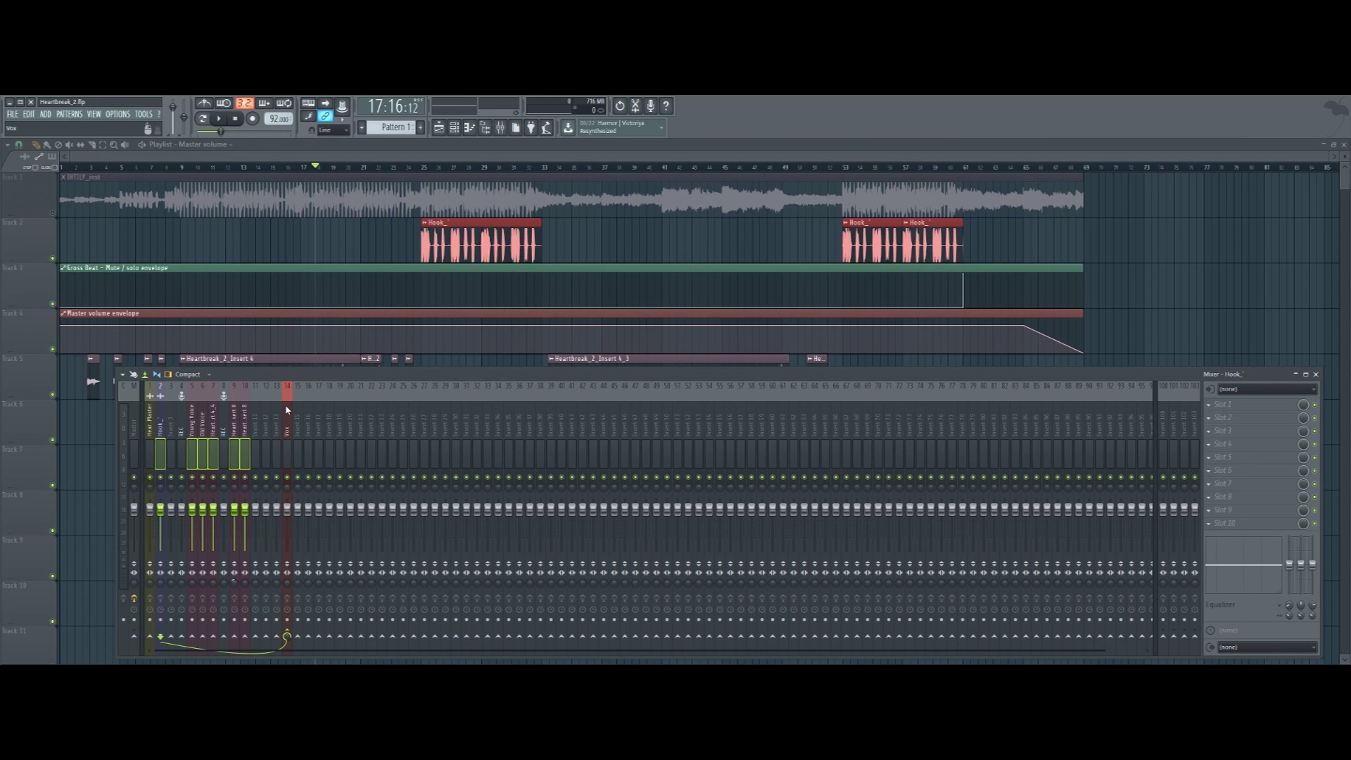
# Select the Heart x Break_1_Master mixer track, unmute Track 1 and play the song from about bar 9 with the mixer open
pyautogui.click(150, 454)
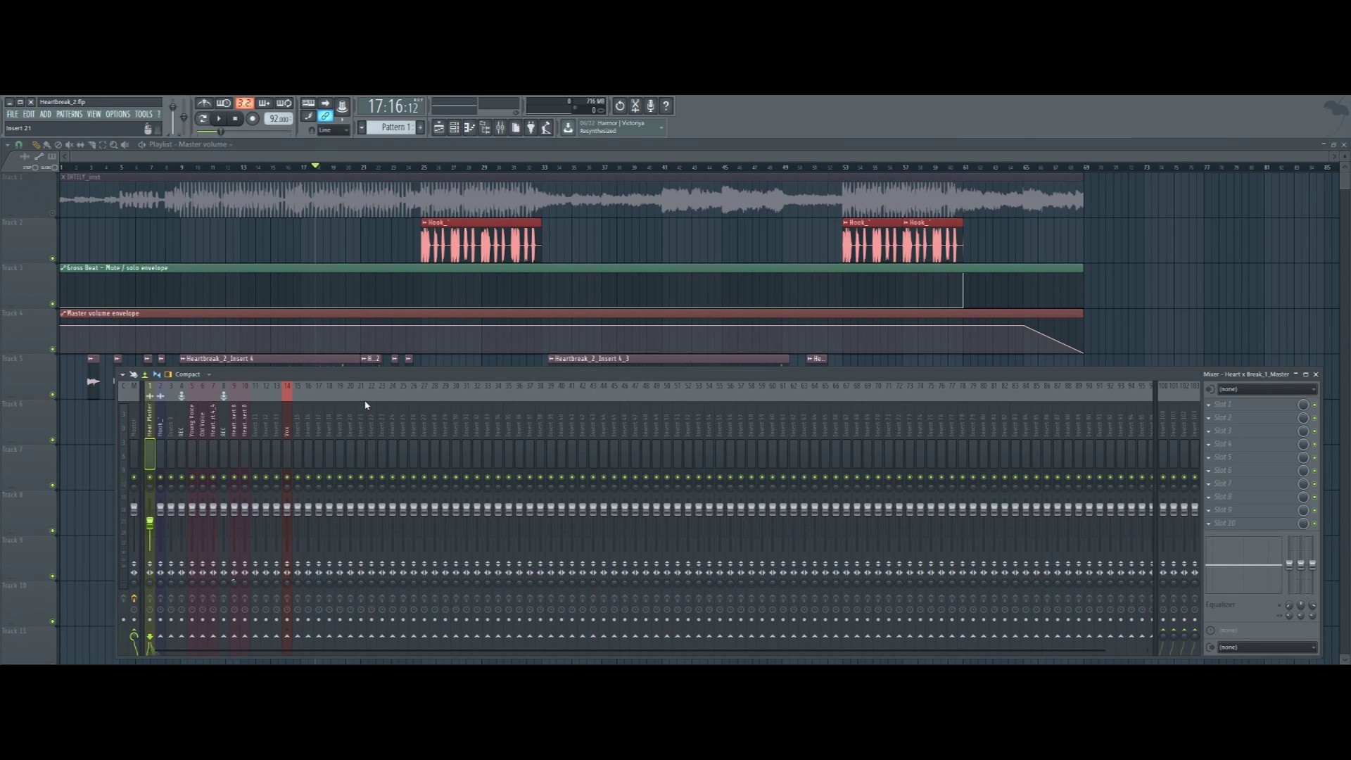
pyautogui.click(53, 213)
pyautogui.click(177, 167)
pyautogui.press('space')
pyautogui.press('F9')
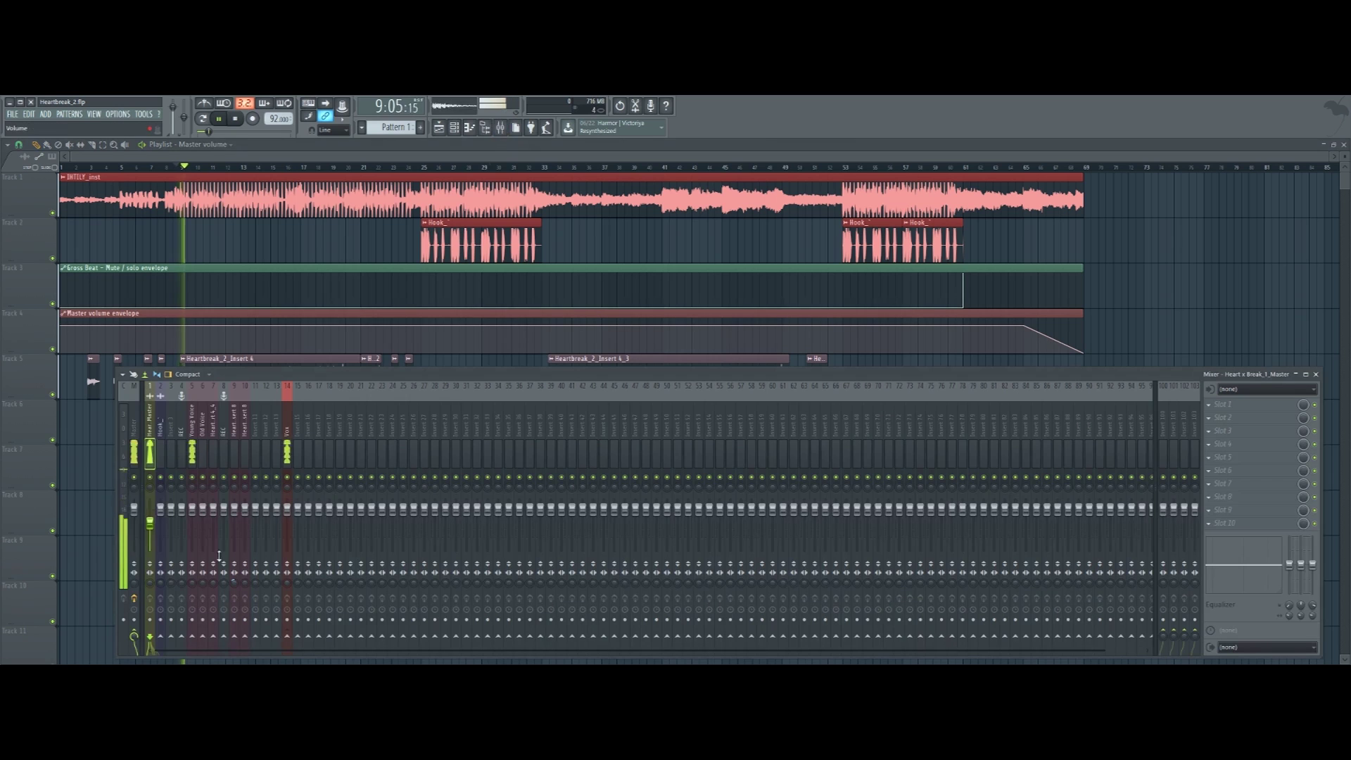
# Balance the Young Voice track at about 81% volume against the Heart x Break_1_Master track at 72% during playback
pyautogui.moveTo(192, 512); pyautogui.dragTo(149, 522)
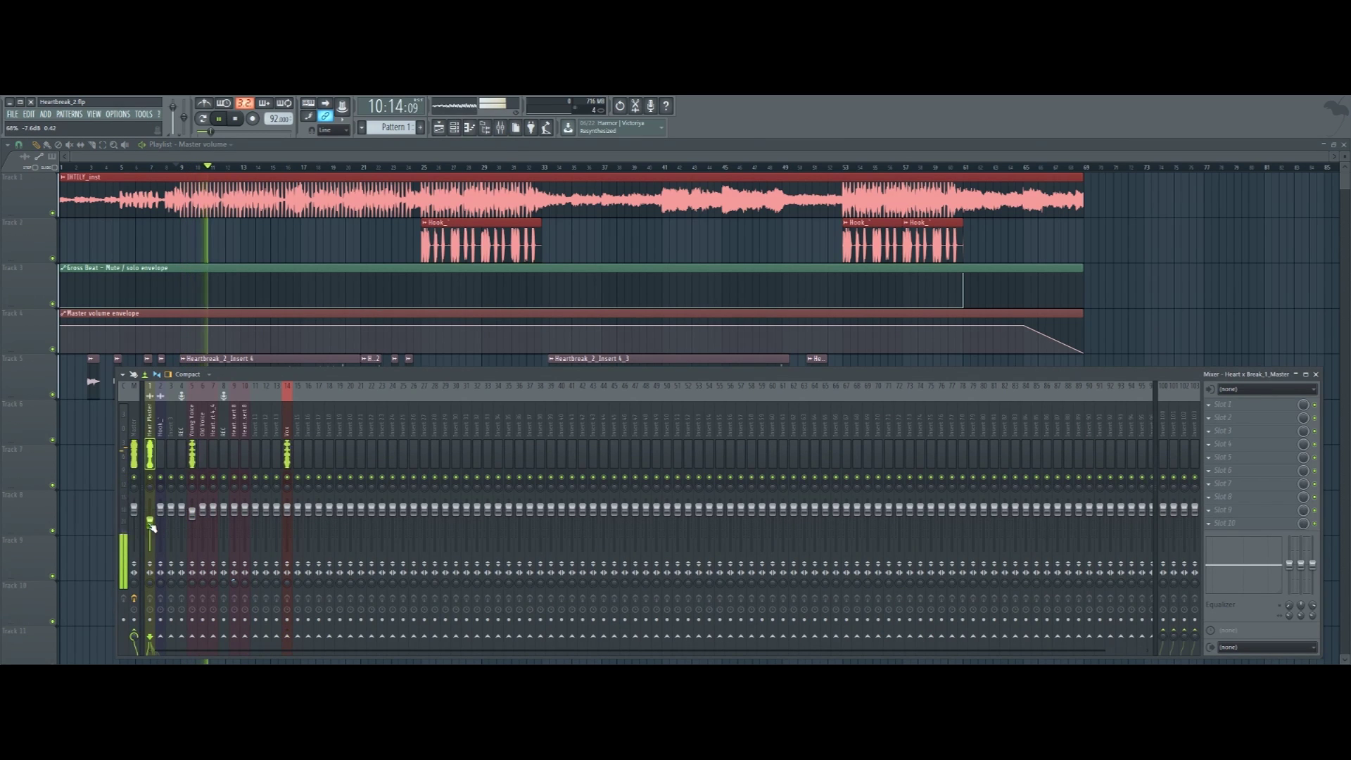
pyautogui.click(192, 515)
pyautogui.click(150, 522)
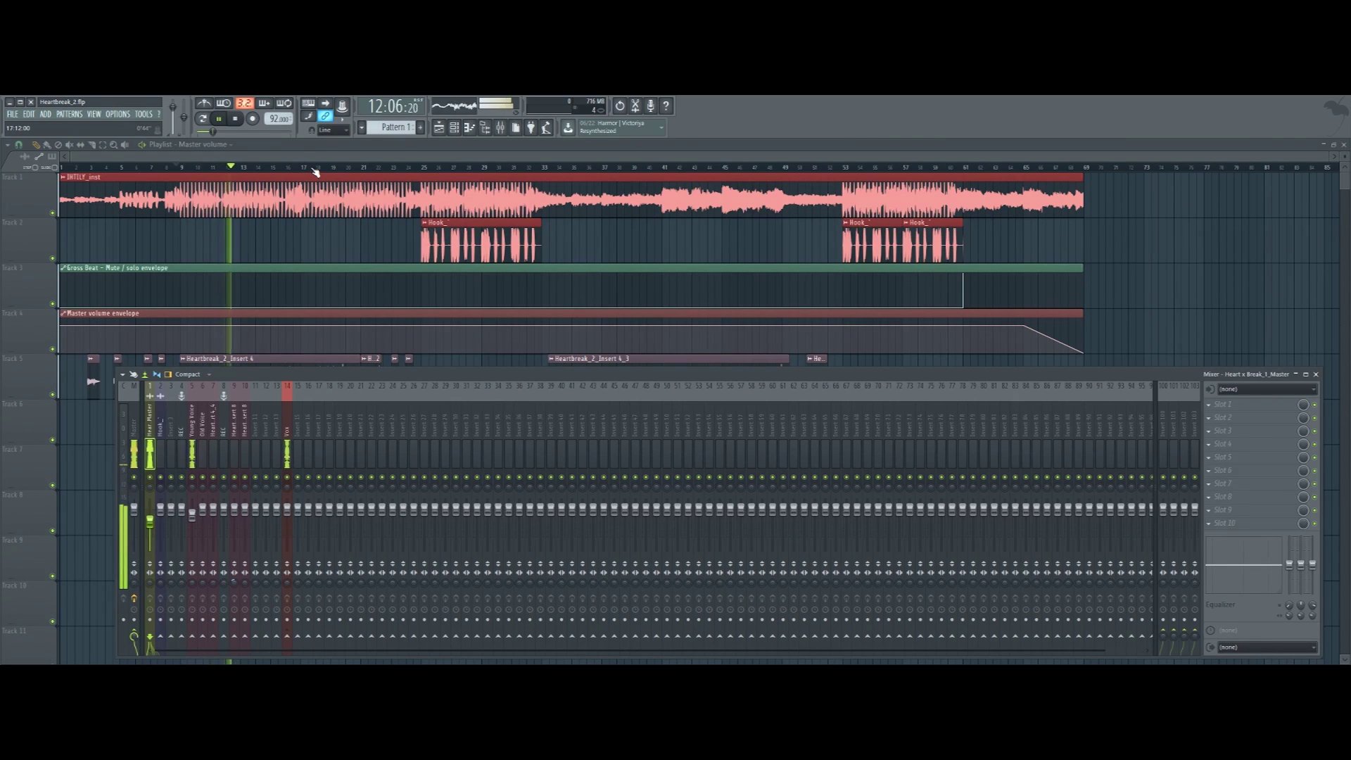
pyautogui.moveTo(385, 373); pyautogui.dragTo(352, 410)
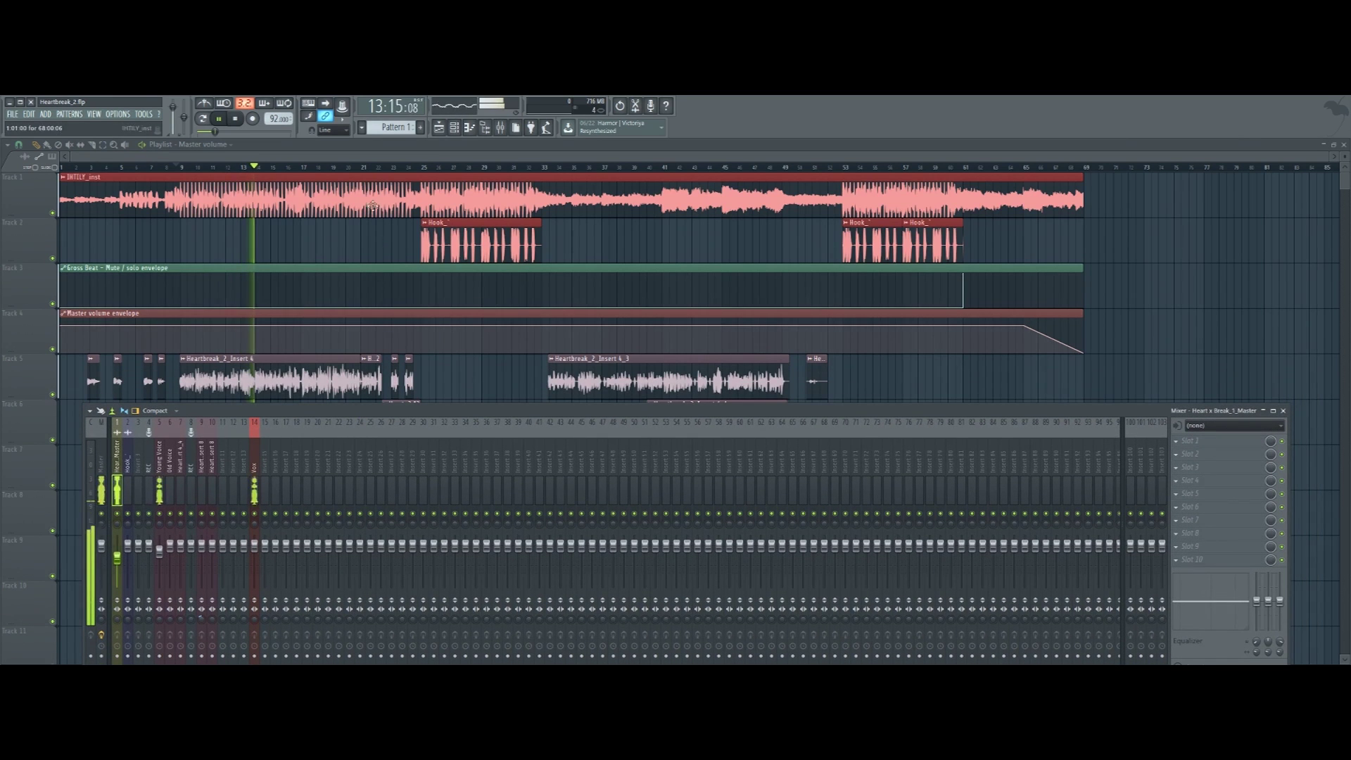
pyautogui.moveTo(161, 552); pyautogui.dragTo(161, 558)
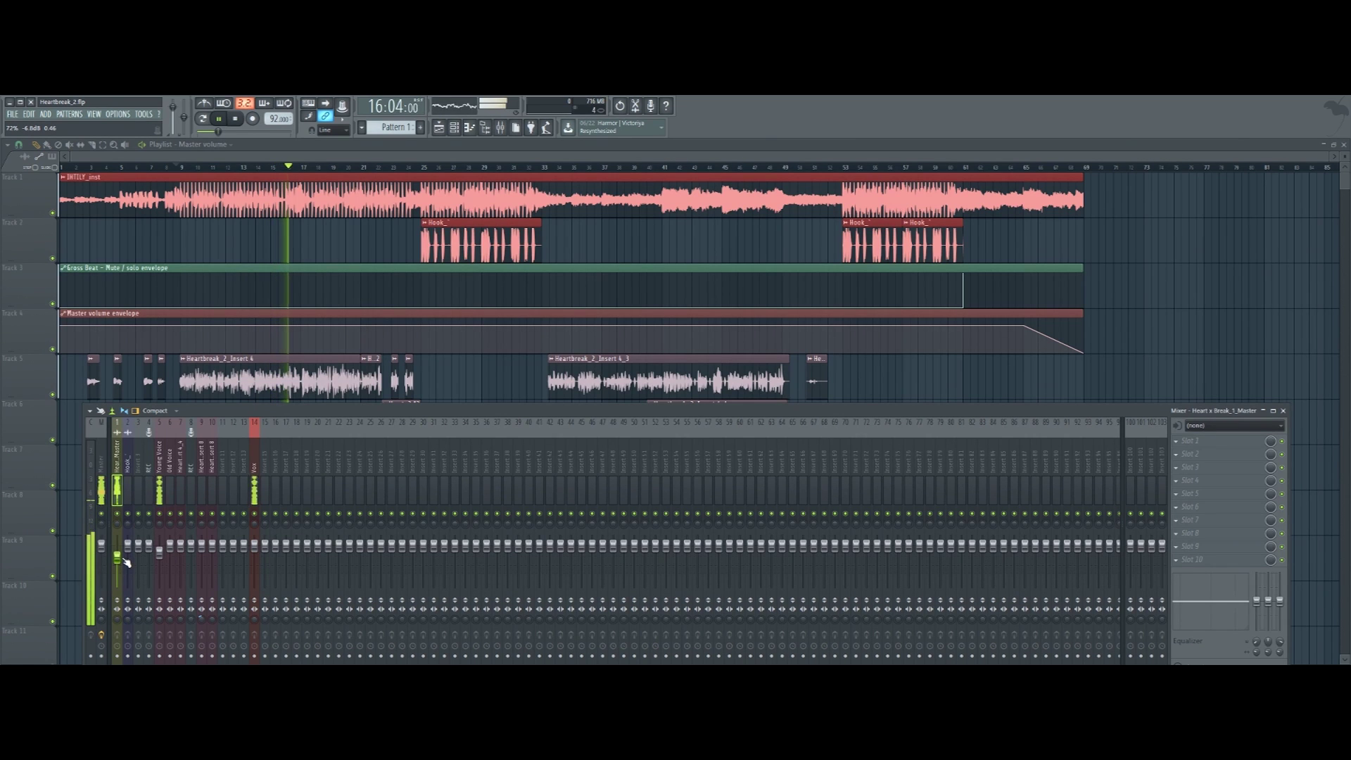
pyautogui.click(159, 553)
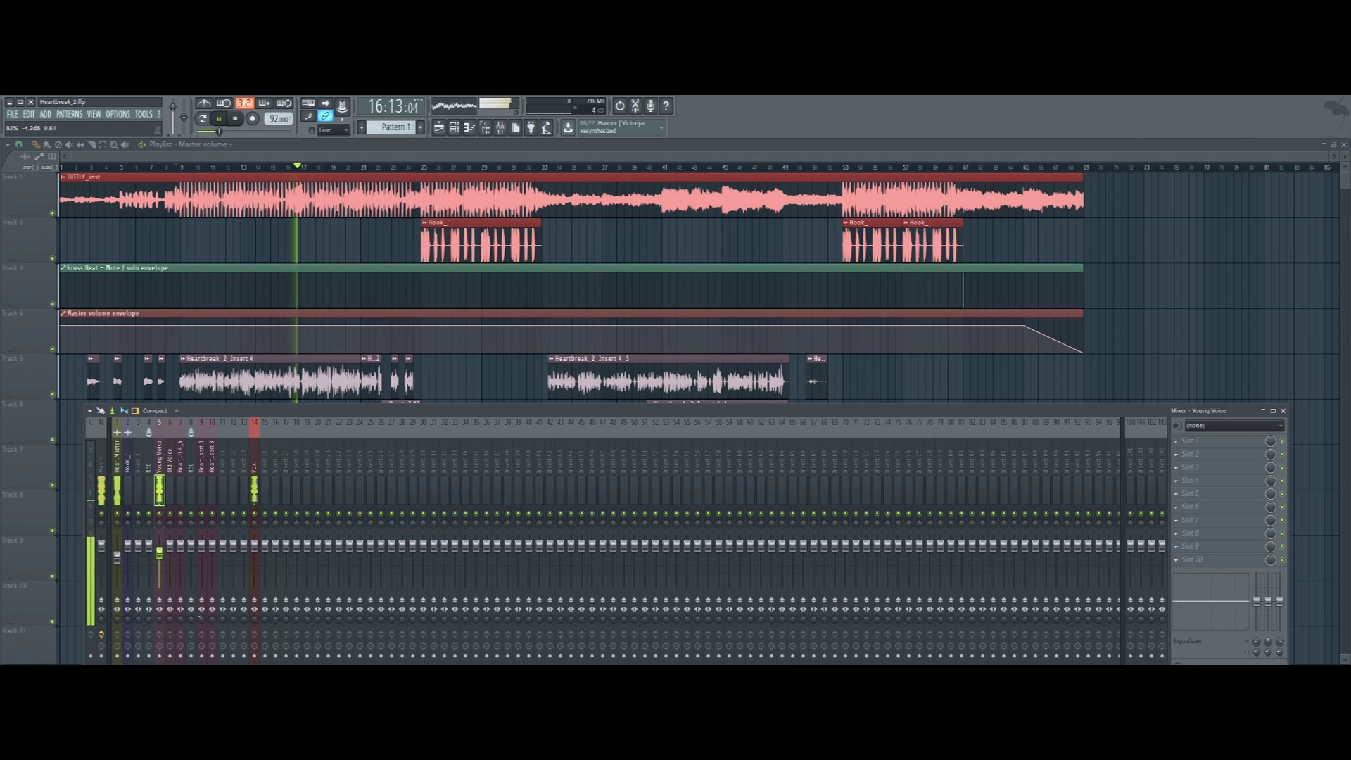
pyautogui.click(117, 556)
pyautogui.moveTo(158, 553)
pyautogui.mouseDown()
pyautogui.moveTo(118, 560)
pyautogui.moveTo(159, 553)
pyautogui.mouseUp()
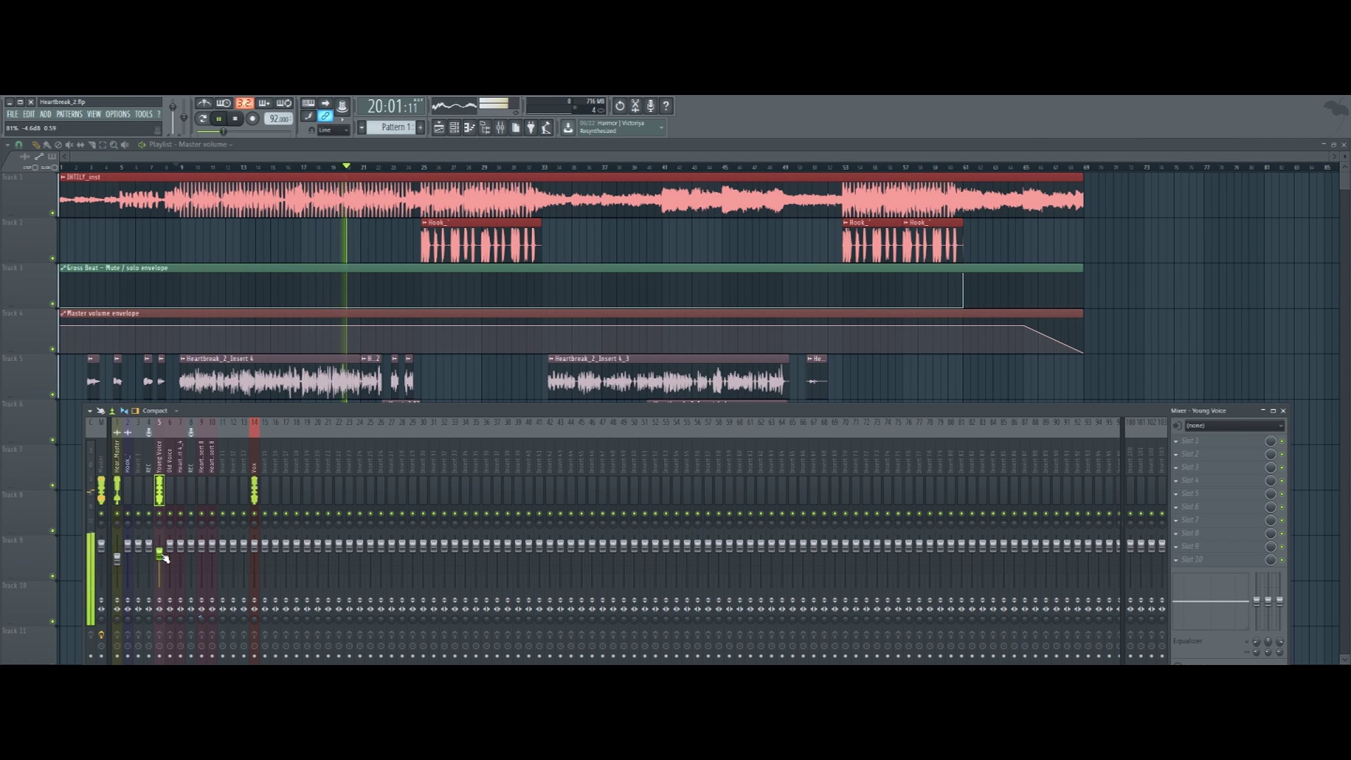
pyautogui.click(117, 559)
pyautogui.moveTo(117, 558); pyautogui.dragTo(117, 556)
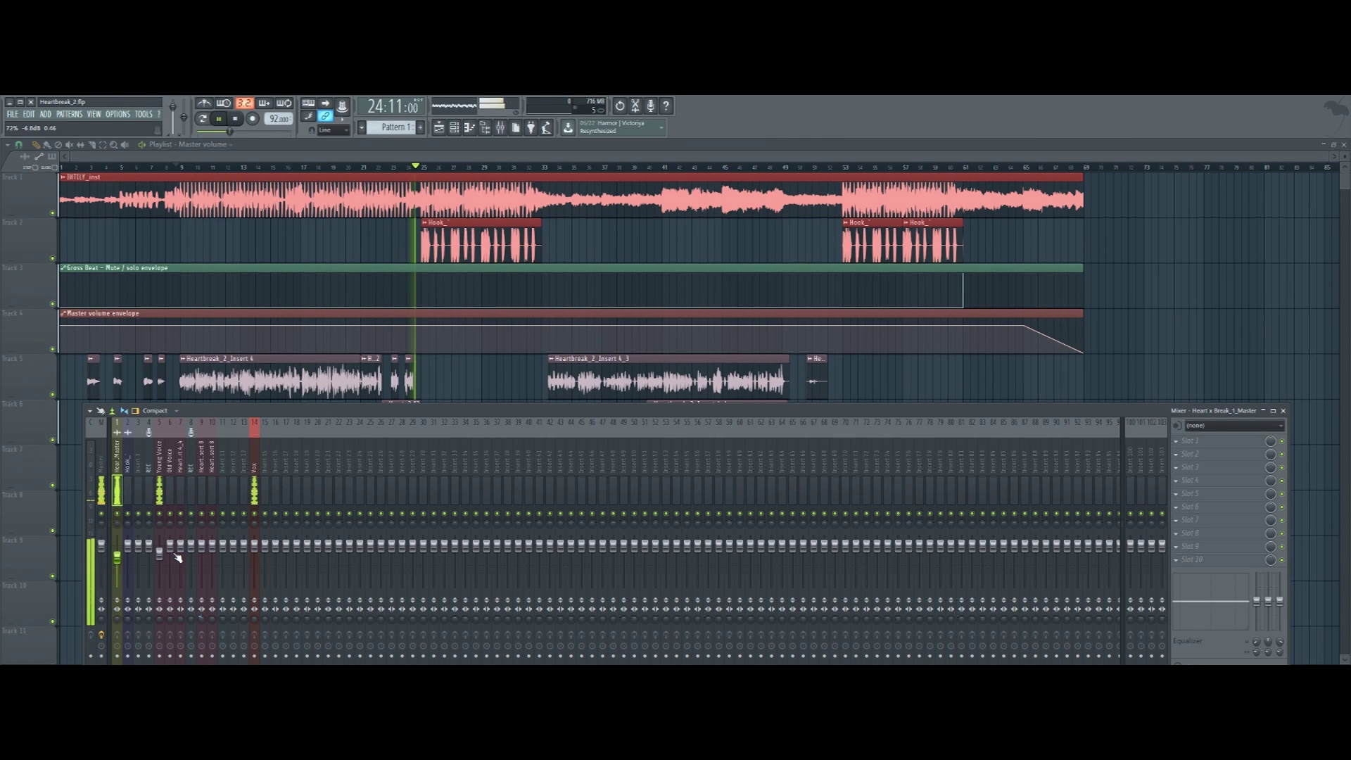
# Lower the Hook_ mixer track's volume to 72% and reposition the mixer over the playlist
pyautogui.click(128, 556)
pyautogui.moveTo(128, 547); pyautogui.dragTo(128, 557)
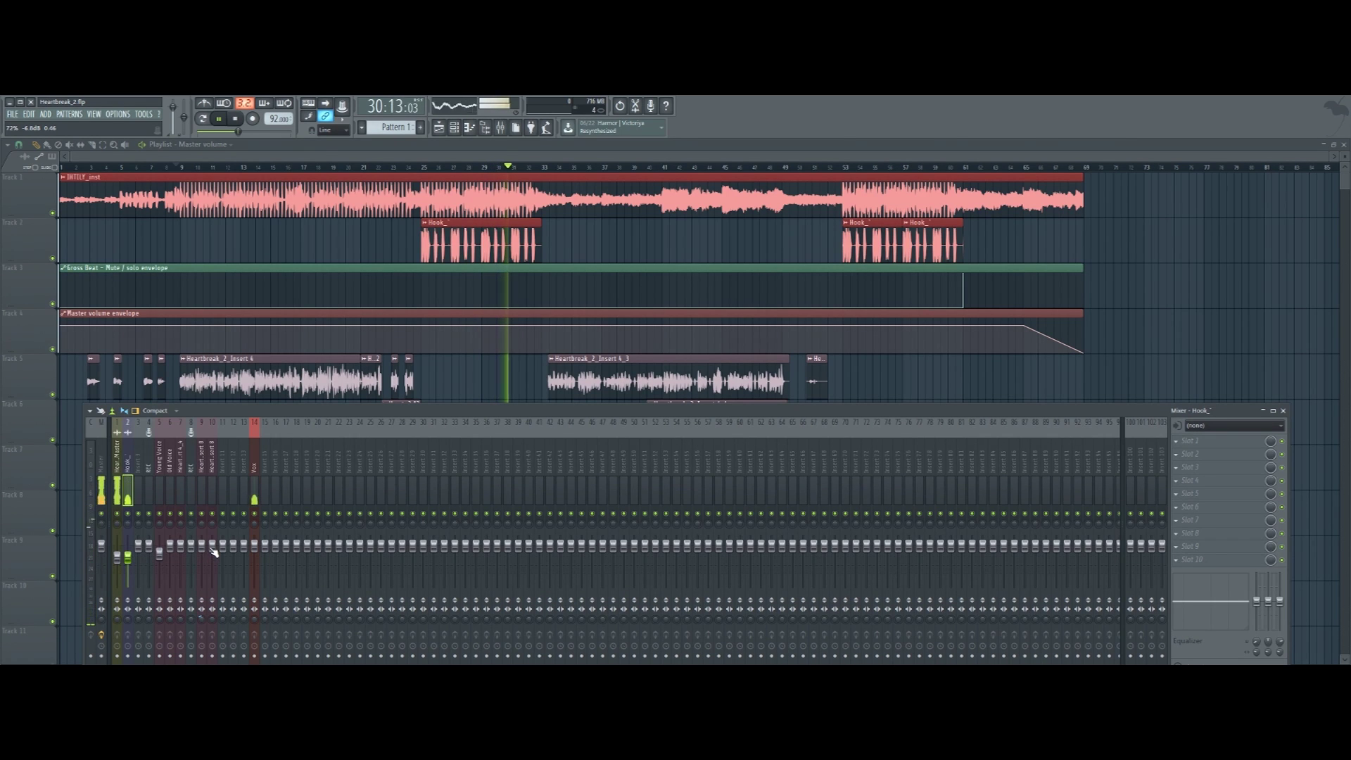
pyautogui.moveTo(560, 415); pyautogui.dragTo(611, 468)
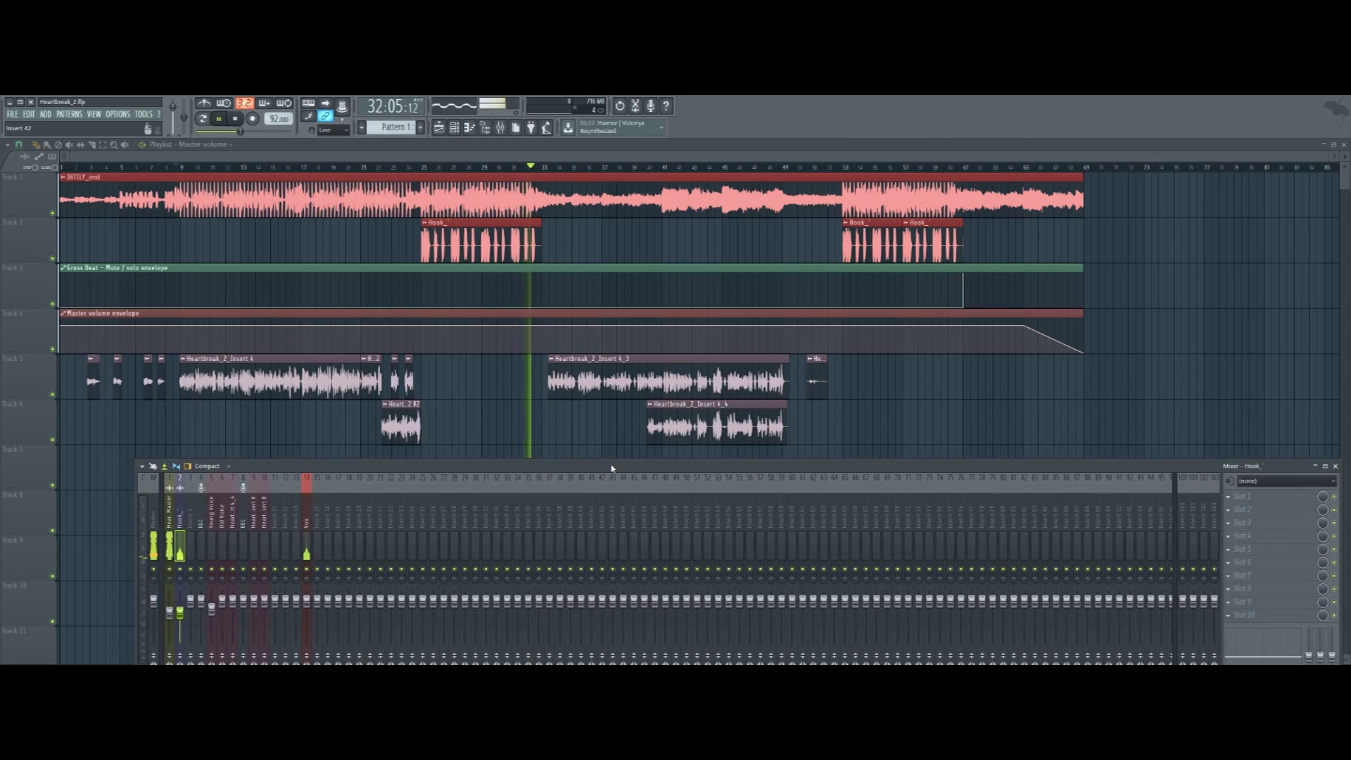
pyautogui.moveTo(612, 468); pyautogui.dragTo(588, 400)
# Lower the Old Voice track's volume slightly and set the Heartbreak_2_Insert 4_4 track's volume to about 80%
pyautogui.click(199, 536)
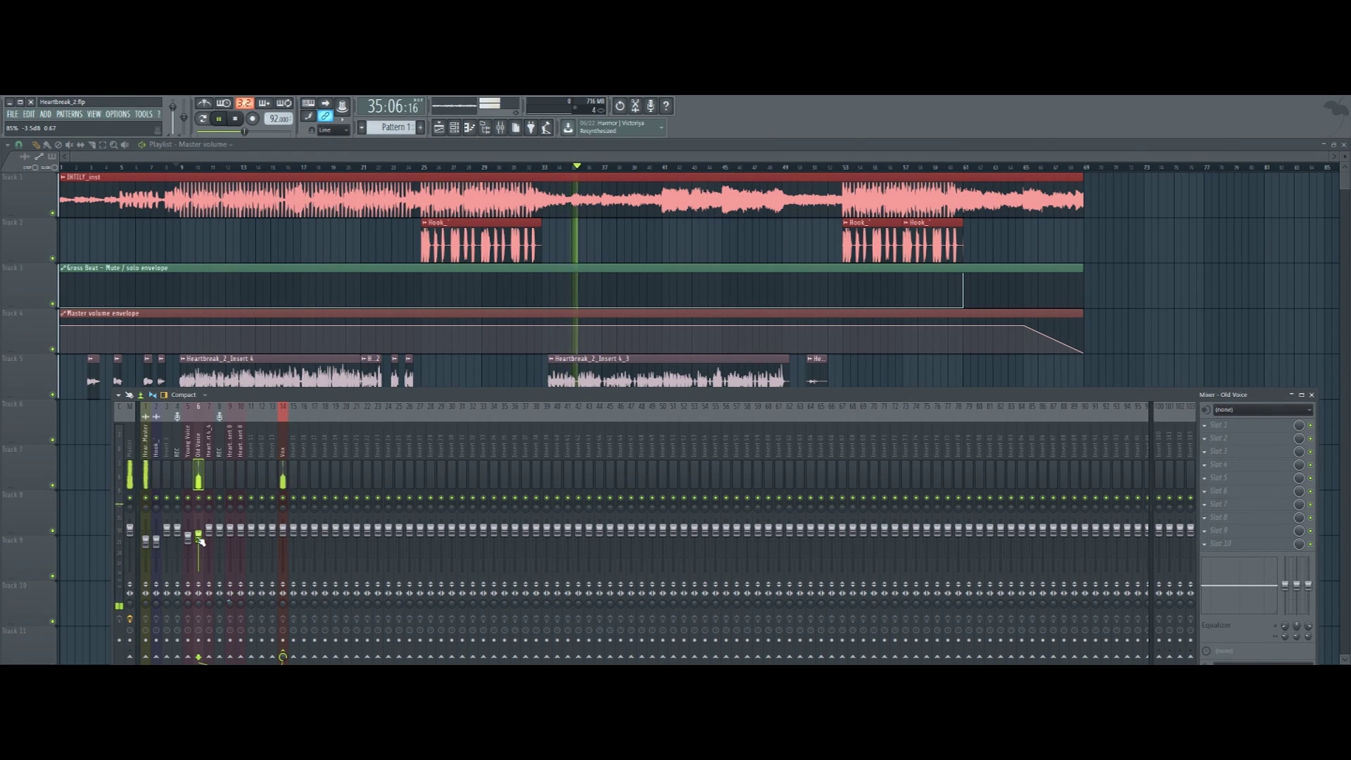
pyautogui.moveTo(199, 538); pyautogui.dragTo(199, 535)
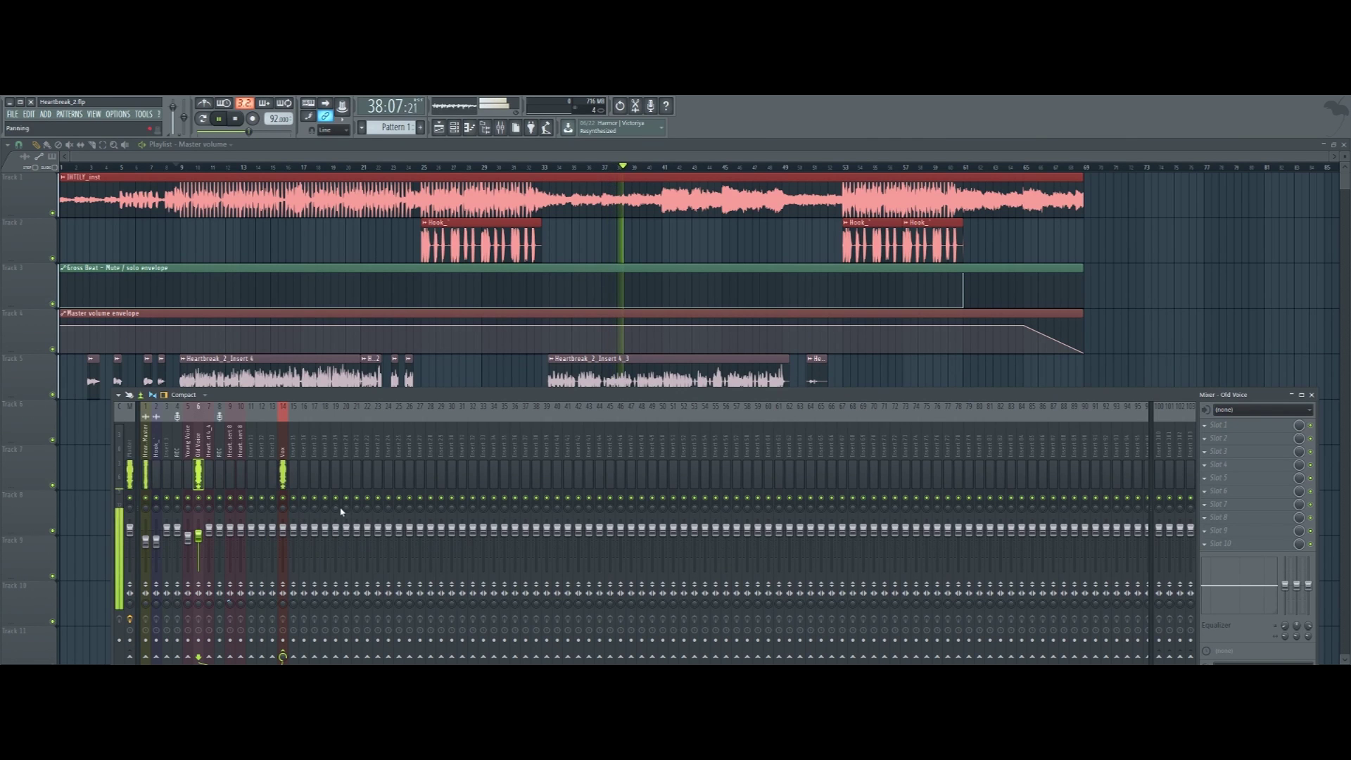
pyautogui.moveTo(617, 395); pyautogui.dragTo(619, 422)
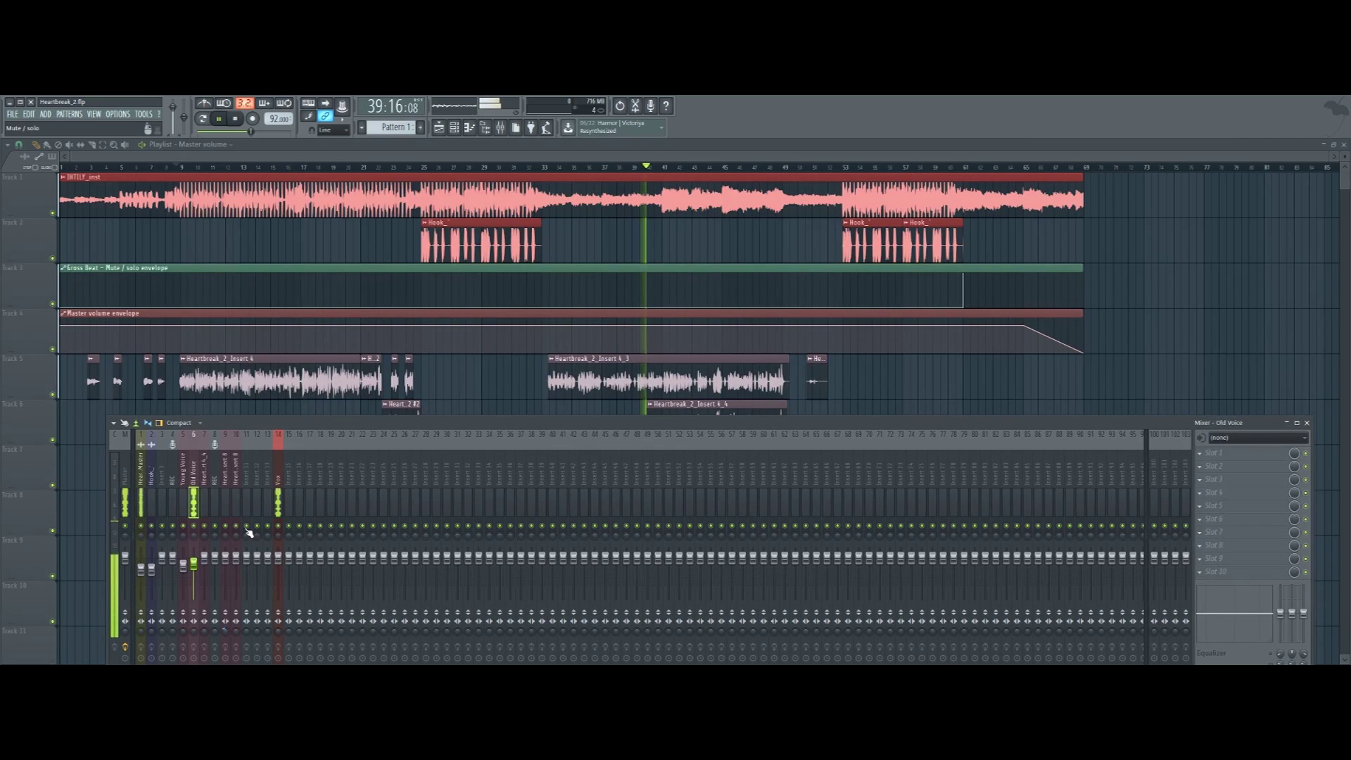
pyautogui.moveTo(212, 557); pyautogui.dragTo(205, 567)
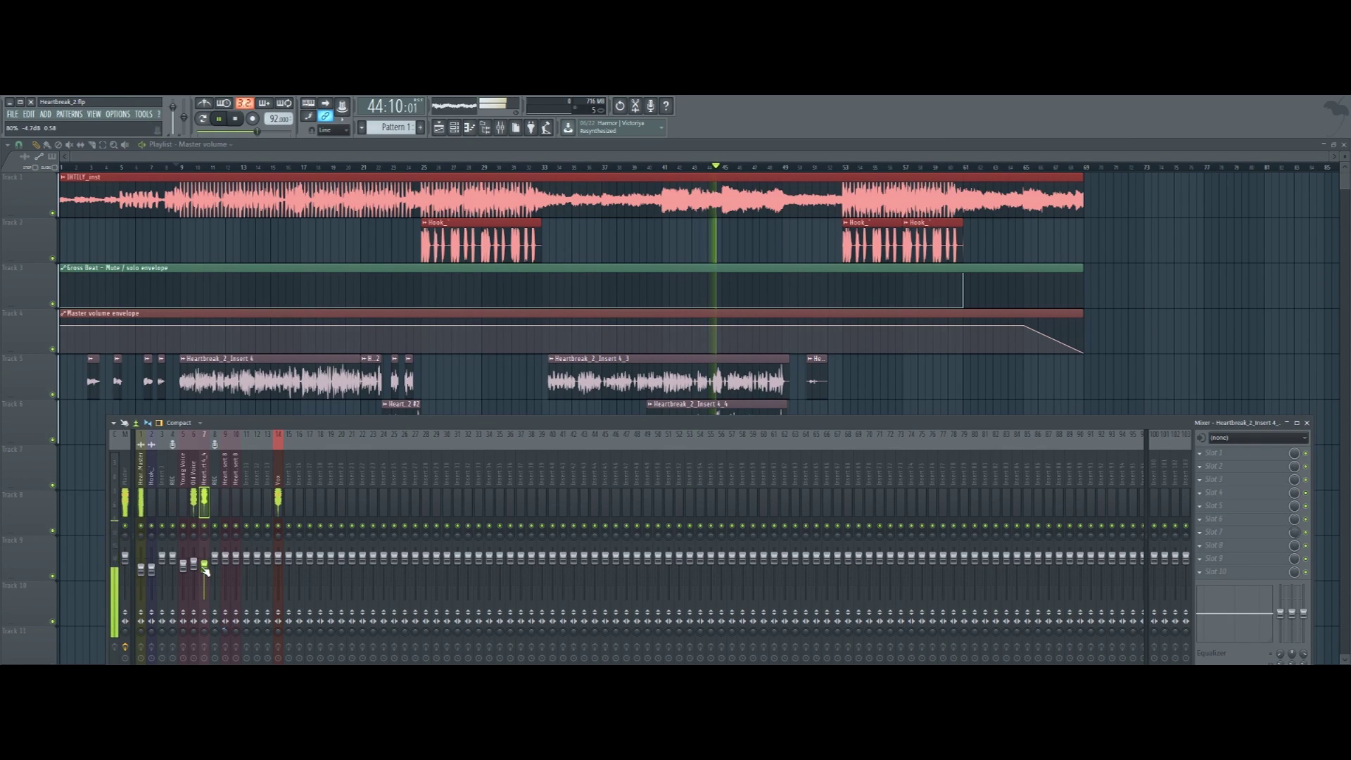
pyautogui.moveTo(443, 430); pyautogui.dragTo(449, 505)
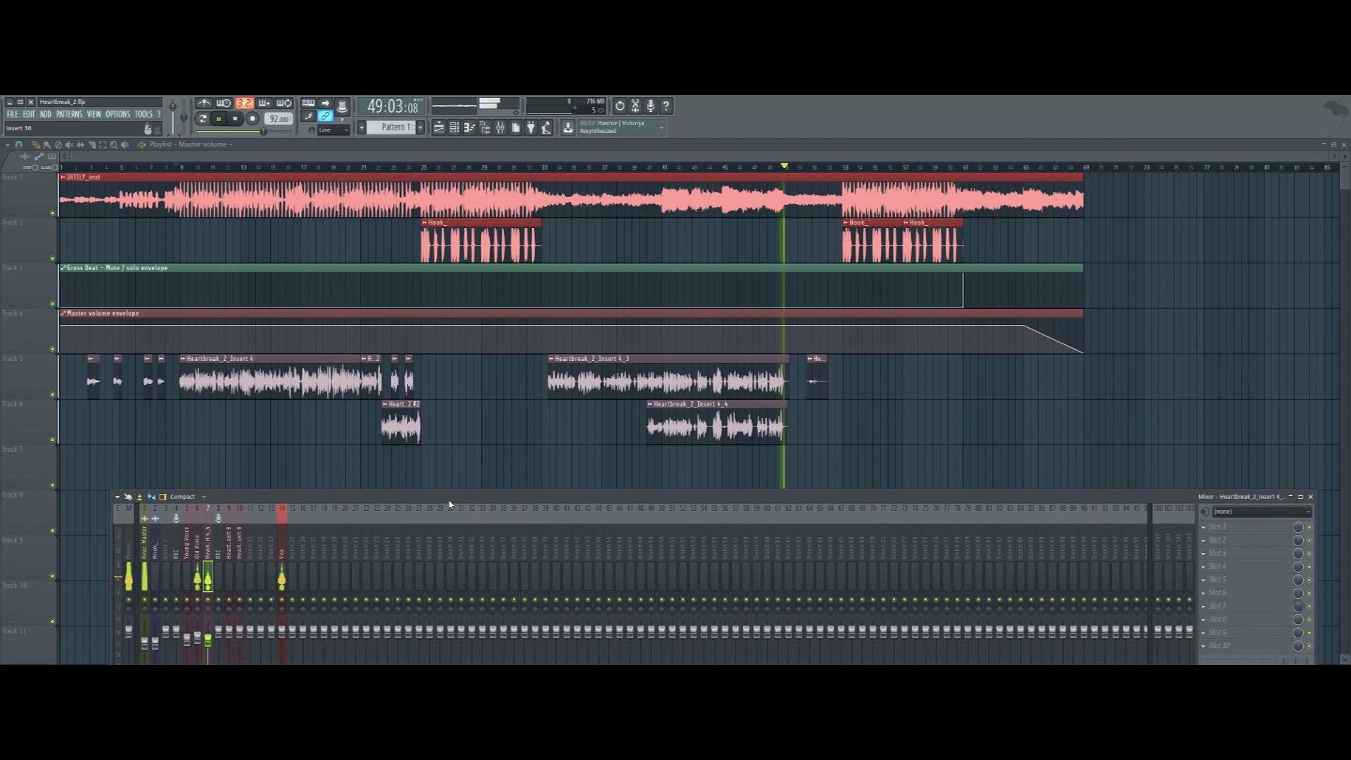
pyautogui.moveTo(451, 503); pyautogui.dragTo(497, 485)
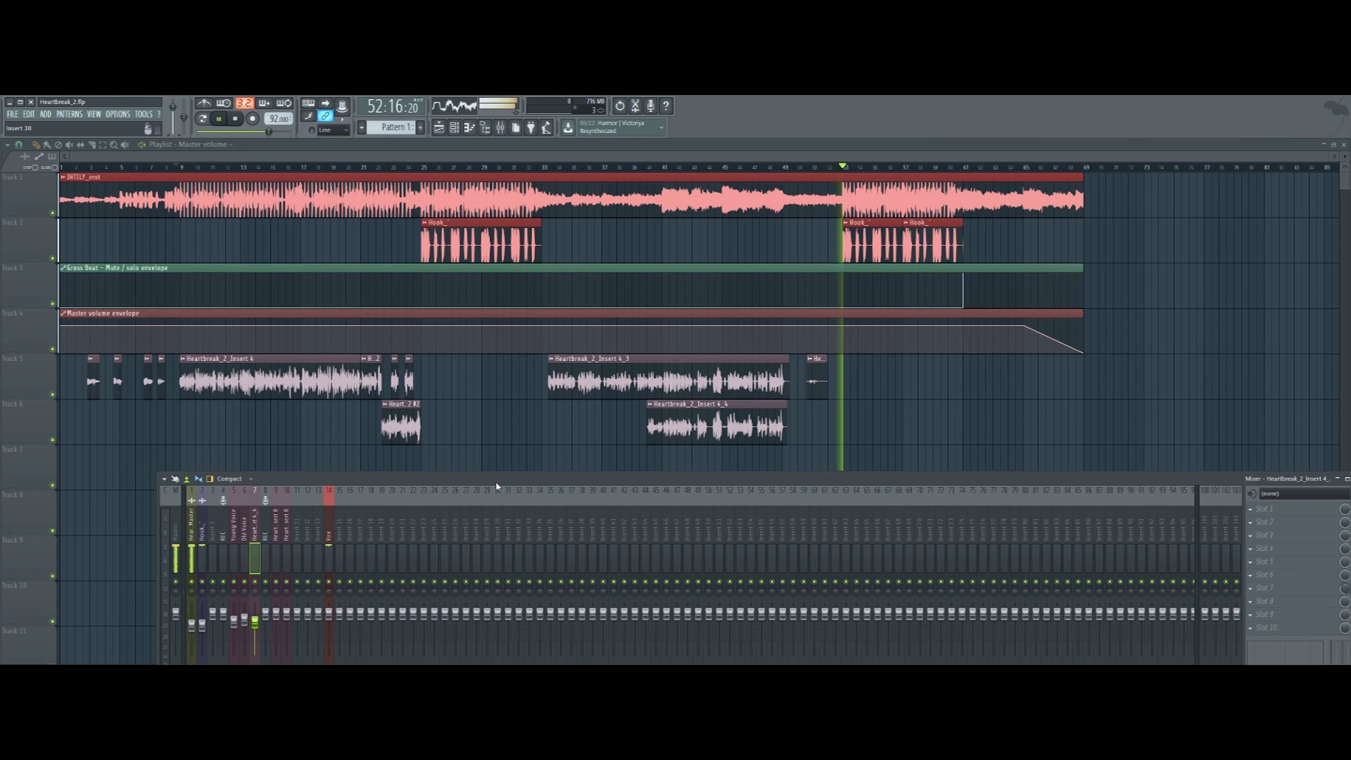
pyautogui.moveTo(496, 486); pyautogui.dragTo(486, 439)
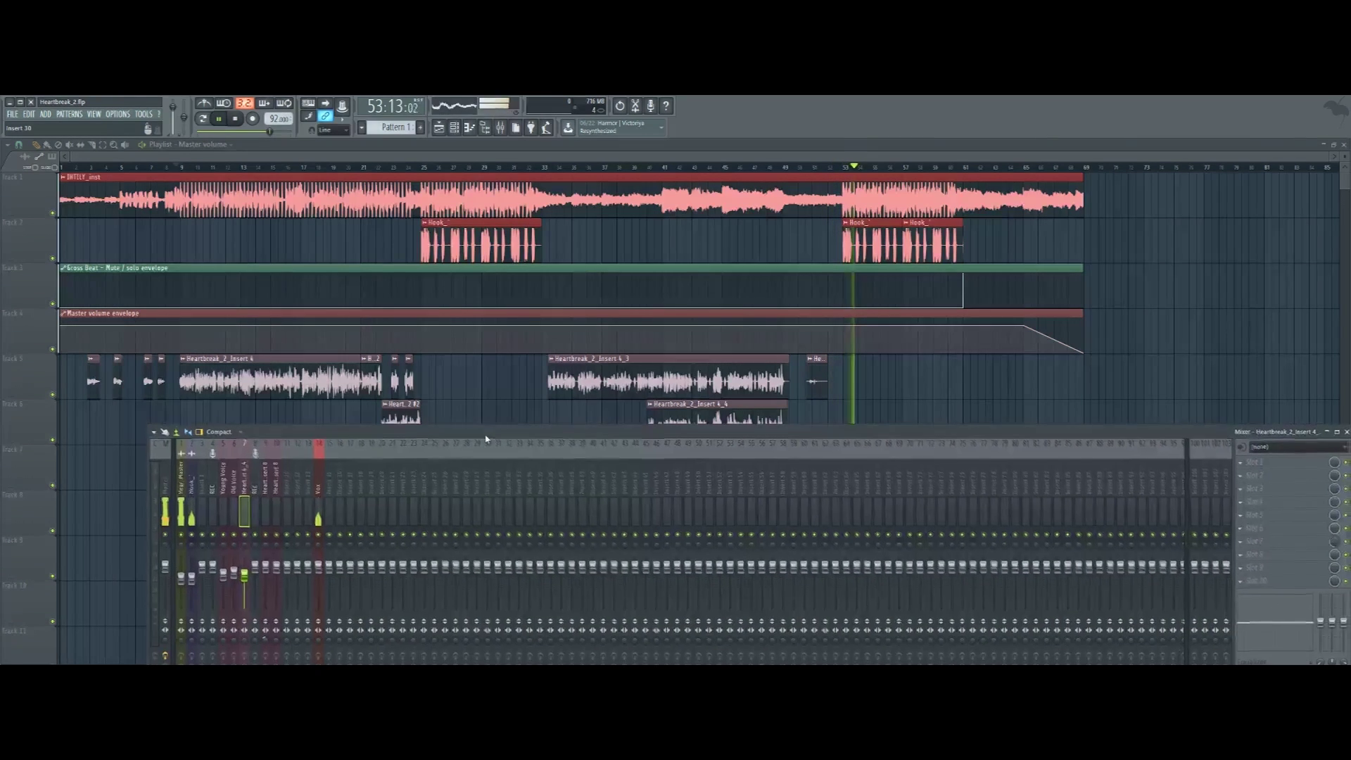
# Stop playback, mute Track 1, move the playhead to about bar 16 and centre the mixer over the playlist
pyautogui.press('space')
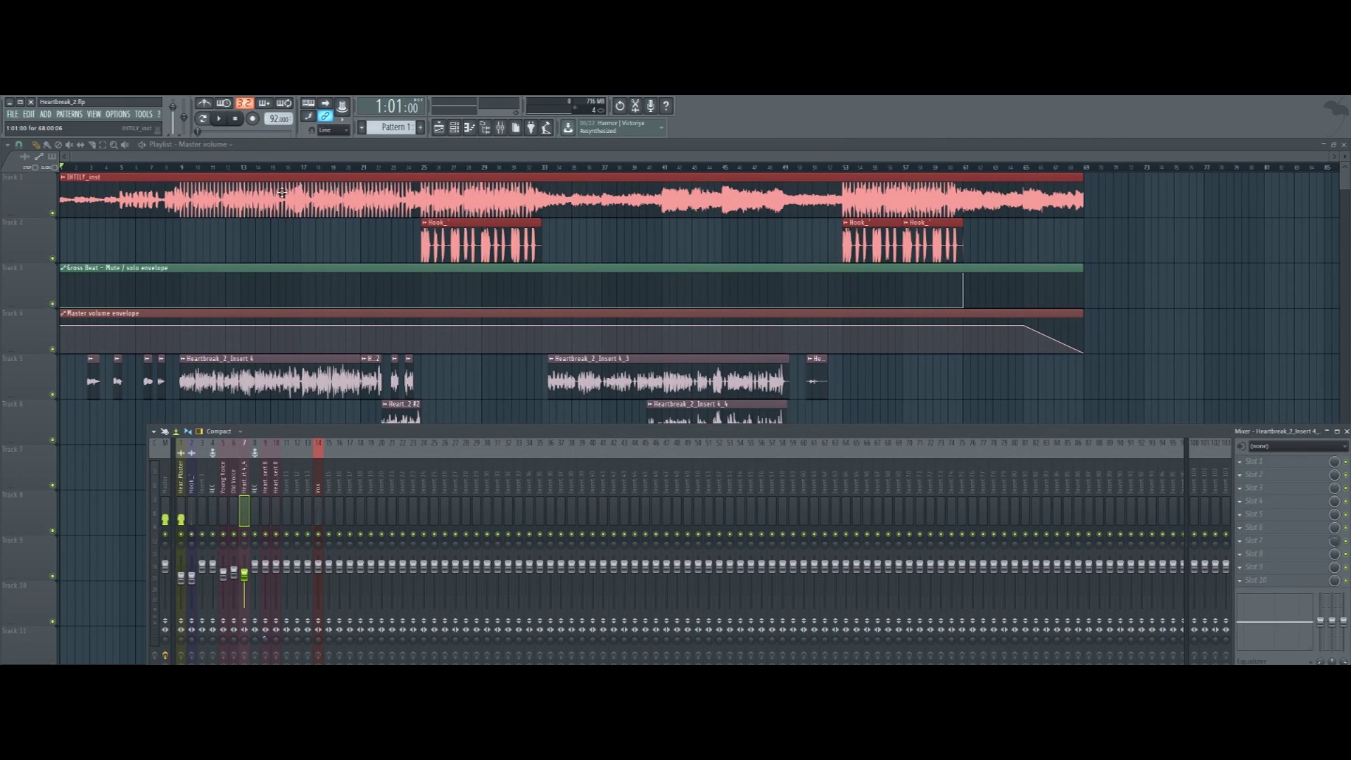
pyautogui.click(52, 214)
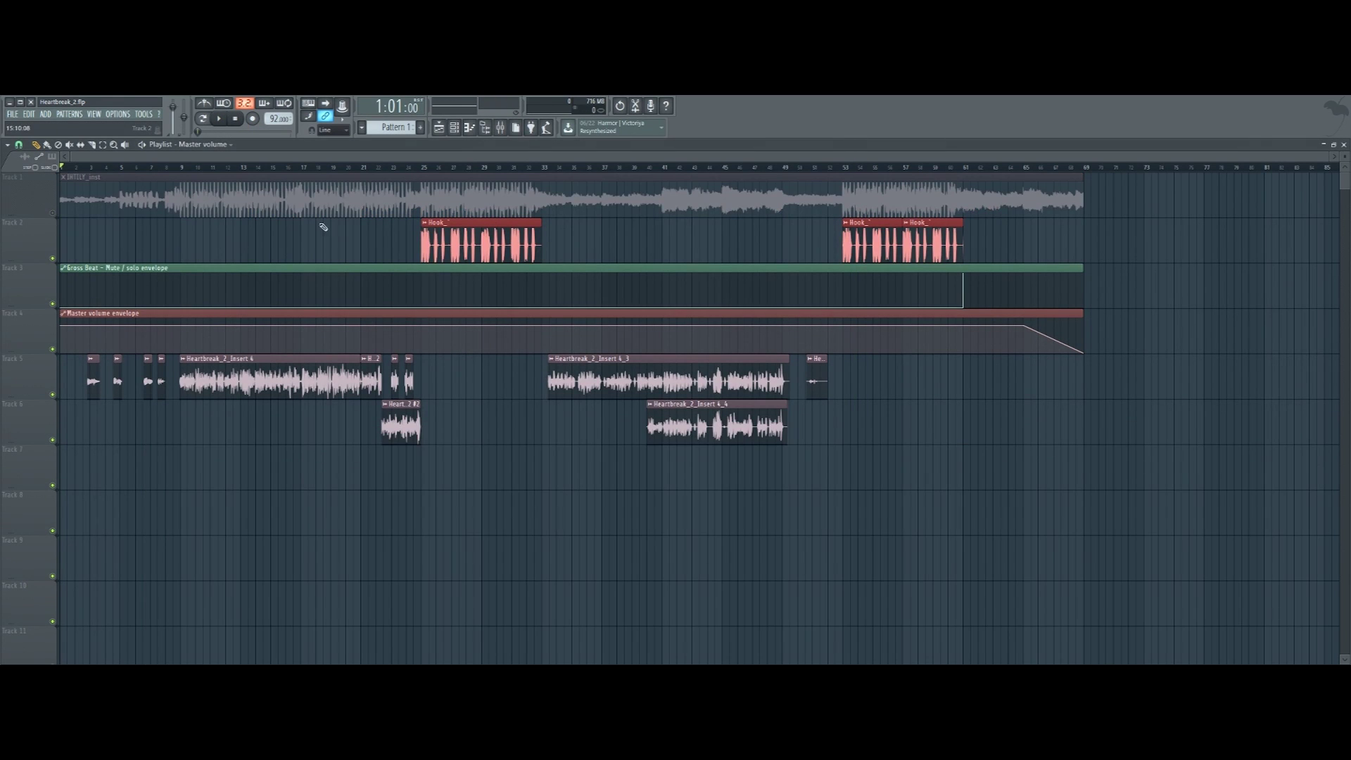
pyautogui.press('F9')
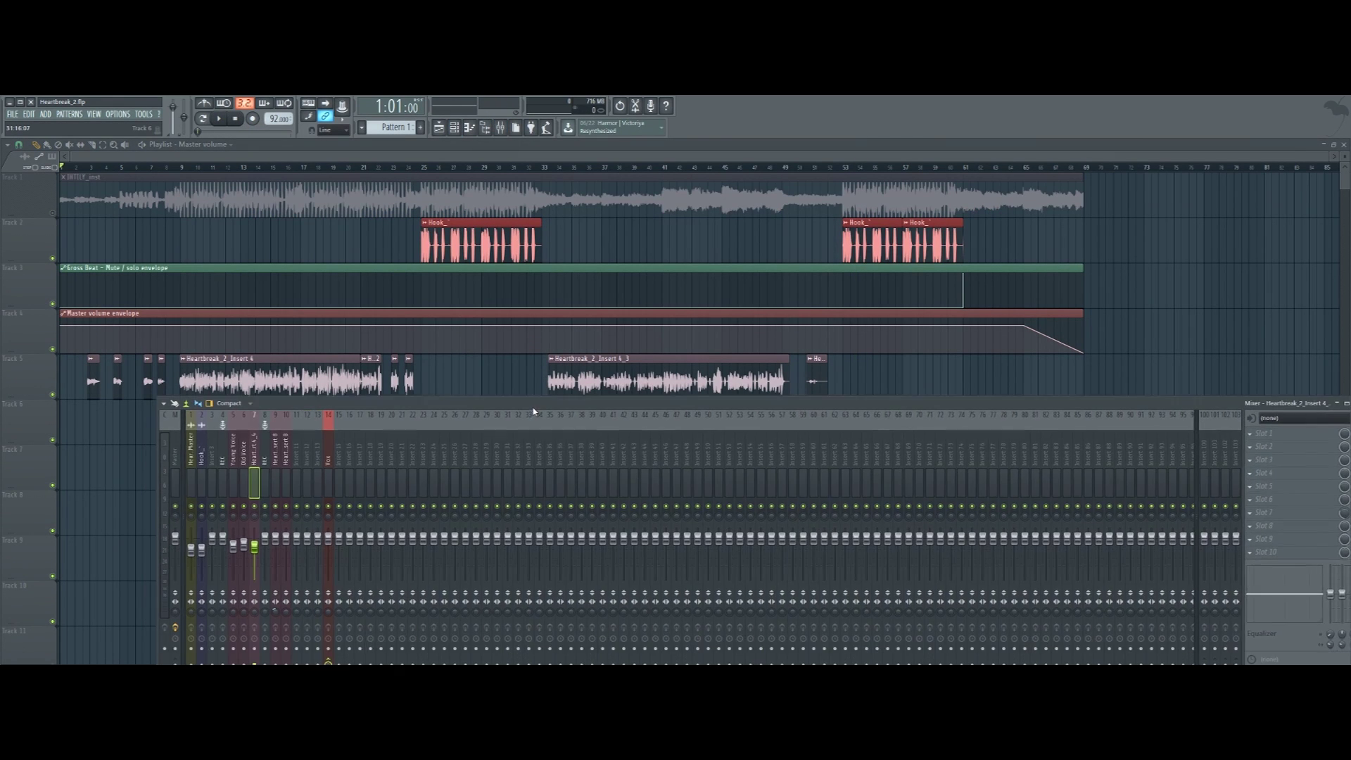
pyautogui.click(285, 167)
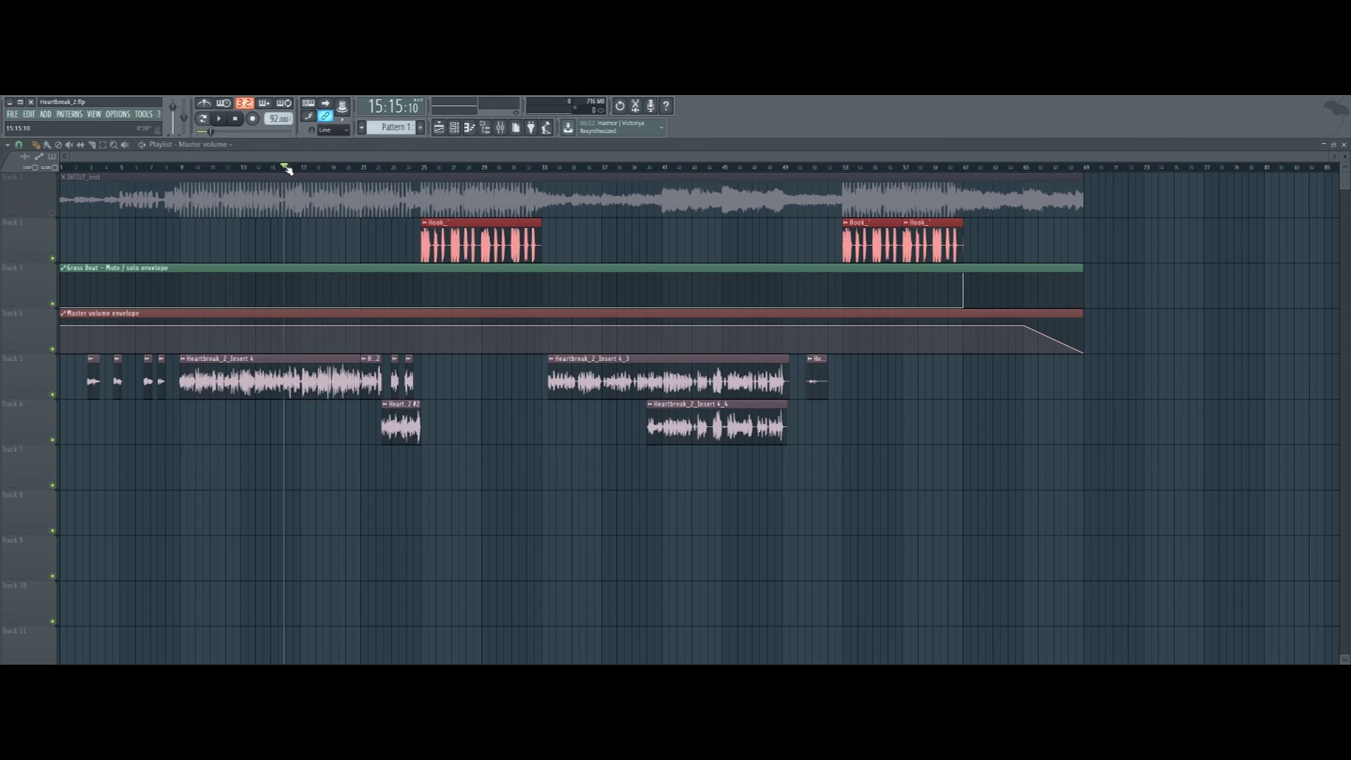
pyautogui.click(501, 128)
pyautogui.moveTo(607, 403); pyautogui.dragTo(537, 289)
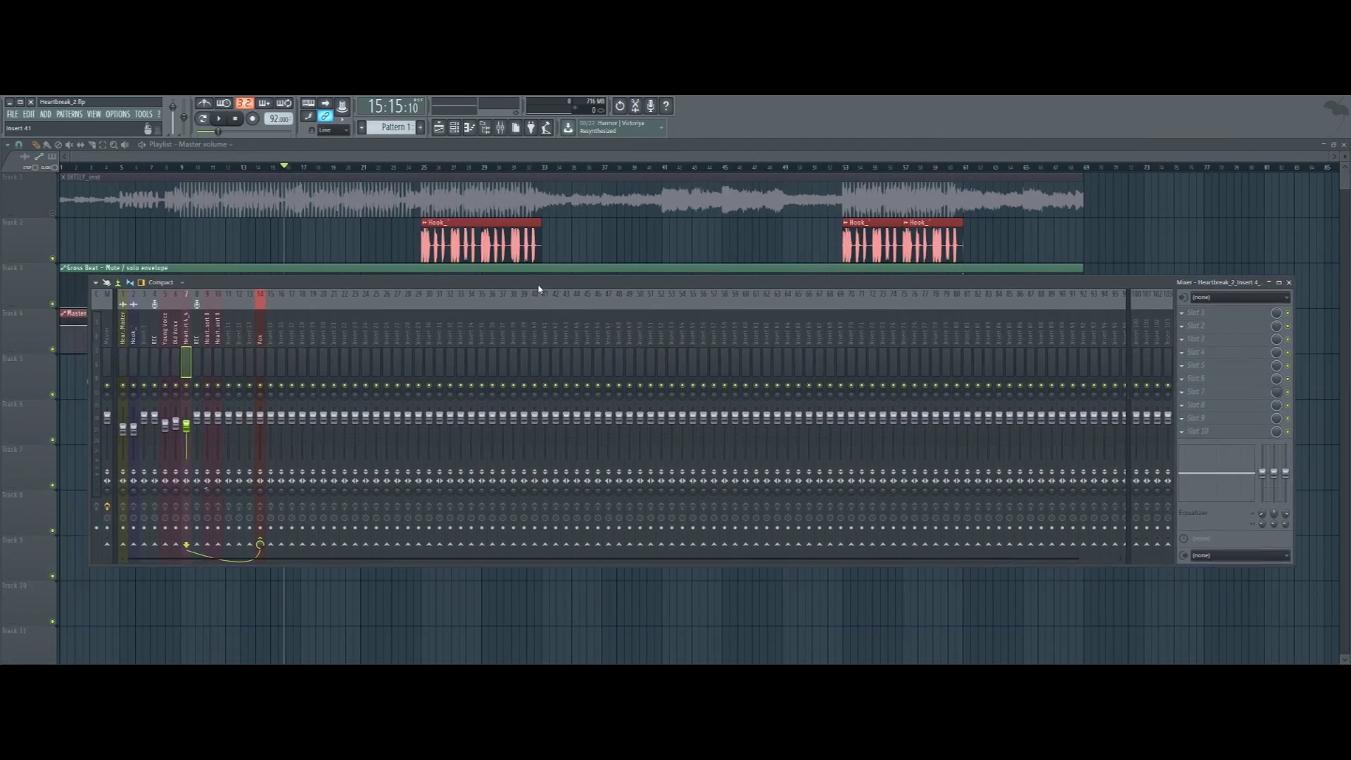
# Add Fruity Parametric EQ 2 to the first effect slot of the Vox mixer track and place its window over the mixer
pyautogui.click(261, 317)
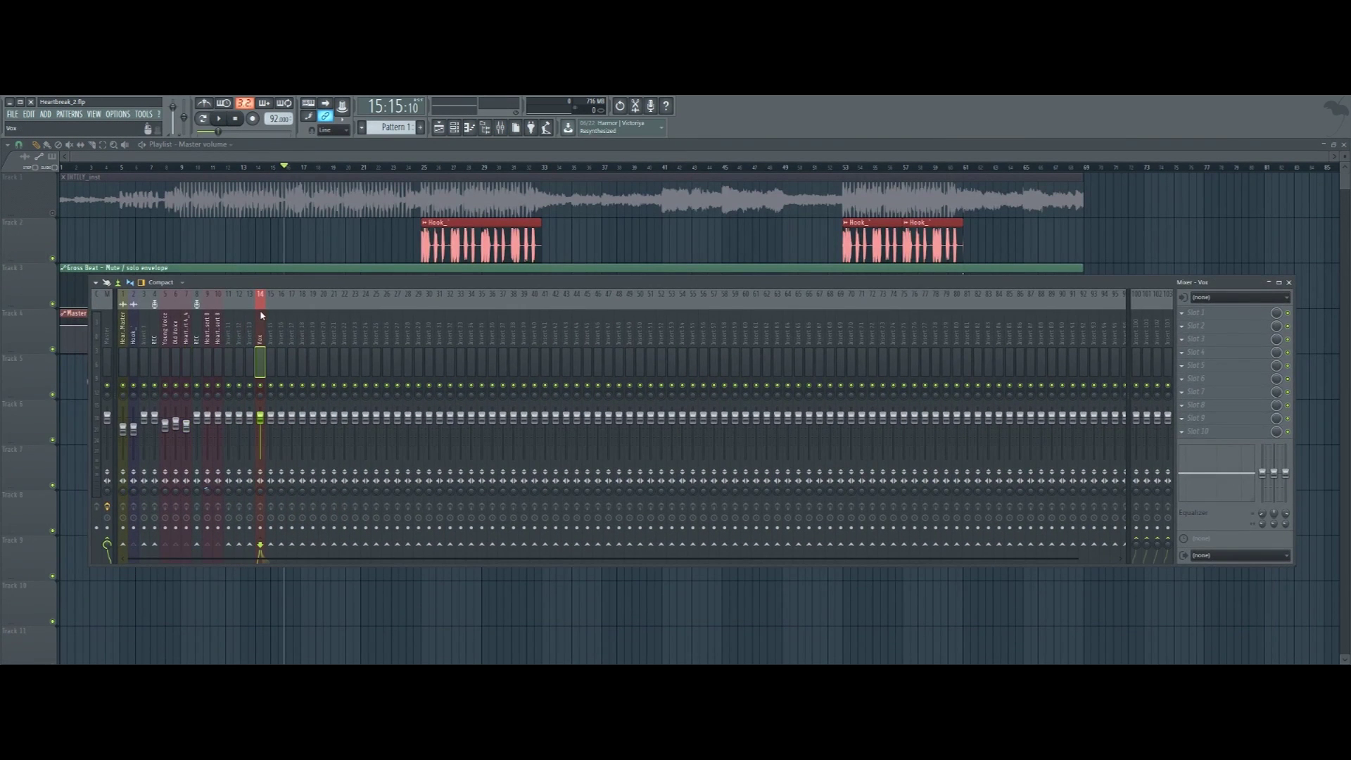
pyautogui.click(1189, 315)
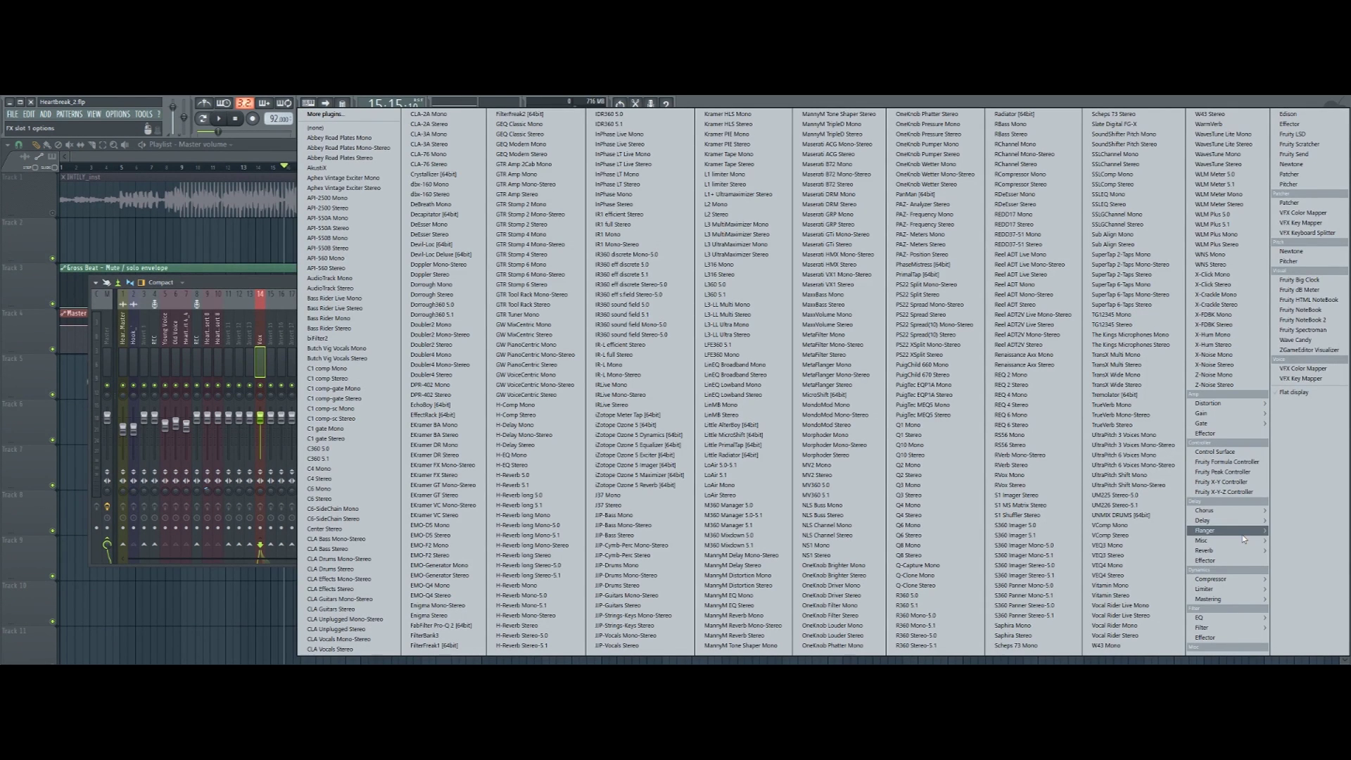
pyautogui.moveTo(1239, 618)
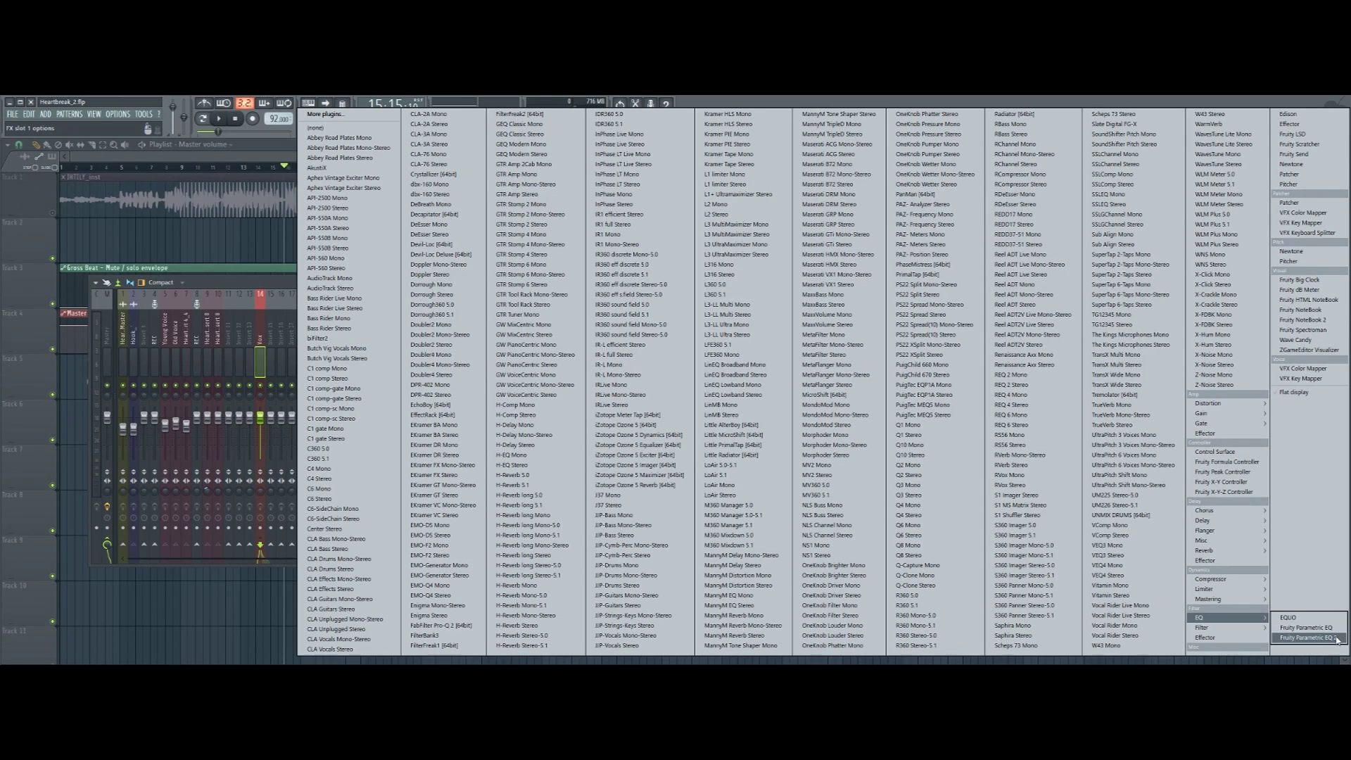
pyautogui.click(1309, 638)
pyautogui.moveTo(326, 289); pyautogui.dragTo(786, 283)
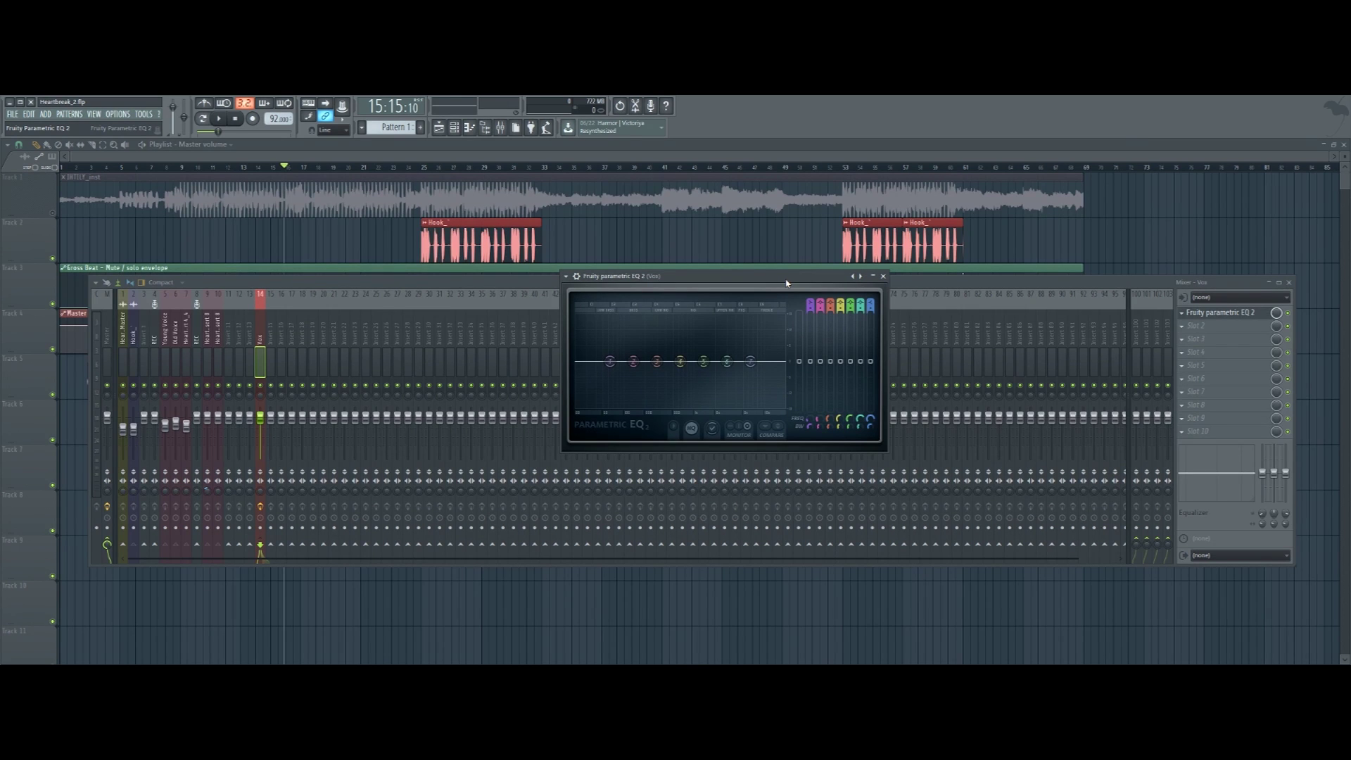
# Set EQ band 1's low shelf to -18 dB at 123 Hz with 61% width and slightly raise band 7's high shelf
pyautogui.press('space')
pyautogui.press('space')
pyautogui.moveTo(810, 309); pyautogui.dragTo(810, 292)
pyautogui.moveTo(617, 359); pyautogui.dragTo(613, 406)
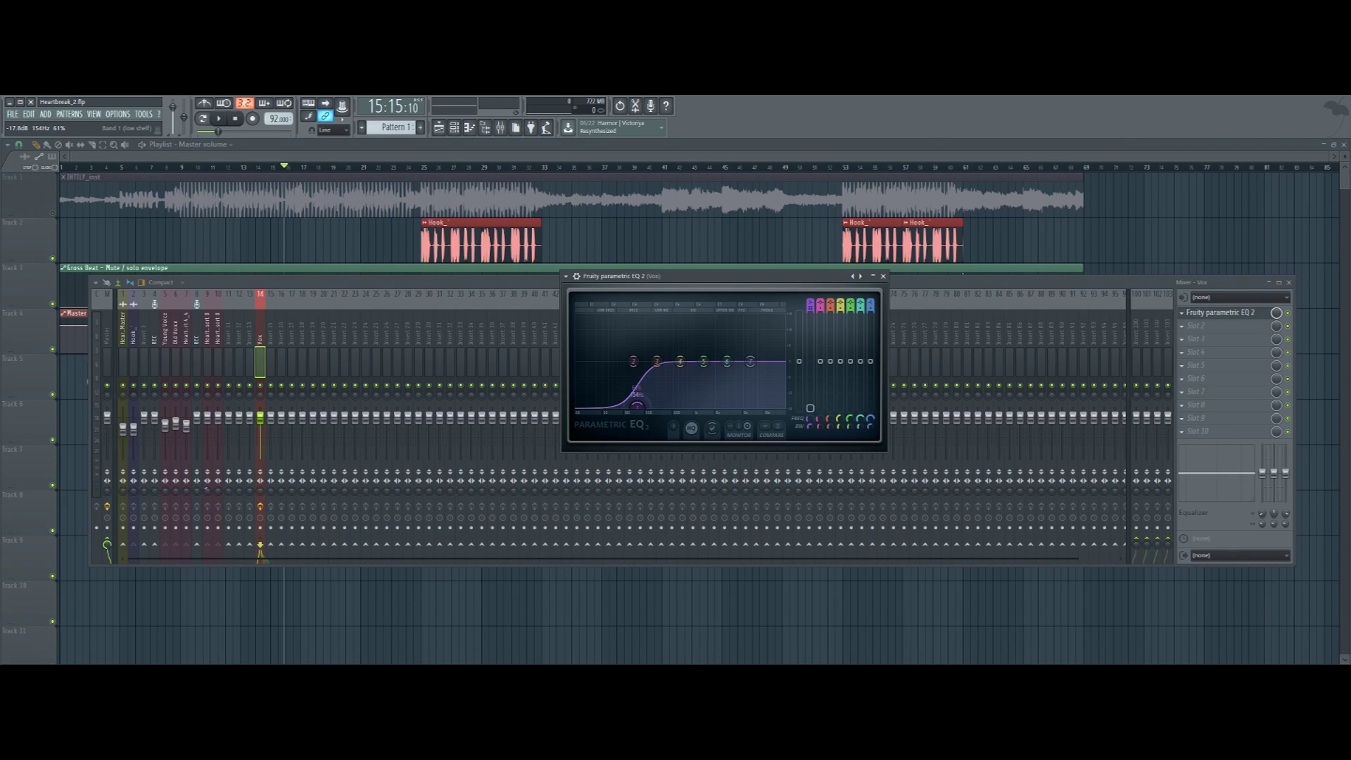
pyautogui.press('space')
pyautogui.moveTo(638, 406); pyautogui.dragTo(631, 406)
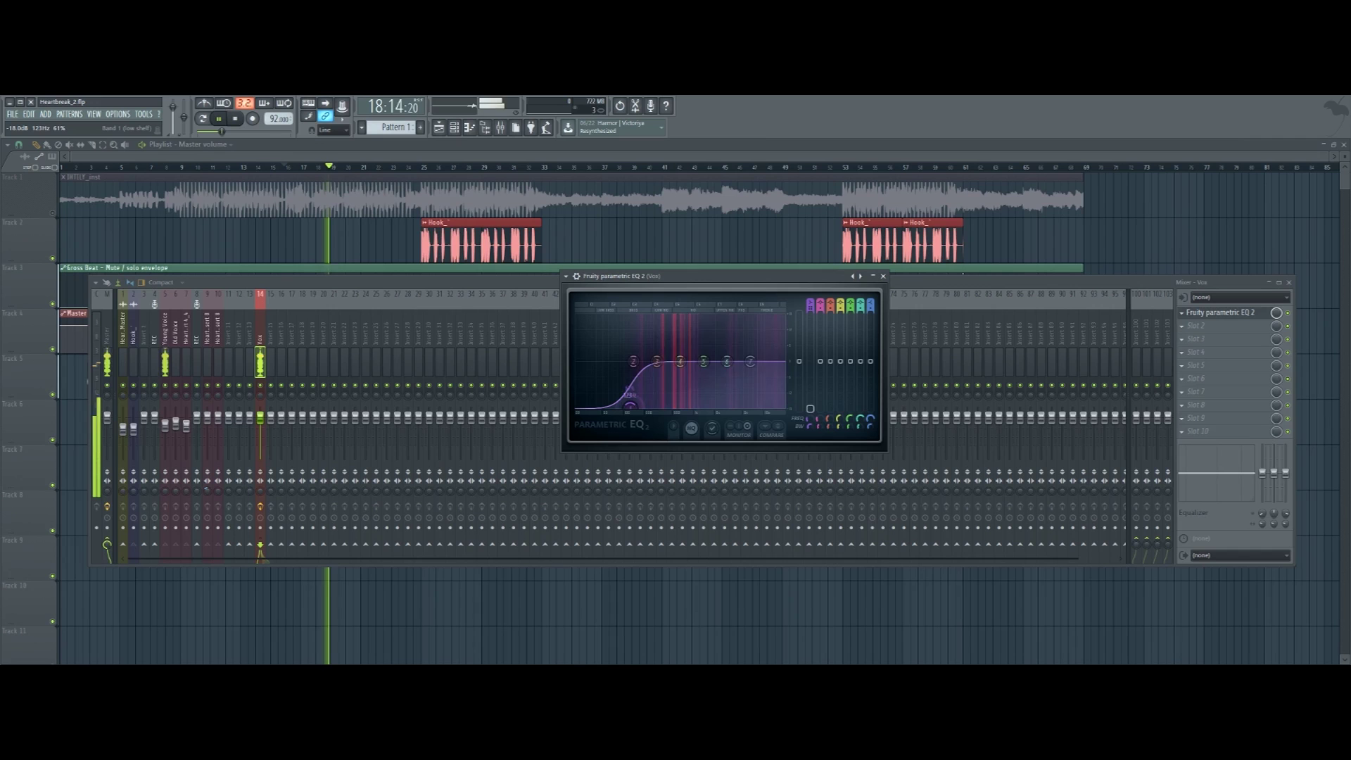
pyautogui.moveTo(751, 362); pyautogui.dragTo(759, 356)
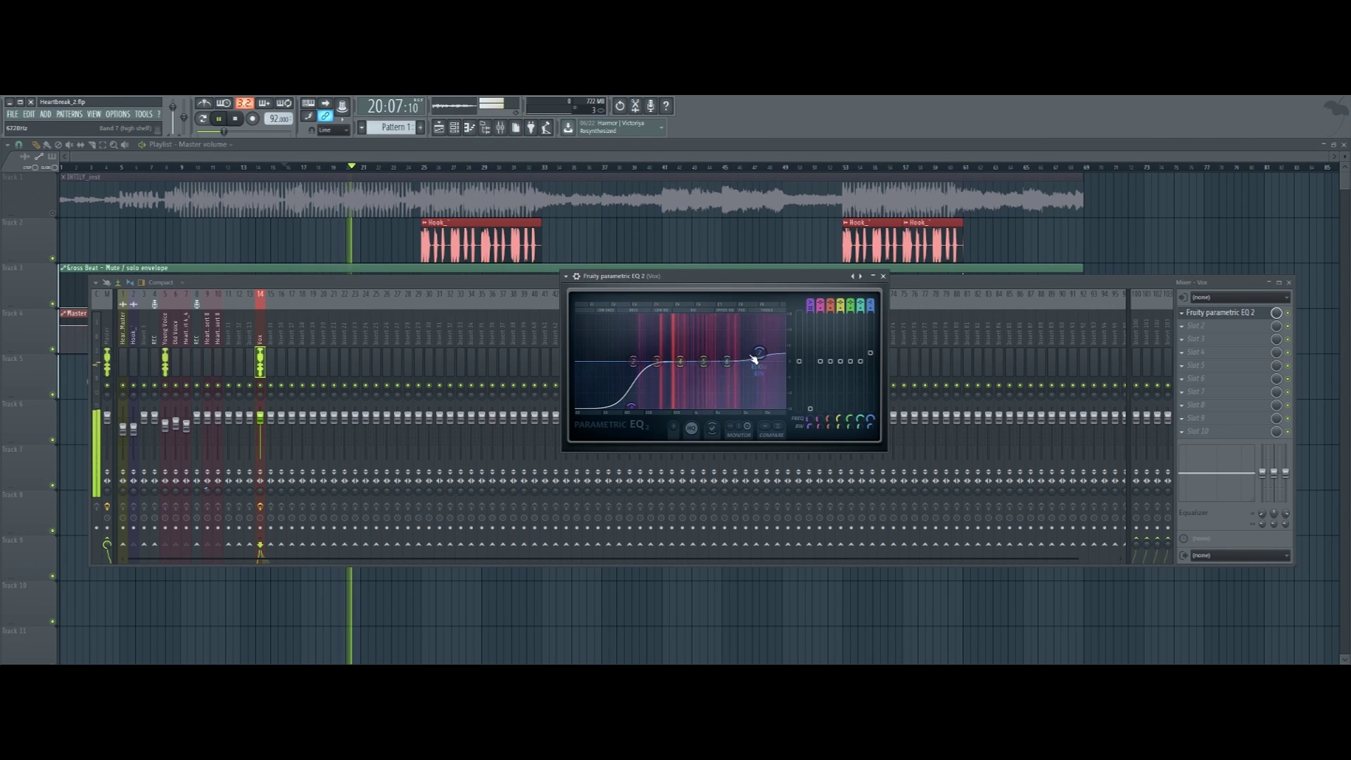
# Sweep narrow EQ boosts during playback, cutting band 5 slightly in the low mids and band 4 to -4.4 dB at 2310 Hz
pyautogui.press('space')
pyautogui.press('space')
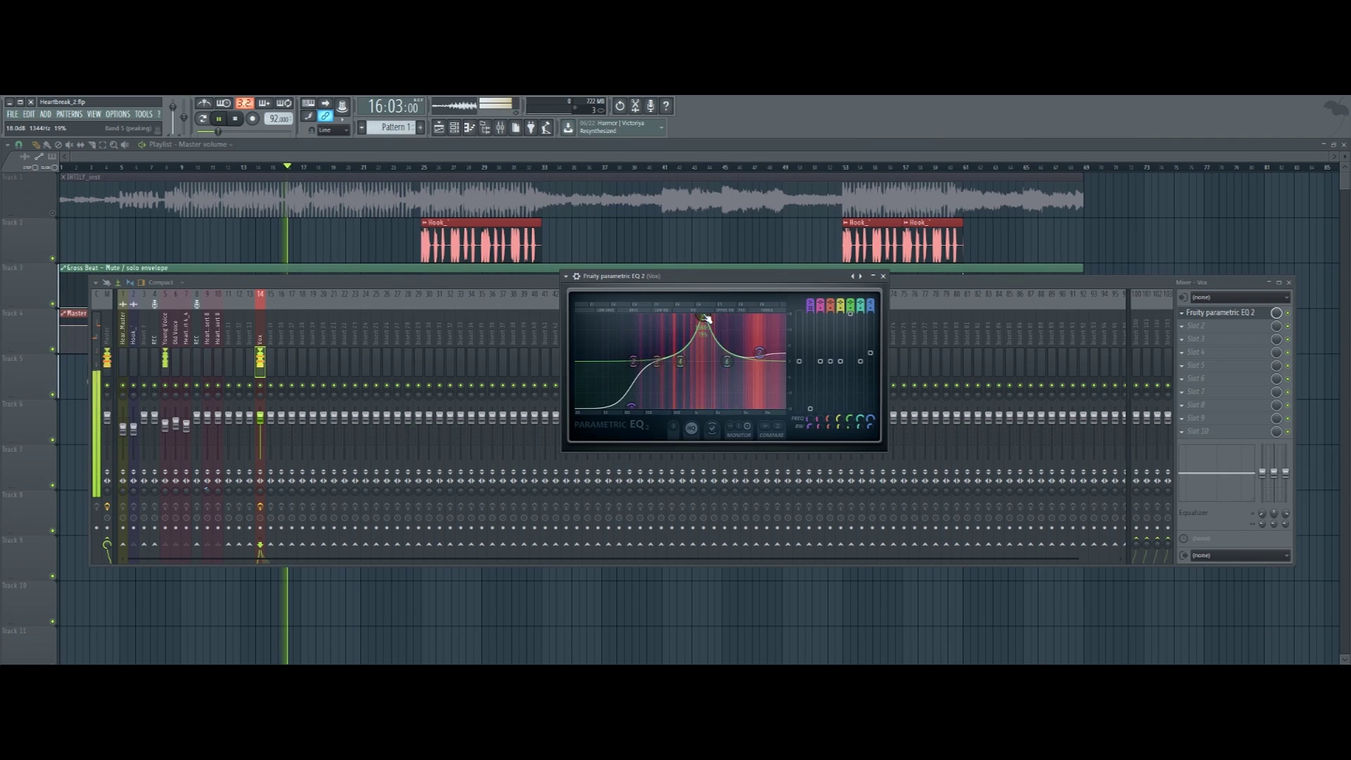
pyautogui.moveTo(708, 320)
pyautogui.mouseDown()
pyautogui.moveTo(644, 322)
pyautogui.moveTo(666, 379)
pyautogui.moveTo(703, 352)
pyautogui.moveTo(714, 318)
pyautogui.moveTo(687, 318)
pyautogui.moveTo(718, 316)
pyautogui.mouseUp()
pyautogui.scroll(-6, 716, 318)
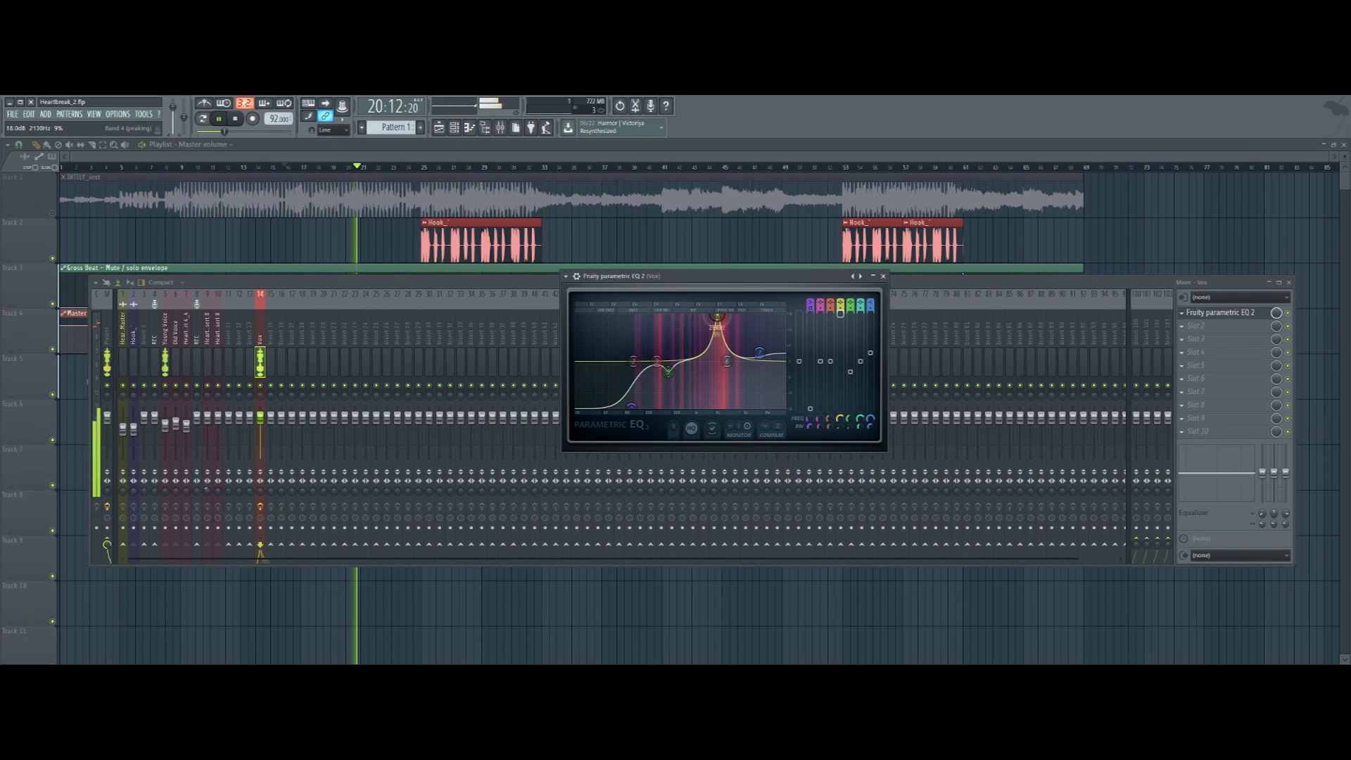
pyautogui.moveTo(718, 316); pyautogui.dragTo(719, 372)
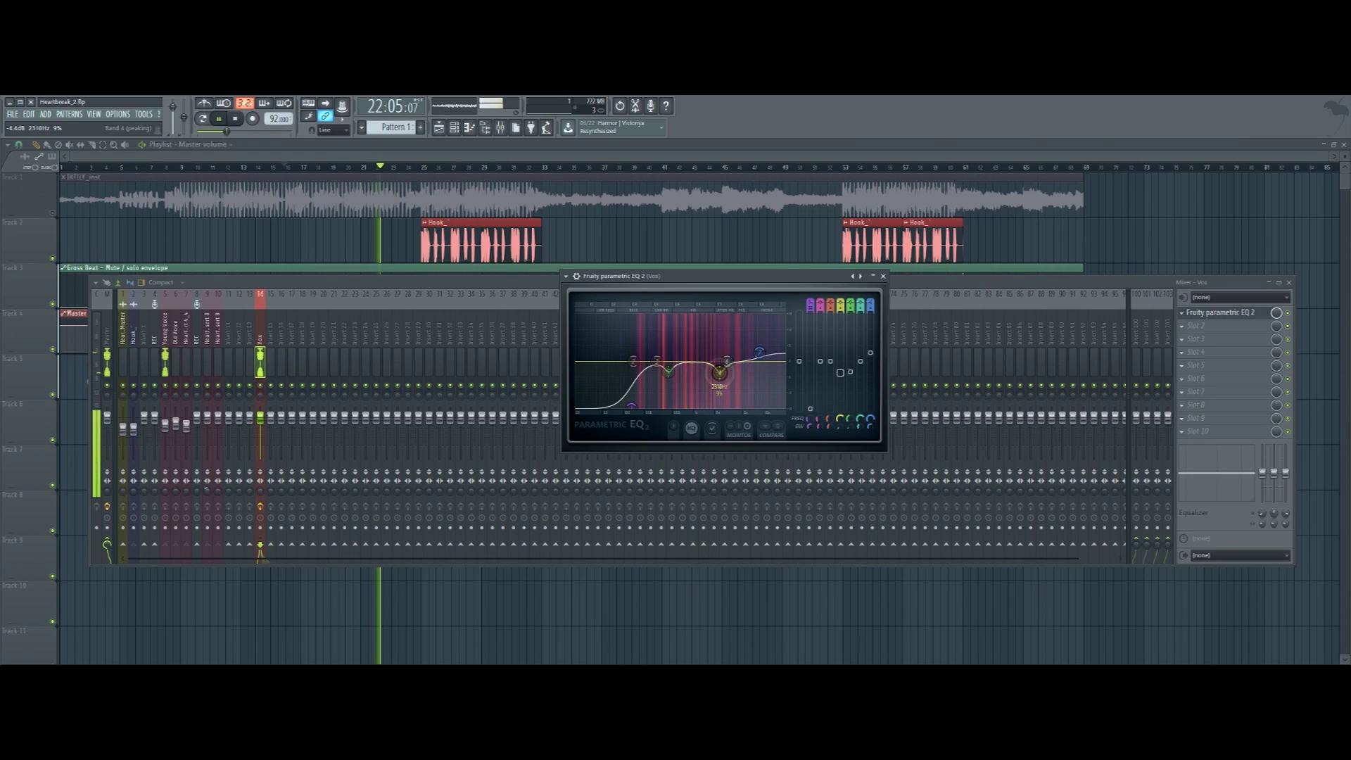
pyautogui.press('space')
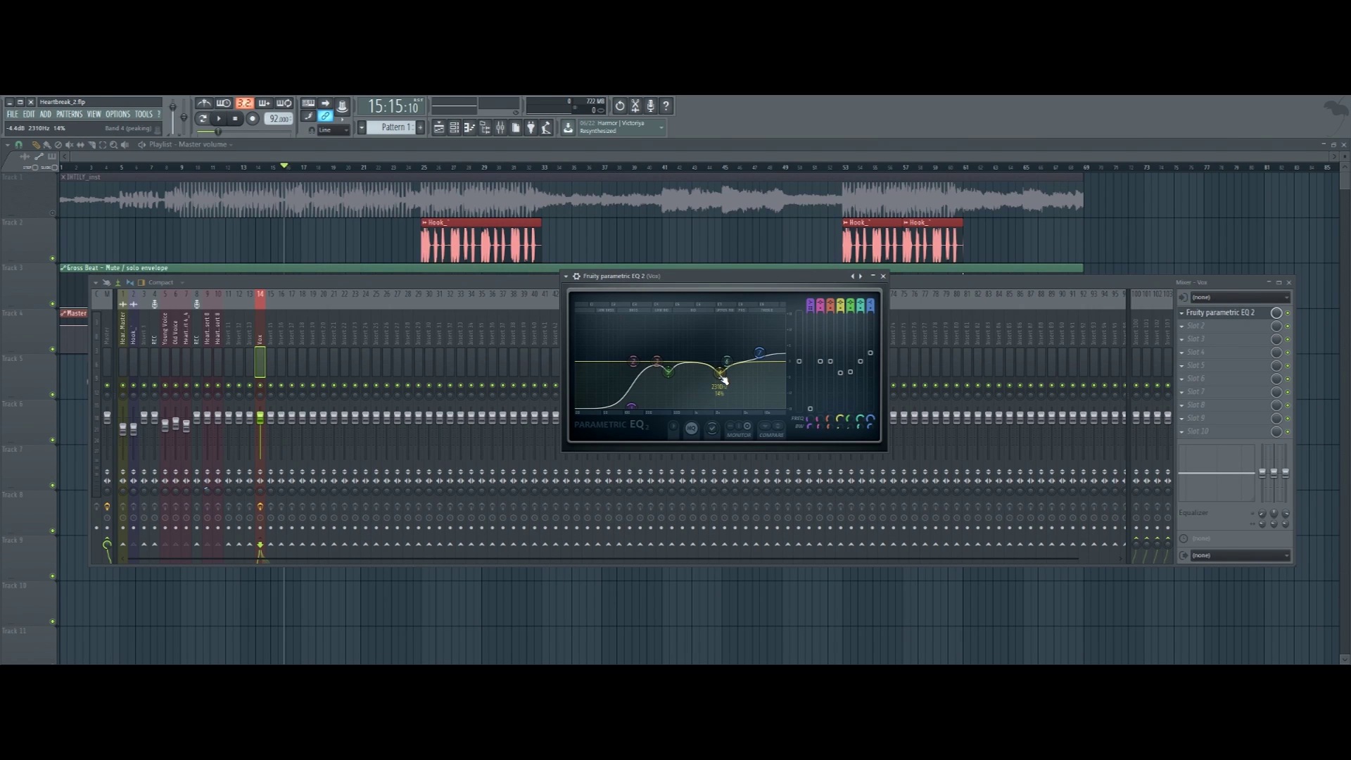
# Play the vocals and toggle the Vox track's EQ to compare the processed and unprocessed sound
pyautogui.press('space')
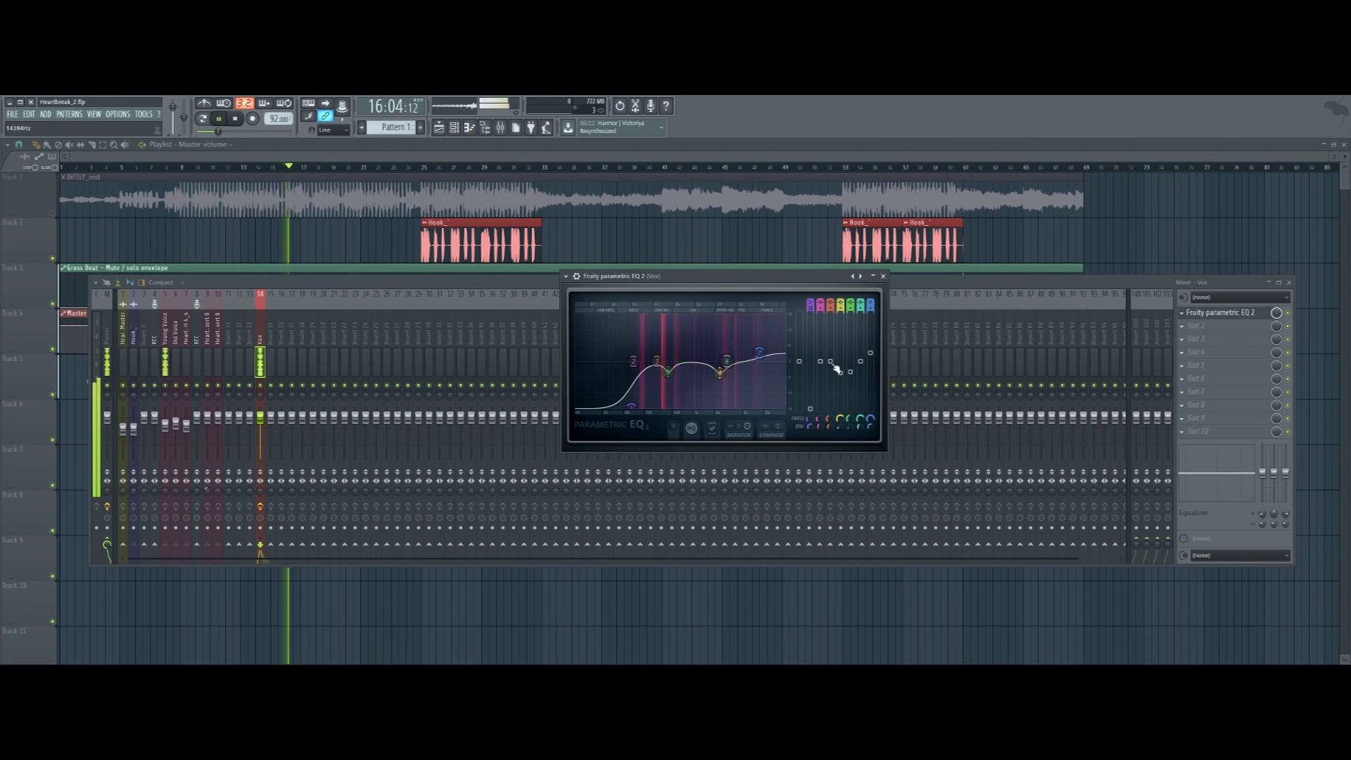
pyautogui.click(1294, 316)
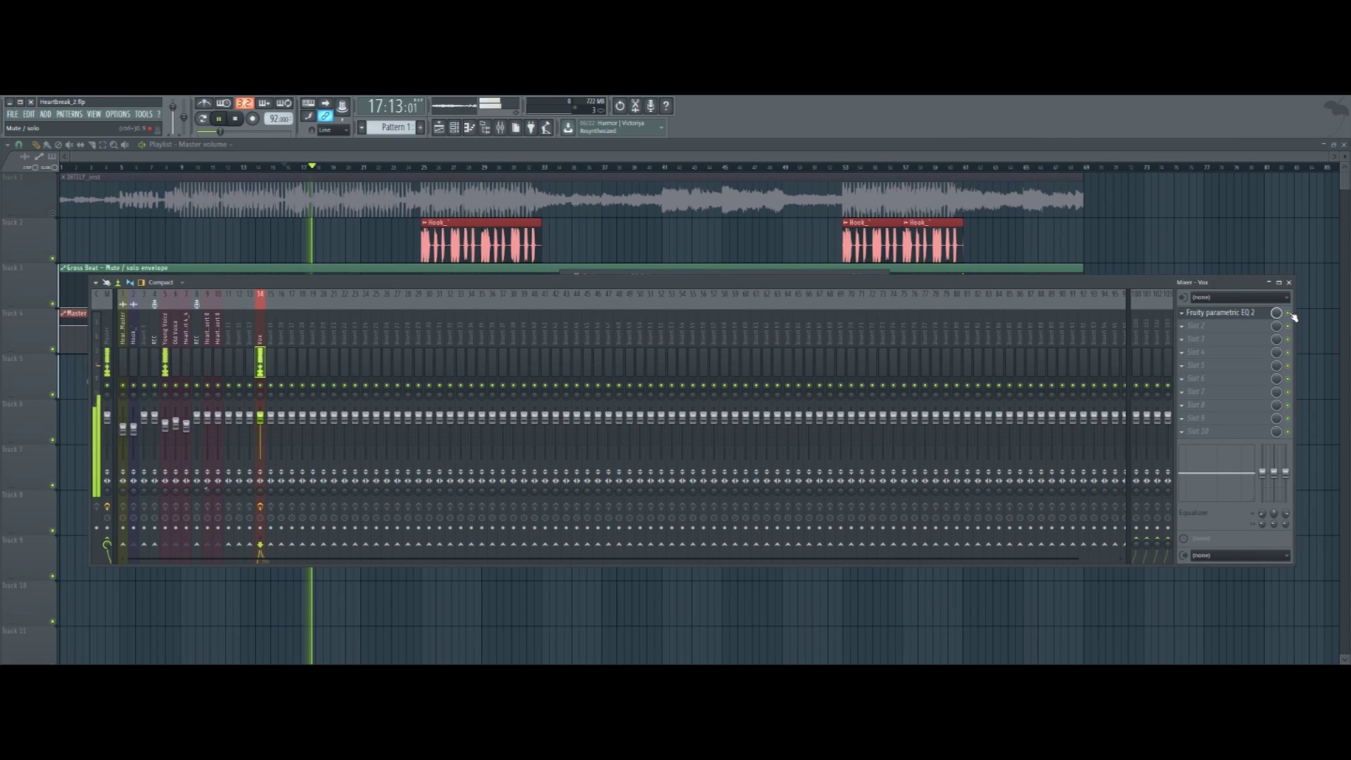
pyautogui.press('space')
# Add Fruity Limiter to the Vox track's second effect slot, switch it to compressor mode and reposition its window
pyautogui.click(1187, 328)
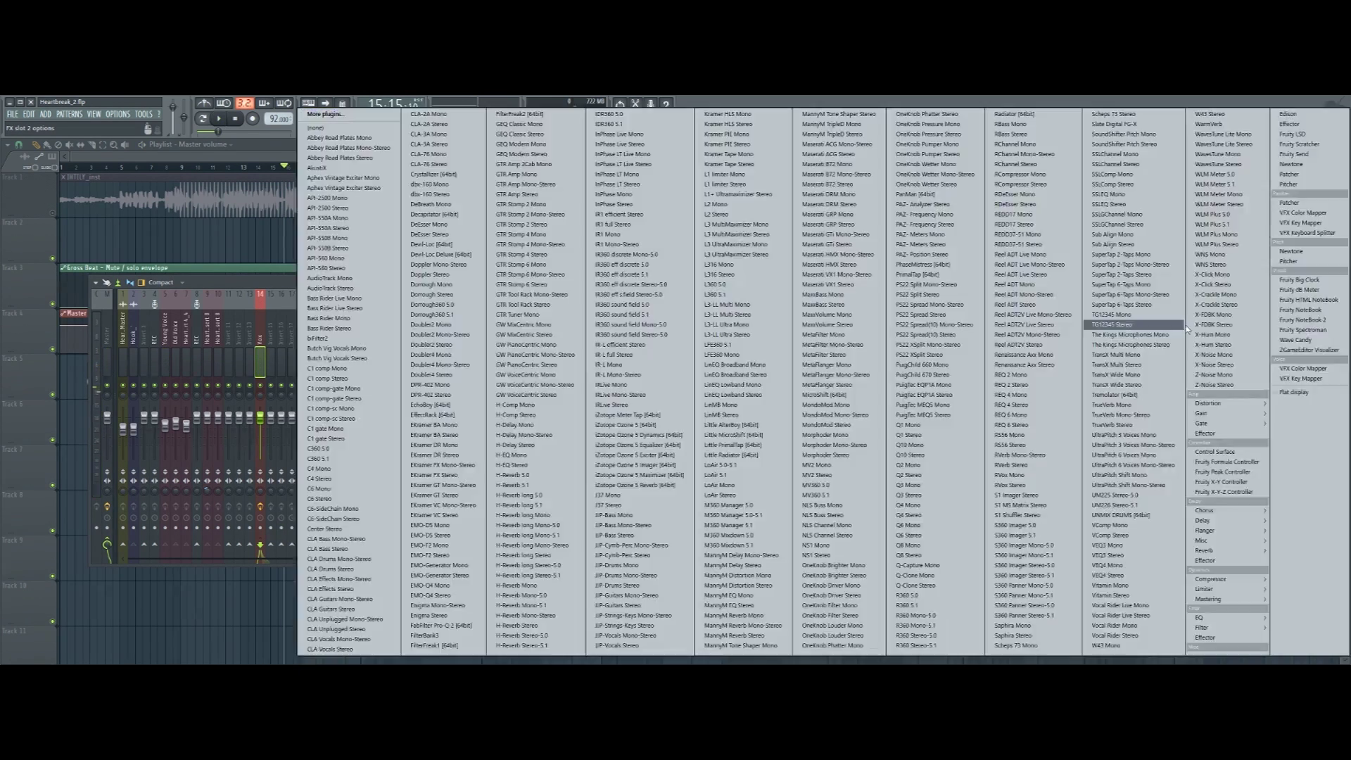
pyautogui.moveTo(1247, 586)
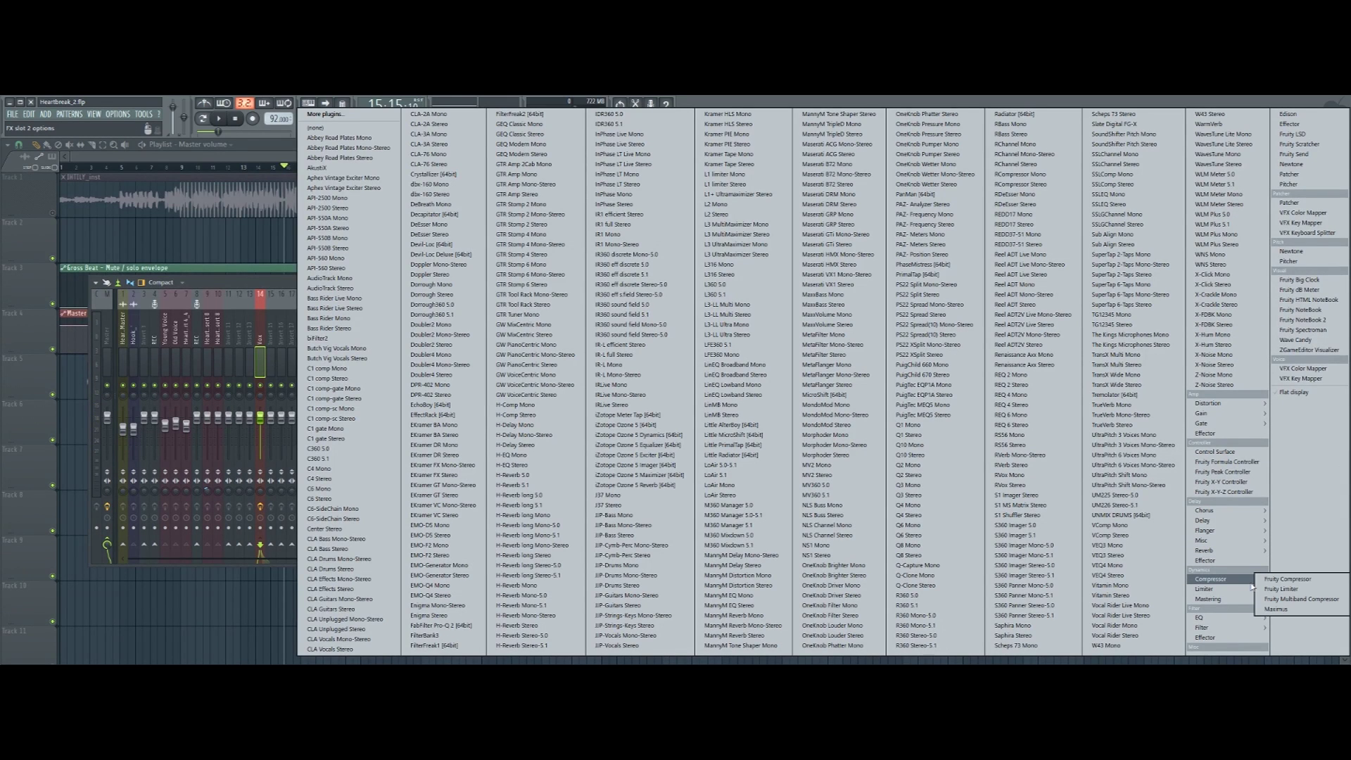
pyautogui.click(1281, 589)
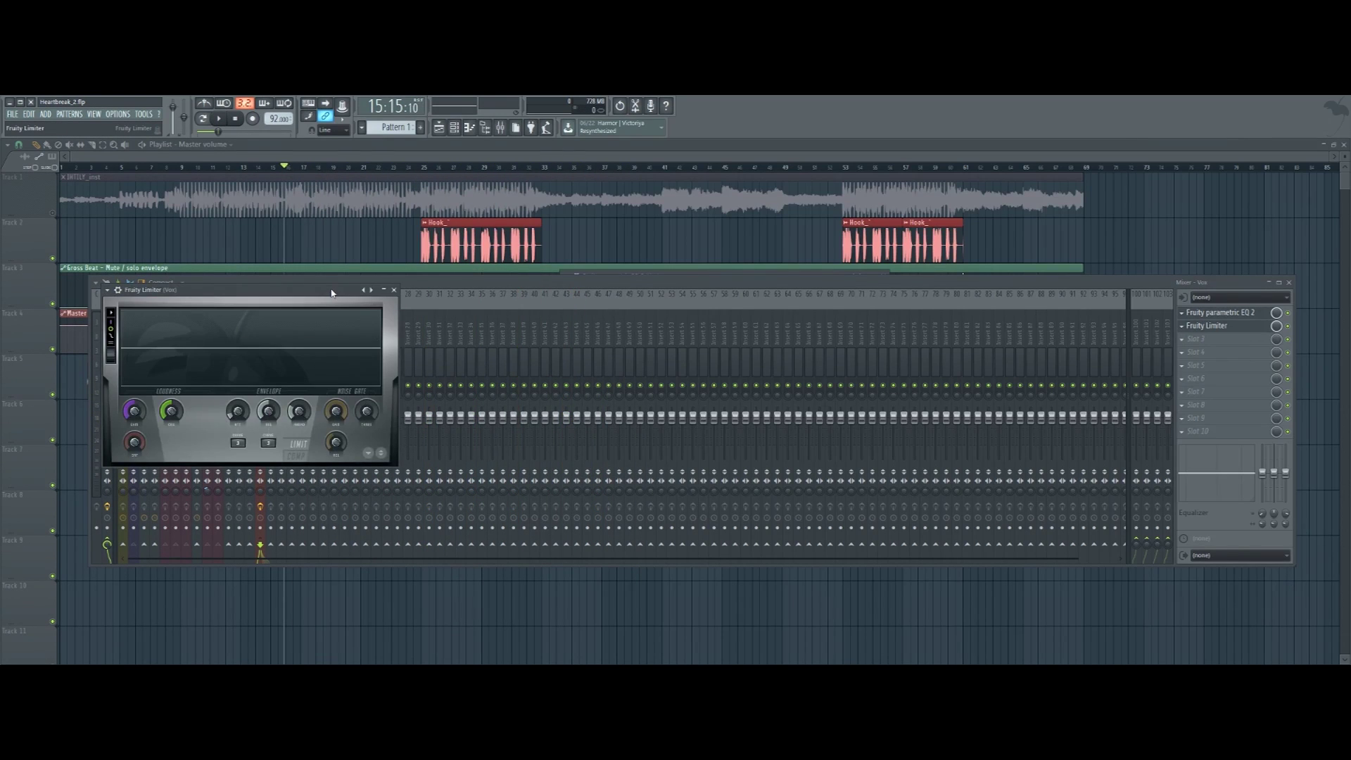
pyautogui.moveTo(335, 294); pyautogui.dragTo(638, 267)
pyautogui.click(601, 429)
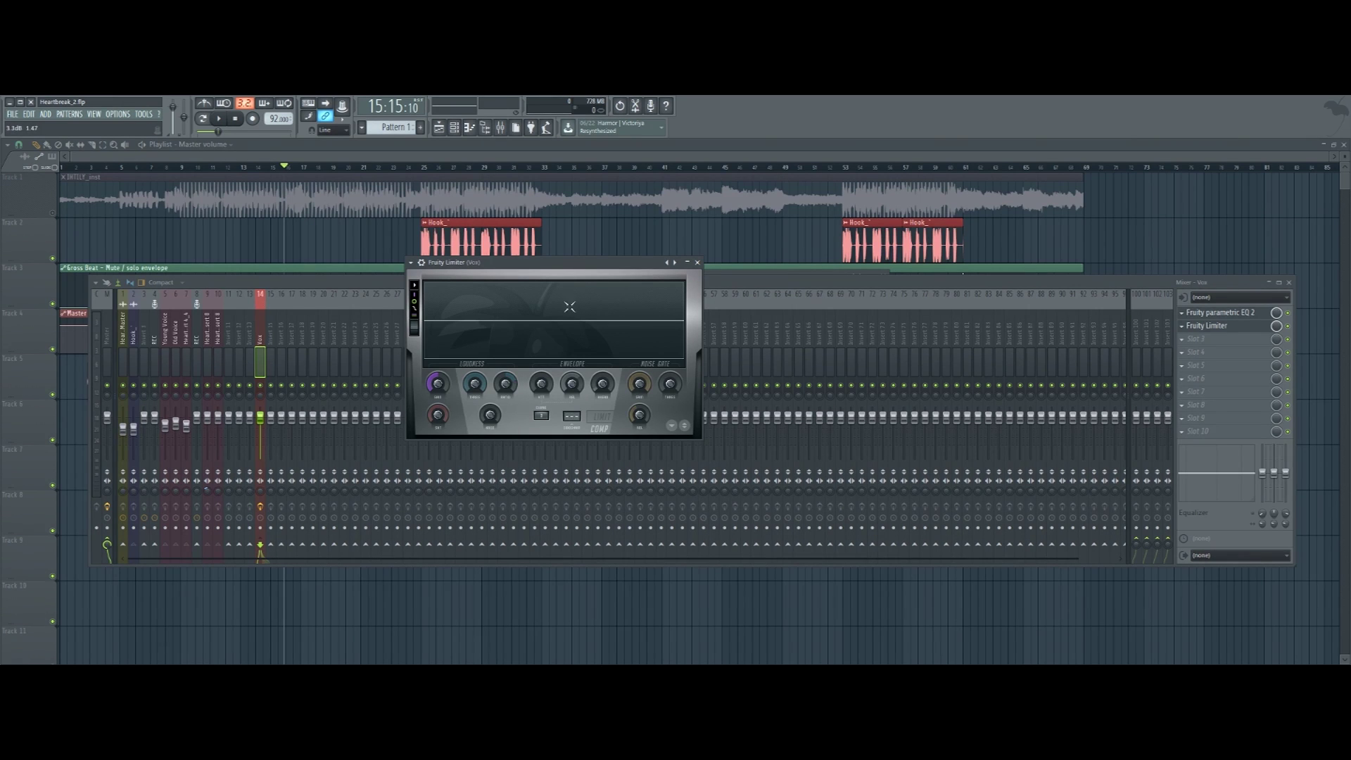
pyautogui.moveTo(581, 267); pyautogui.dragTo(733, 297)
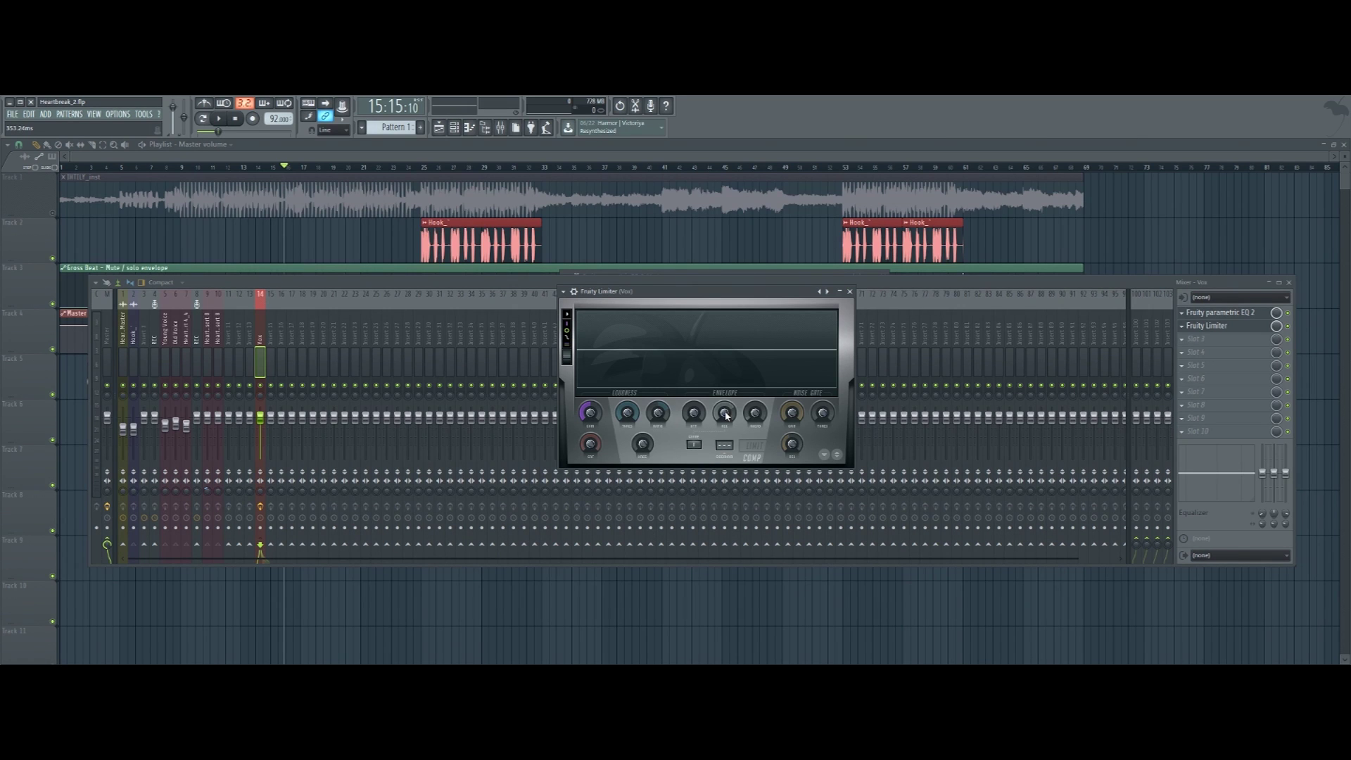
# Raise the Fruity Limiter's gain, move its window aside and play the vocals
pyautogui.moveTo(589, 421); pyautogui.dragTo(589, 397)
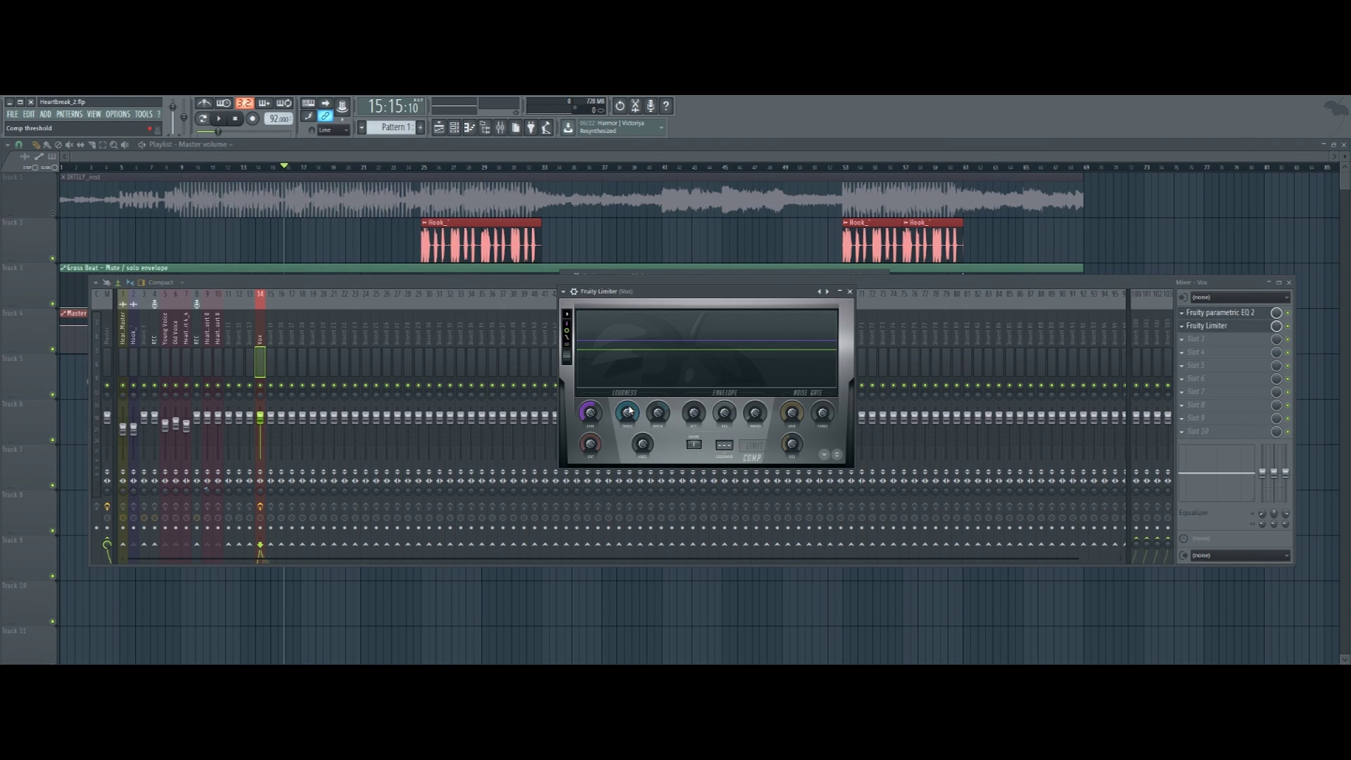
pyautogui.moveTo(691, 297); pyautogui.dragTo(763, 298)
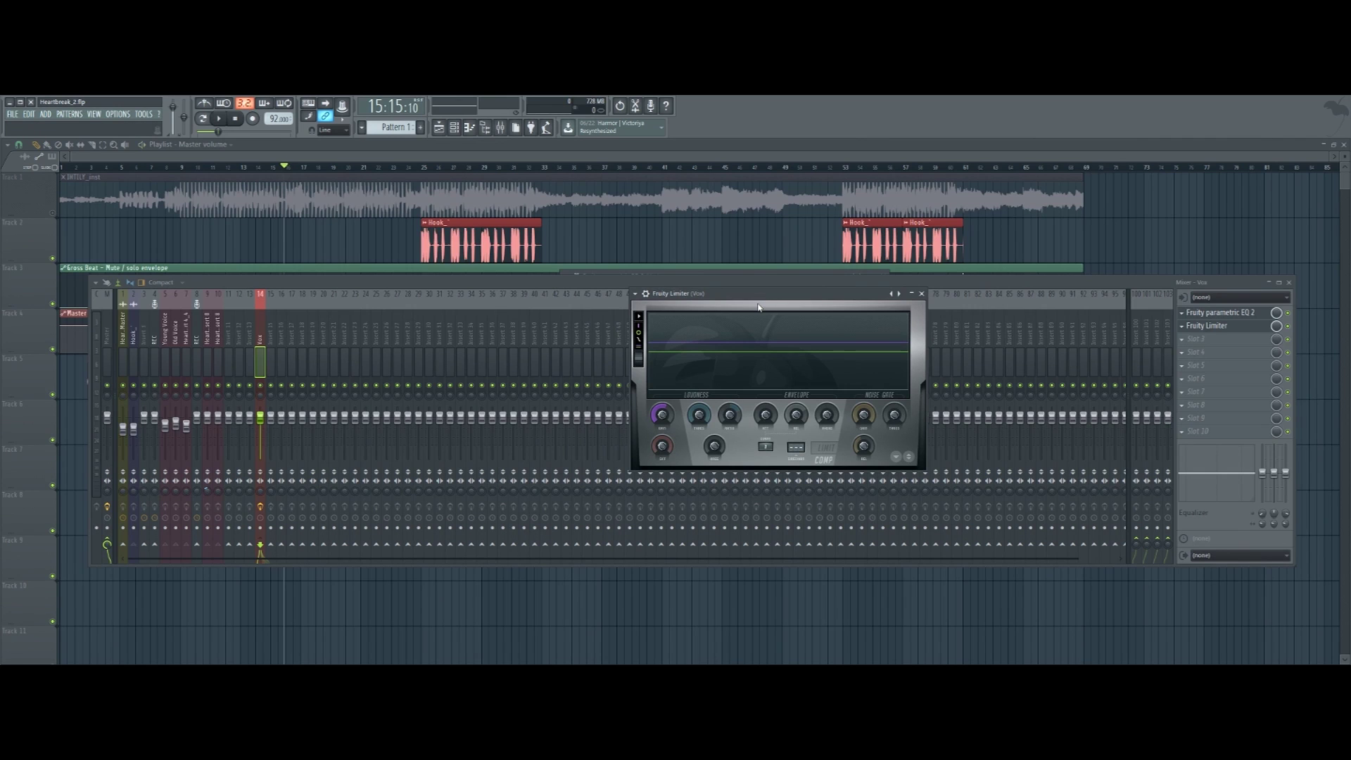
pyautogui.press('space')
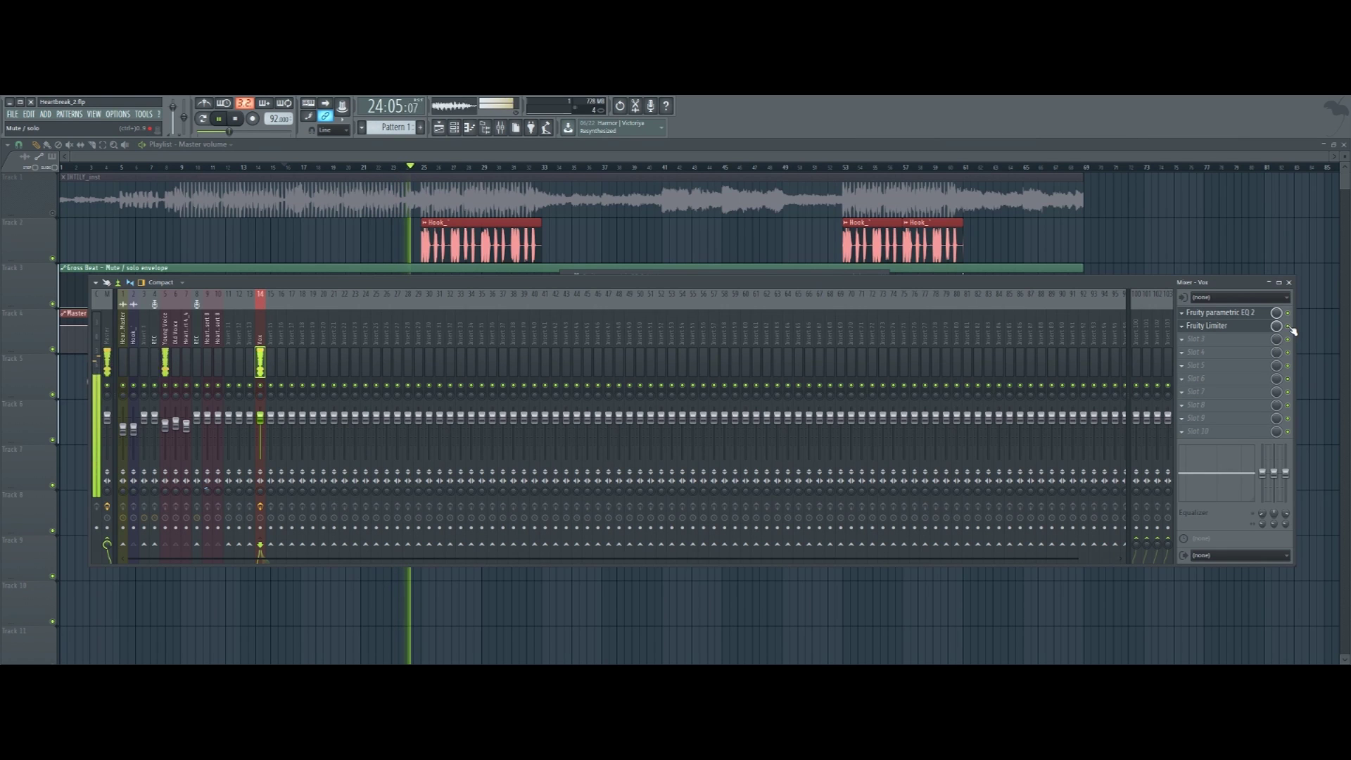
# Set the compressor threshold to about -18.5 dB during playback and compare the vocals with Fruity Limiter toggled
pyautogui.click(1226, 328)
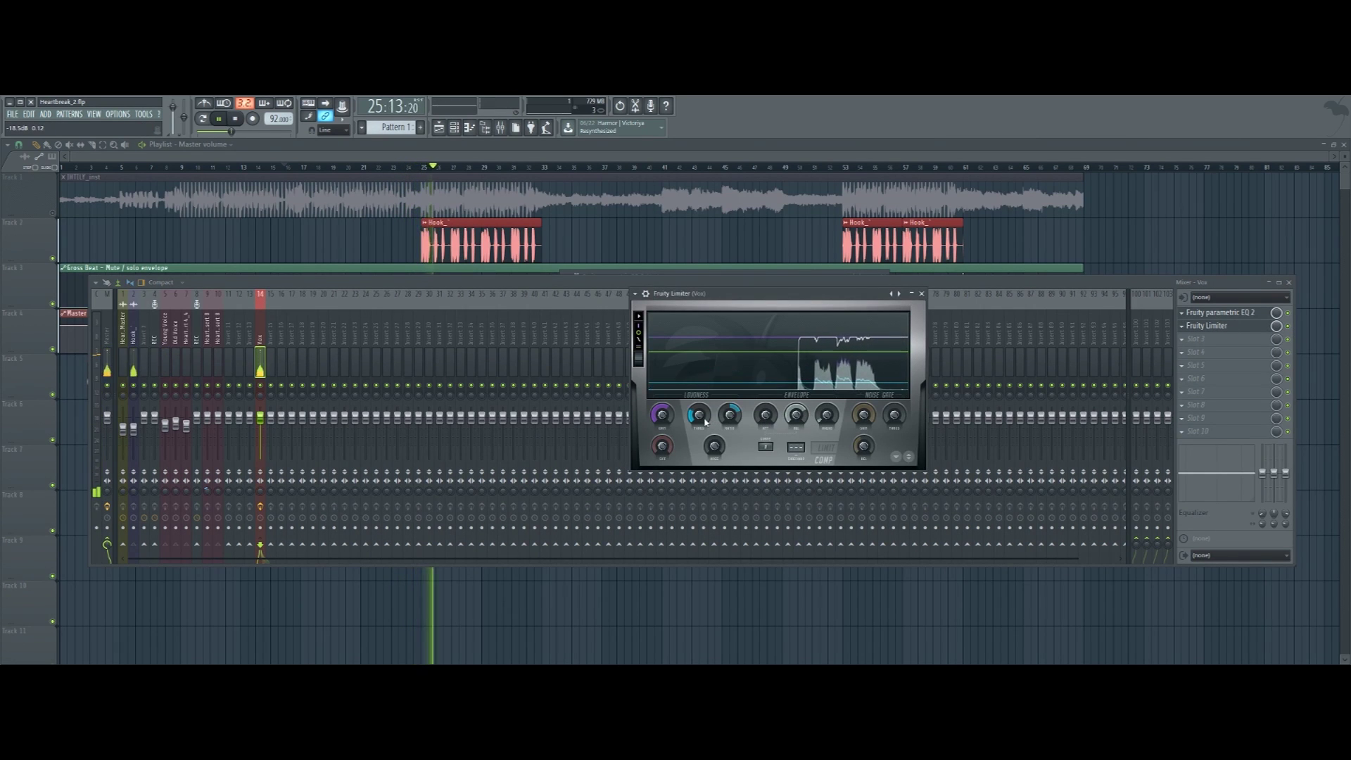
pyautogui.press('space')
pyautogui.press('space')
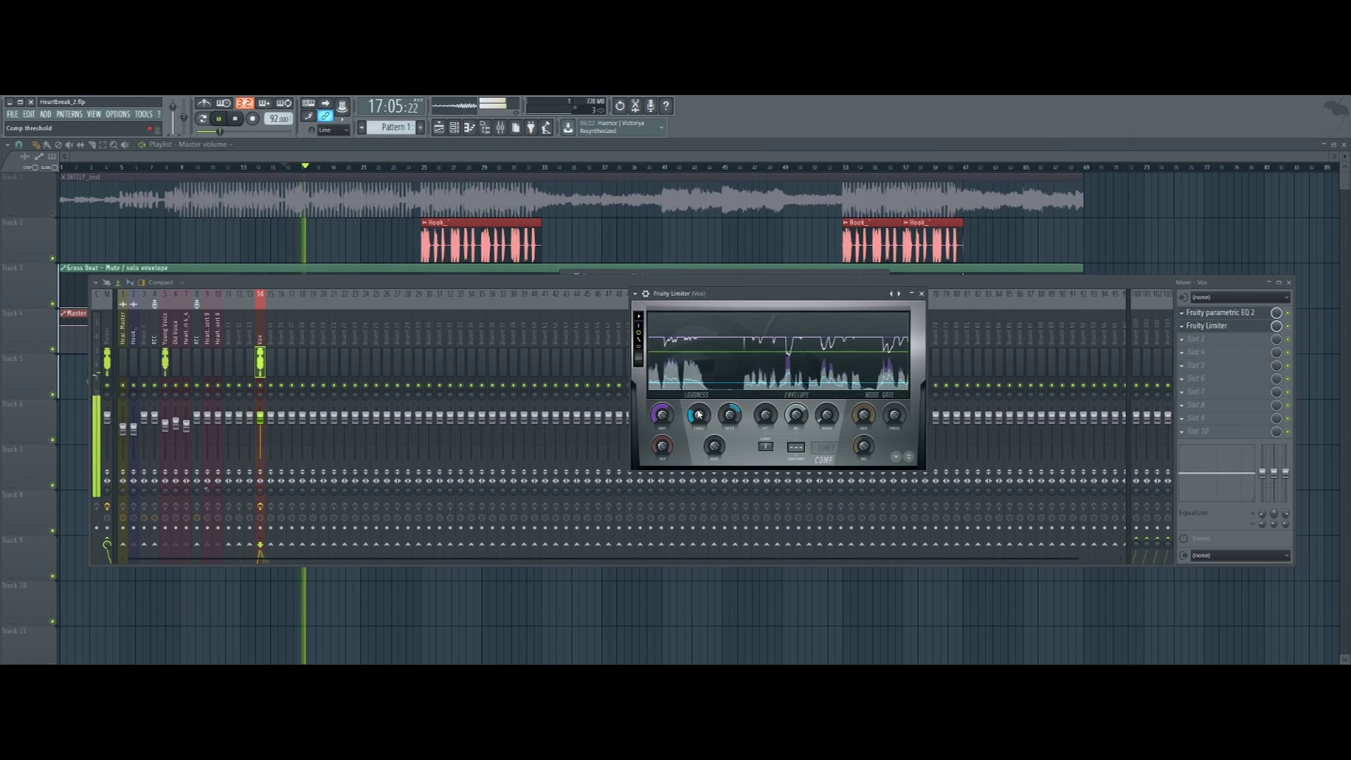
pyautogui.moveTo(698, 418); pyautogui.dragTo(698, 414)
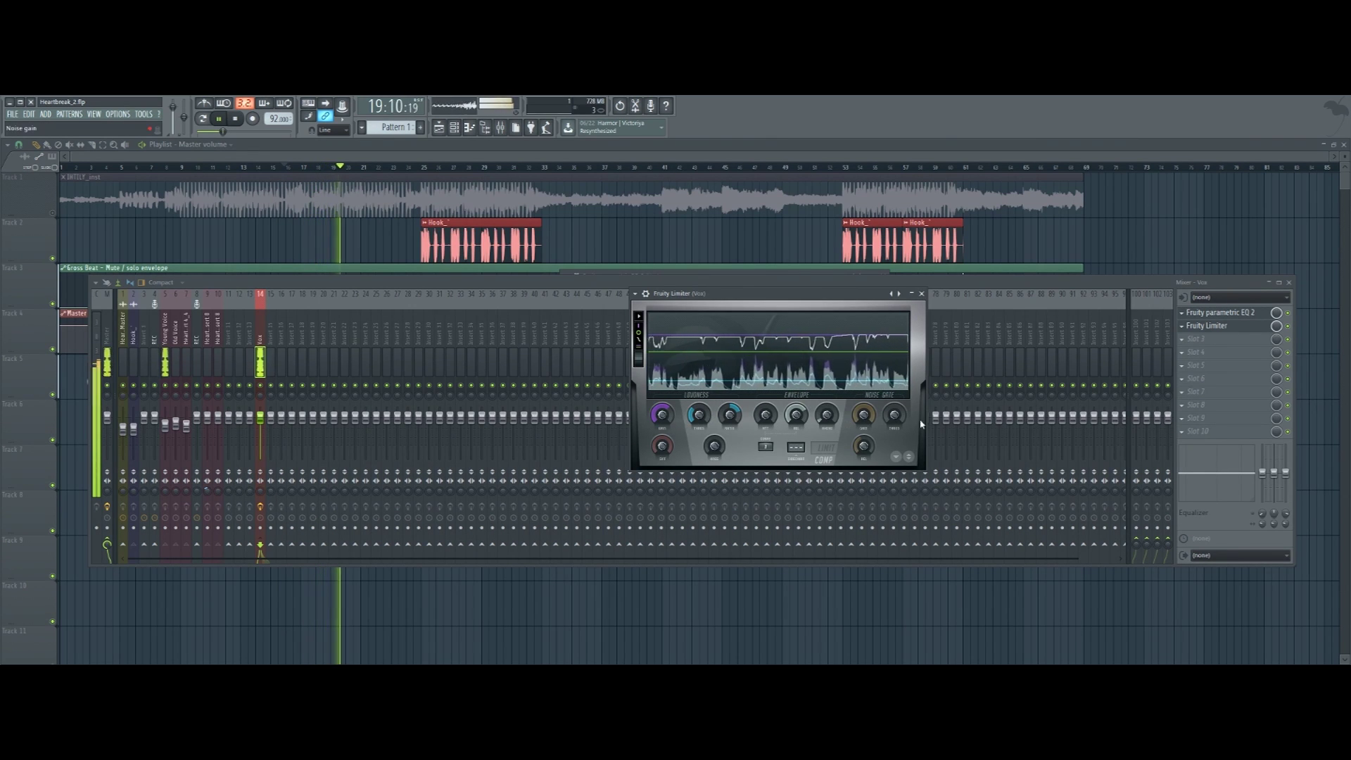
pyautogui.click(1288, 327)
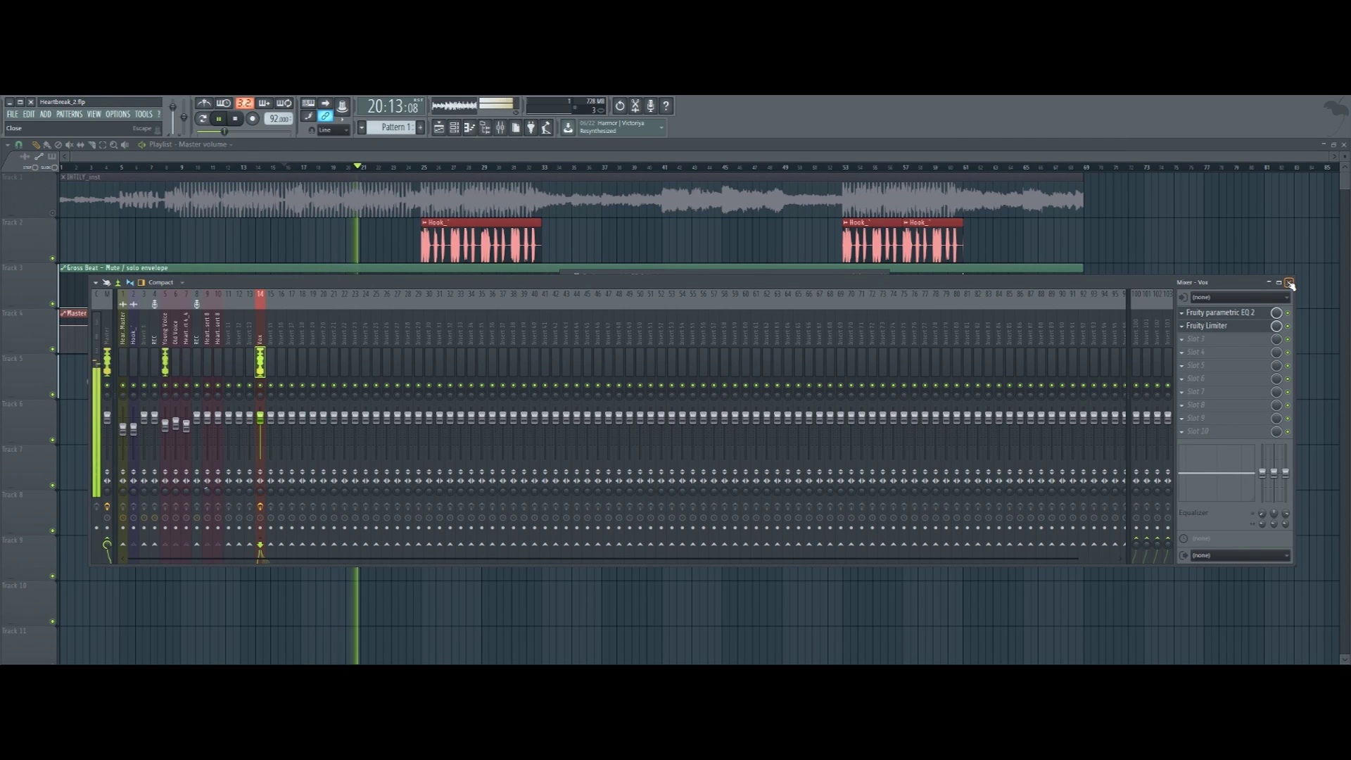
pyautogui.press('space')
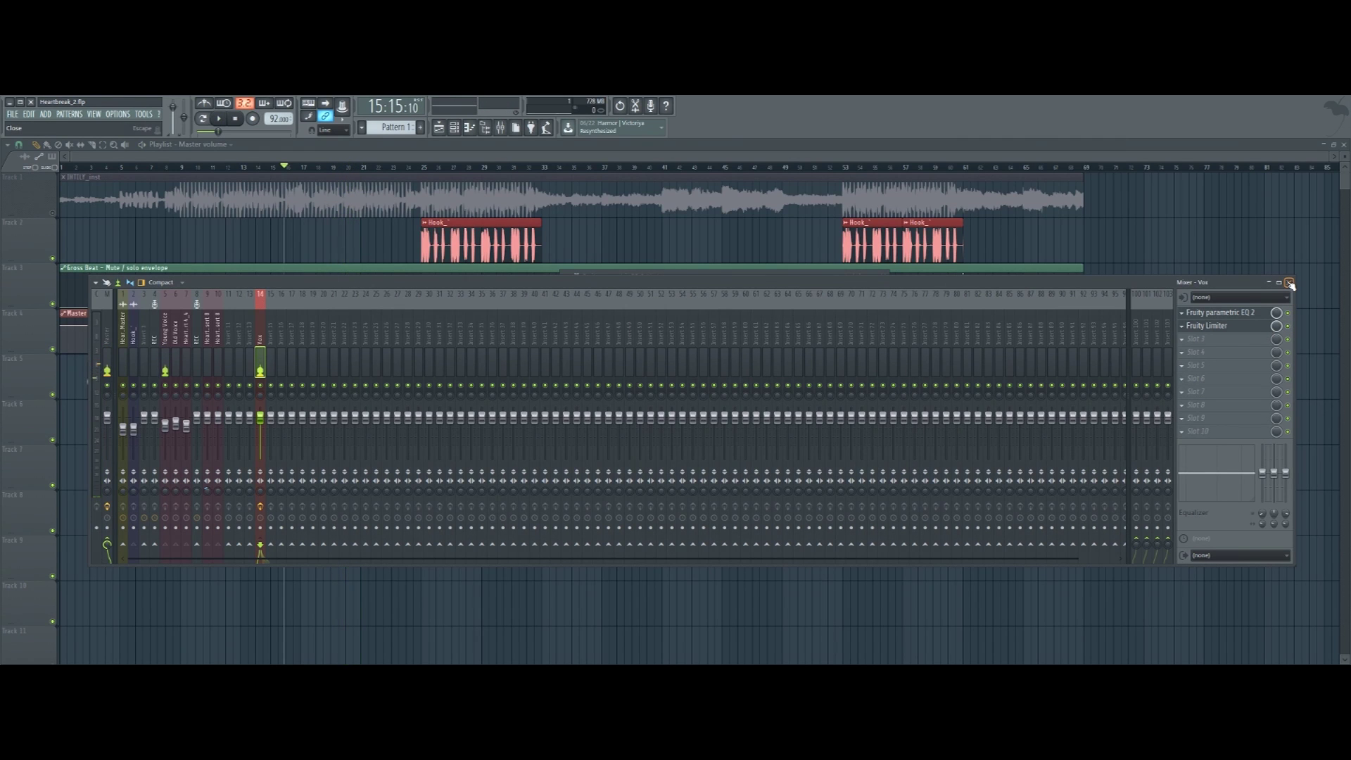
# Add DeEsser Stereo to the Vox track's third effect slot and bring the mixer back over the playlist
pyautogui.click(1182, 341)
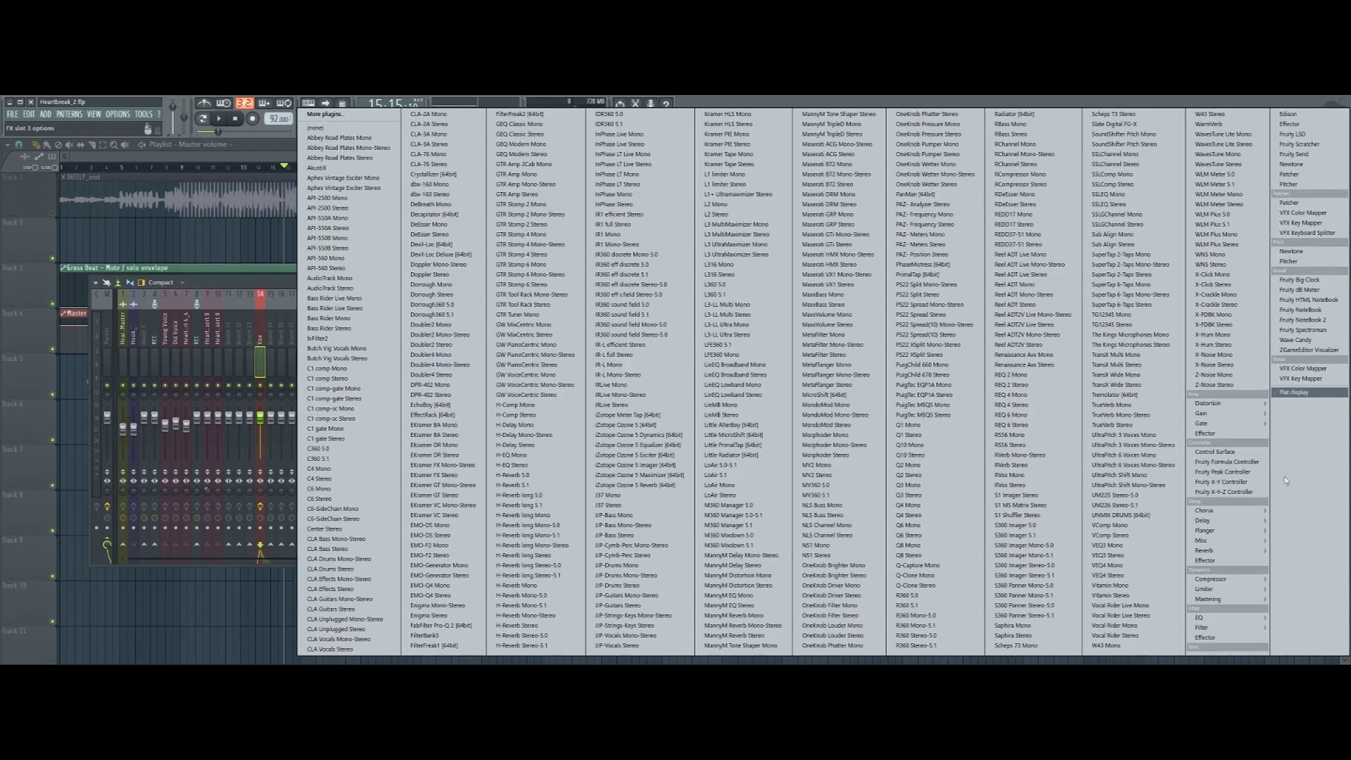
pyautogui.moveTo(1241, 535)
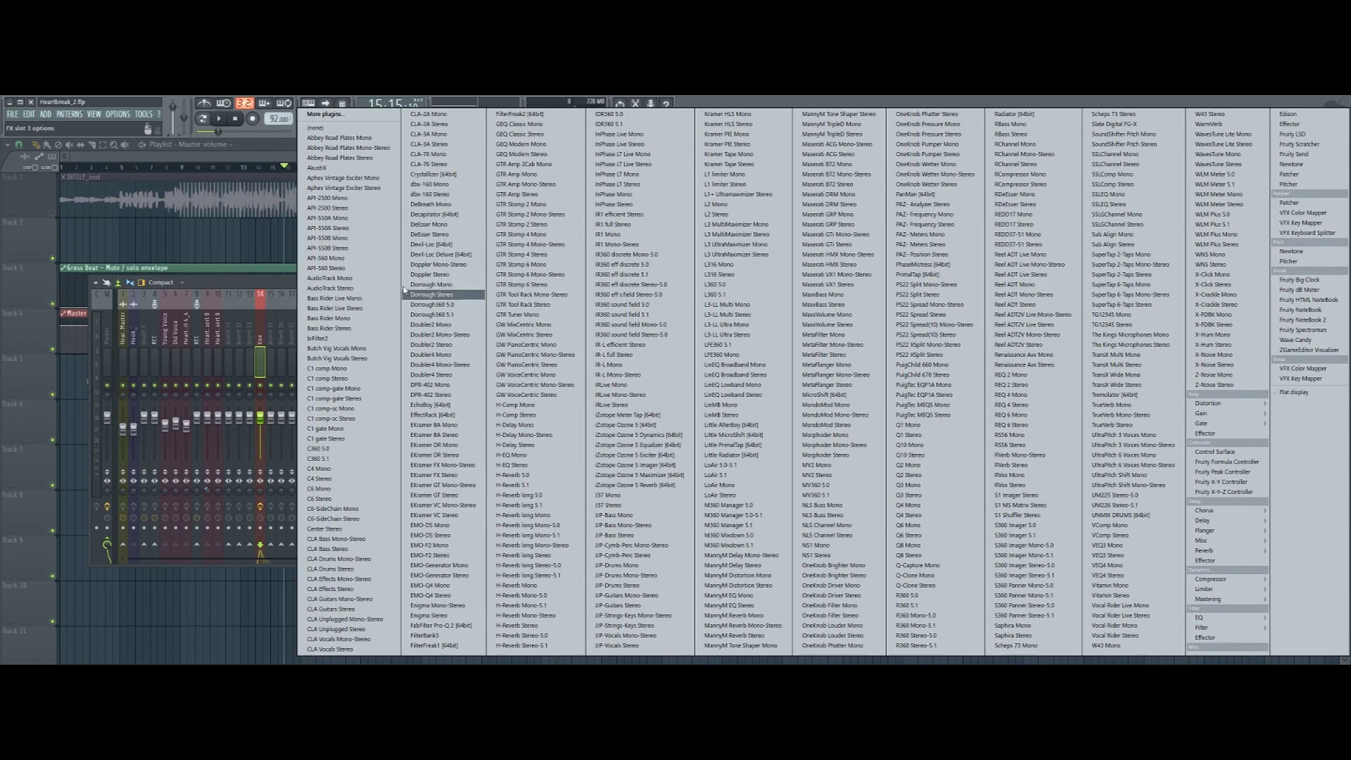
pyautogui.click(445, 235)
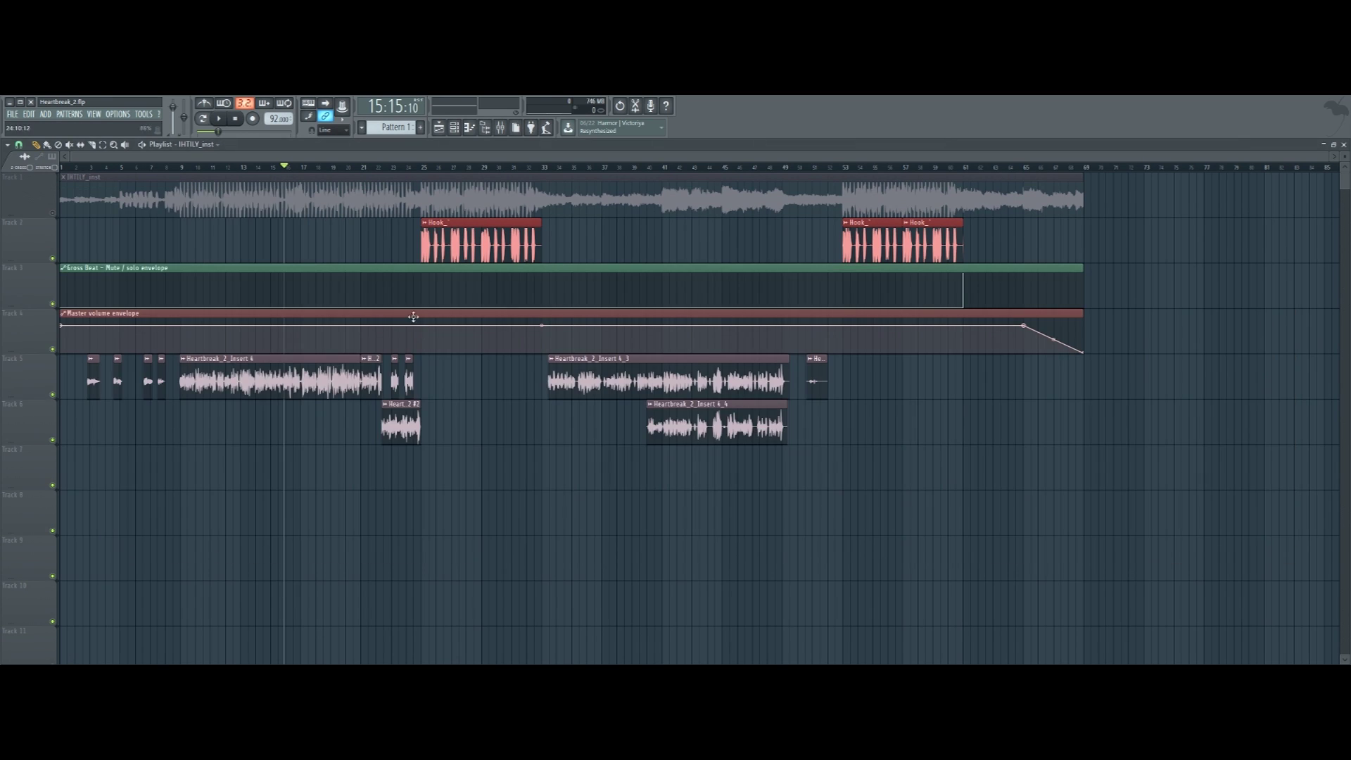
pyautogui.click(504, 130)
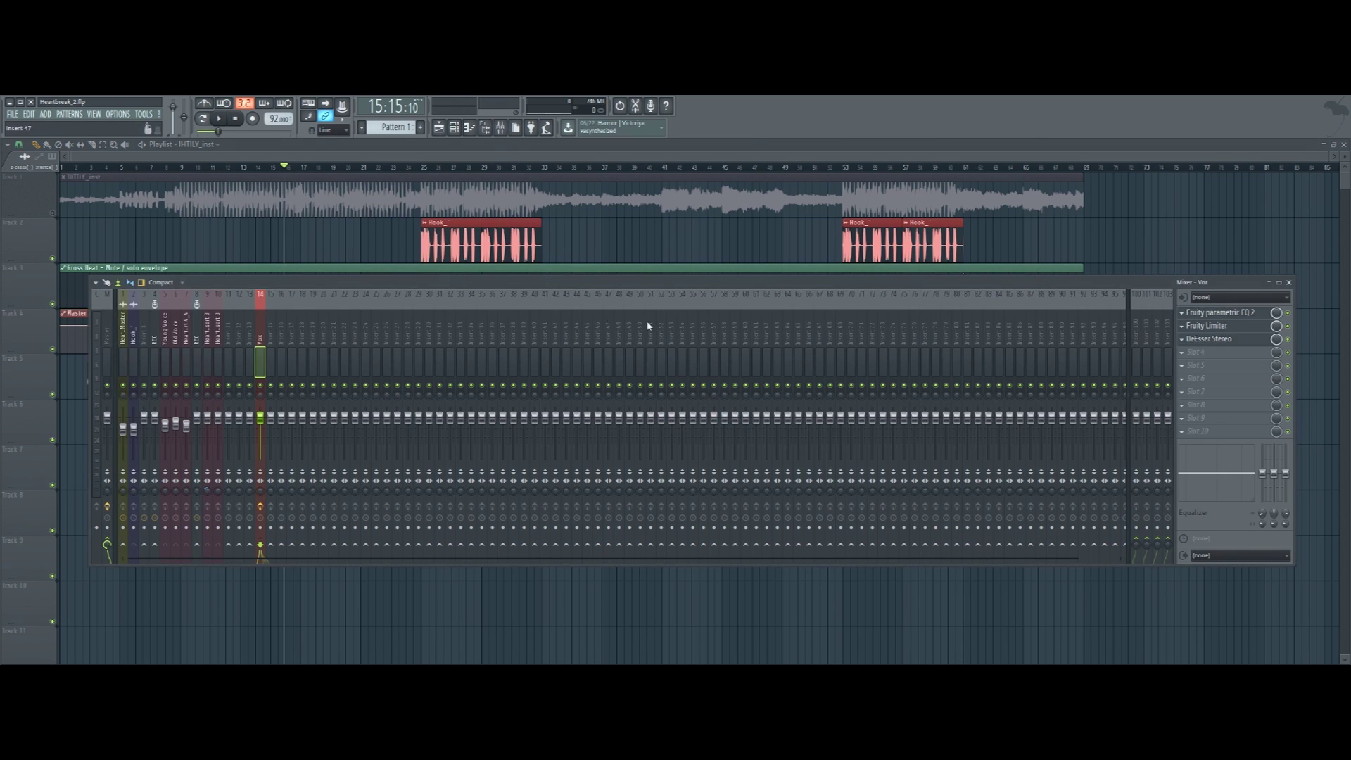
# Set the DeEsser threshold to about -25.1 dB and play the vocals from around bar 15
pyautogui.click(1224, 339)
pyautogui.moveTo(92, 193); pyautogui.dragTo(786, 330)
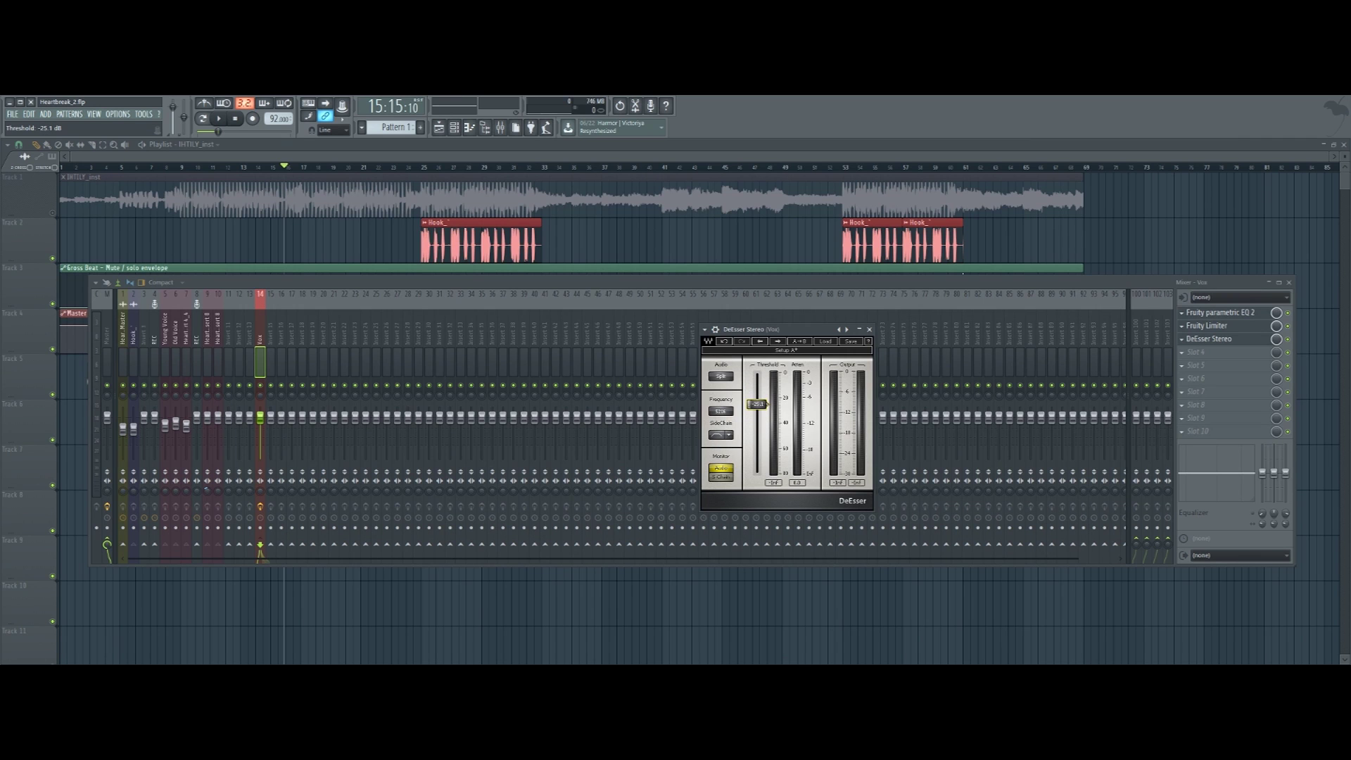
pyautogui.click(282, 168)
pyautogui.press('space')
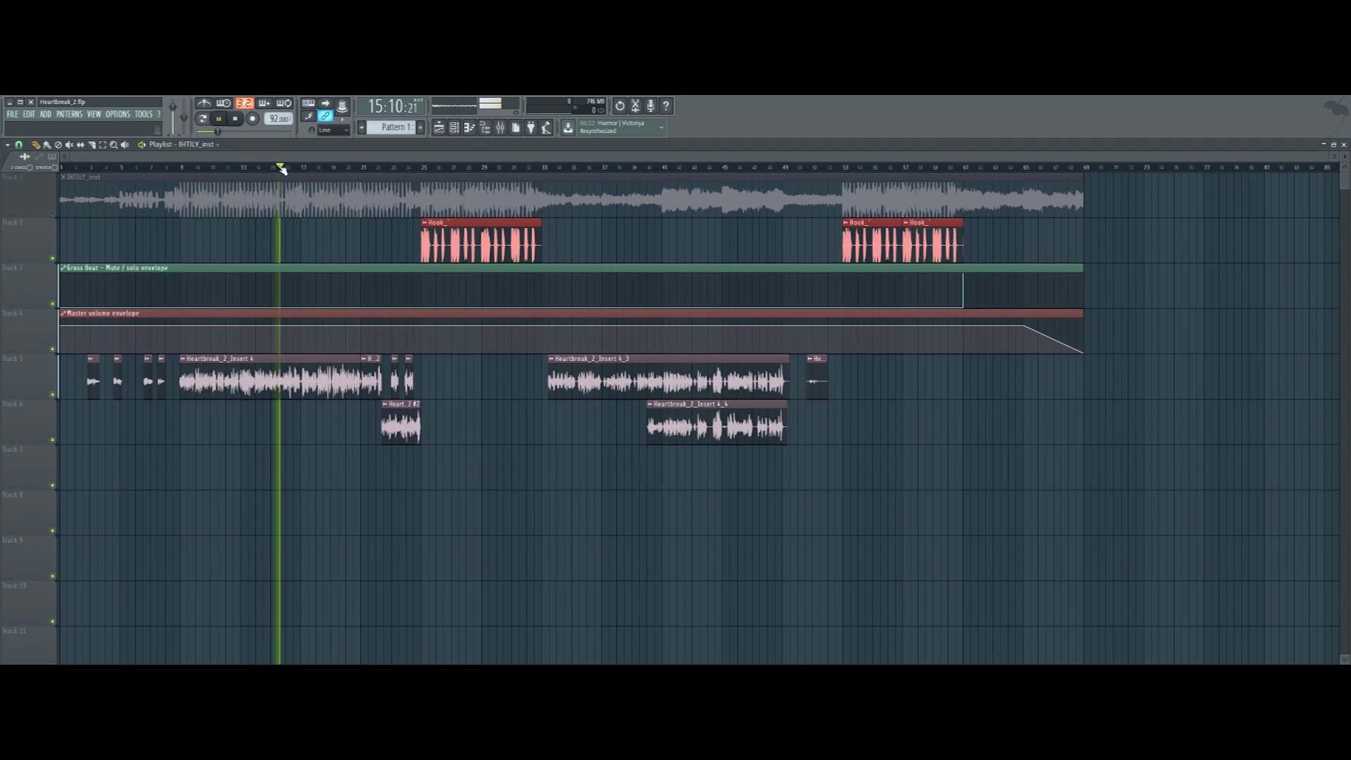
# Compare the Vox track's sound during playback with DeEsser Stereo switched on and off
pyautogui.click(501, 127)
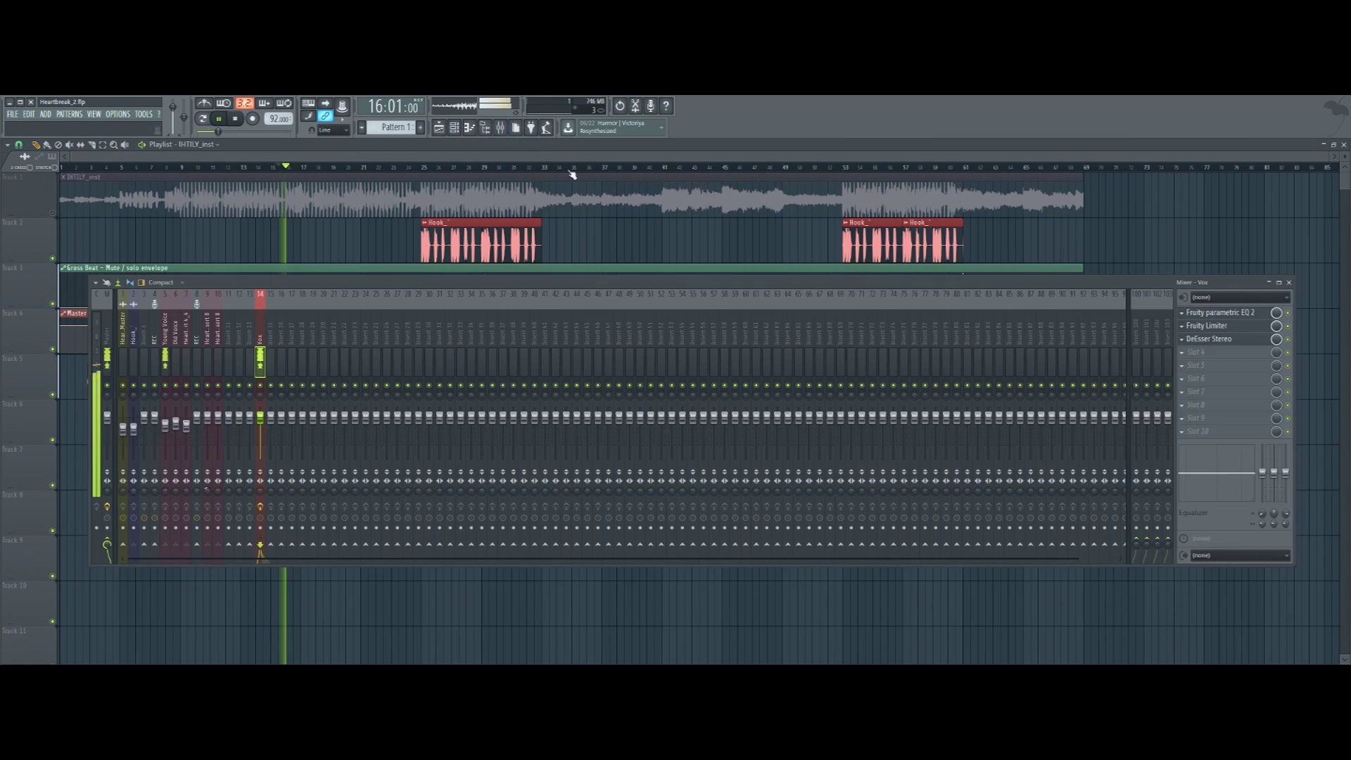
pyautogui.click(1288, 339)
pyautogui.press('space')
pyautogui.press('space')
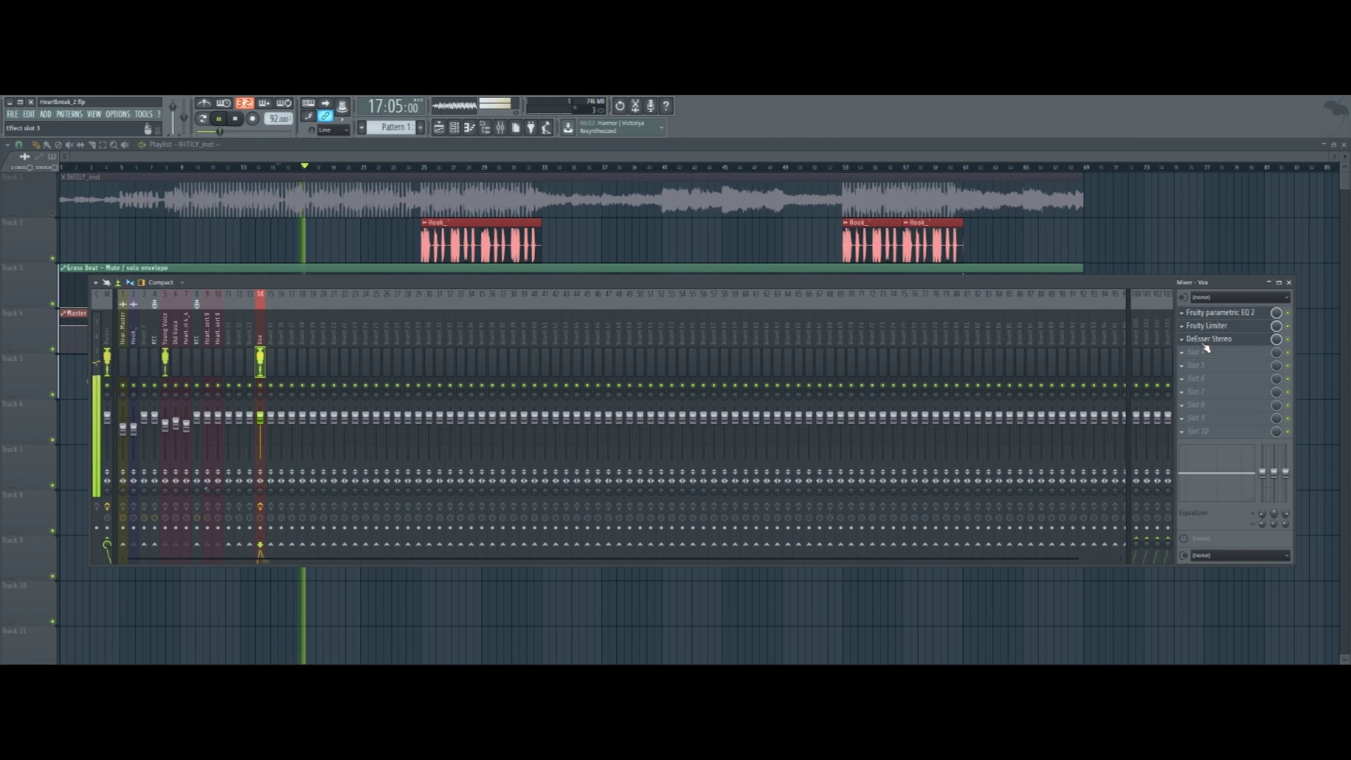
pyautogui.press('space')
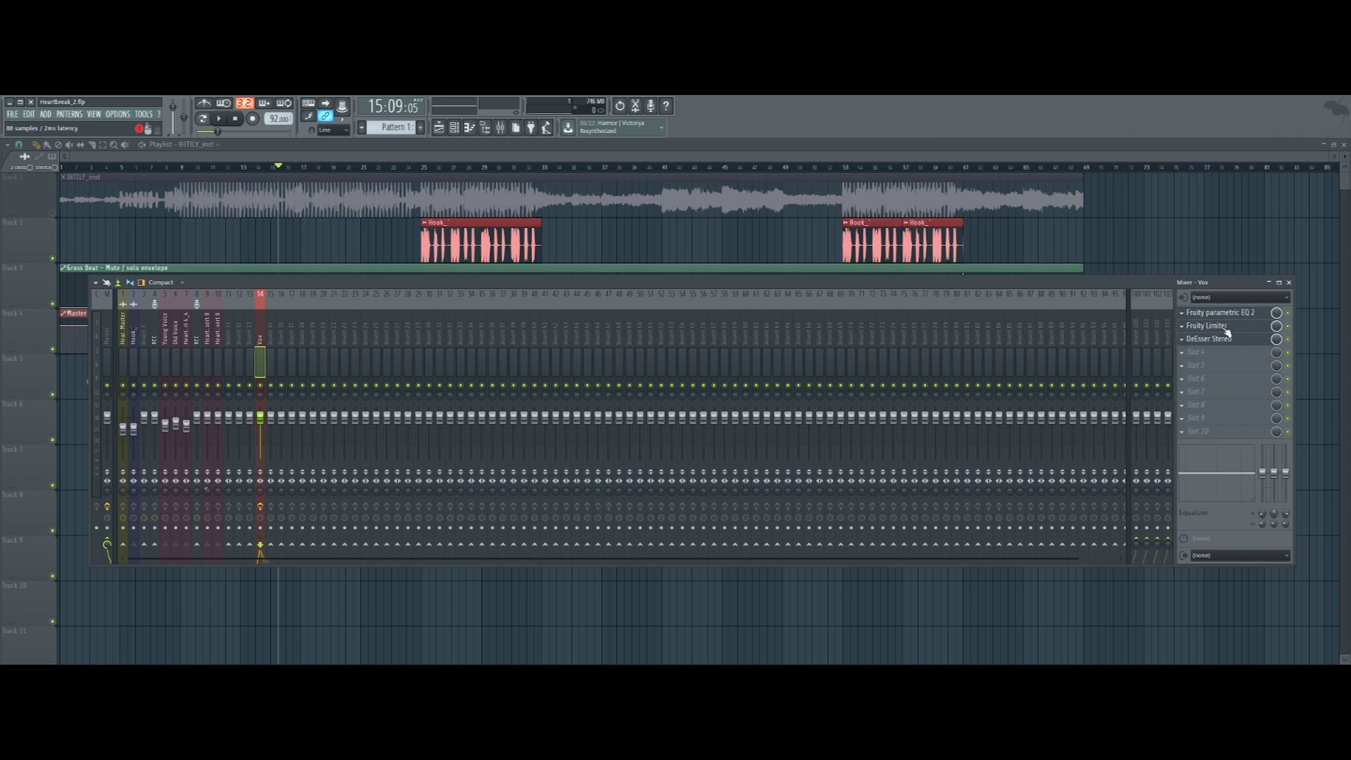
# Add Fruity Reeverb 2 to the Vox track's fourth effect slot and reduce its mix level while playing the vocals
pyautogui.click(1196, 358)
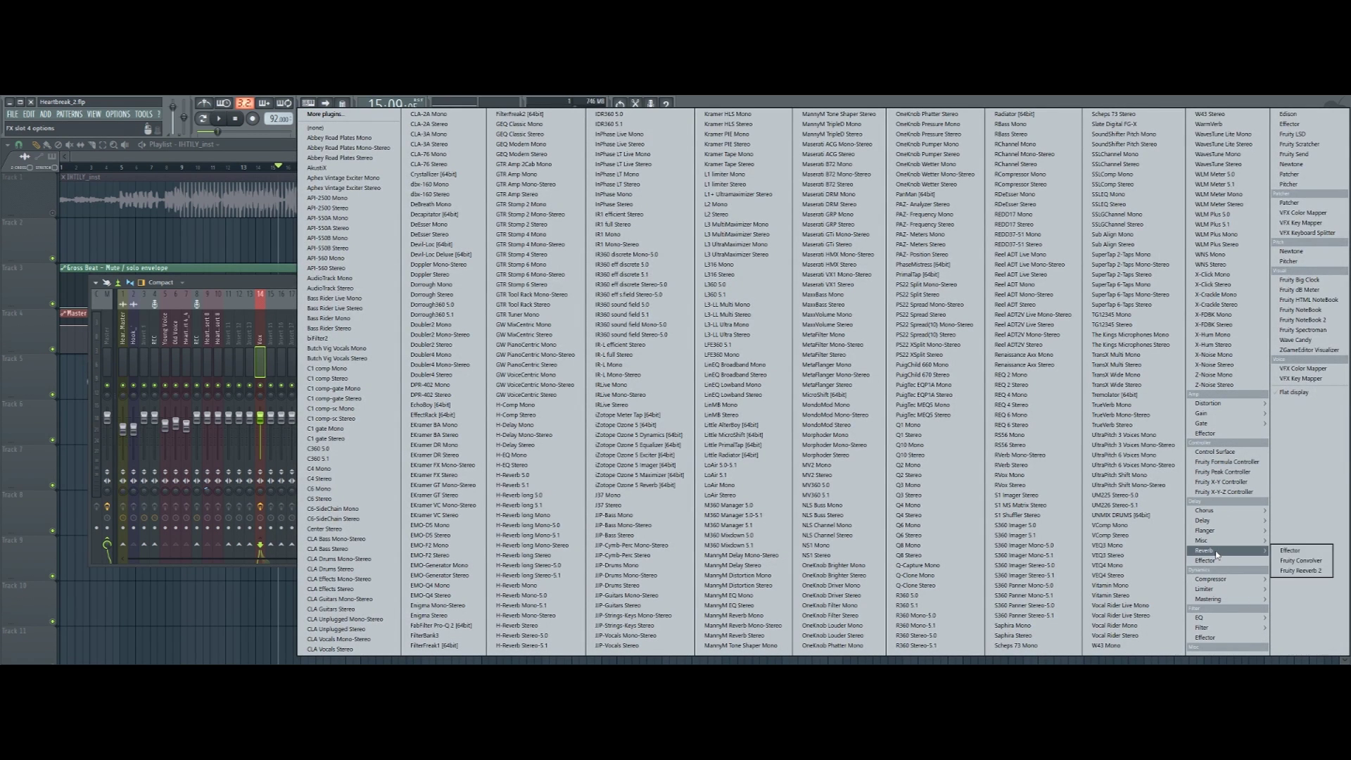
pyautogui.click(1301, 571)
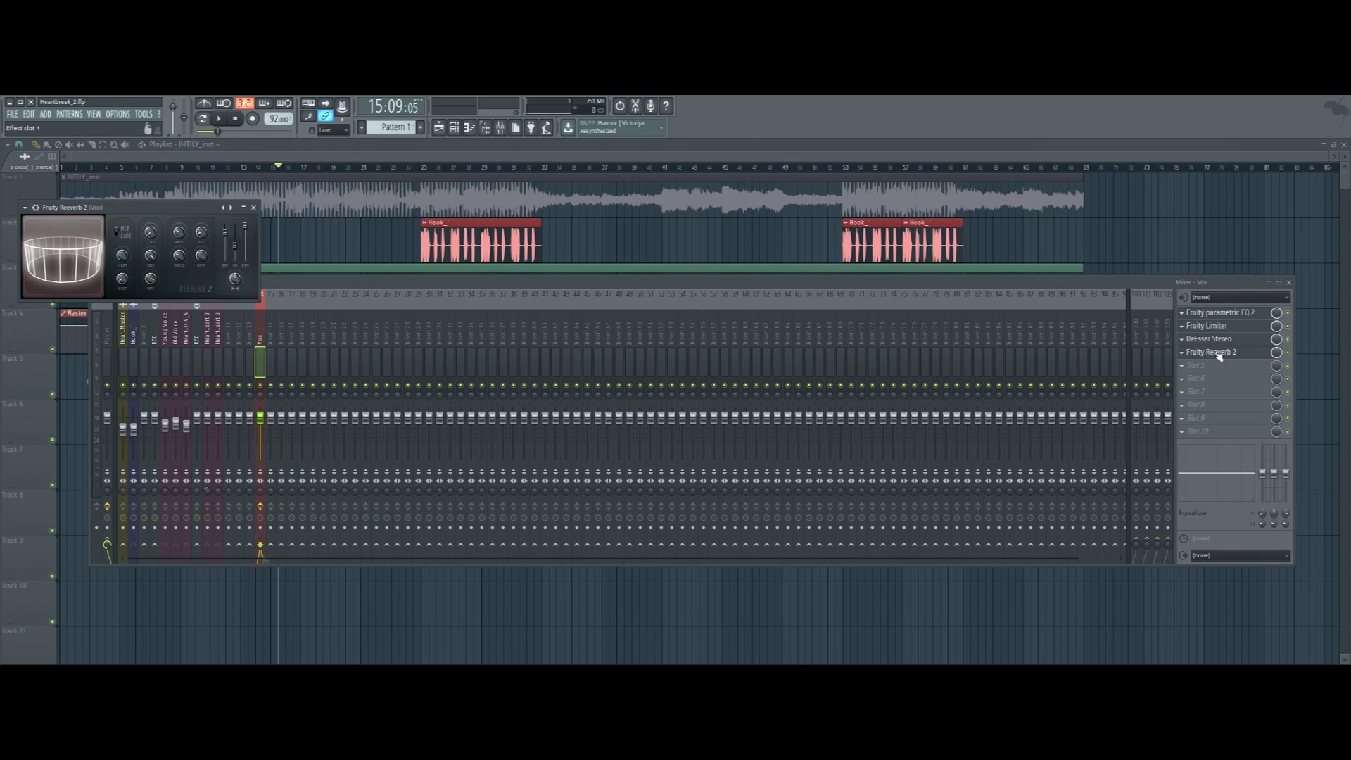
pyautogui.click(1278, 354)
pyautogui.press('space')
pyautogui.click(1287, 353)
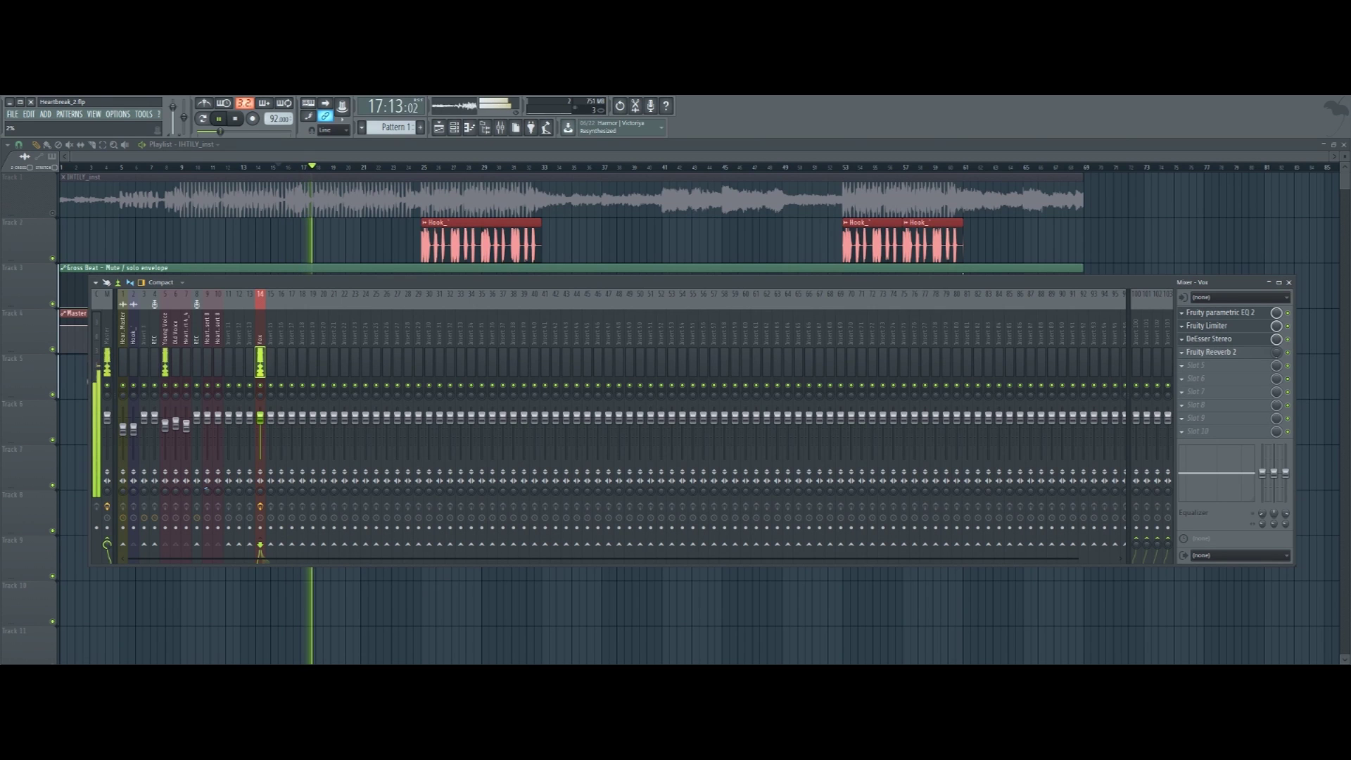
pyautogui.press('space')
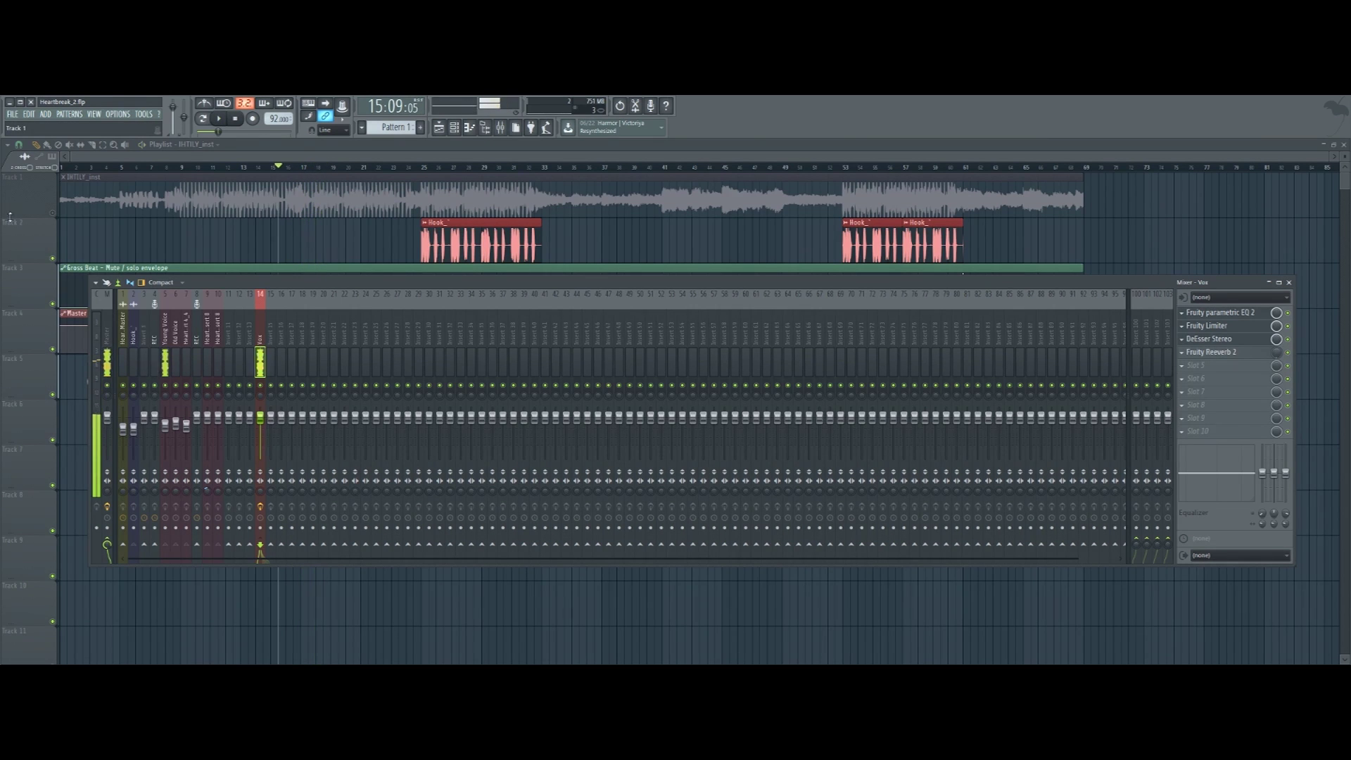
# Unmute the instrumental on Track 1 and play it together with the vocals
pyautogui.click(53, 212)
pyautogui.press('space')
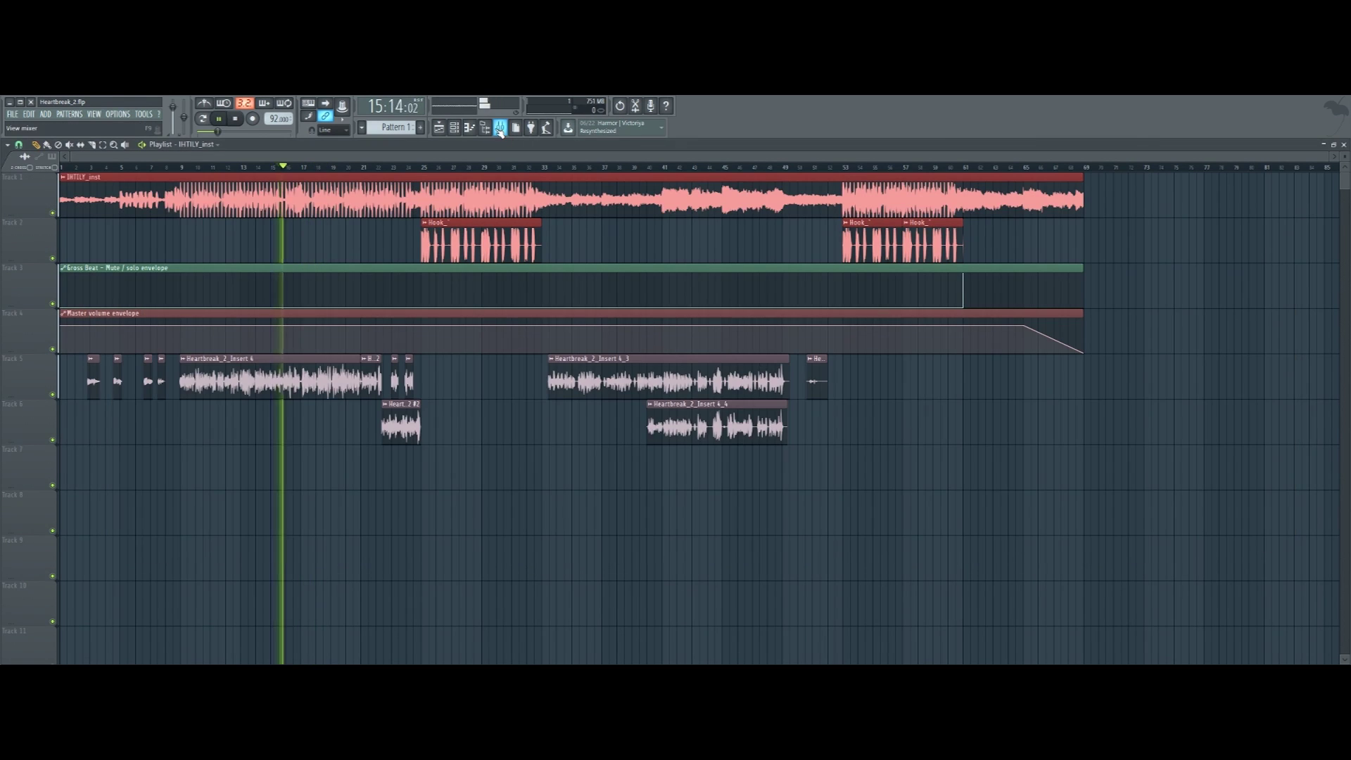
pyautogui.press('F9')
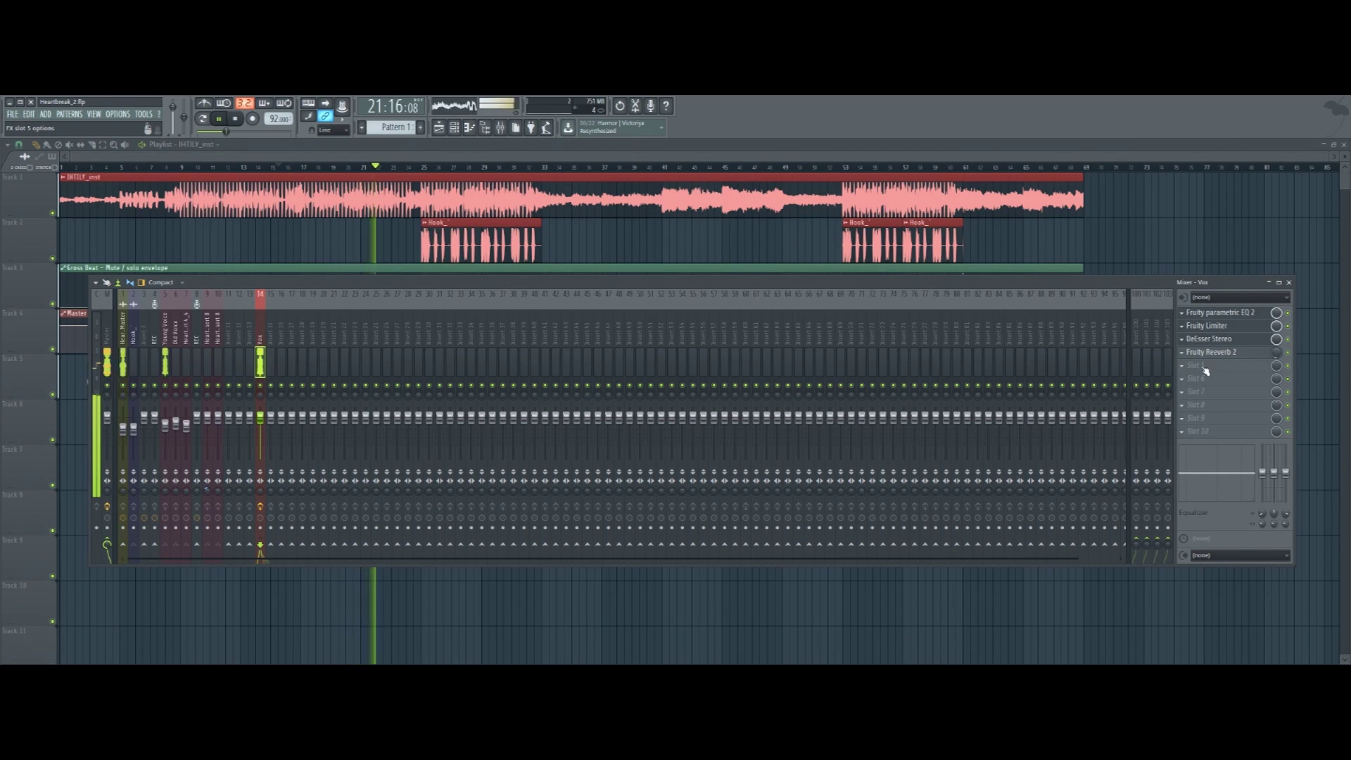
pyautogui.press('space')
# Add Fruity Delay 2 to the Vox track's fifth effect slot, adjust its feedback cutoff and reduce its mix level
pyautogui.click(1181, 372)
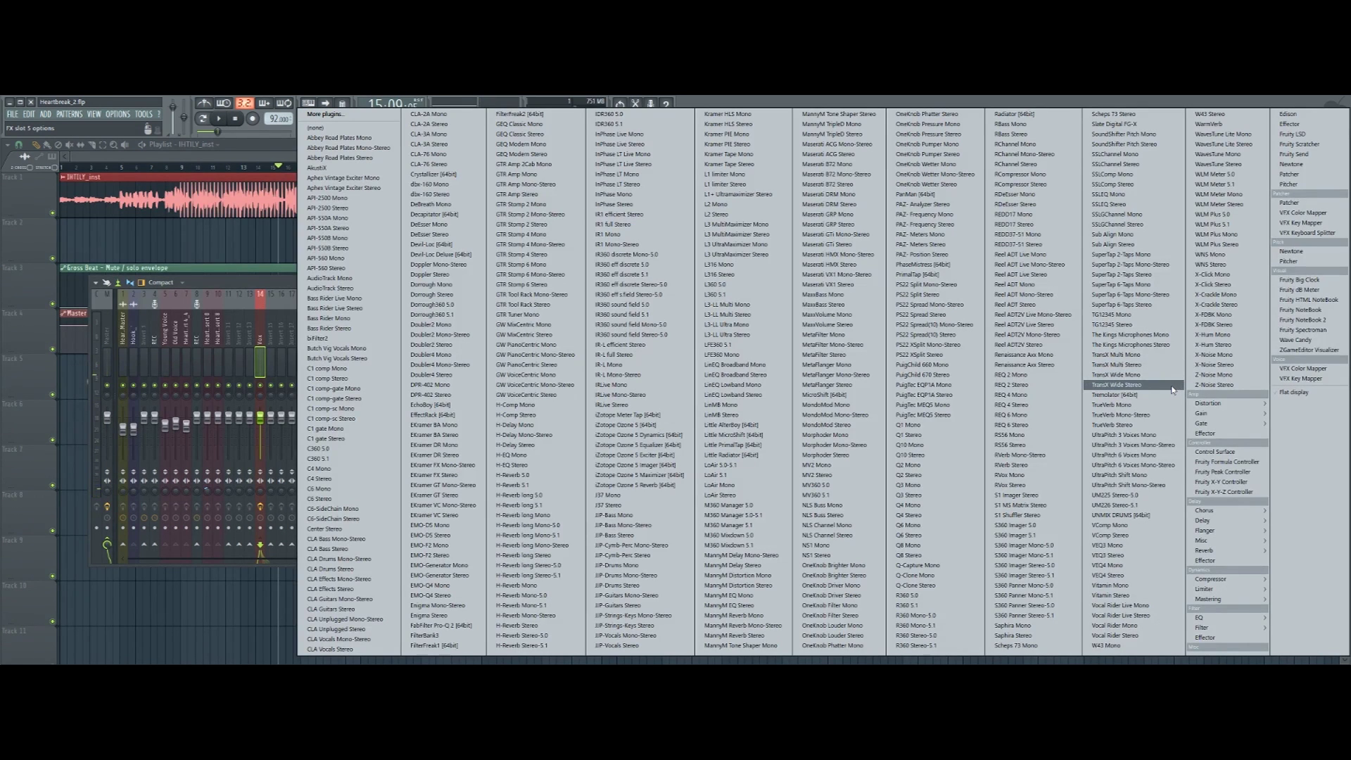
pyautogui.moveTo(1217, 519)
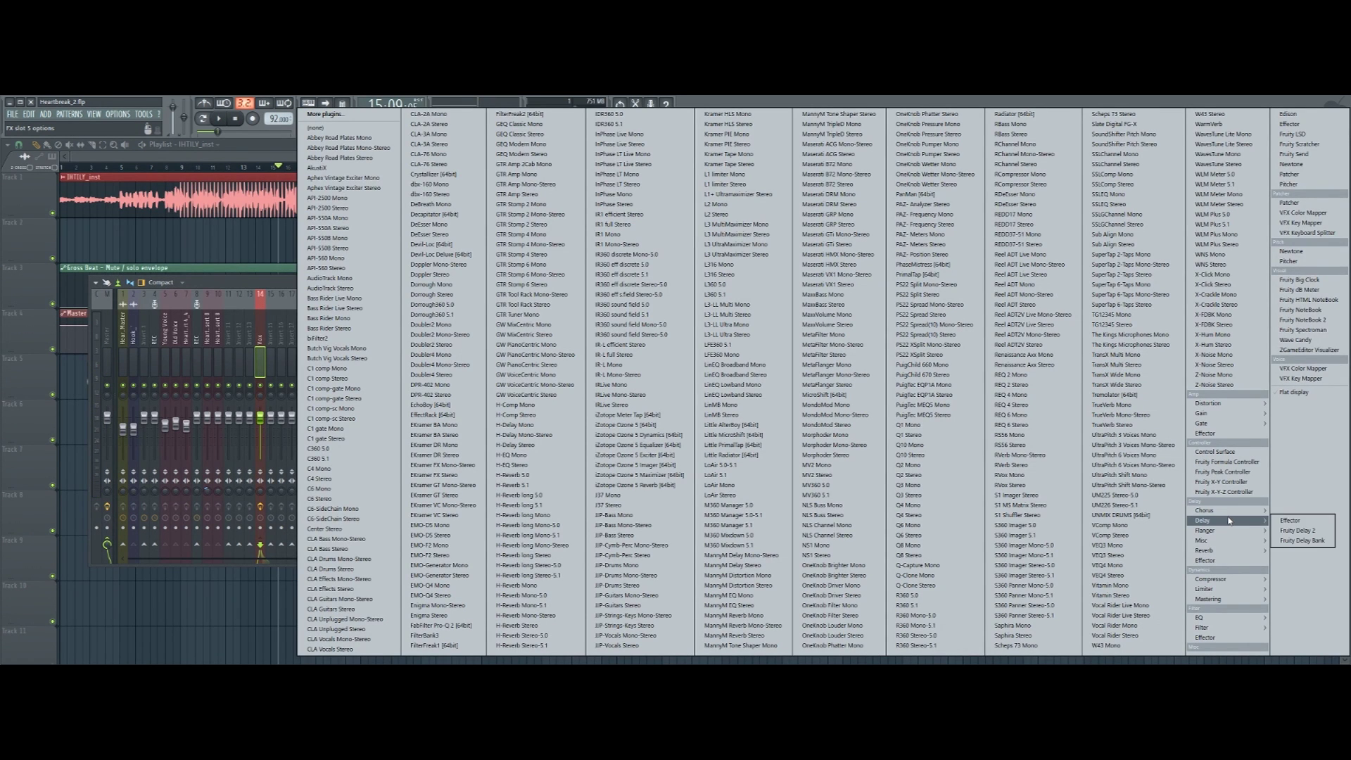
pyautogui.click(1303, 531)
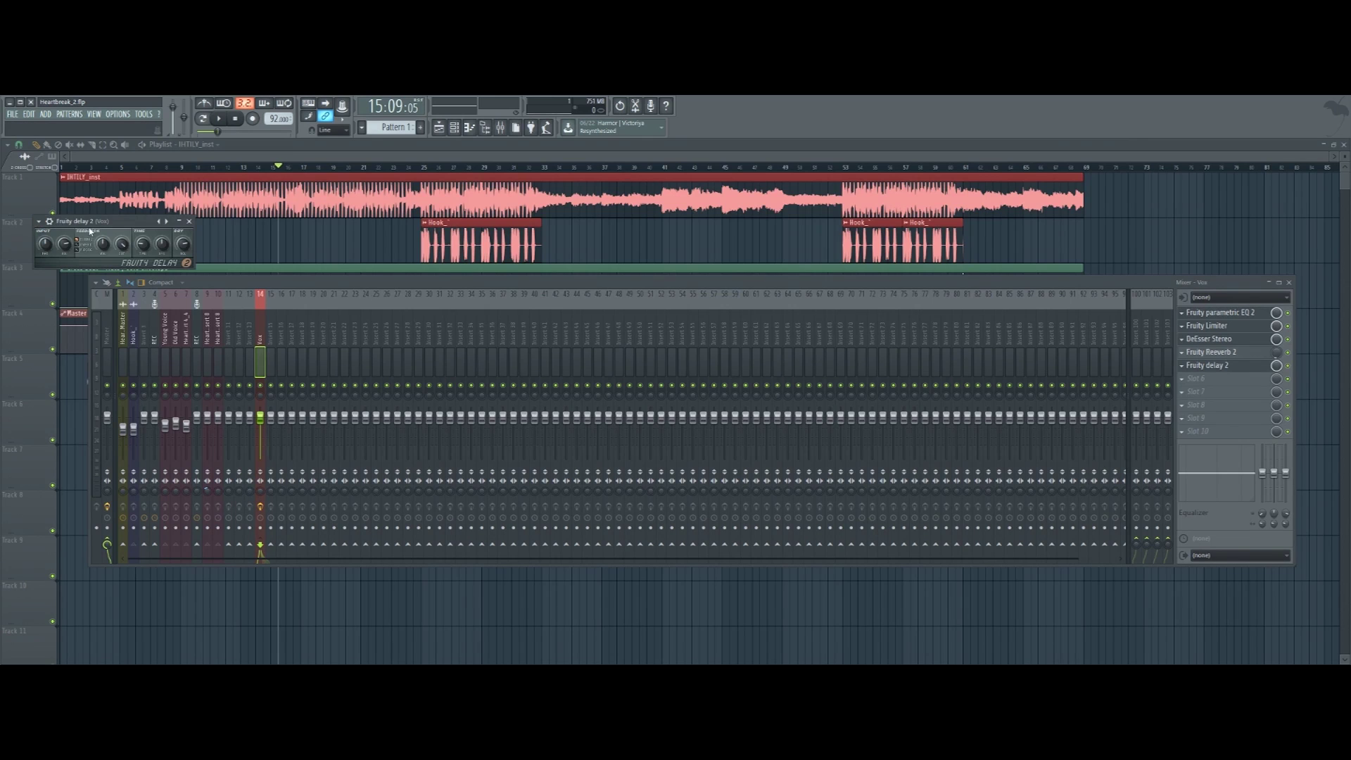
pyautogui.moveTo(117, 223); pyautogui.dragTo(661, 352)
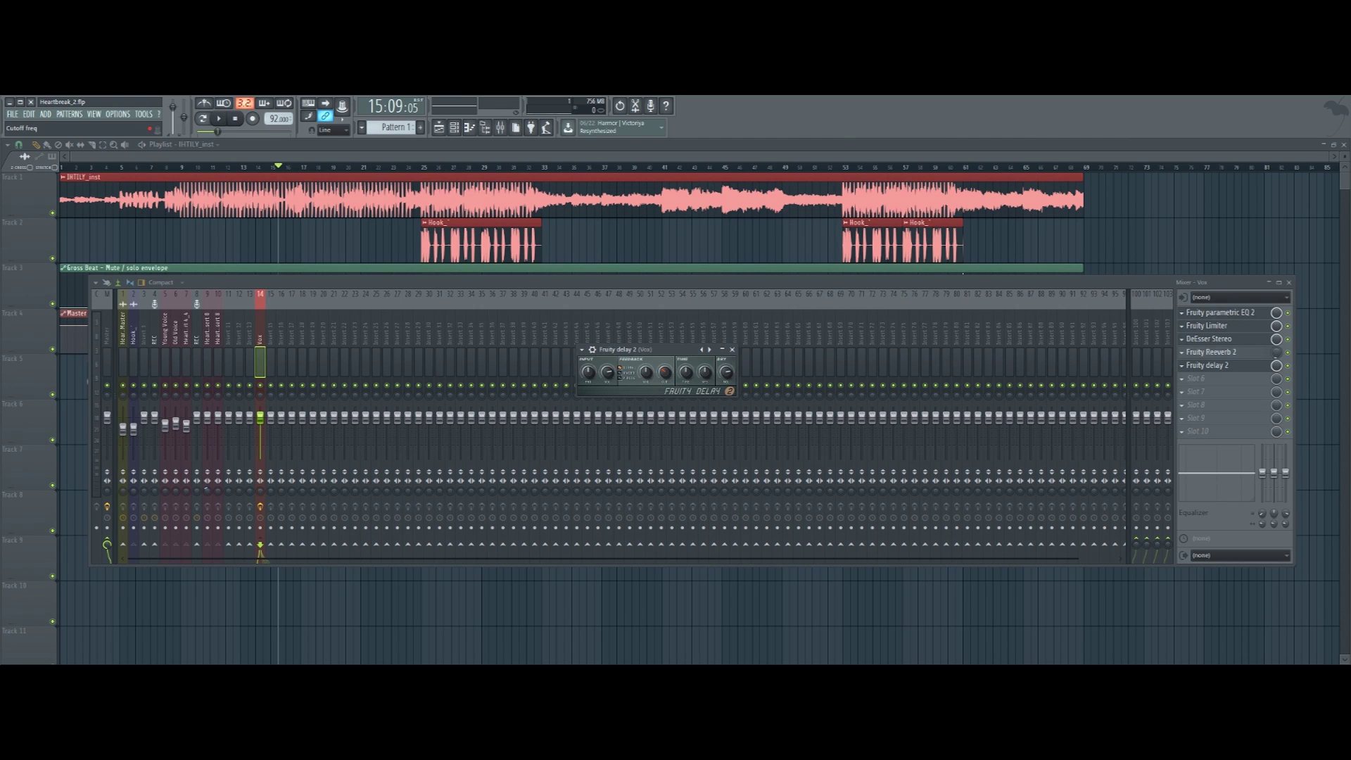
pyautogui.click(1276, 366)
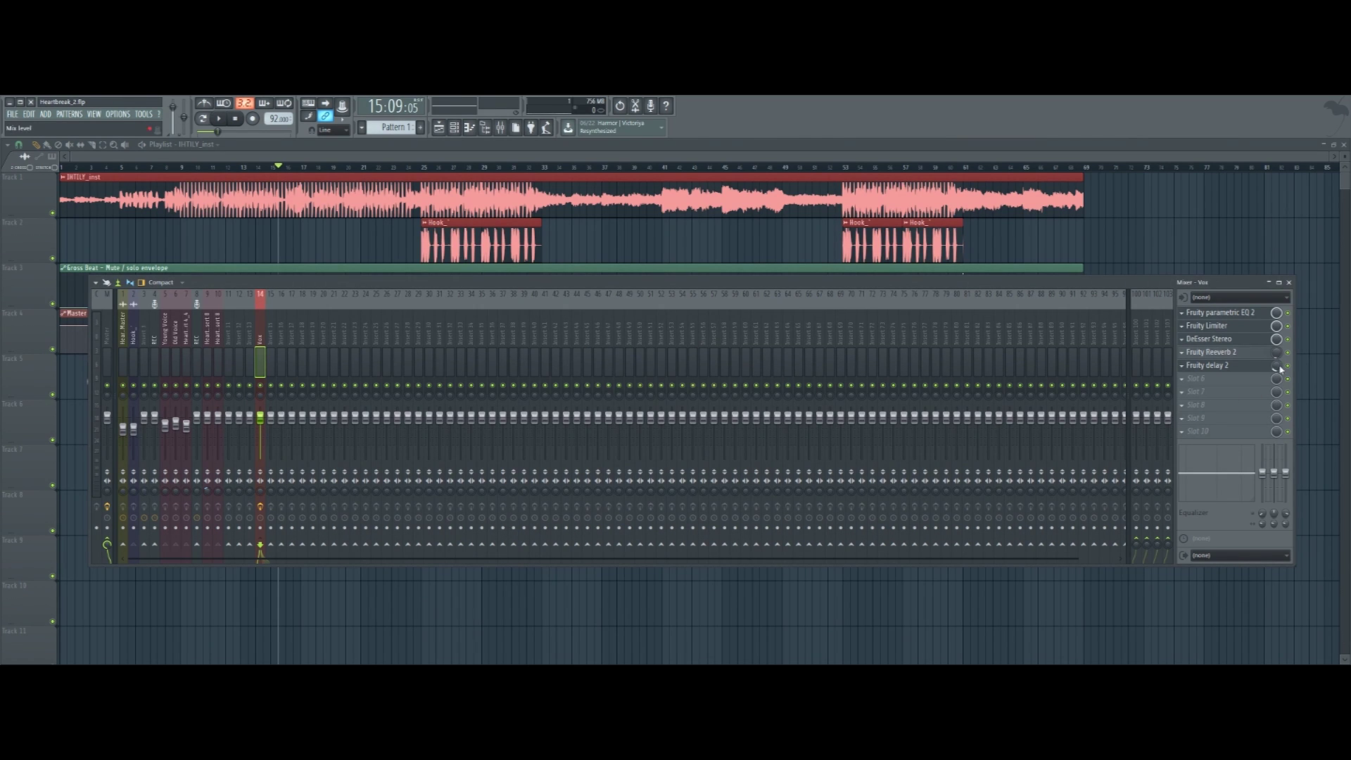
# Add a second Fruity Delay 2 in the sixth effect slot, adjust its feedback cutoff and close its window
pyautogui.click(1189, 383)
pyautogui.moveTo(1236, 530)
pyautogui.click(1300, 539)
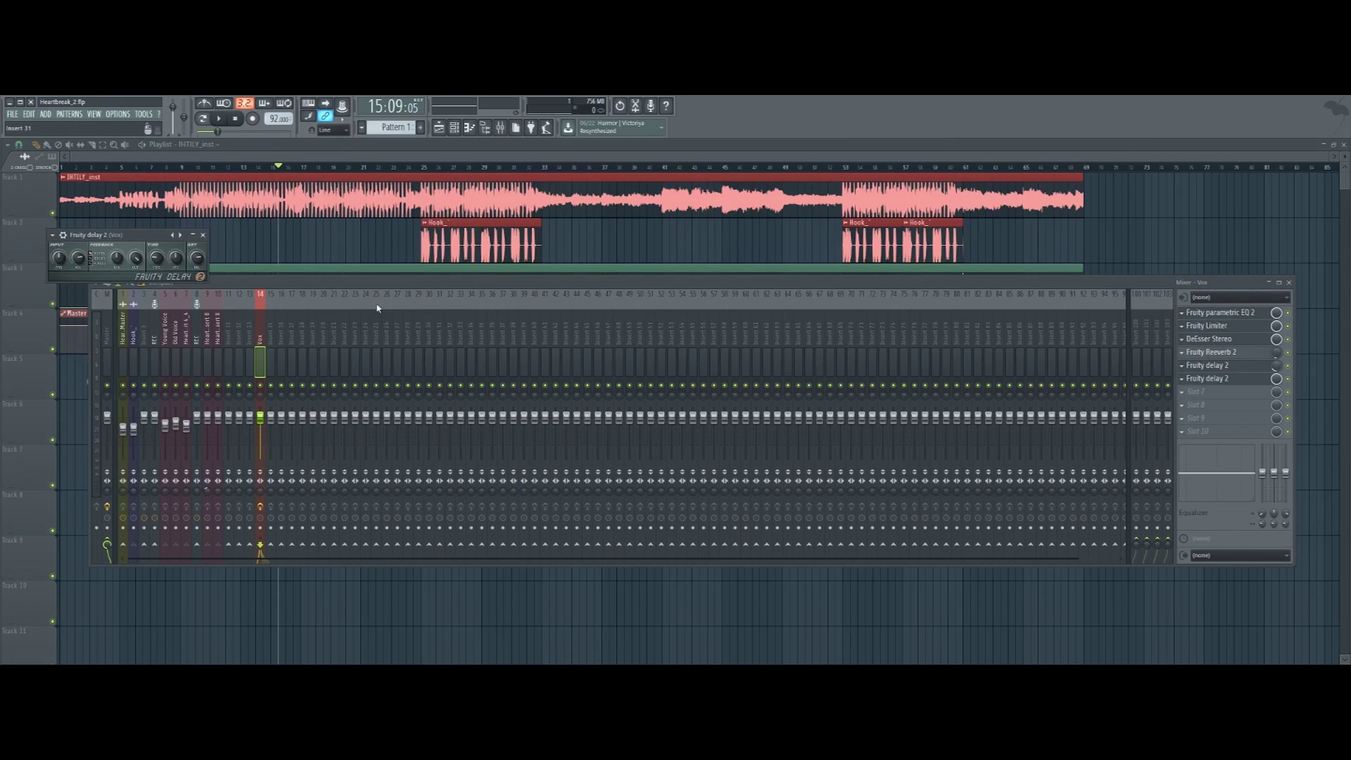
pyautogui.moveTo(171, 238); pyautogui.dragTo(753, 358)
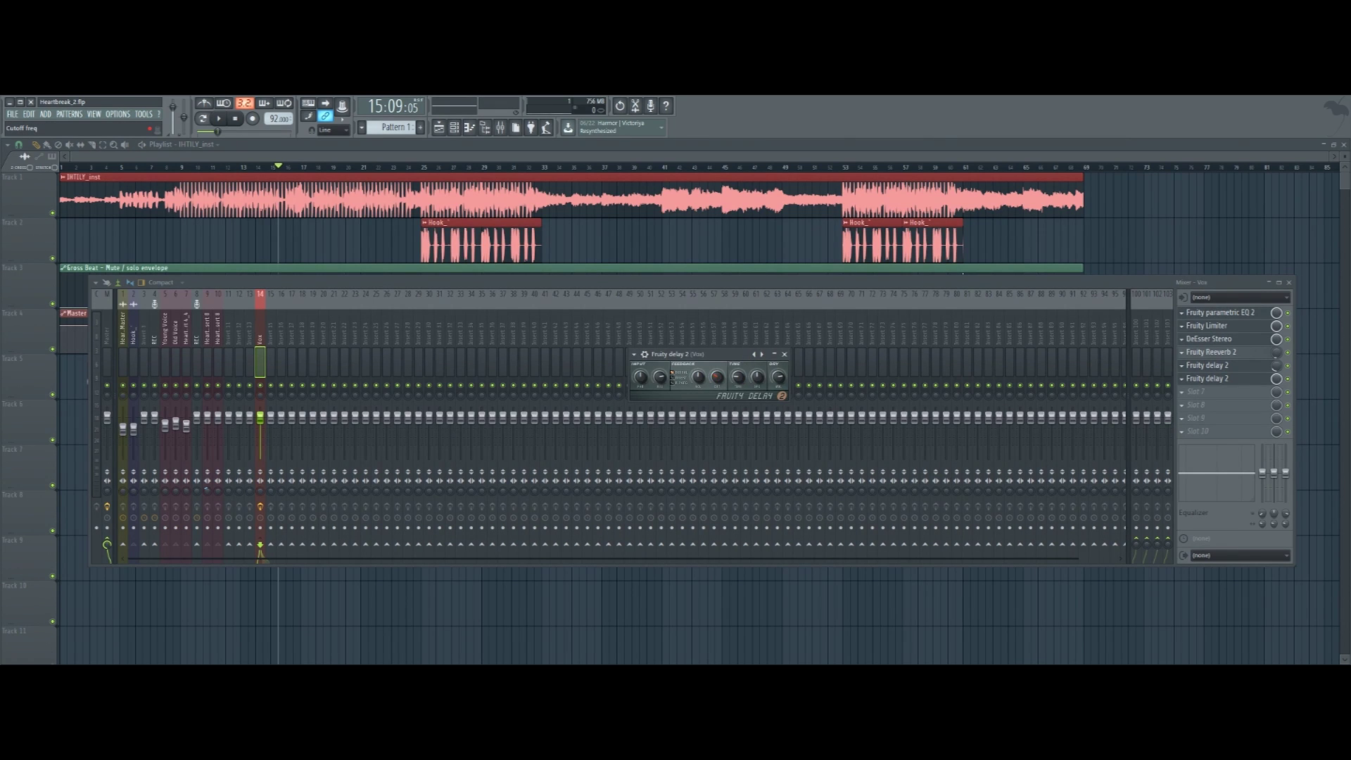
pyautogui.click(784, 355)
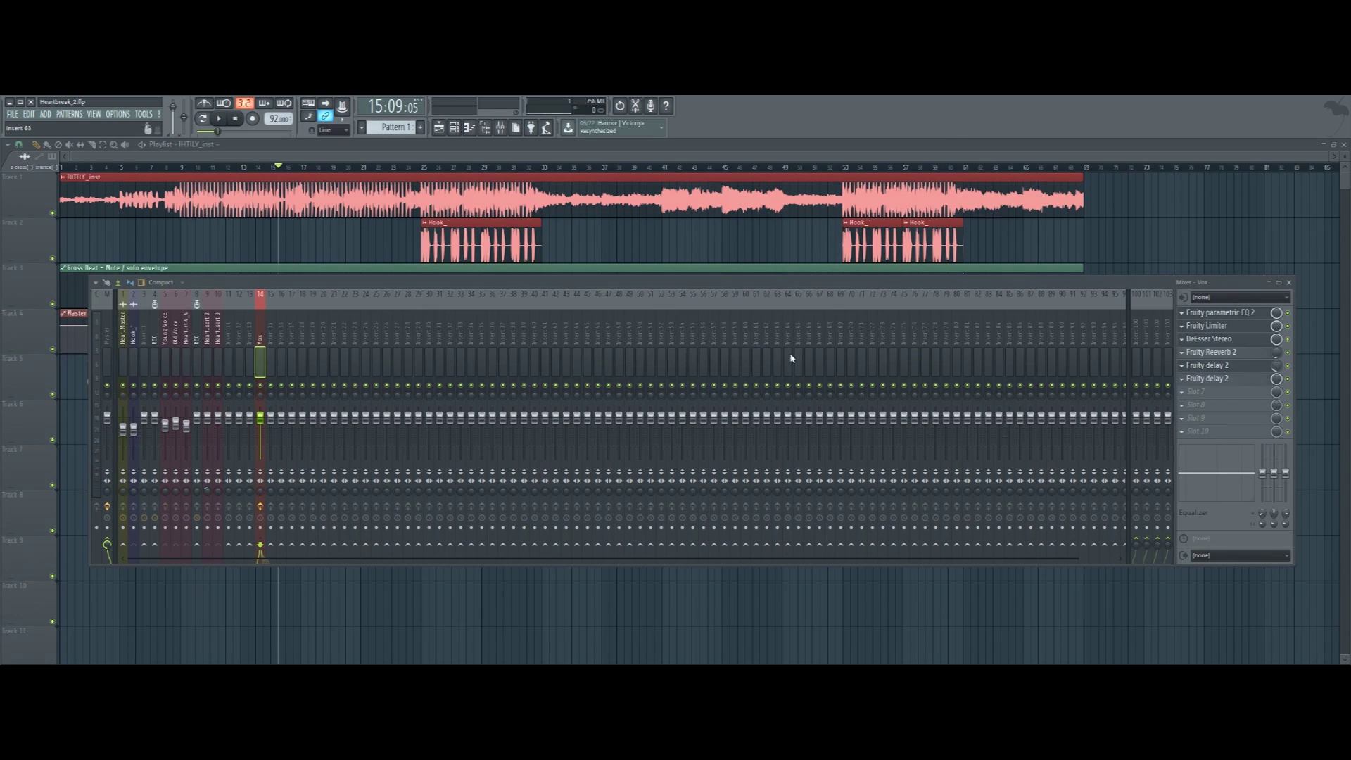
# Add a third Fruity Delay 2 in the Vox track's seventh effect slot and close its window
pyautogui.click(1183, 399)
pyautogui.moveTo(1262, 590)
pyautogui.moveTo(1228, 521)
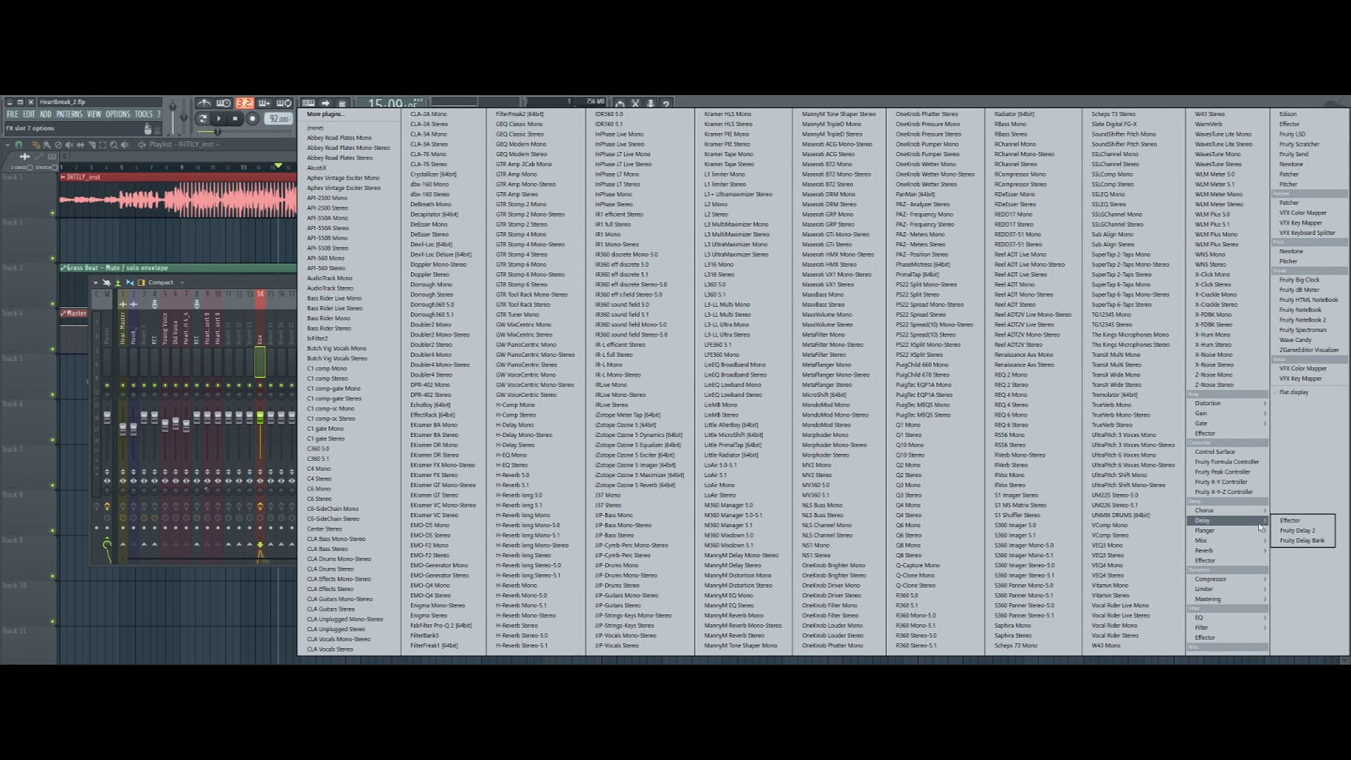
pyautogui.click(1298, 522)
pyautogui.moveTo(170, 253); pyautogui.dragTo(686, 410)
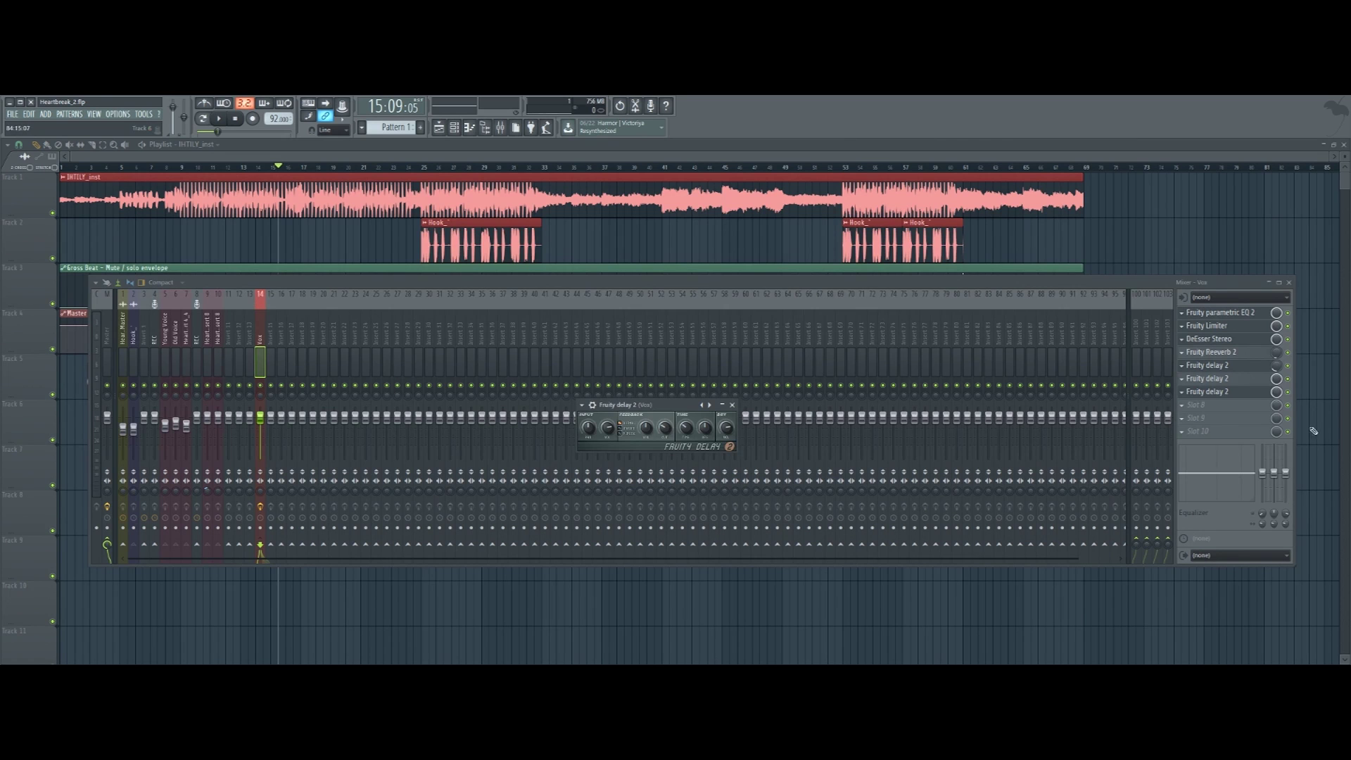
pyautogui.press('Escape')
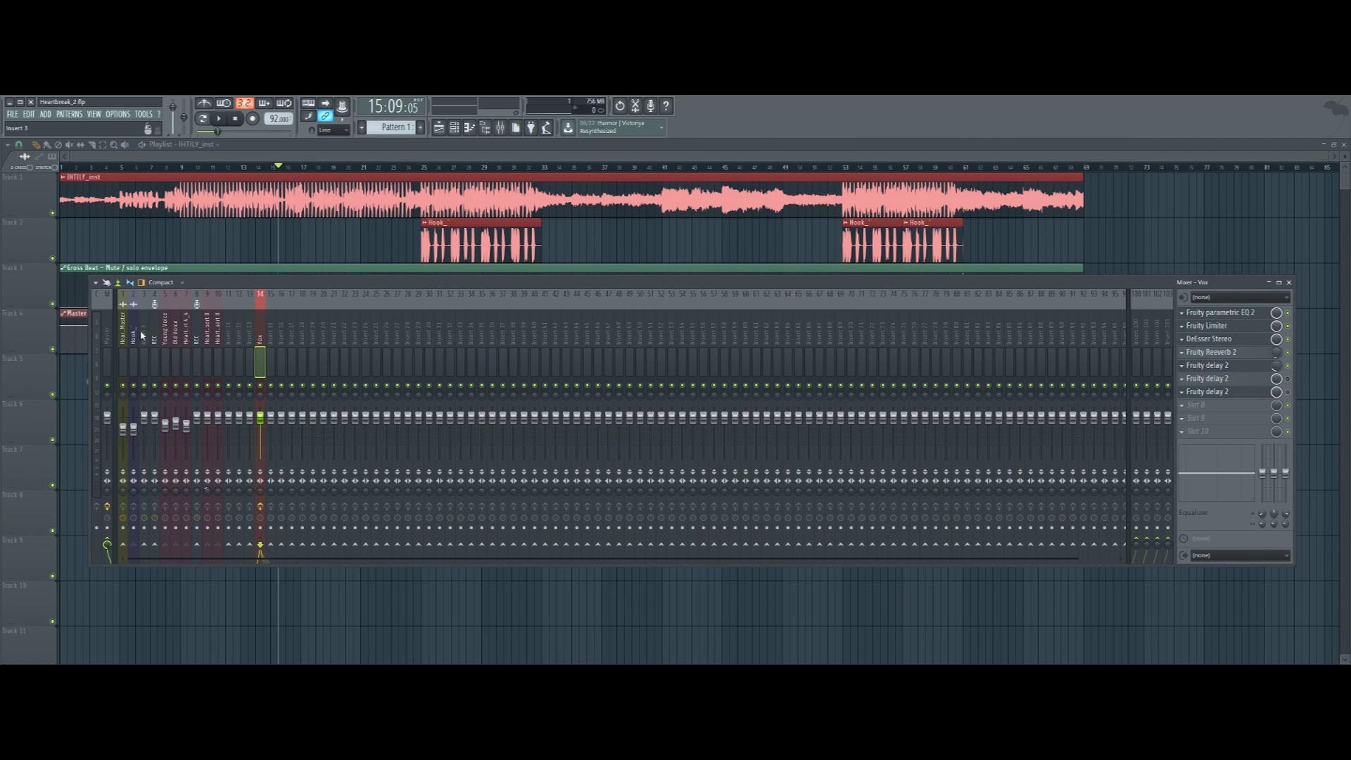
# Mute the instrumental on Track 1 and turn down the mix levels of the three delays while playing the vocals
pyautogui.click(58, 214)
pyautogui.press('space')
pyautogui.press('F9')
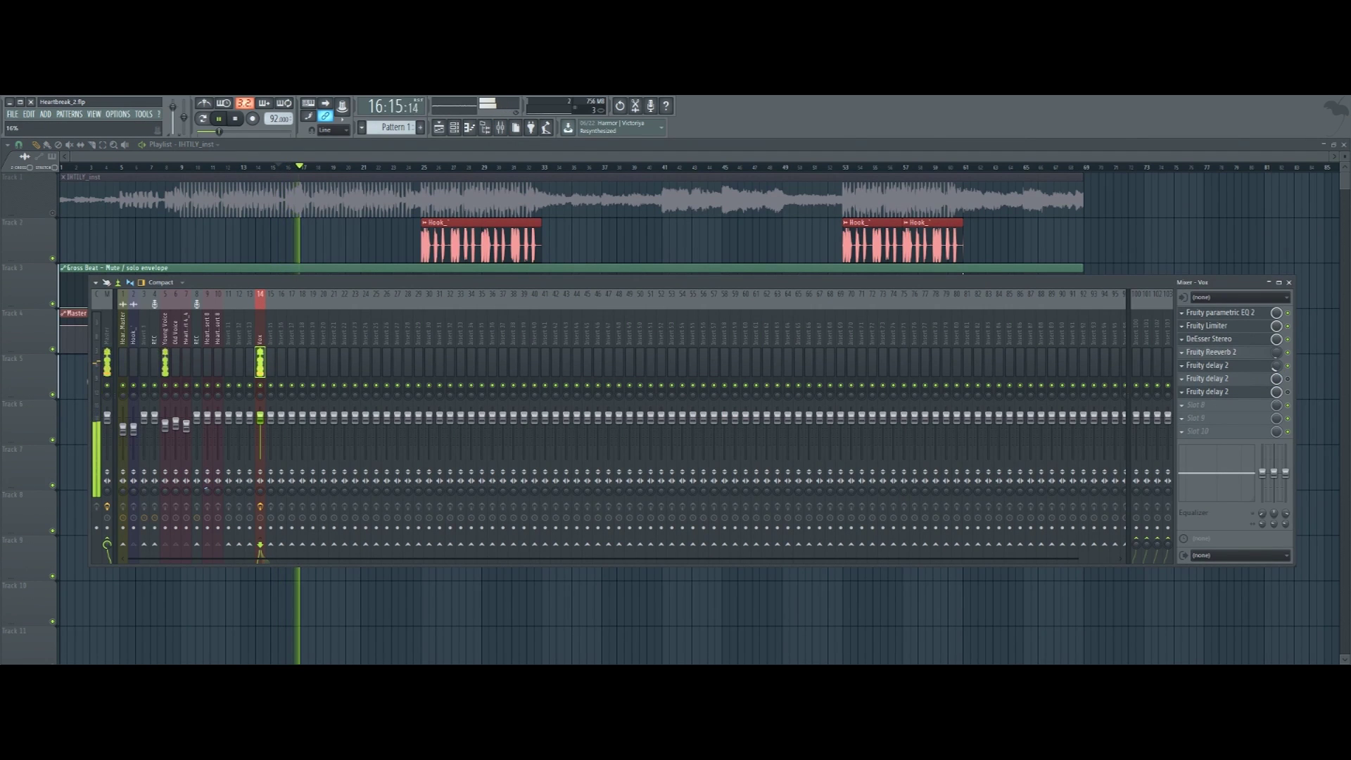
pyautogui.moveTo(1276, 365); pyautogui.dragTo(1276, 369)
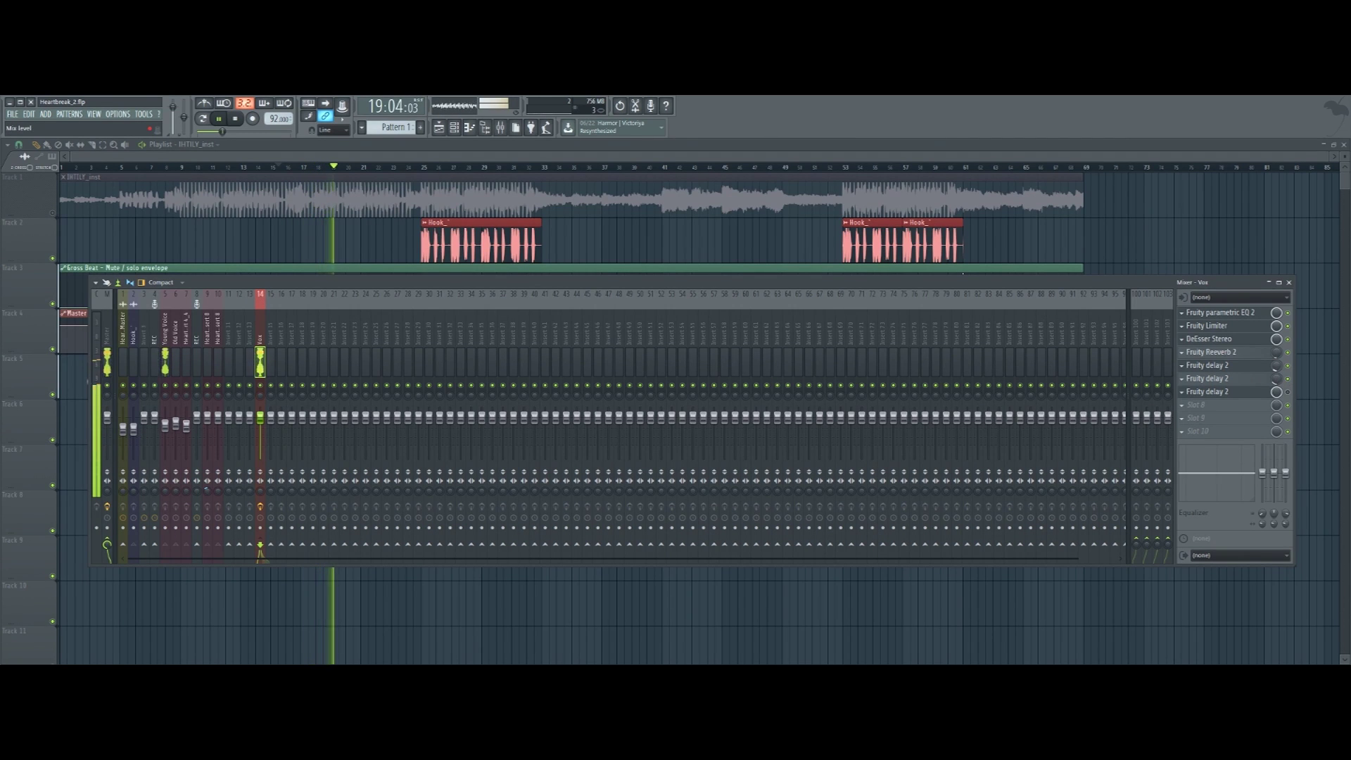
pyautogui.moveTo(1277, 379); pyautogui.dragTo(1277, 453)
pyautogui.click(1288, 392)
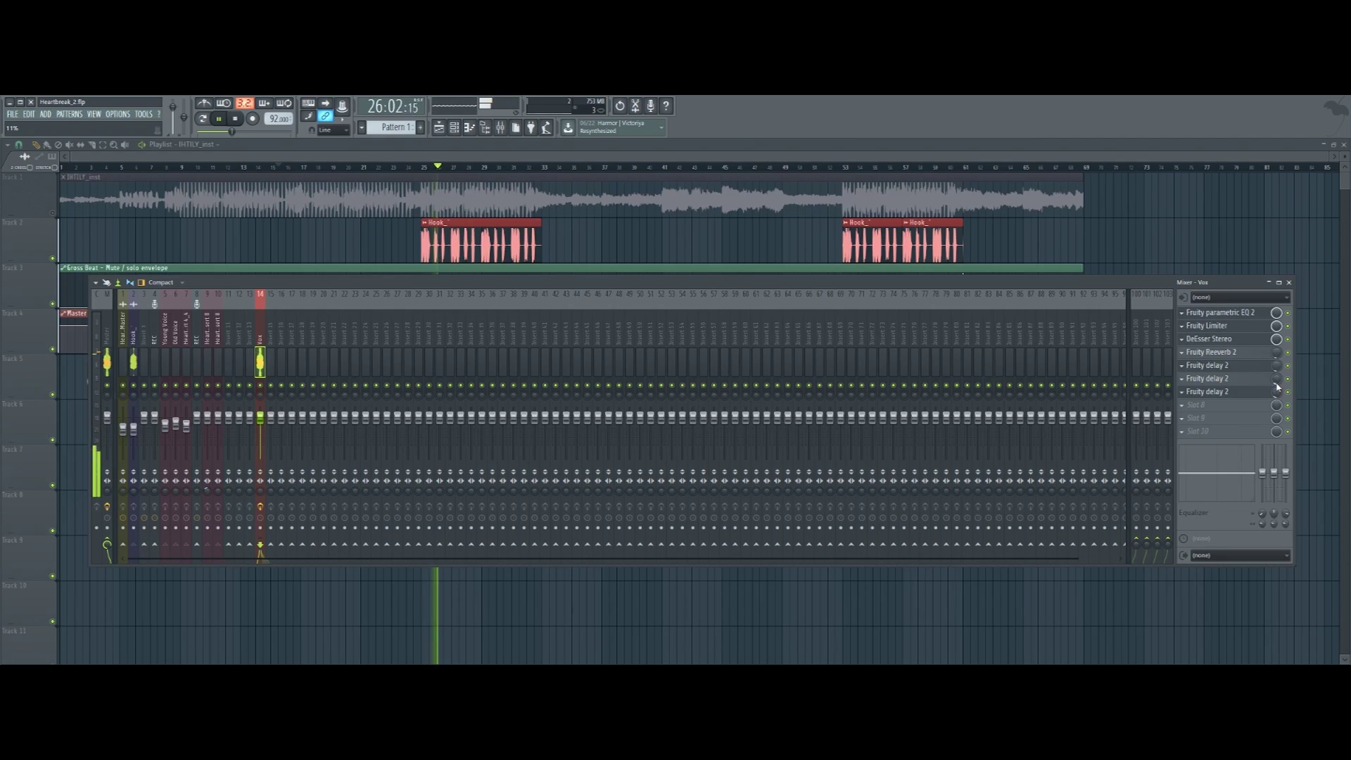
pyautogui.press('space')
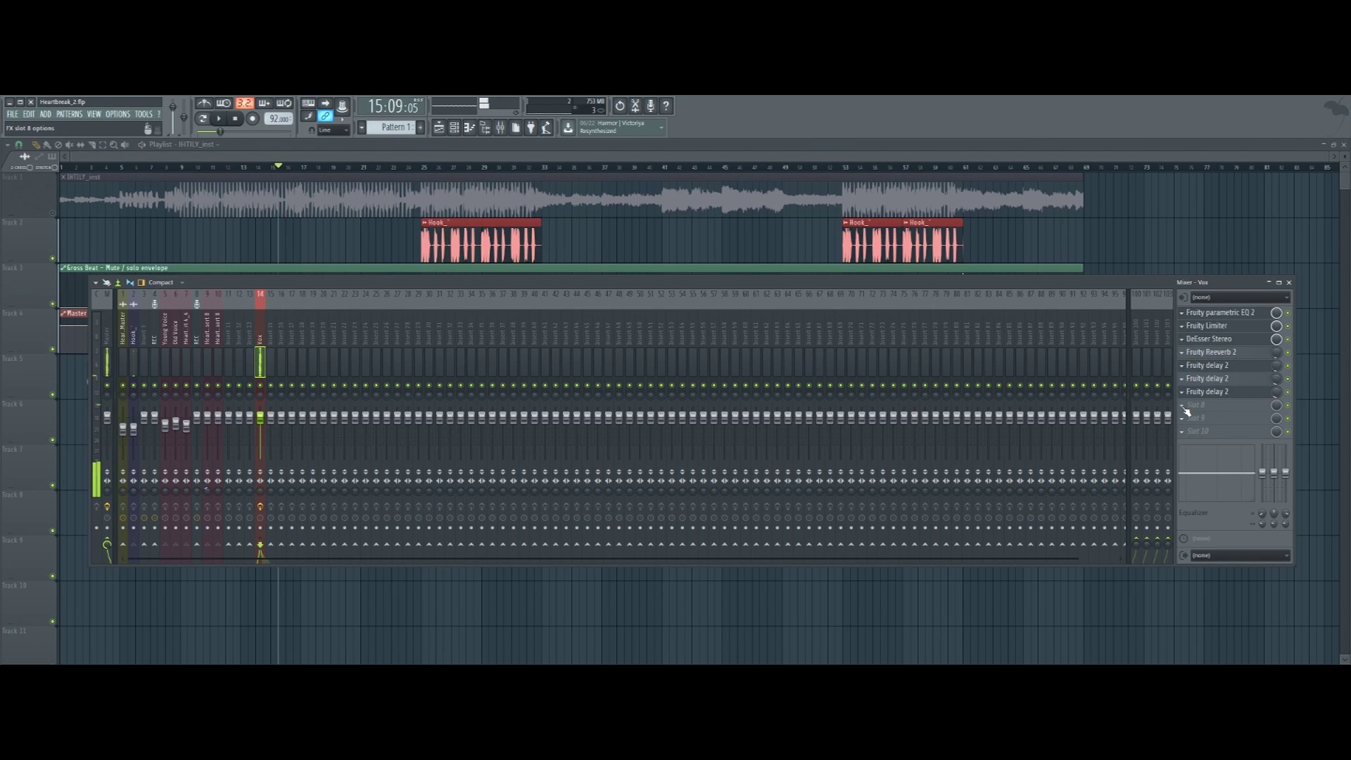
# Add Doubler2 Stereo to the eighth effect slot, load the Dark Fader preset and reduce its mix level
pyautogui.click(1194, 408)
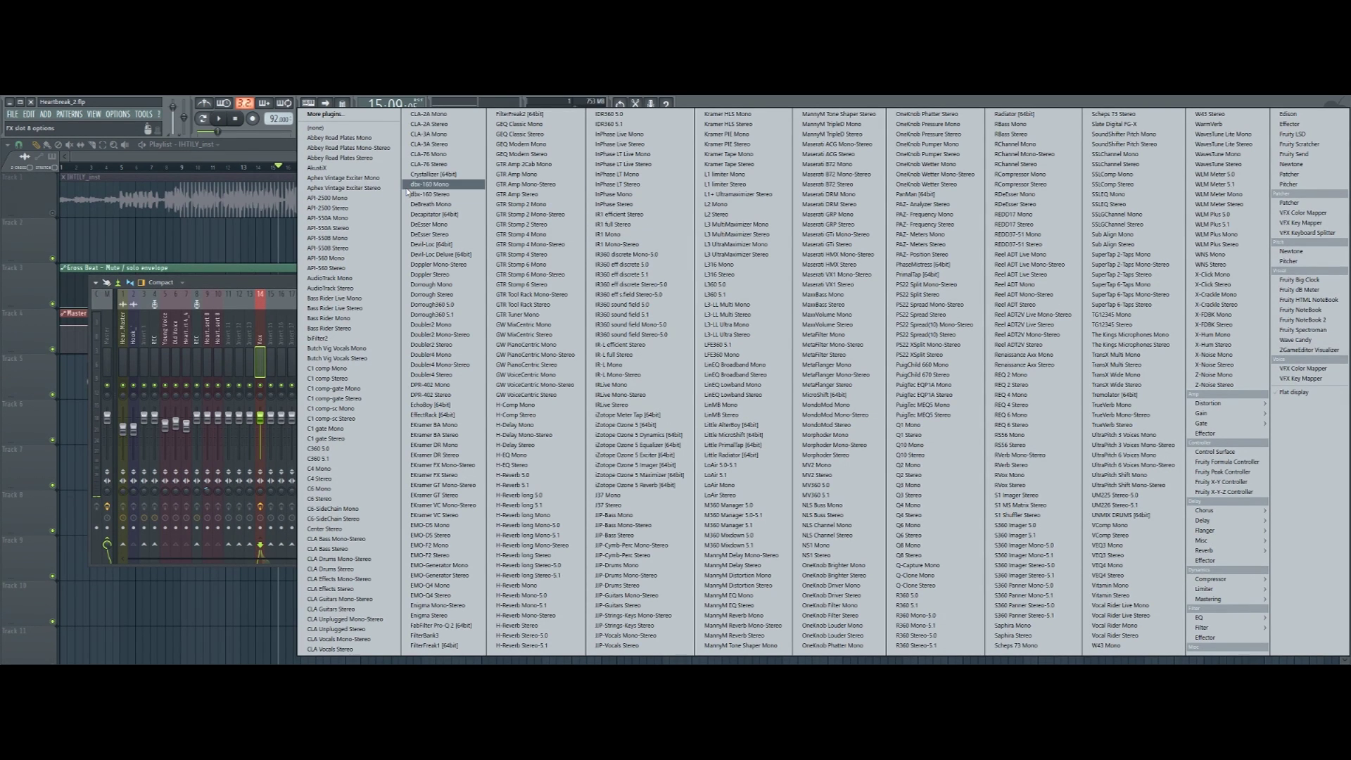
pyautogui.click(470, 350)
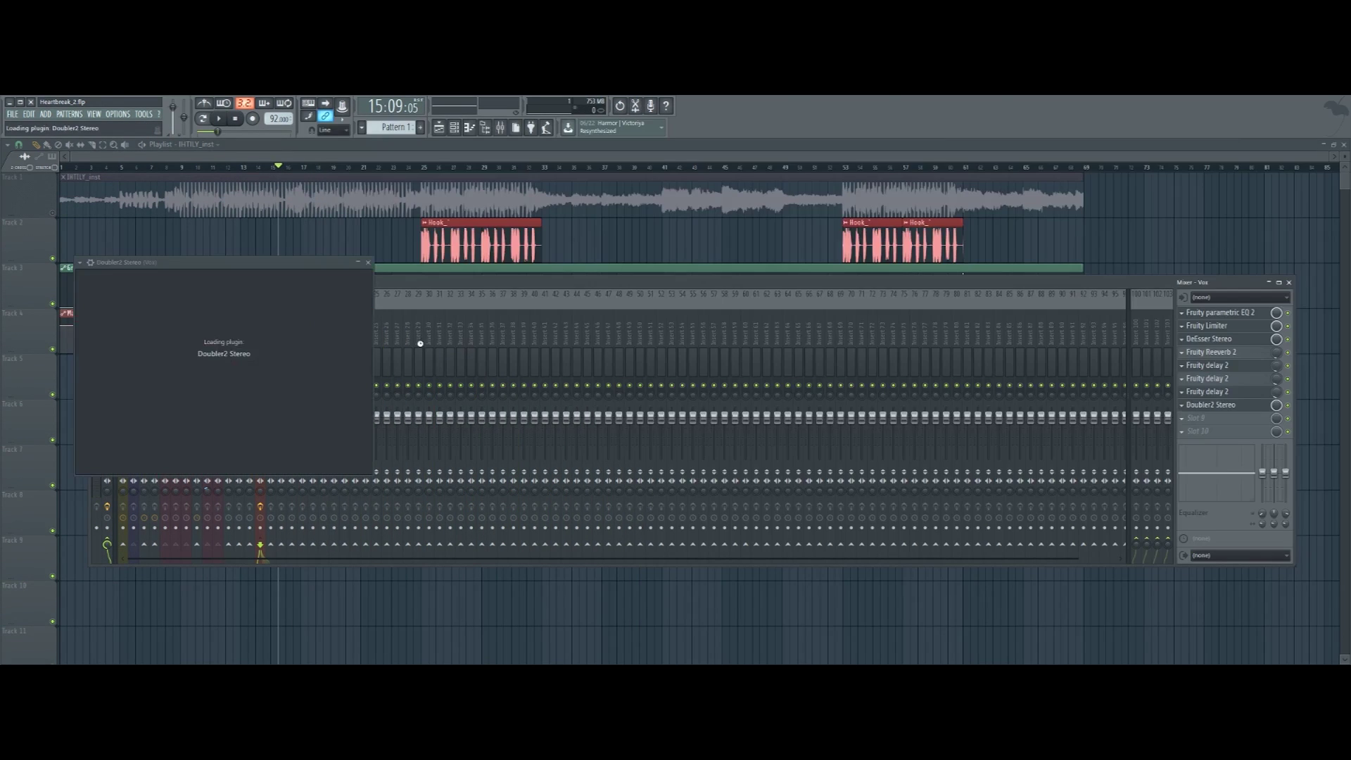
pyautogui.moveTo(226, 270); pyautogui.dragTo(505, 270)
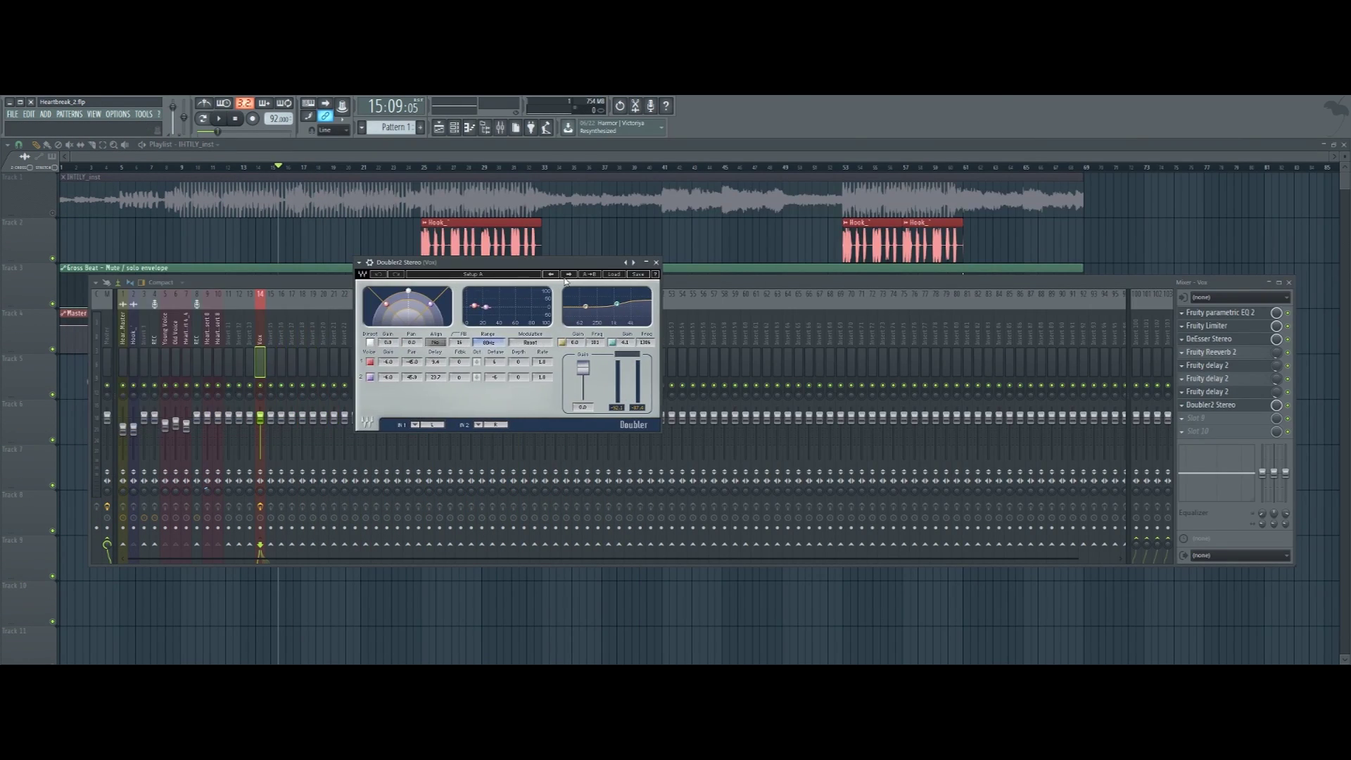
pyautogui.click(609, 276)
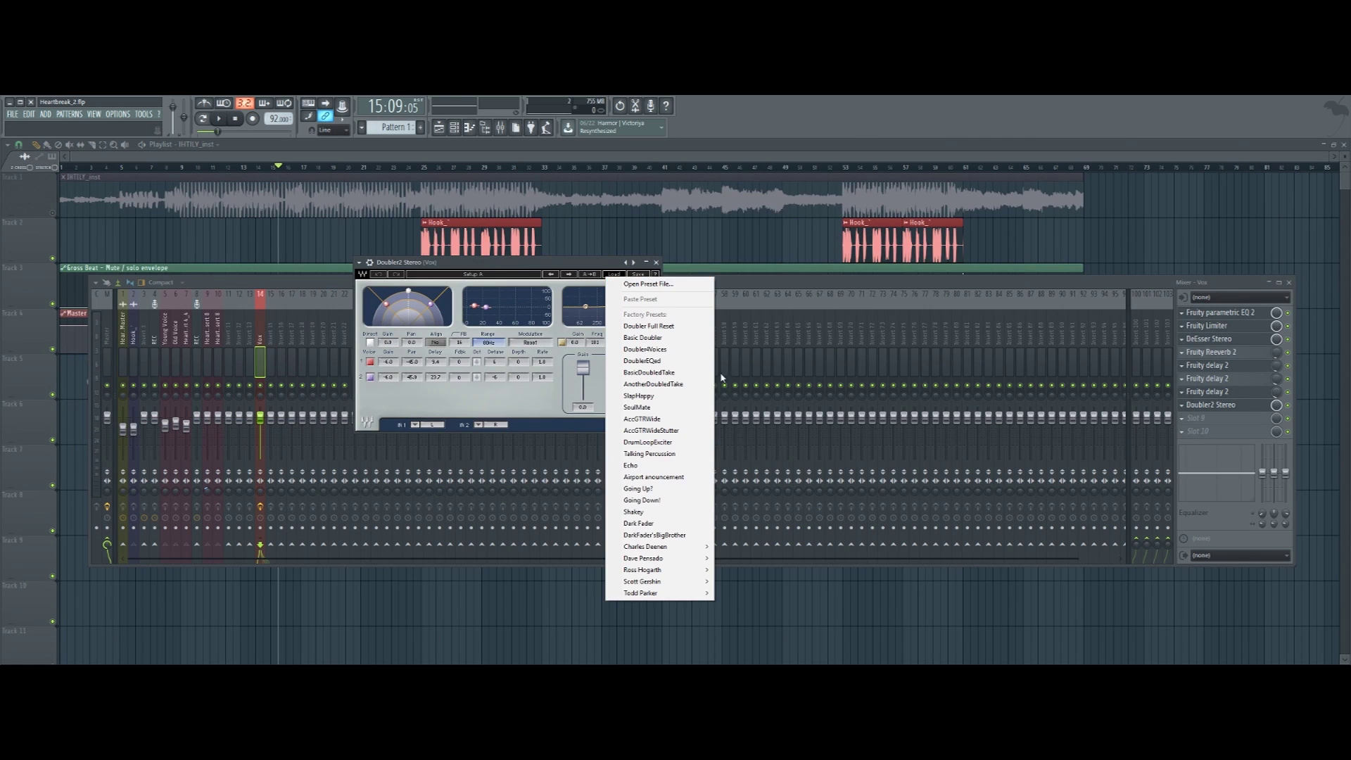
pyautogui.click(677, 535)
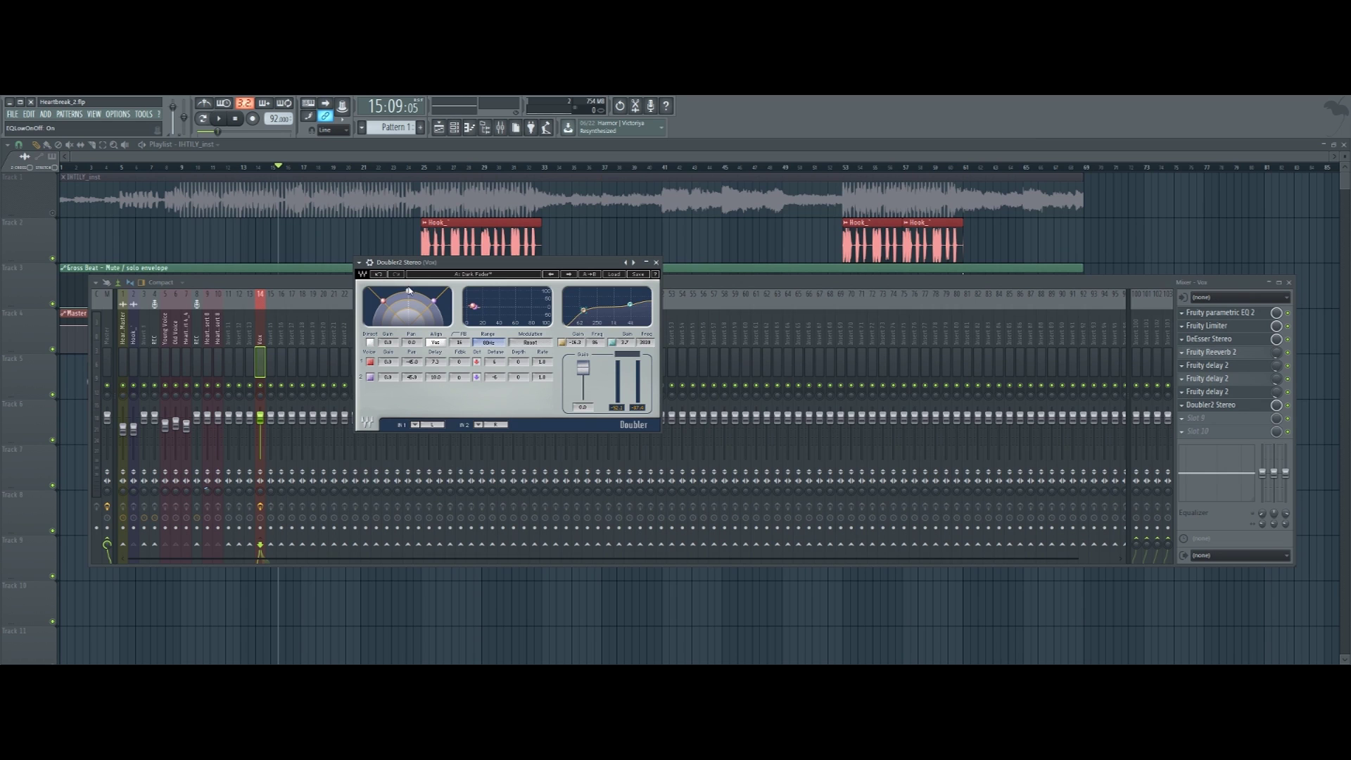
pyautogui.click(656, 263)
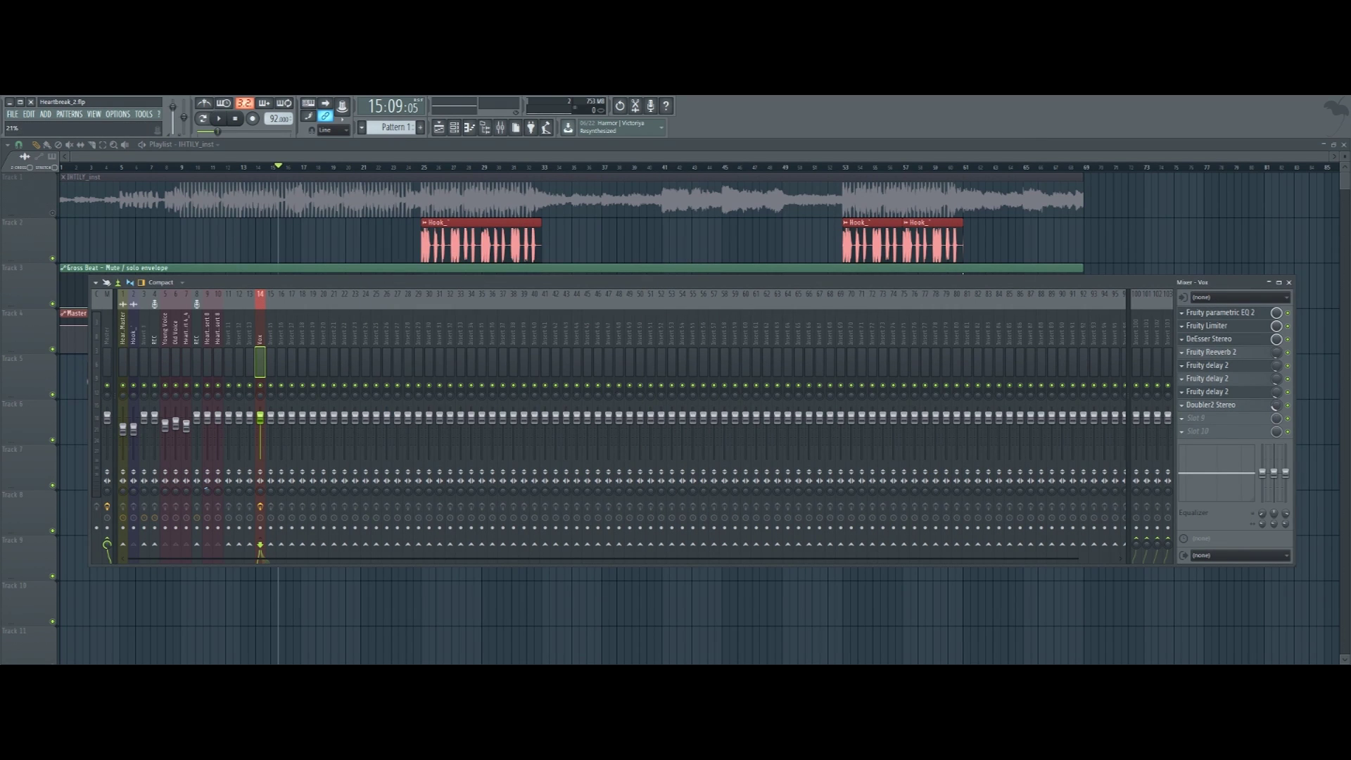
# Add a second Doubler2 Stereo in the Vox track's ninth effect slot and load the Basic Doubler preset
pyautogui.click(1192, 425)
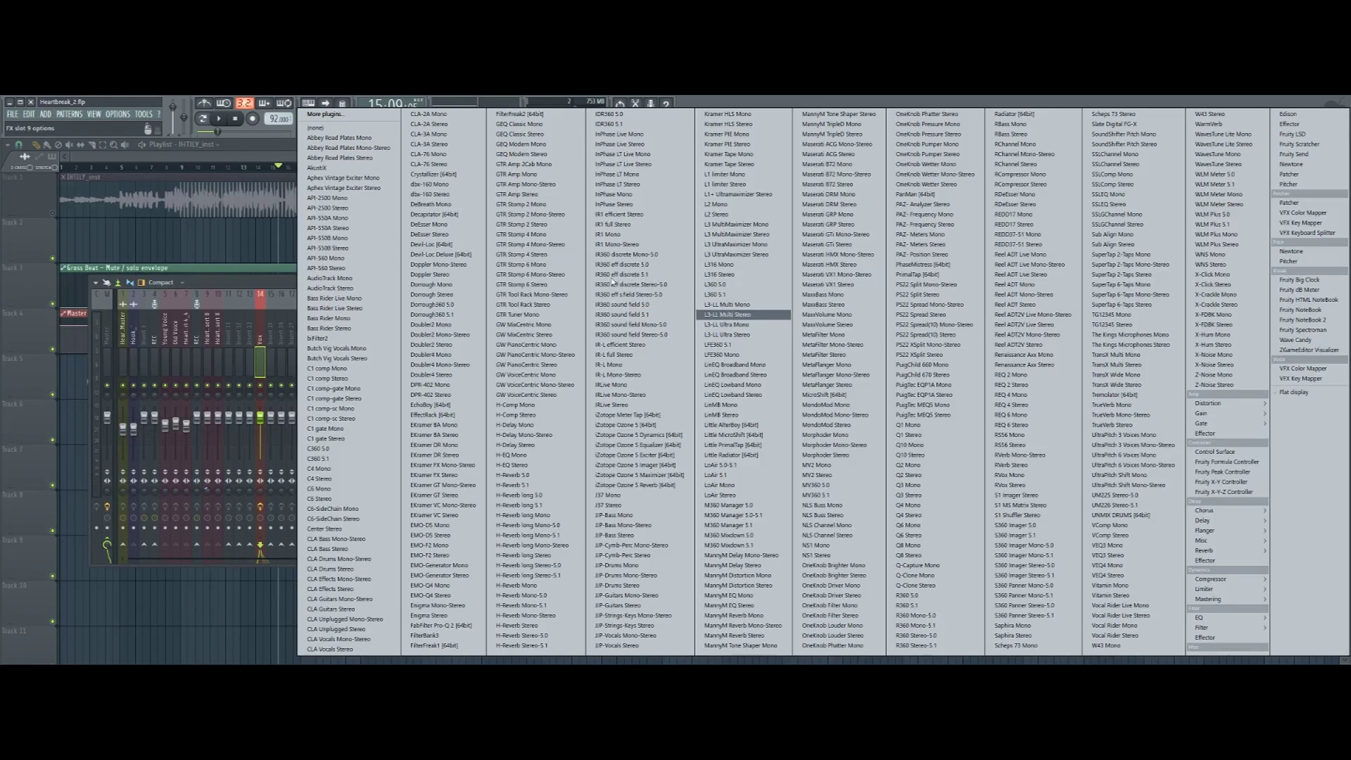
pyautogui.click(444, 344)
pyautogui.click(350, 288)
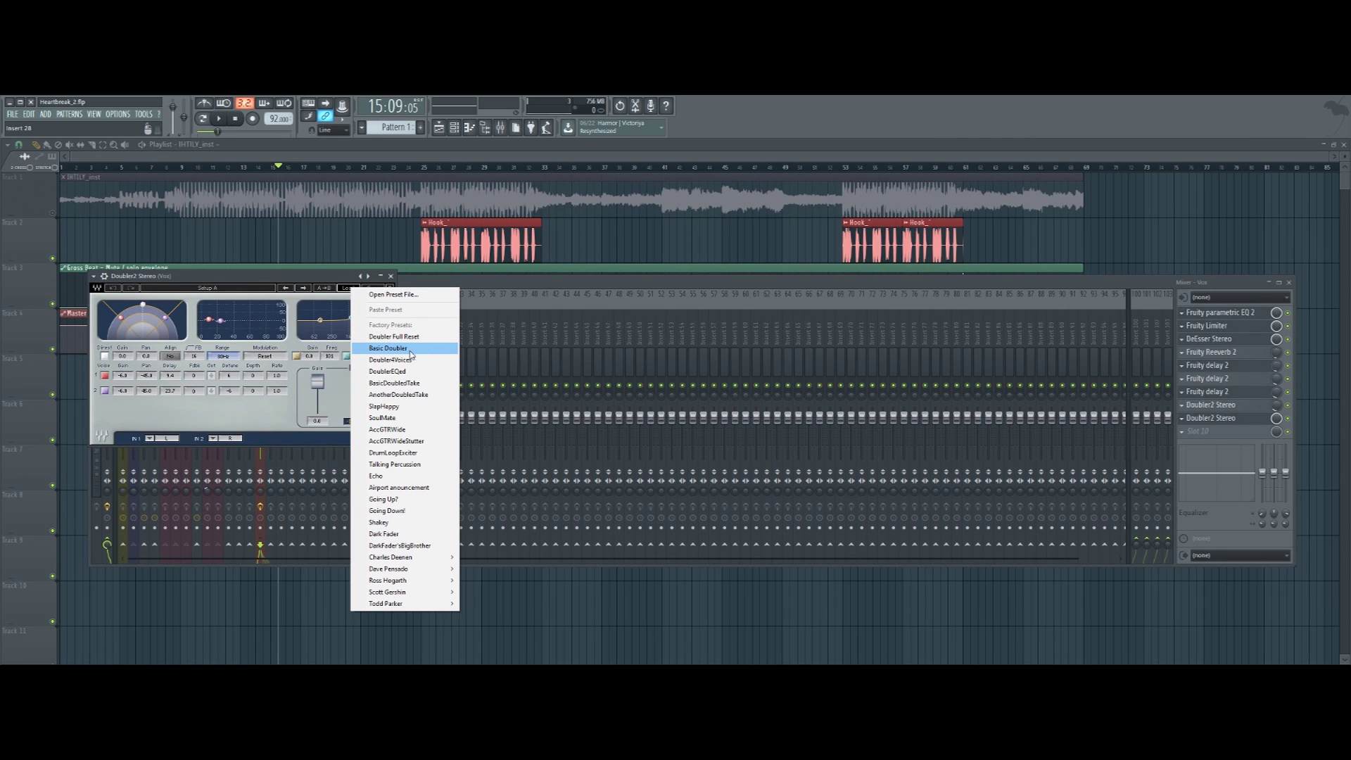
pyautogui.click(410, 350)
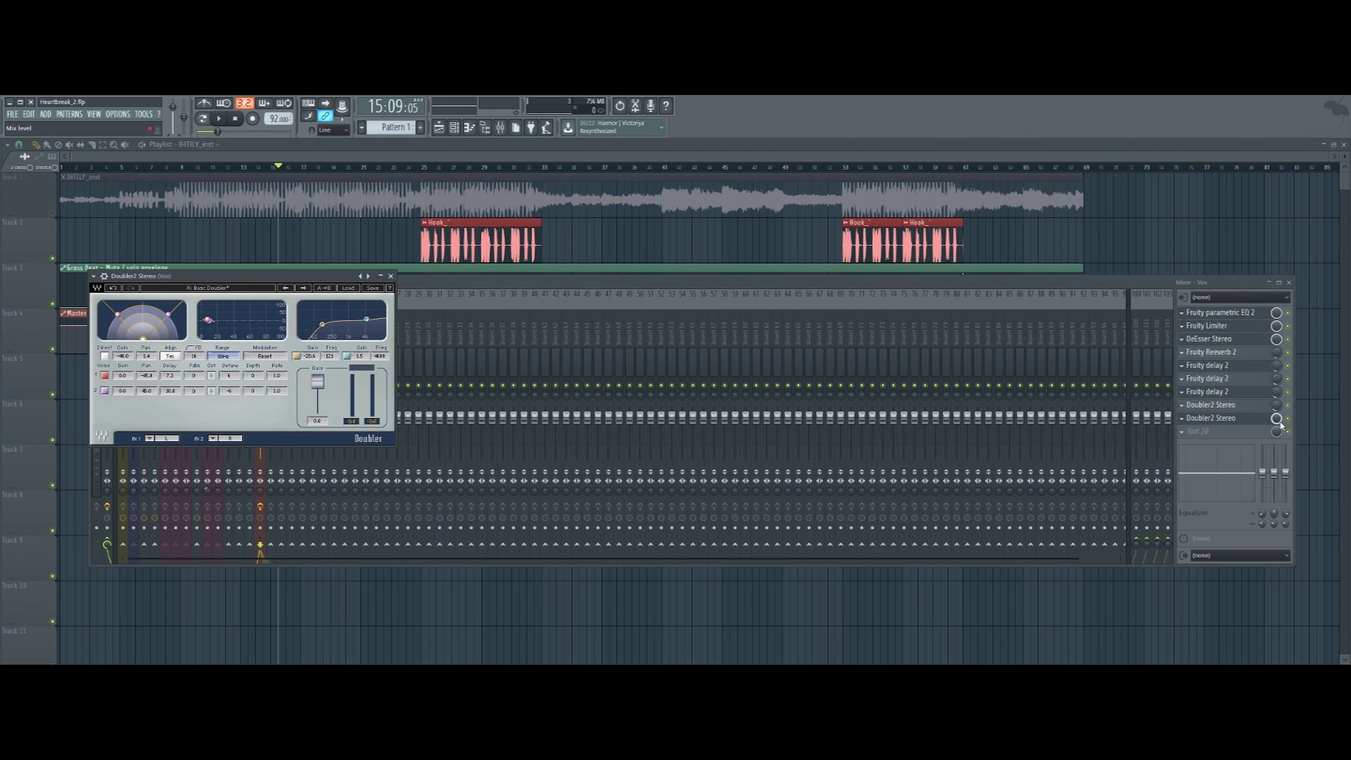
# Turn down the mix level of the second Doubler2 in the Vox track's ninth slot and play the vocals
pyautogui.moveTo(1279, 422); pyautogui.dragTo(1279, 458)
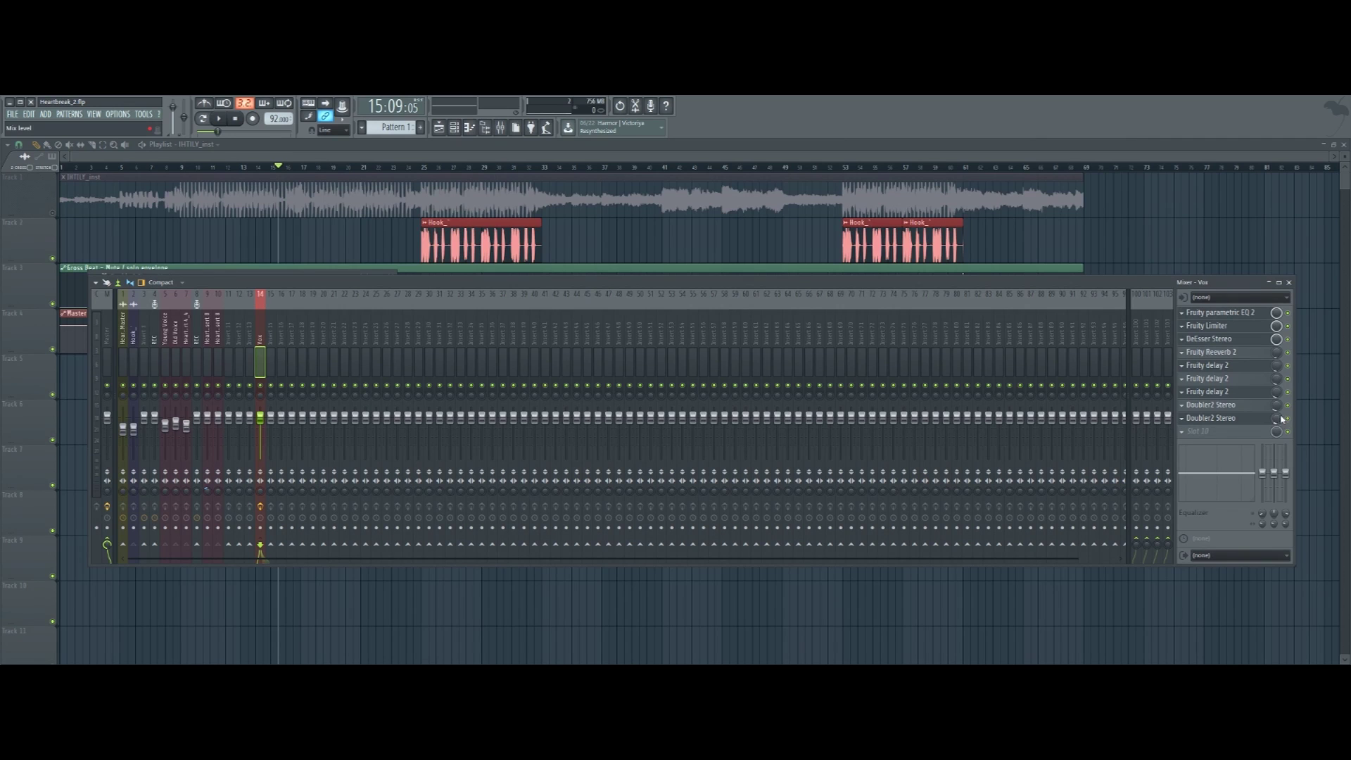
pyautogui.press('space')
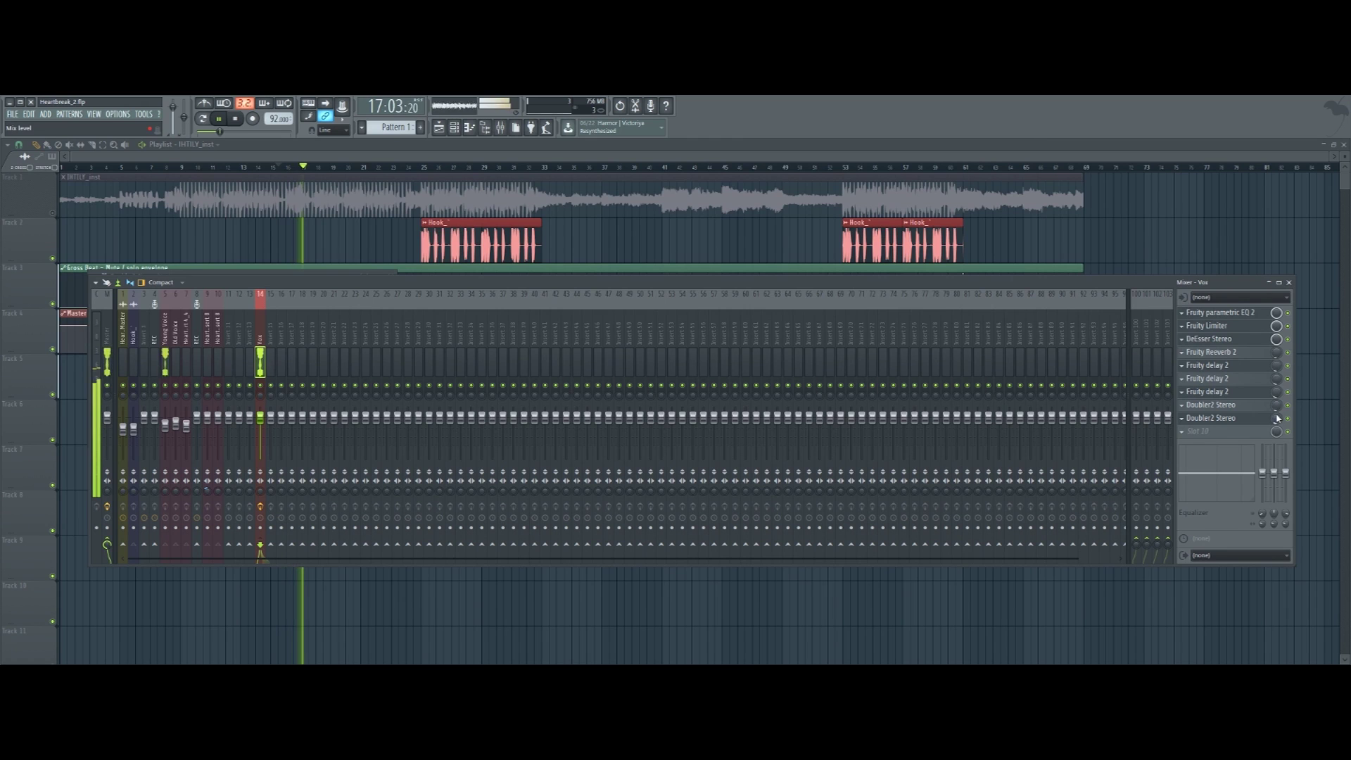
pyautogui.moveTo(1275, 395); pyautogui.dragTo(1275, 393)
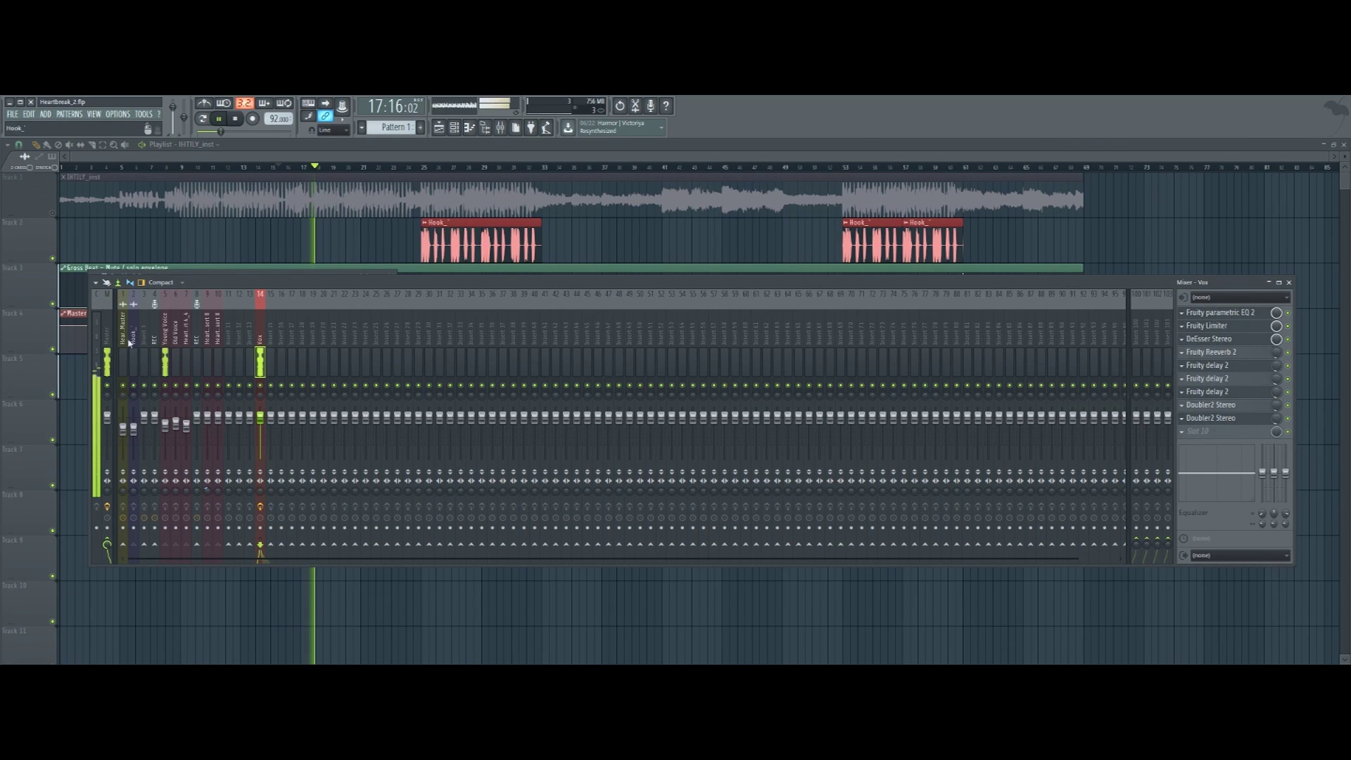
# Unmute the instrumental on Track 1 and play the song with the vocals while watching the mixer levels
pyautogui.press('space')
pyautogui.click(53, 214)
pyautogui.press('space')
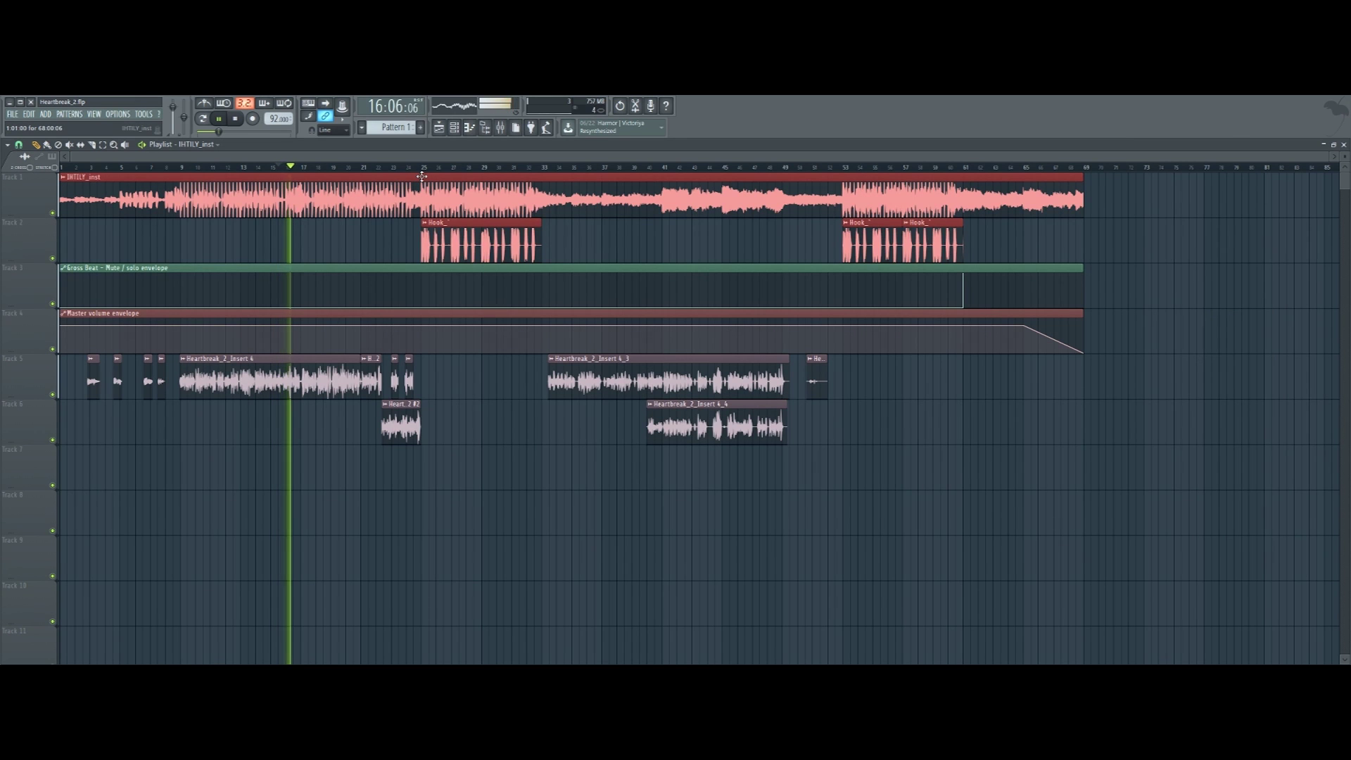
pyautogui.click(499, 128)
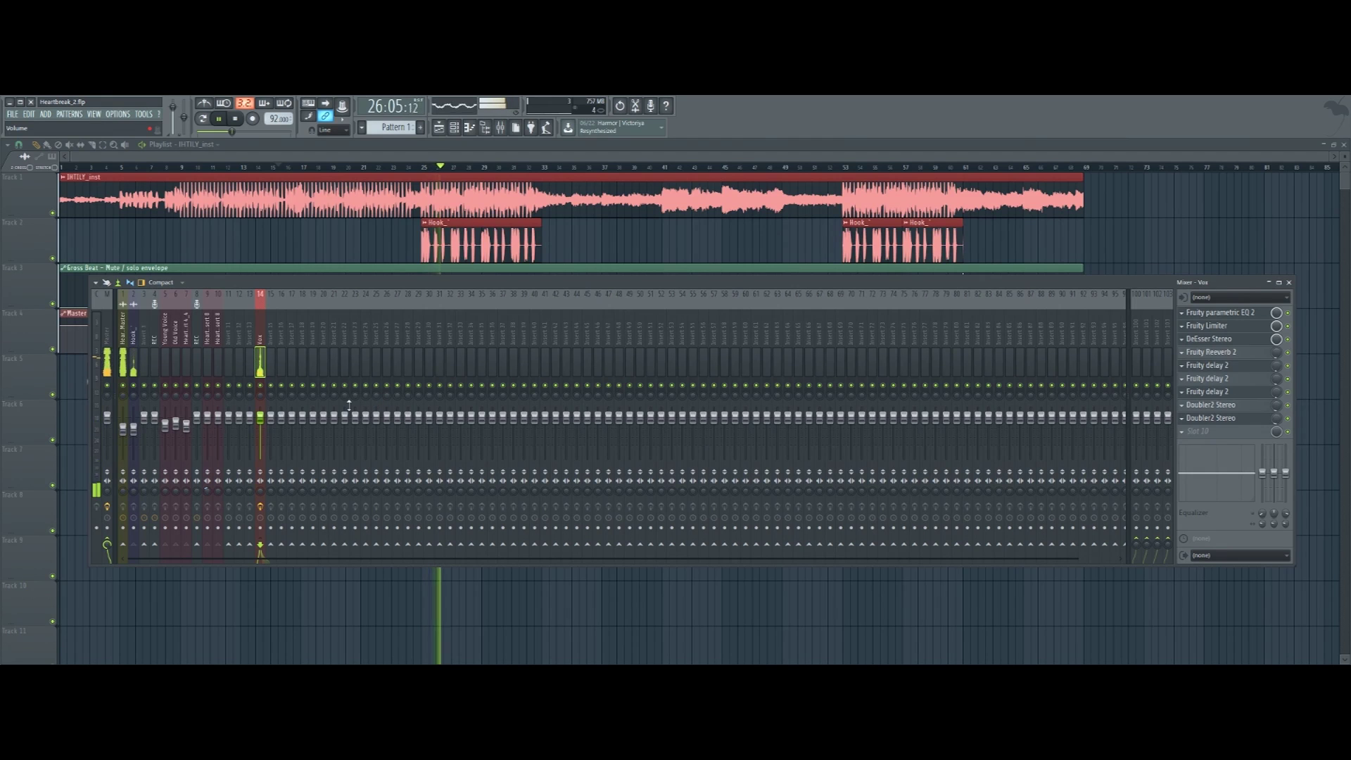
pyautogui.press('space')
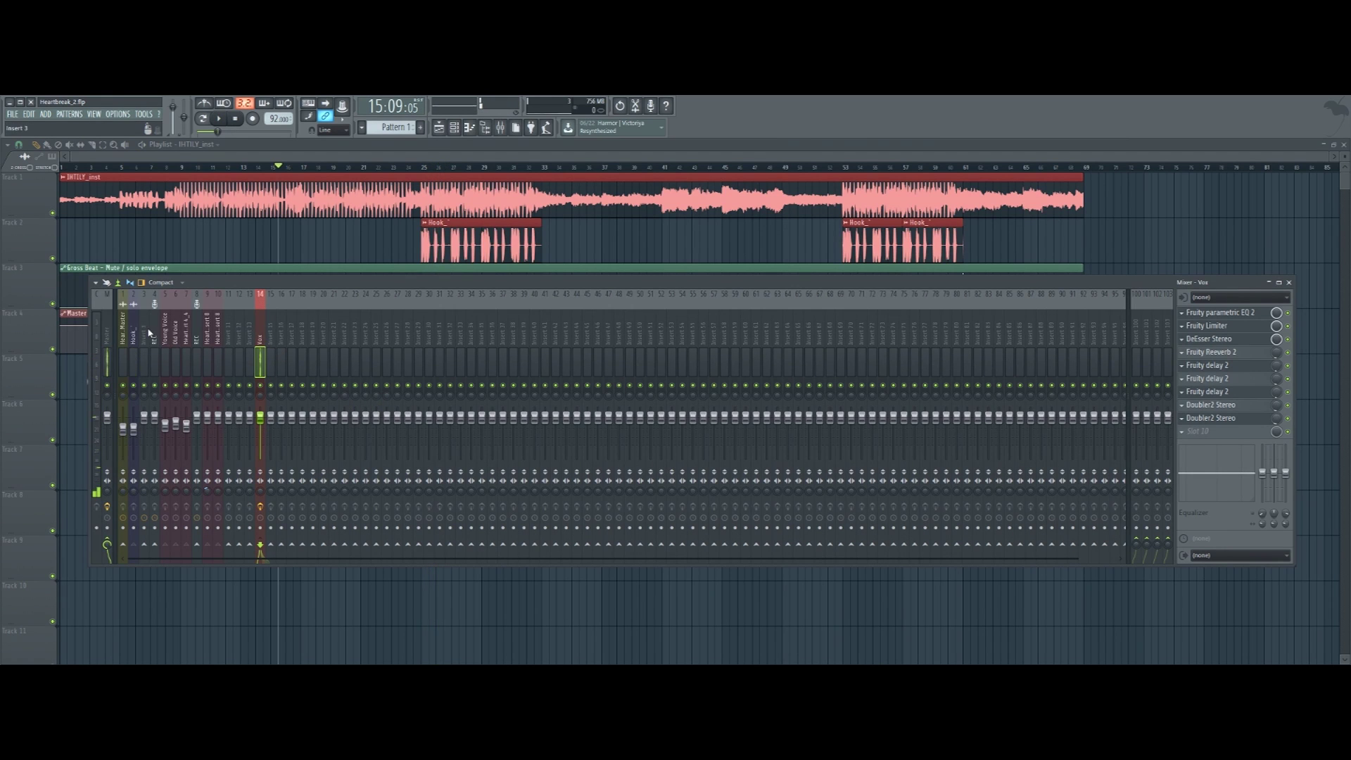
# Add Fruity Delay 2 to the first effect slot of the Hook_ mixer track and close its window
pyautogui.click(133, 326)
pyautogui.click(1178, 314)
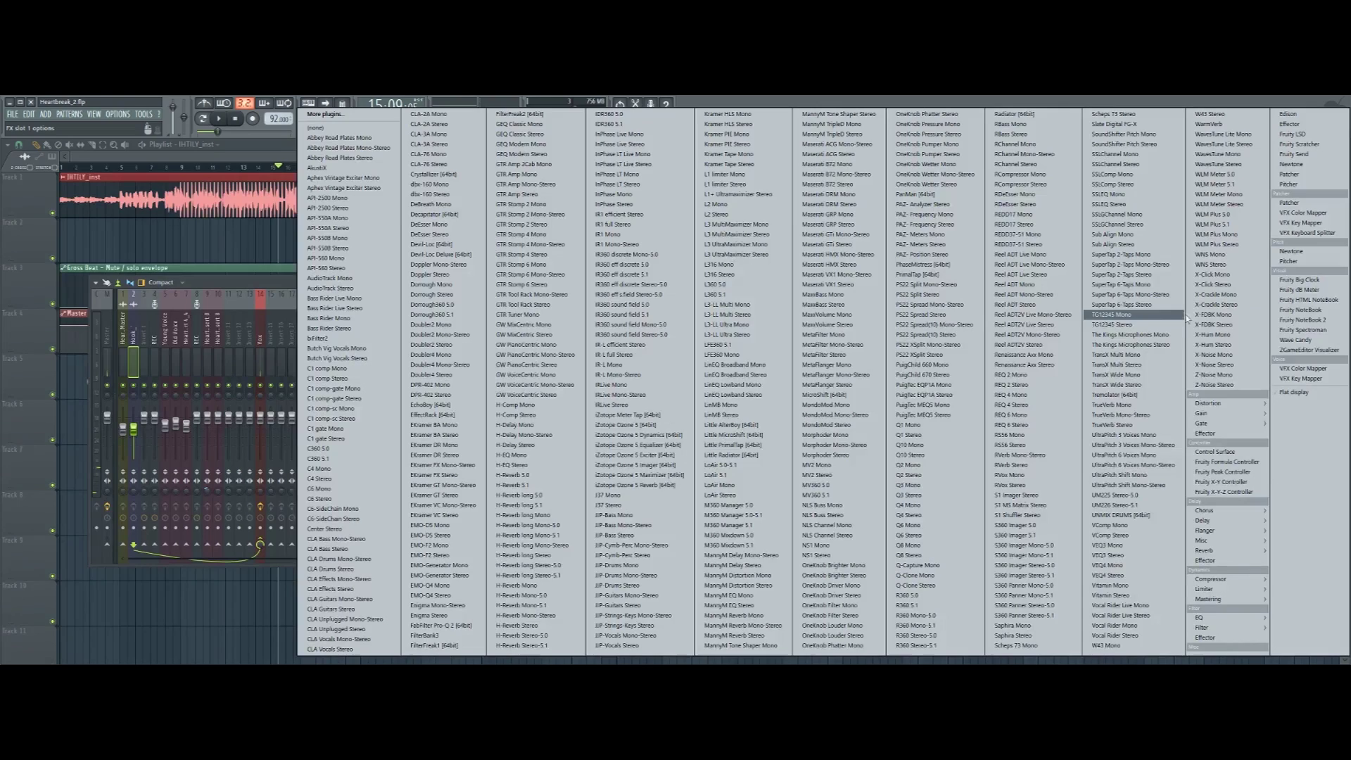
pyautogui.moveTo(1218, 520)
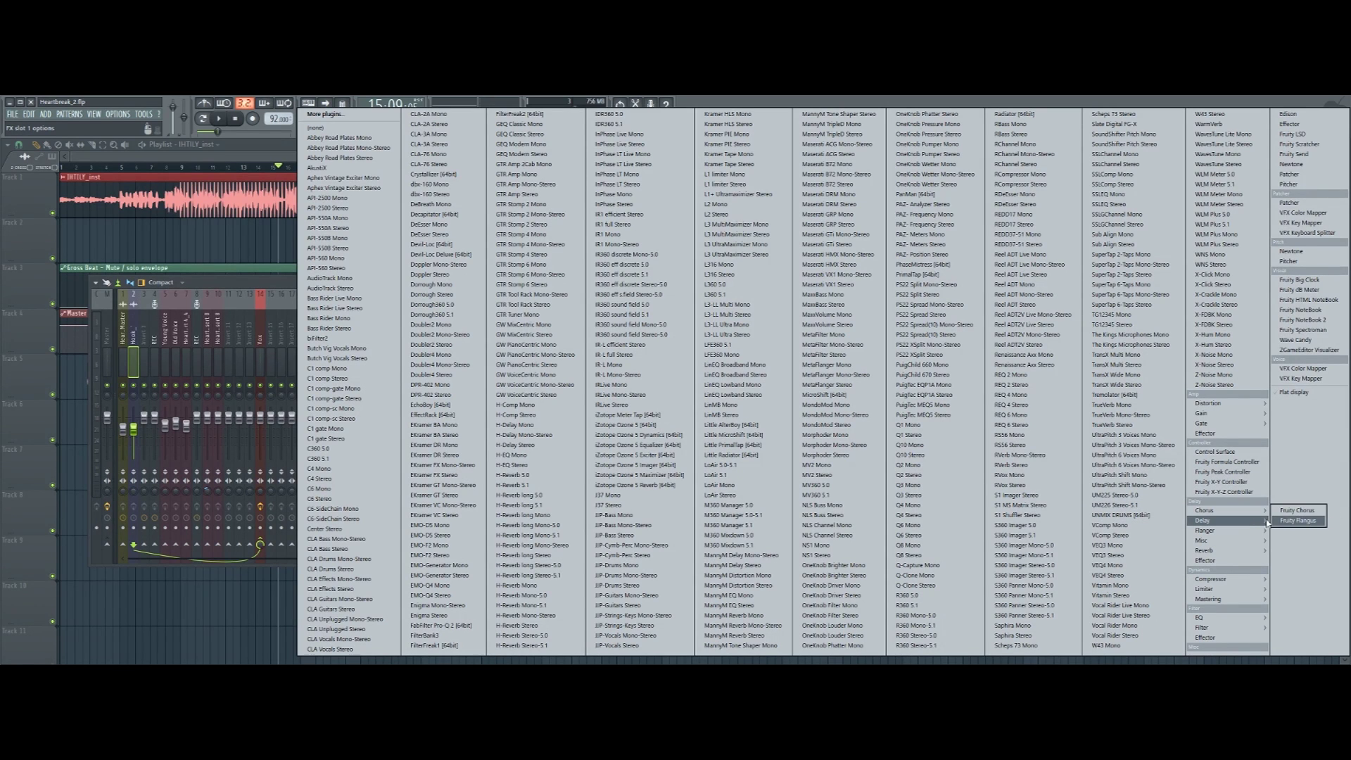
pyautogui.click(1309, 529)
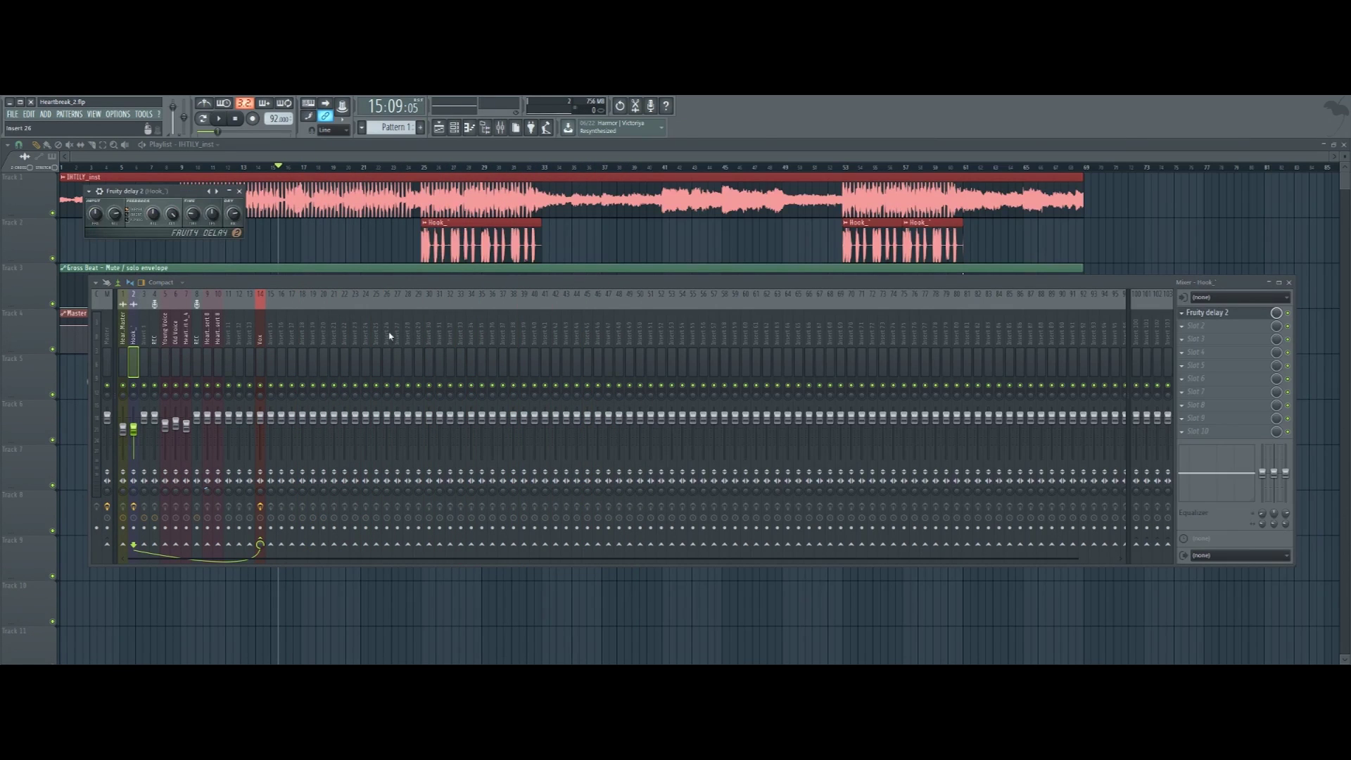
pyautogui.moveTo(185, 191); pyautogui.dragTo(629, 395)
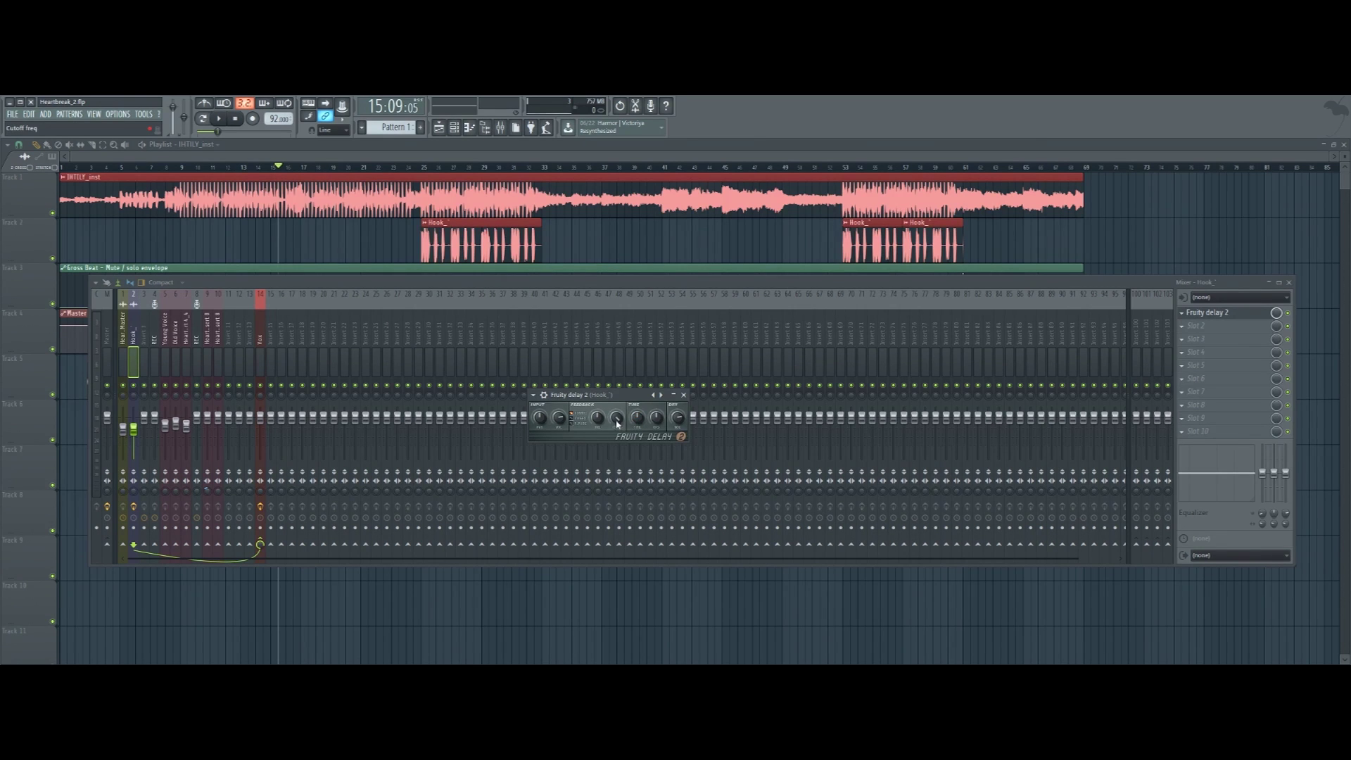
pyautogui.click(683, 394)
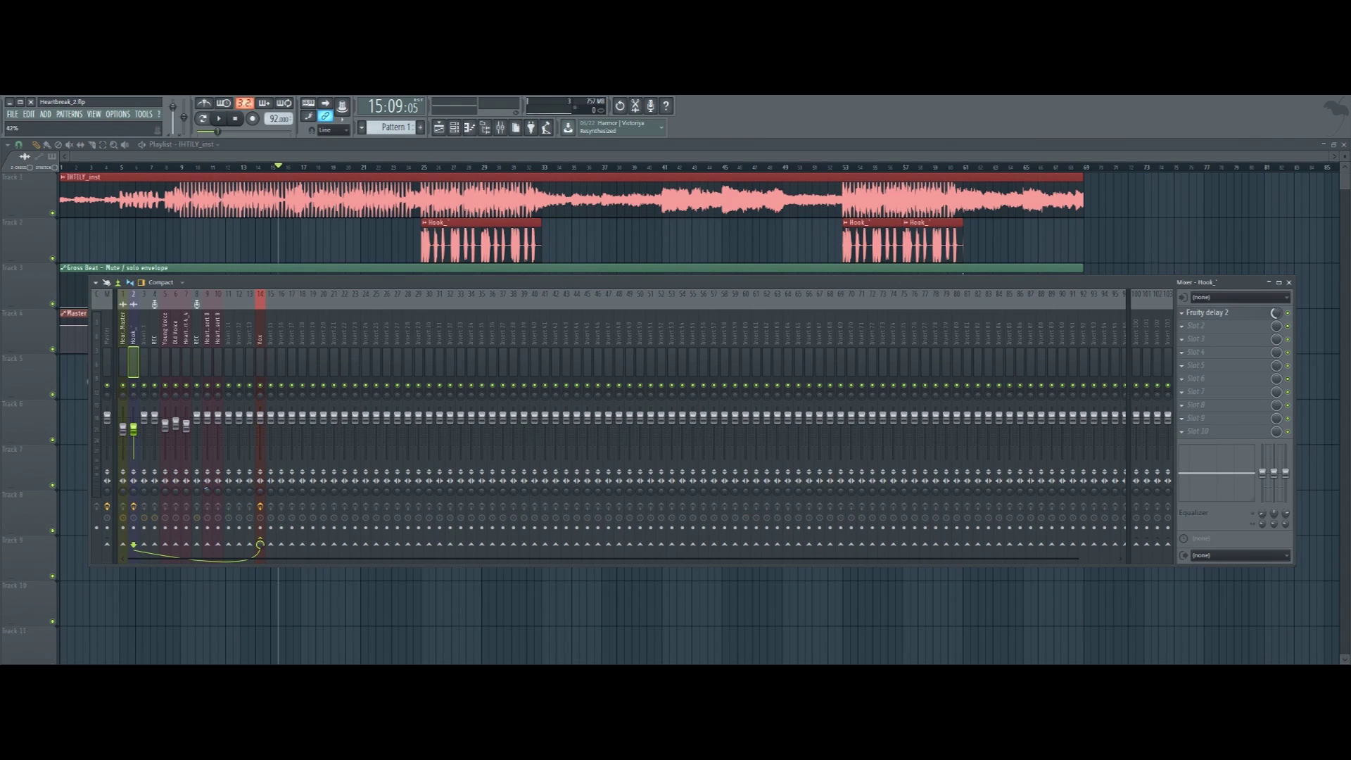
# Mute the instrumental on Track 1 and play the hook from its start while lowering the hook delay's mix level
pyautogui.press('F9')
pyautogui.click(420, 168)
pyautogui.click(55, 215)
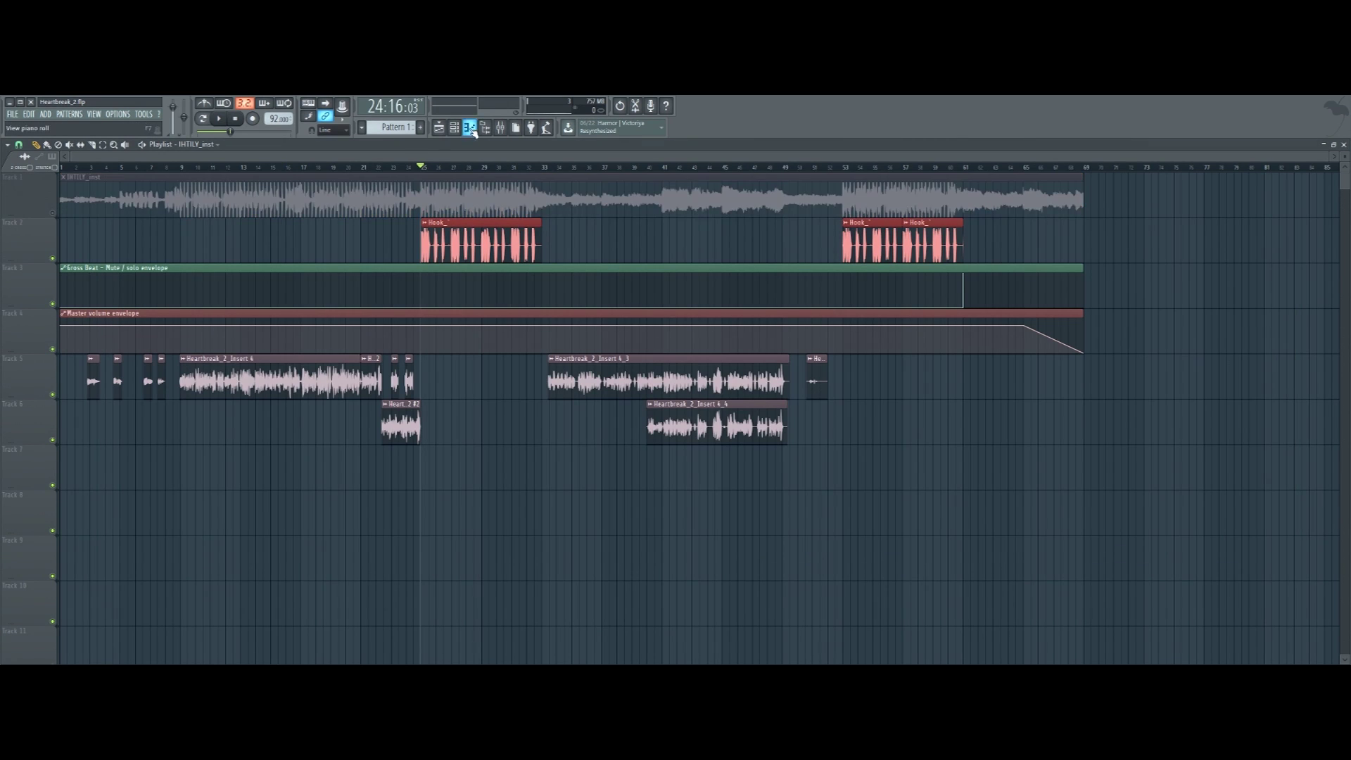
pyautogui.press('F9')
pyautogui.press('space')
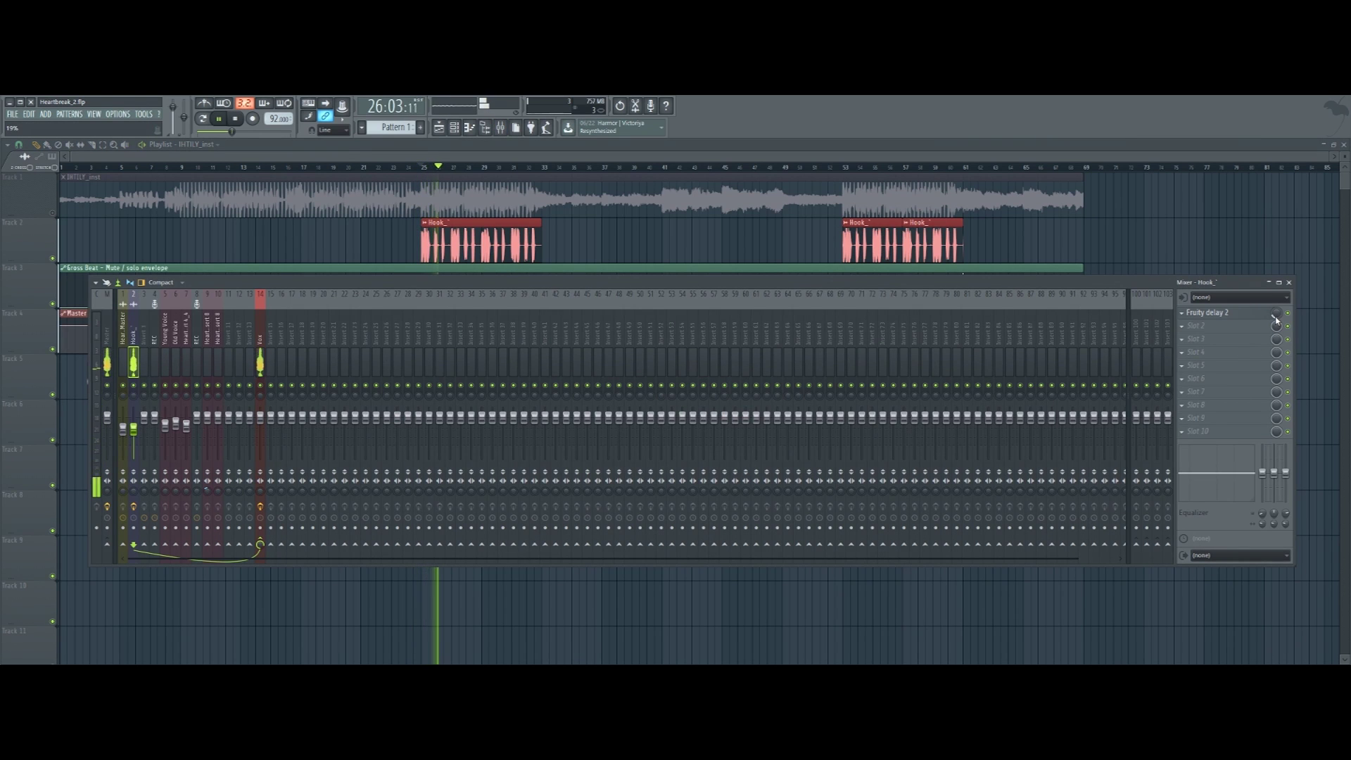
# Open the Hook_ track's Fruity Delay 2 and adjust its delay time while replaying the hook
pyautogui.click(1247, 319)
pyautogui.press('space')
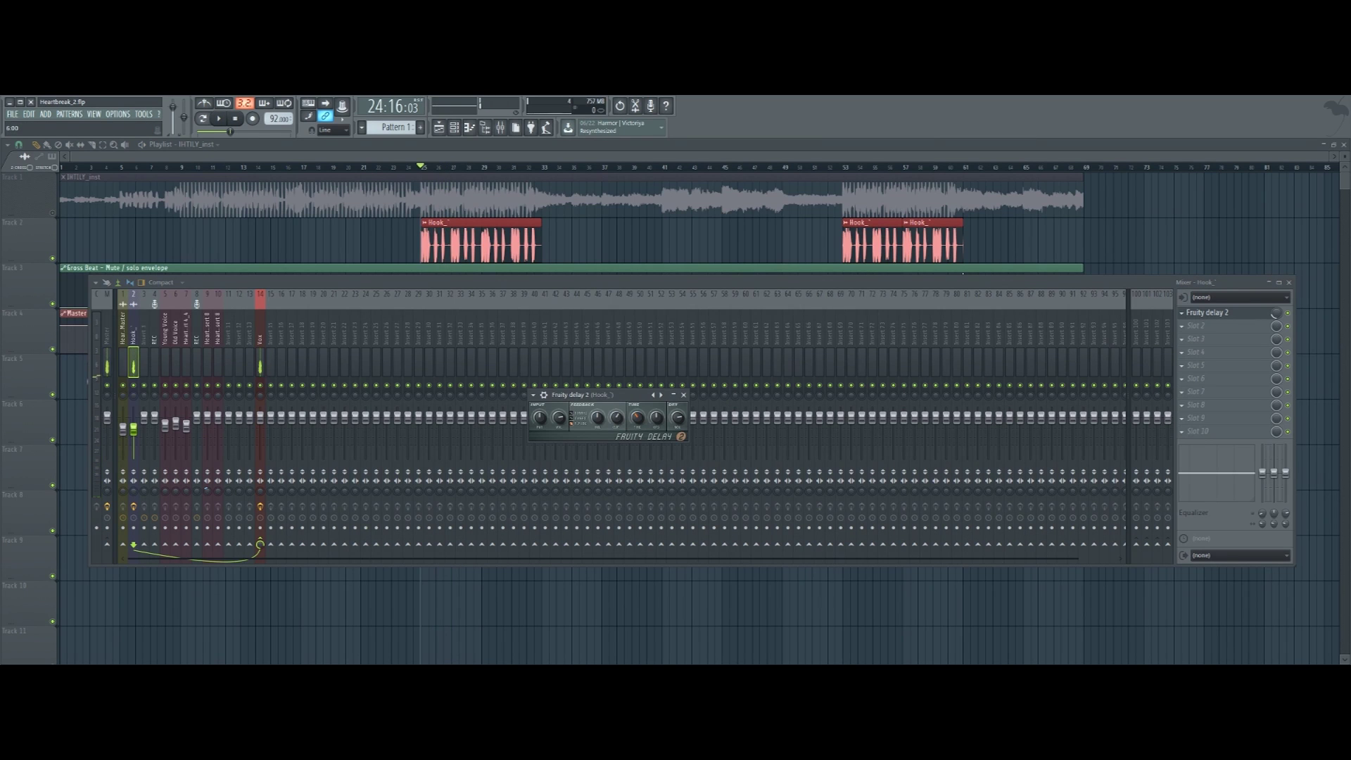
pyautogui.press('space')
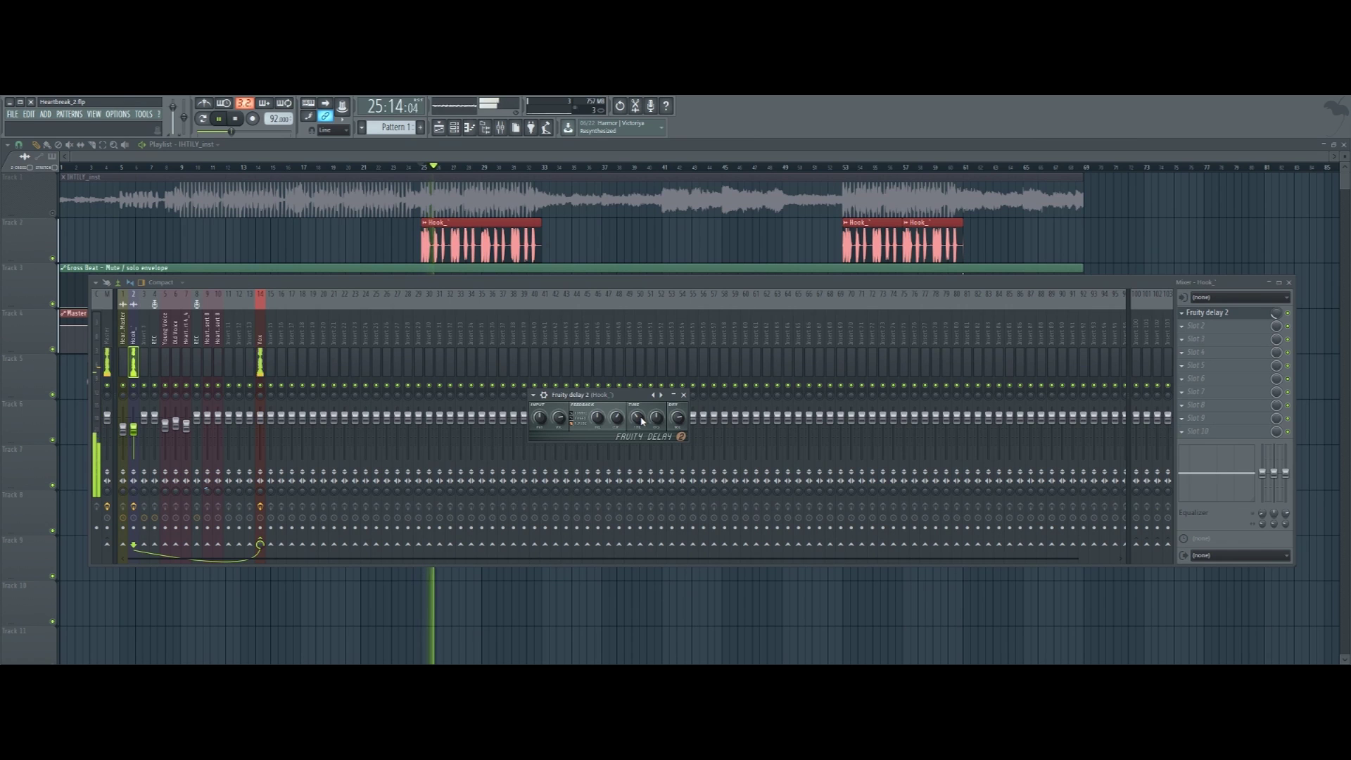
pyautogui.press('space')
pyautogui.press('space')
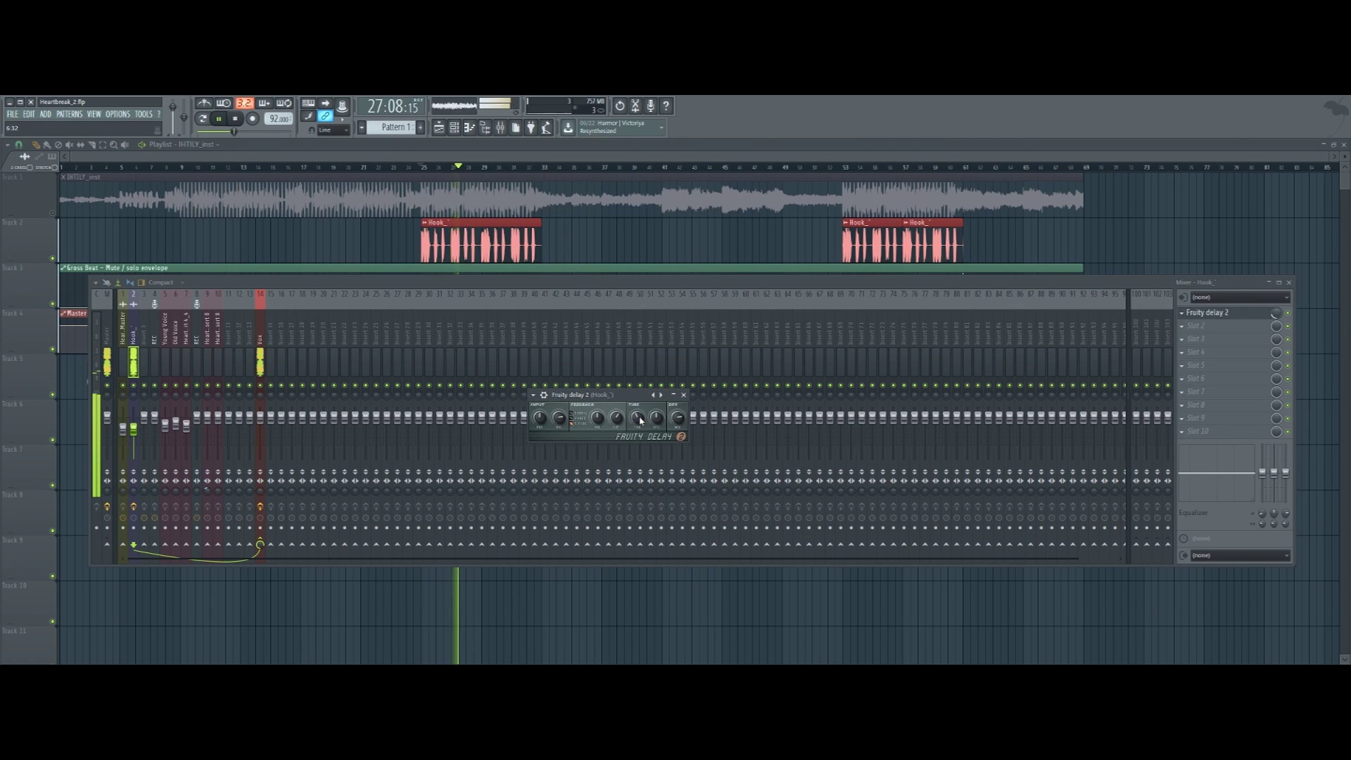
pyautogui.moveTo(638, 419); pyautogui.dragTo(637, 425)
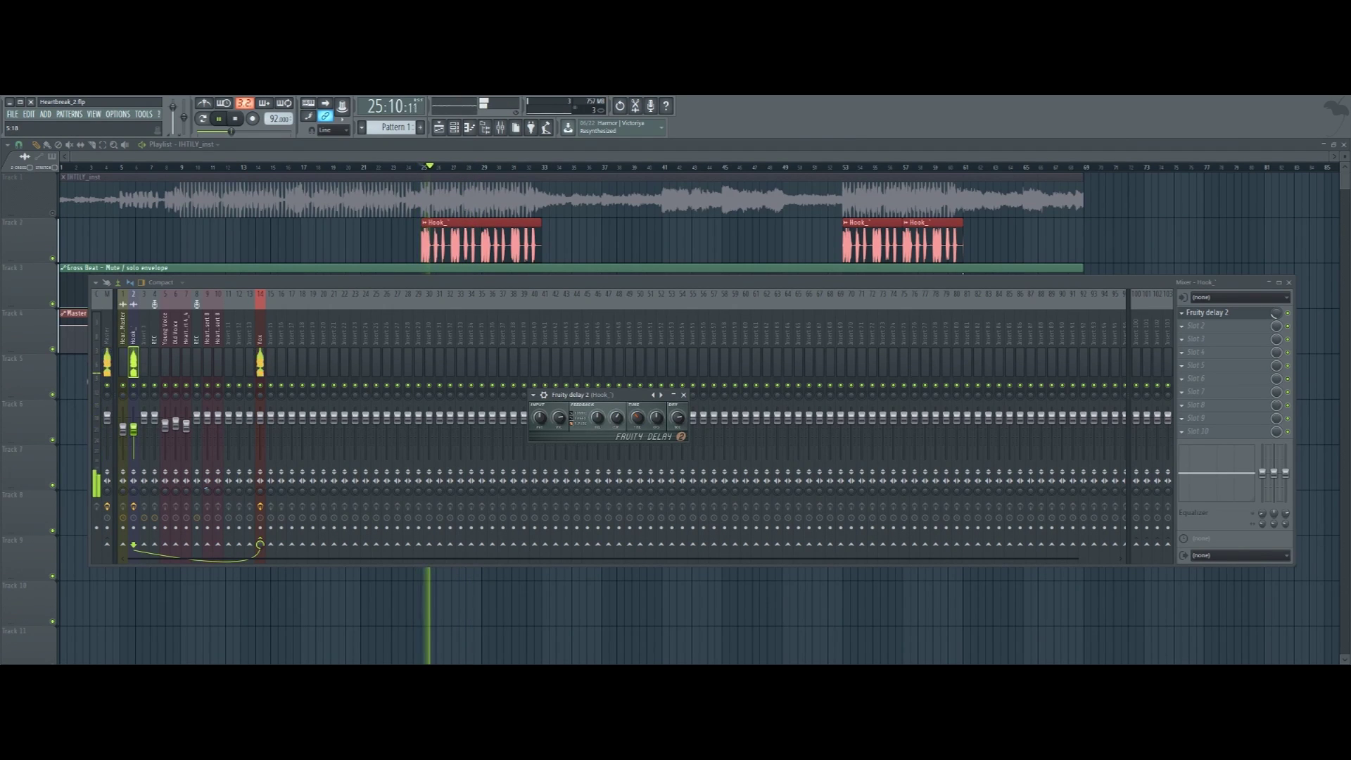
pyautogui.press('space')
pyautogui.click(533, 395)
pyautogui.moveTo(549, 427)
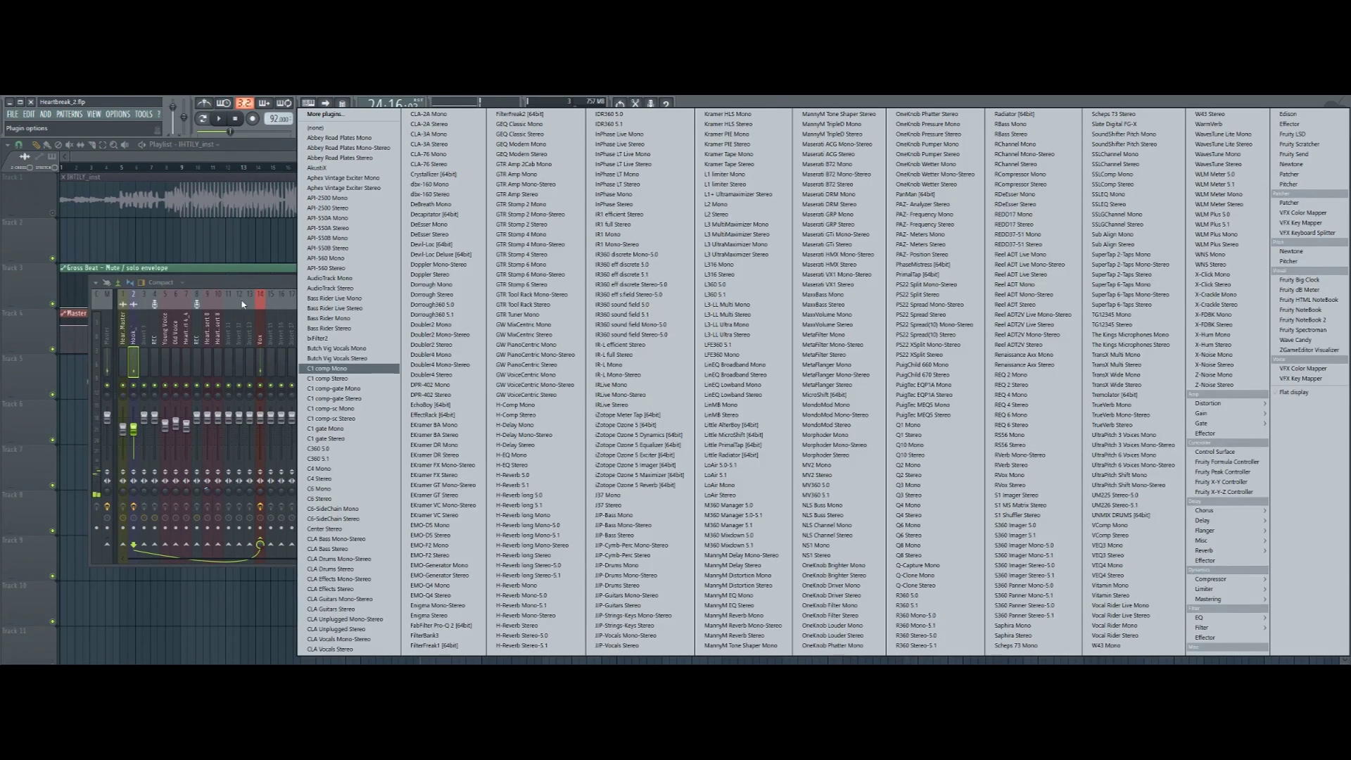
pyautogui.click(262, 284)
# Replay the hook without the instrumental and reopen the Hook_ track's Fruity Delay 2 to check the echo
pyautogui.press('space')
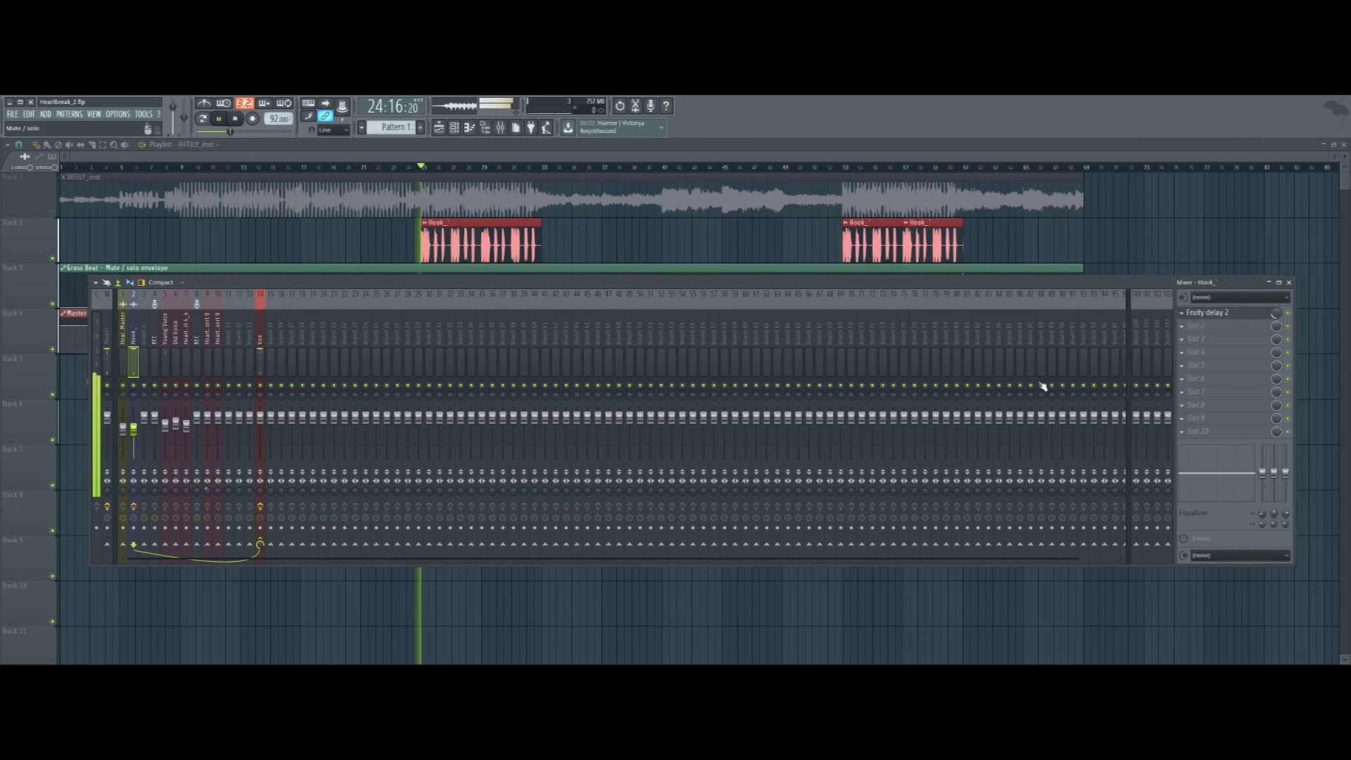
pyautogui.click(1245, 314)
pyautogui.press('space')
pyautogui.press('space')
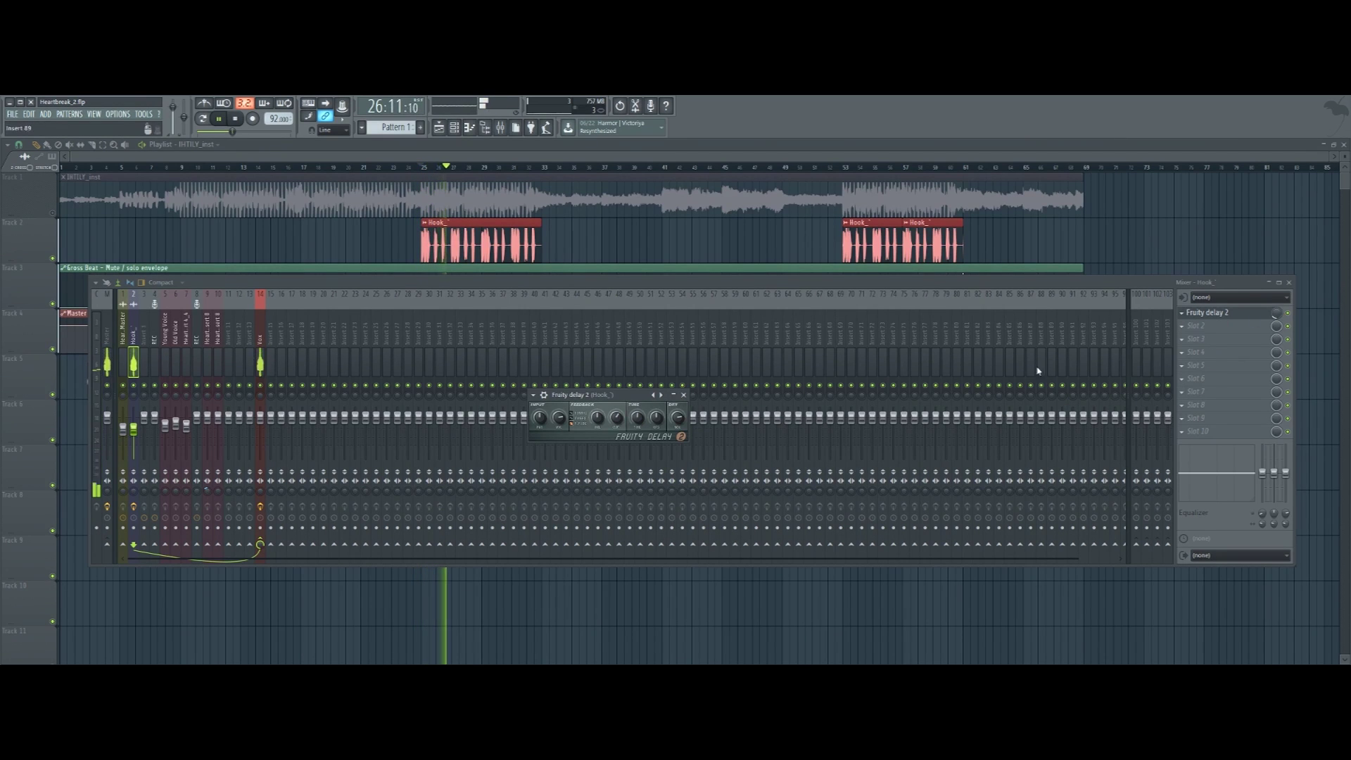
# Unmute the instrumental on Track 1, play the hook against it and close the hook's delay window
pyautogui.press('space')
pyautogui.click(54, 217)
pyautogui.press('space')
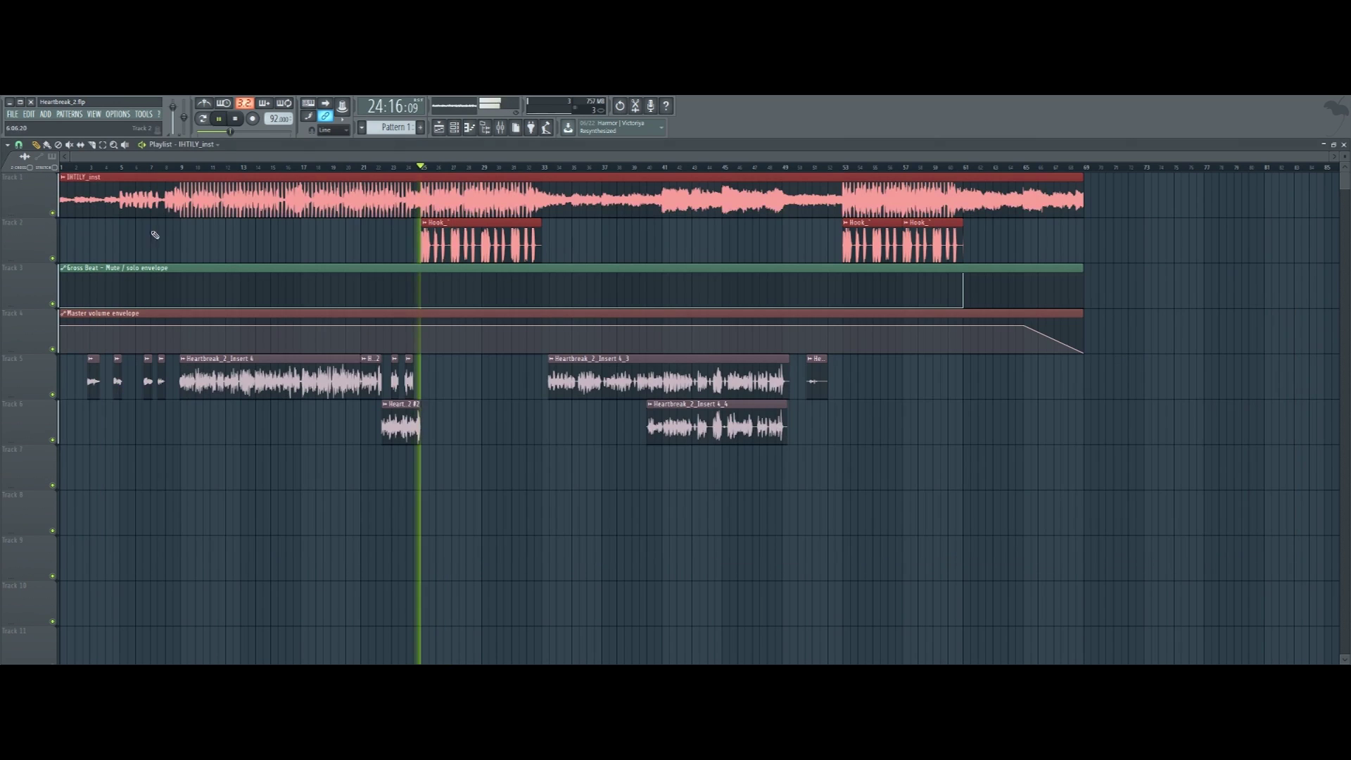
pyautogui.click(1082, 308)
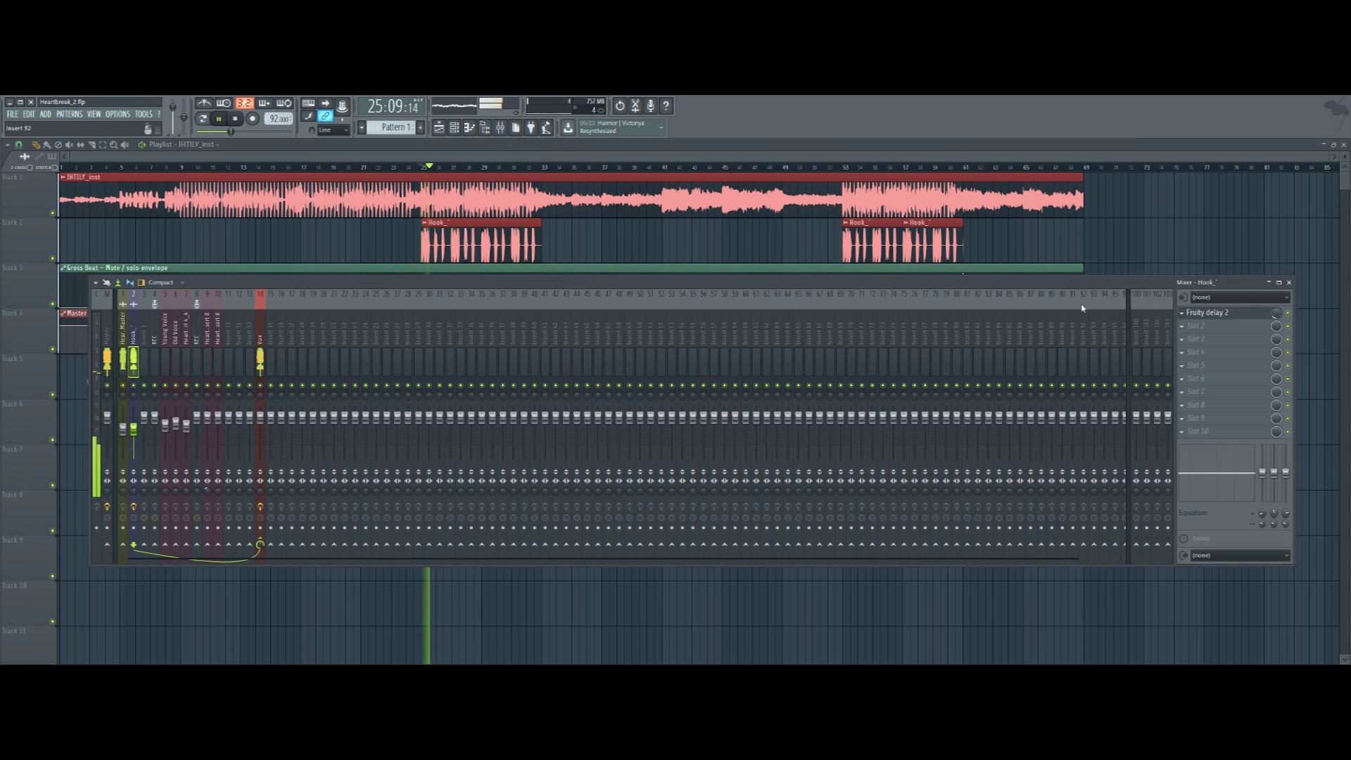
pyautogui.click(1208, 313)
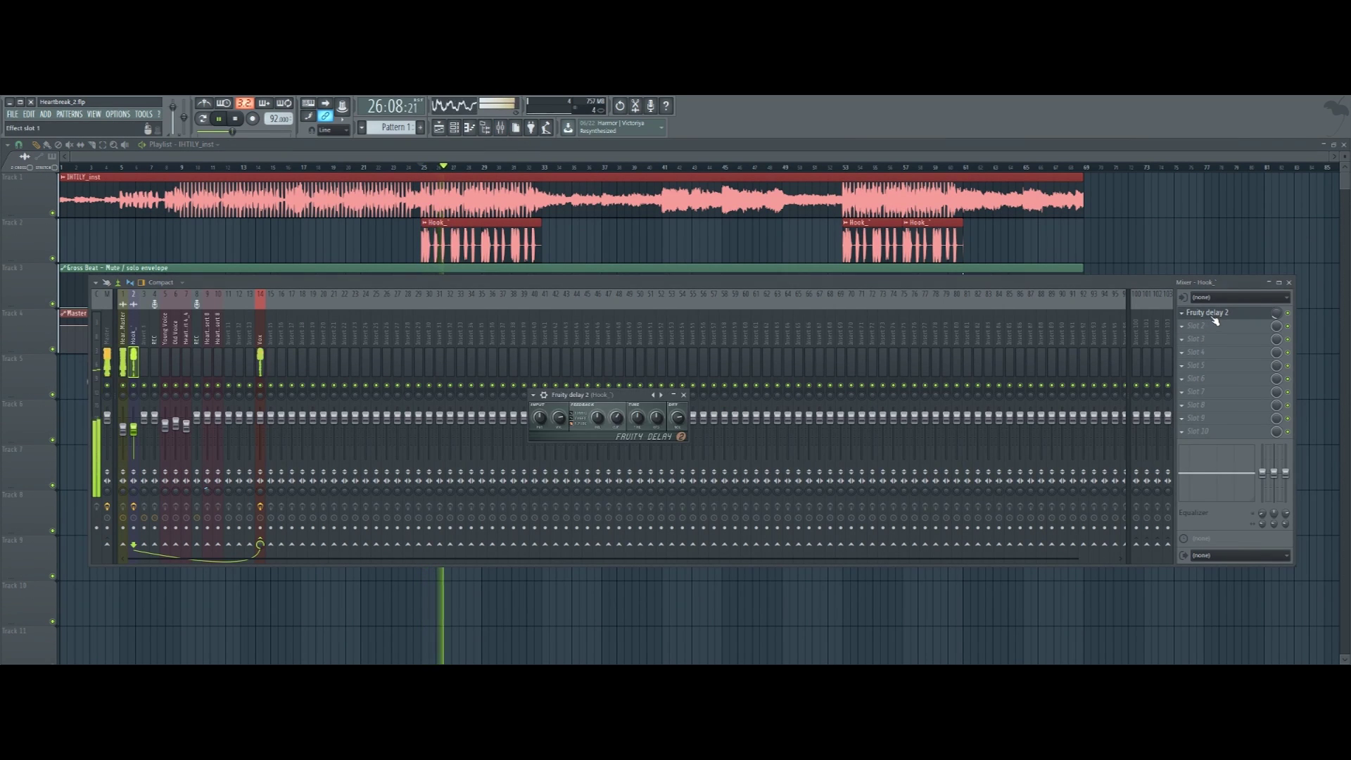
pyautogui.click(683, 395)
pyautogui.click(505, 157)
pyautogui.press('space')
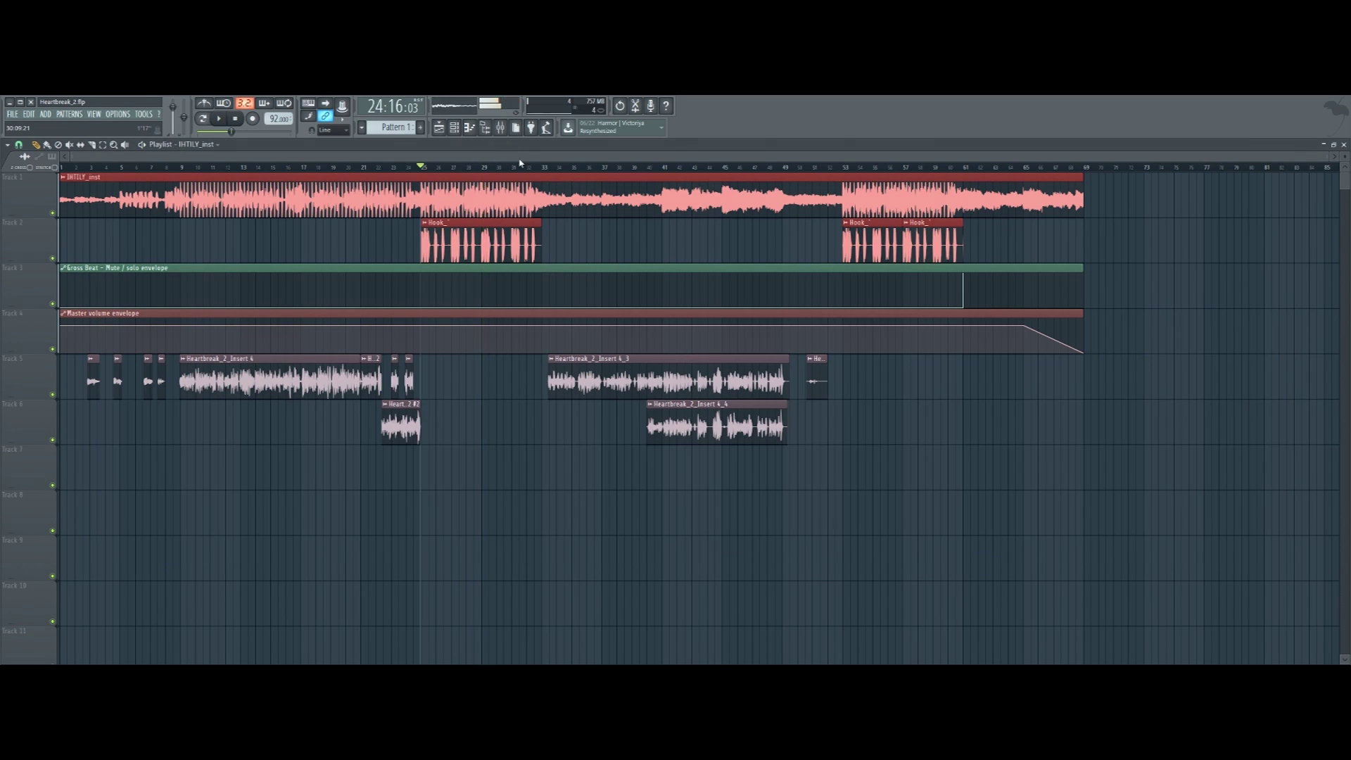
# Set the playhead to bar 40 at the start of the Heartbreak_2_Insert 4_4 clip and play that section with the mixer open
pyautogui.click(653, 167)
pyautogui.moveTo(657, 169); pyautogui.dragTo(648, 169)
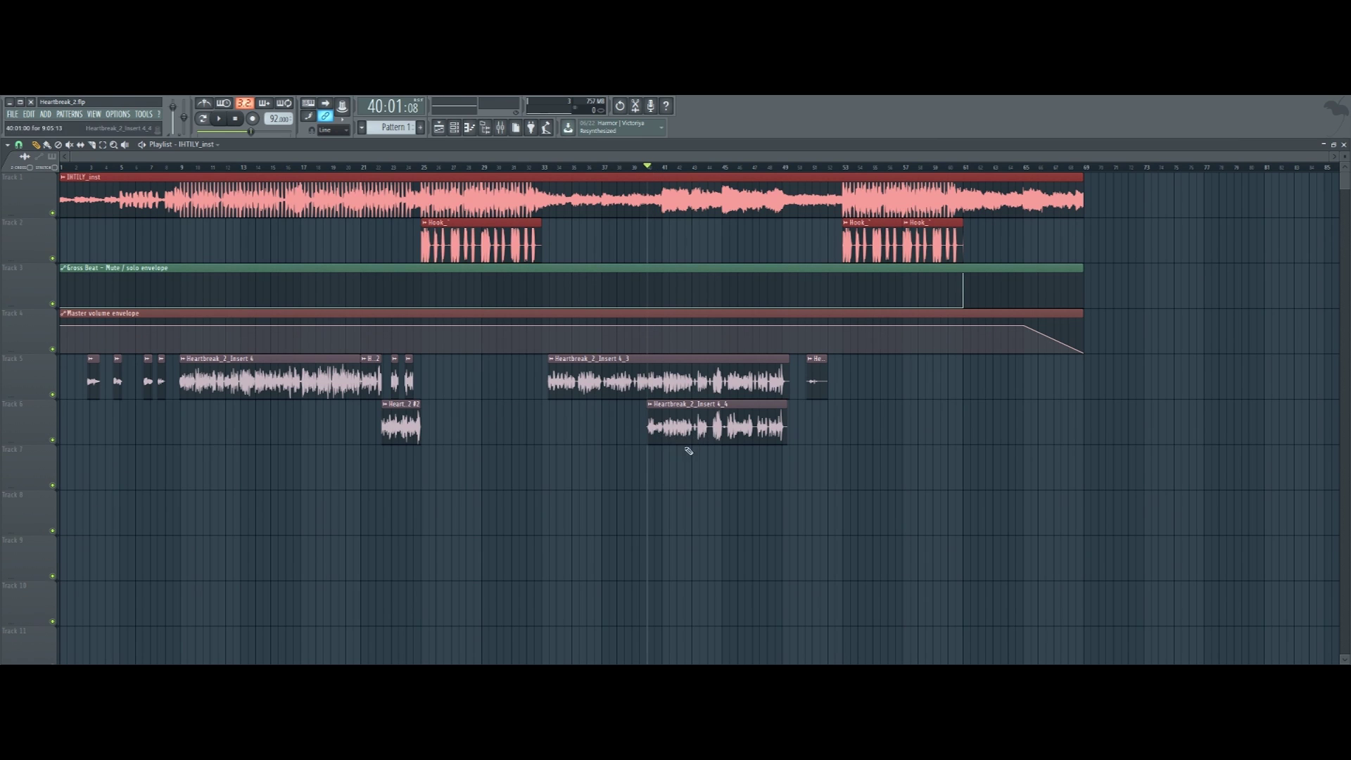
pyautogui.press('space')
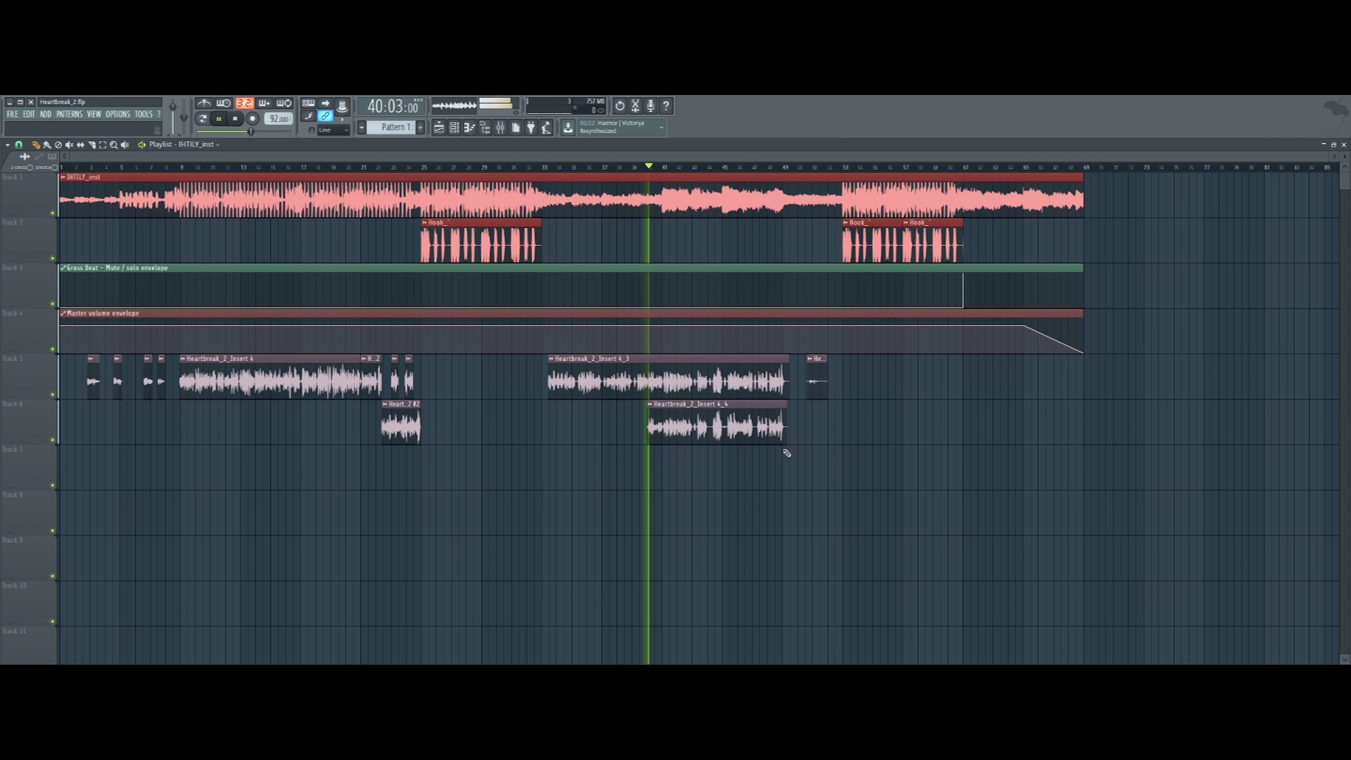
pyautogui.click(500, 133)
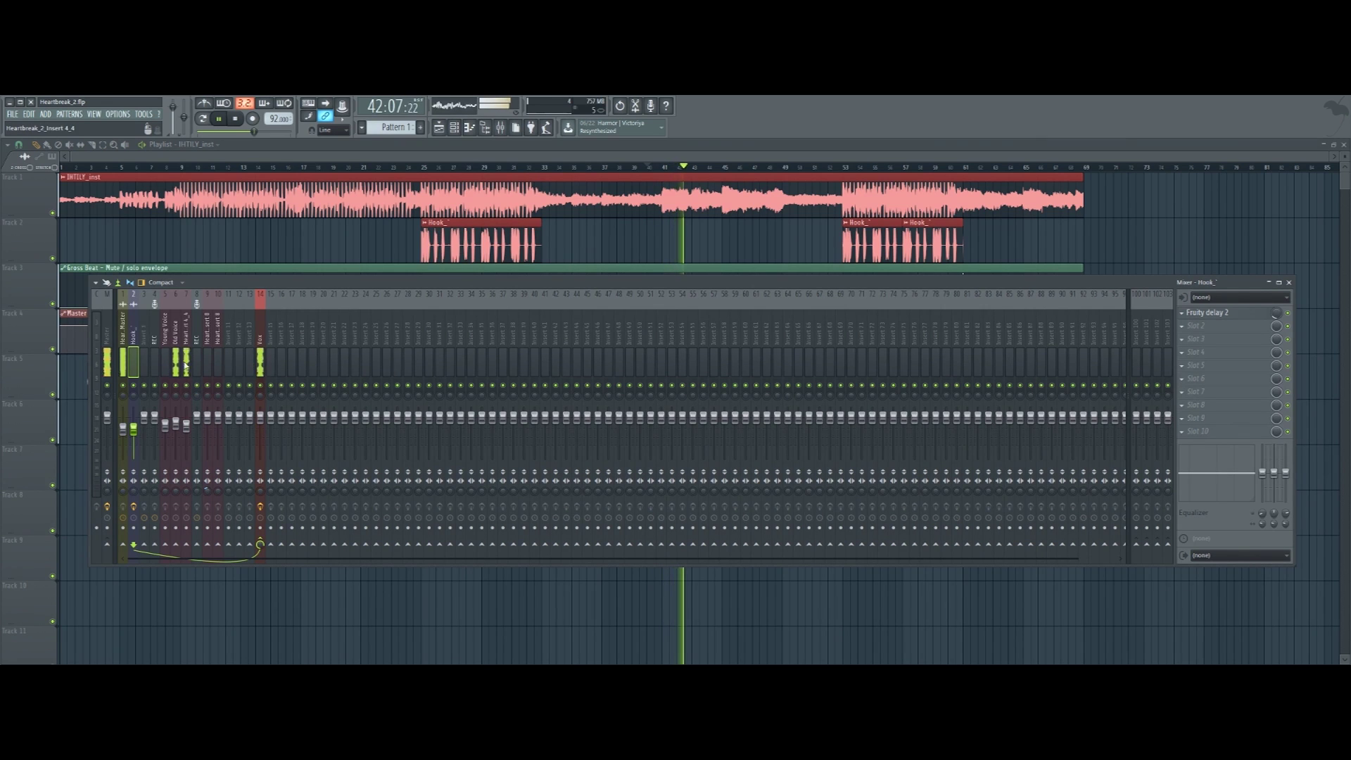
pyautogui.press('space')
# Temporarily mute Track 5 during playback to identify which mixer track carries the Heartbreak_2_Insert 4_4 clip on Track 6
pyautogui.press('F9')
pyautogui.press('space')
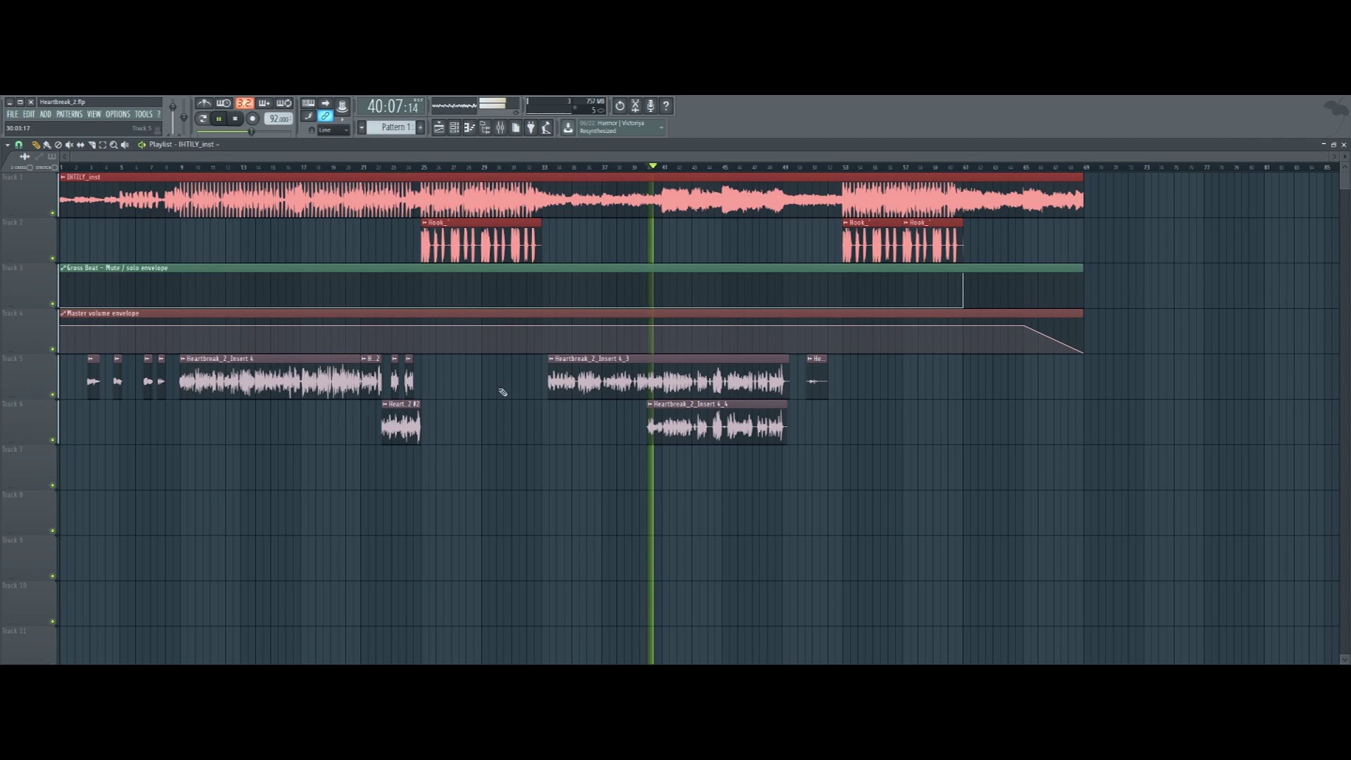
pyautogui.click(53, 395)
pyautogui.click(502, 131)
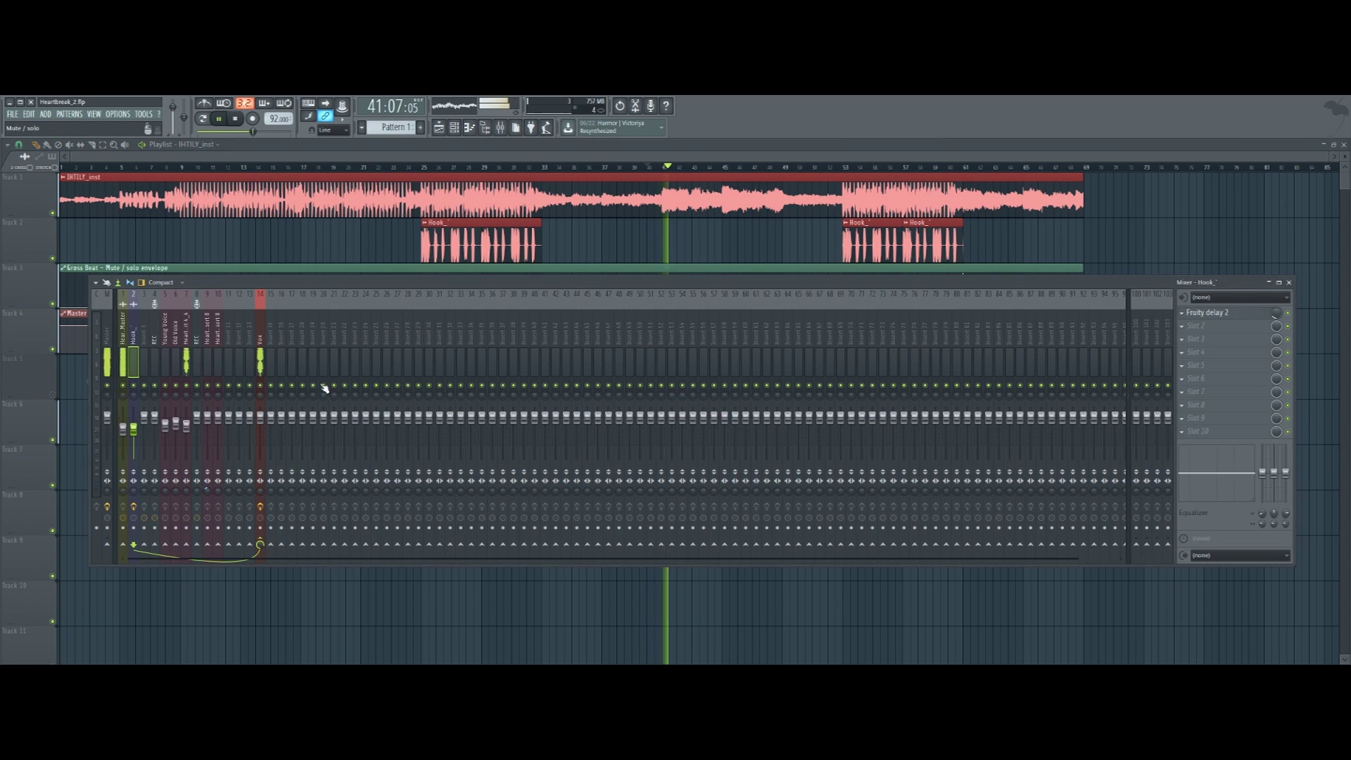
pyautogui.press('F9')
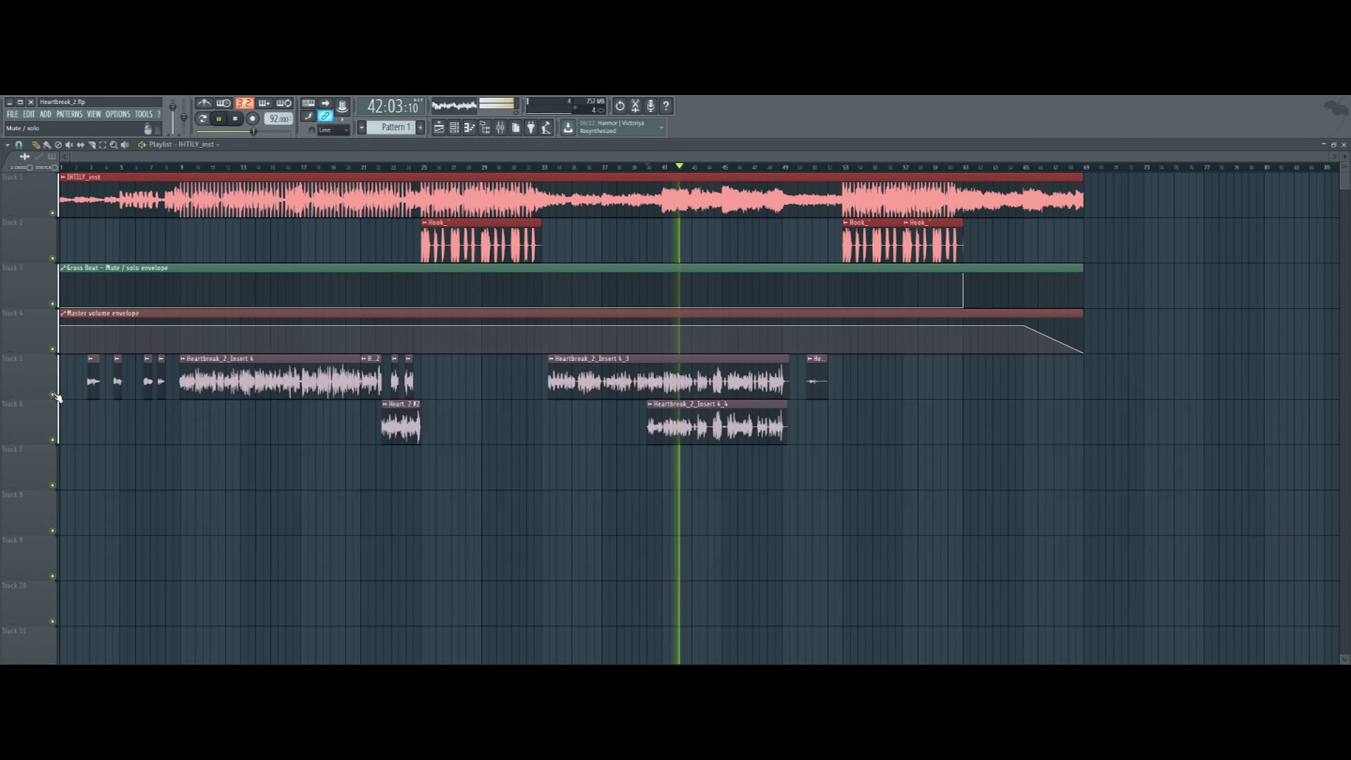
pyautogui.press('space')
pyautogui.press('F9')
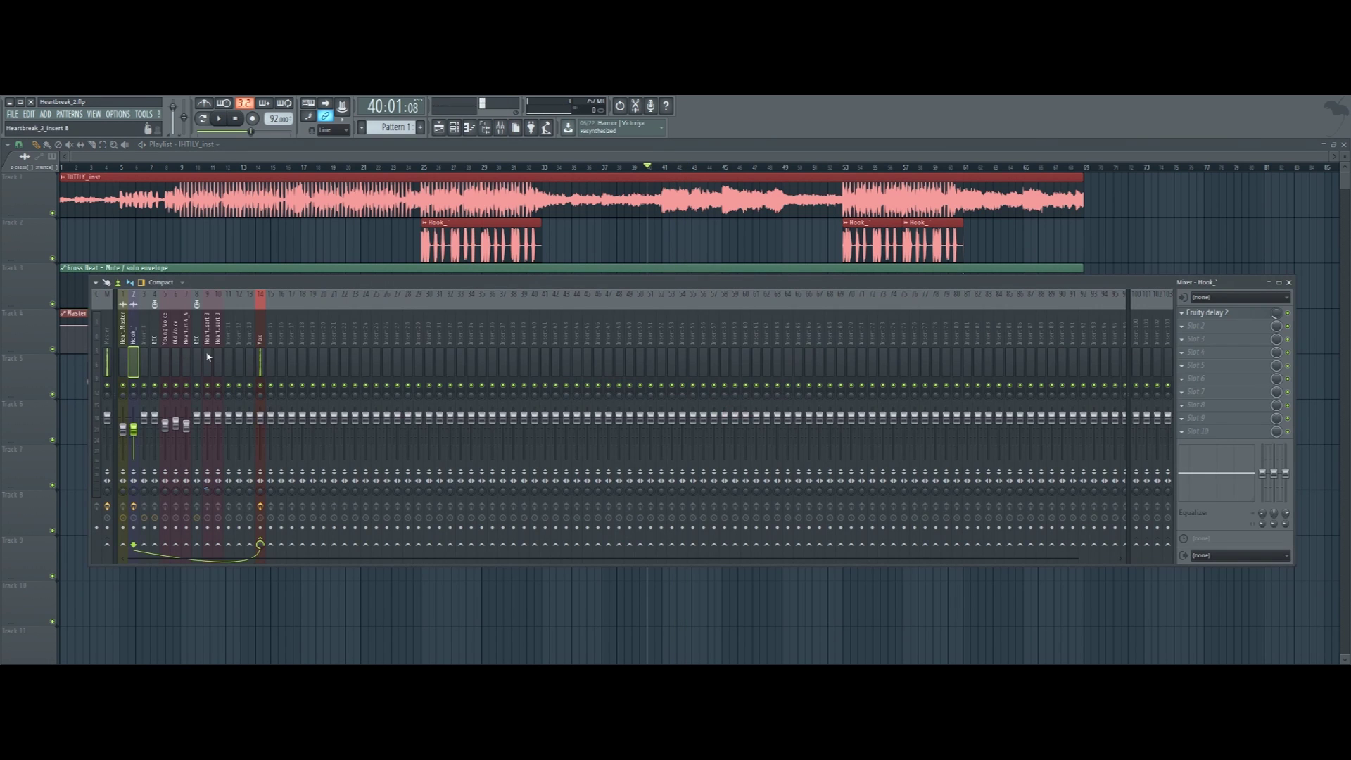
# Solo the mixer track of the Heartbreak_2_Insert 4_4 clip and play it
pyautogui.click(185, 336)
pyautogui.rightClick(186, 337)
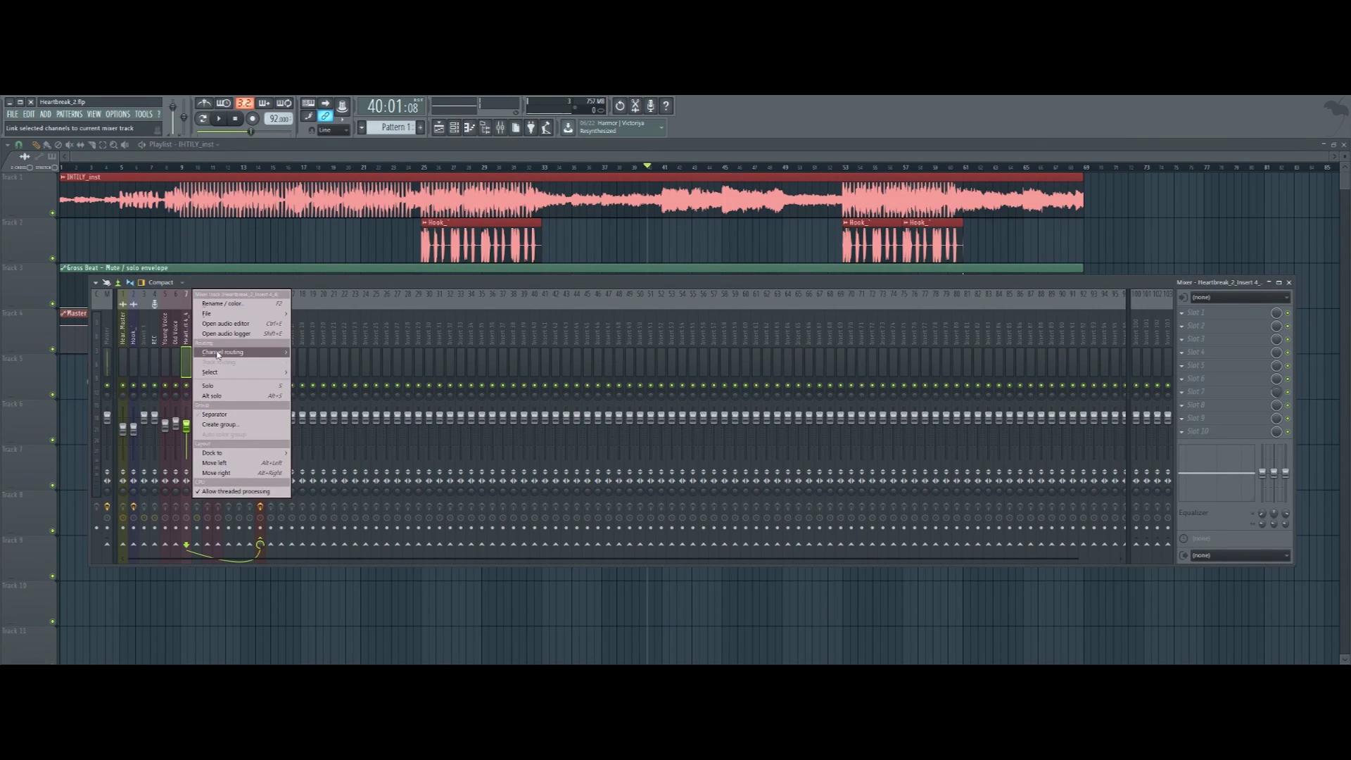
pyautogui.click(201, 387)
pyautogui.press('space')
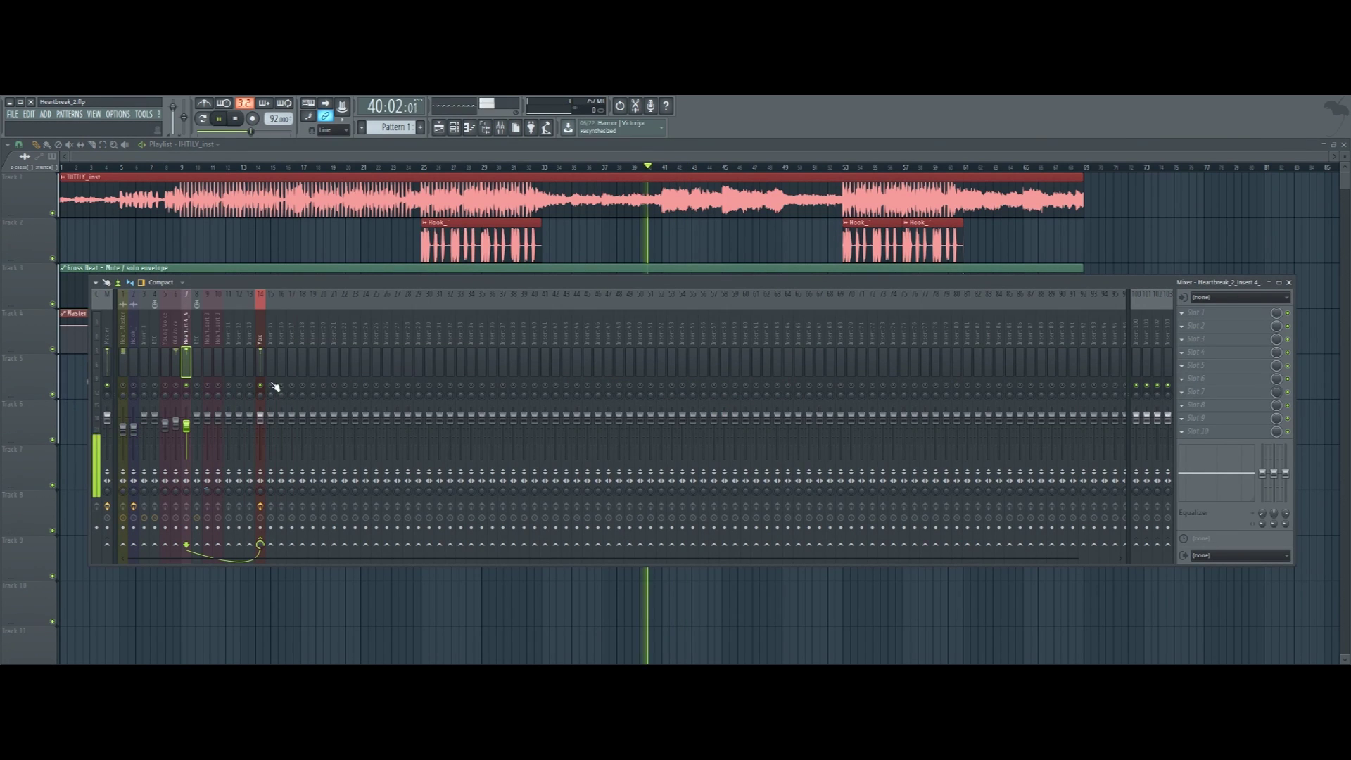
# Add Fruity Fast Dist to the first slot of the soloed Heartbreak_2_Insert 4_4 mixer track and set its mix level to 30% during playback
pyautogui.click(1216, 320)
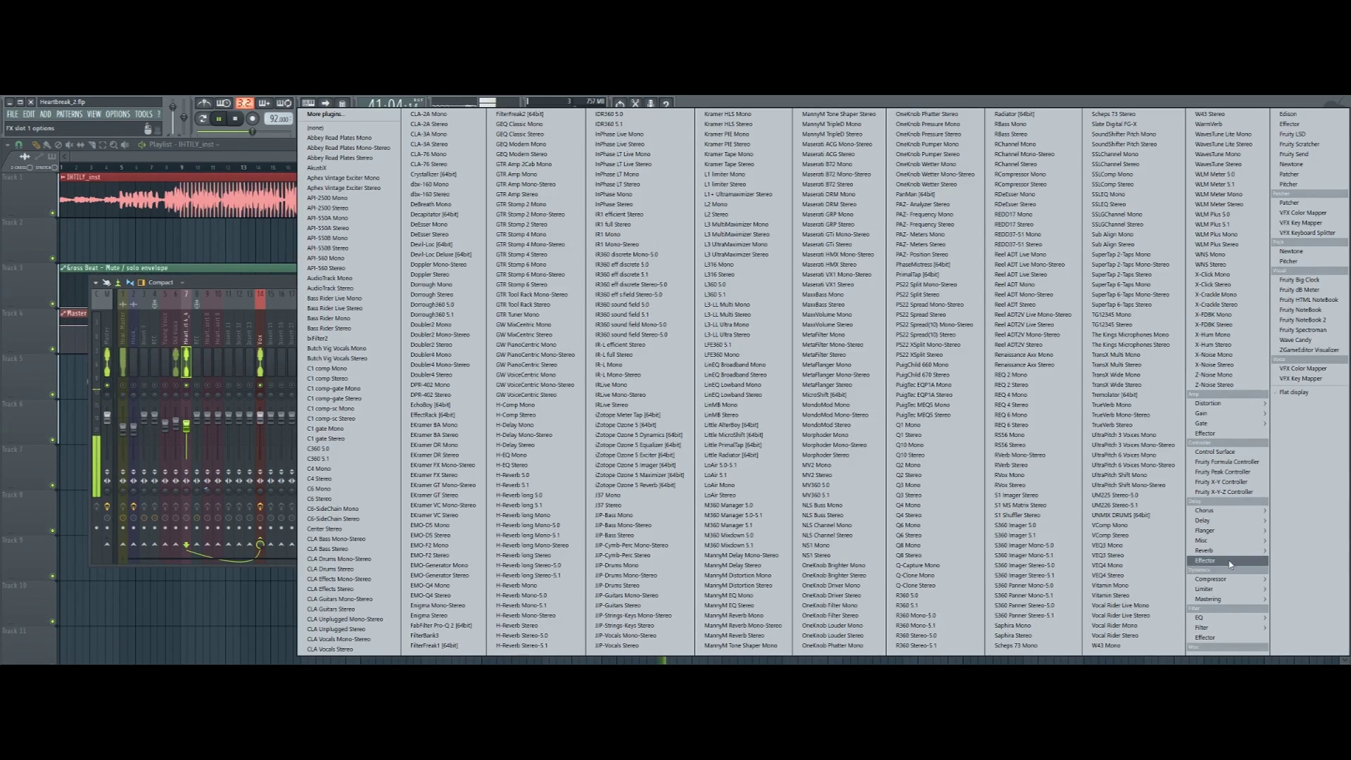
pyautogui.moveTo(1257, 535)
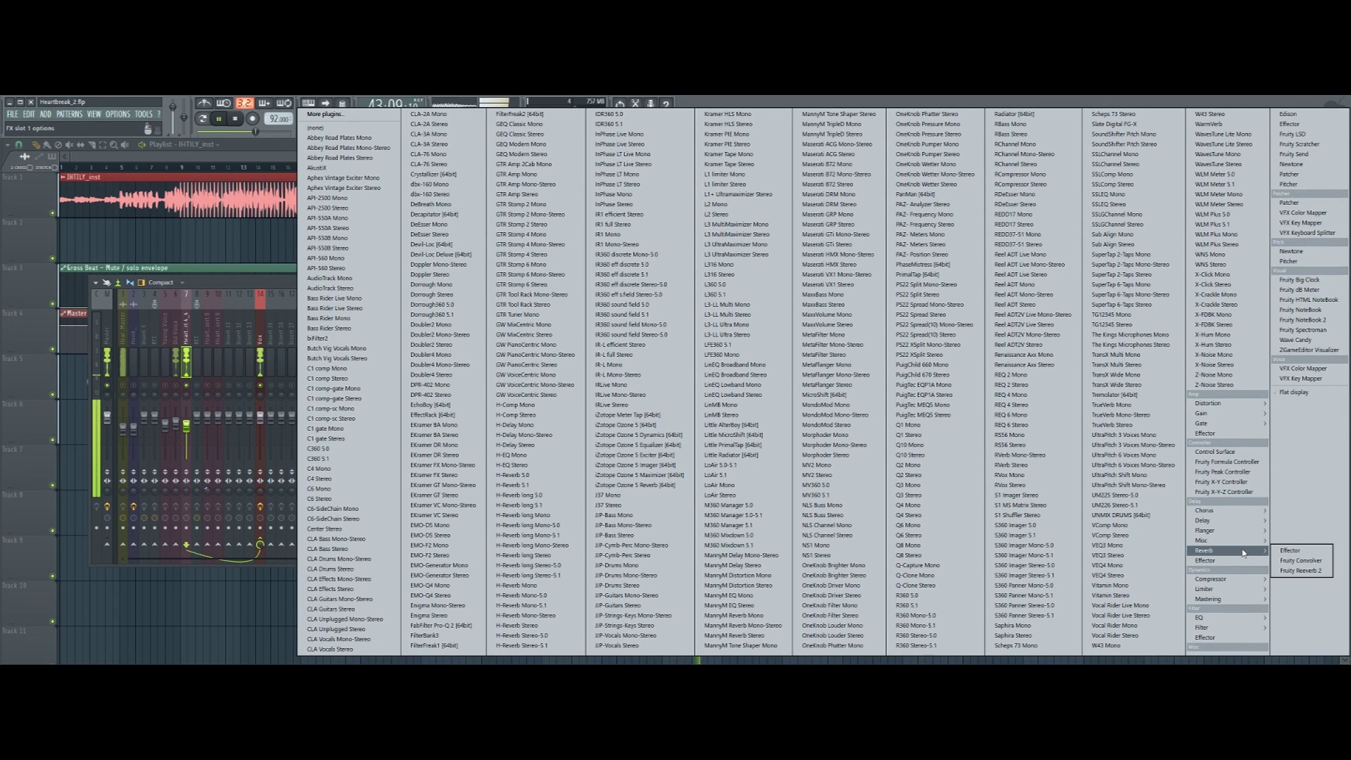
pyautogui.moveTo(1243, 590)
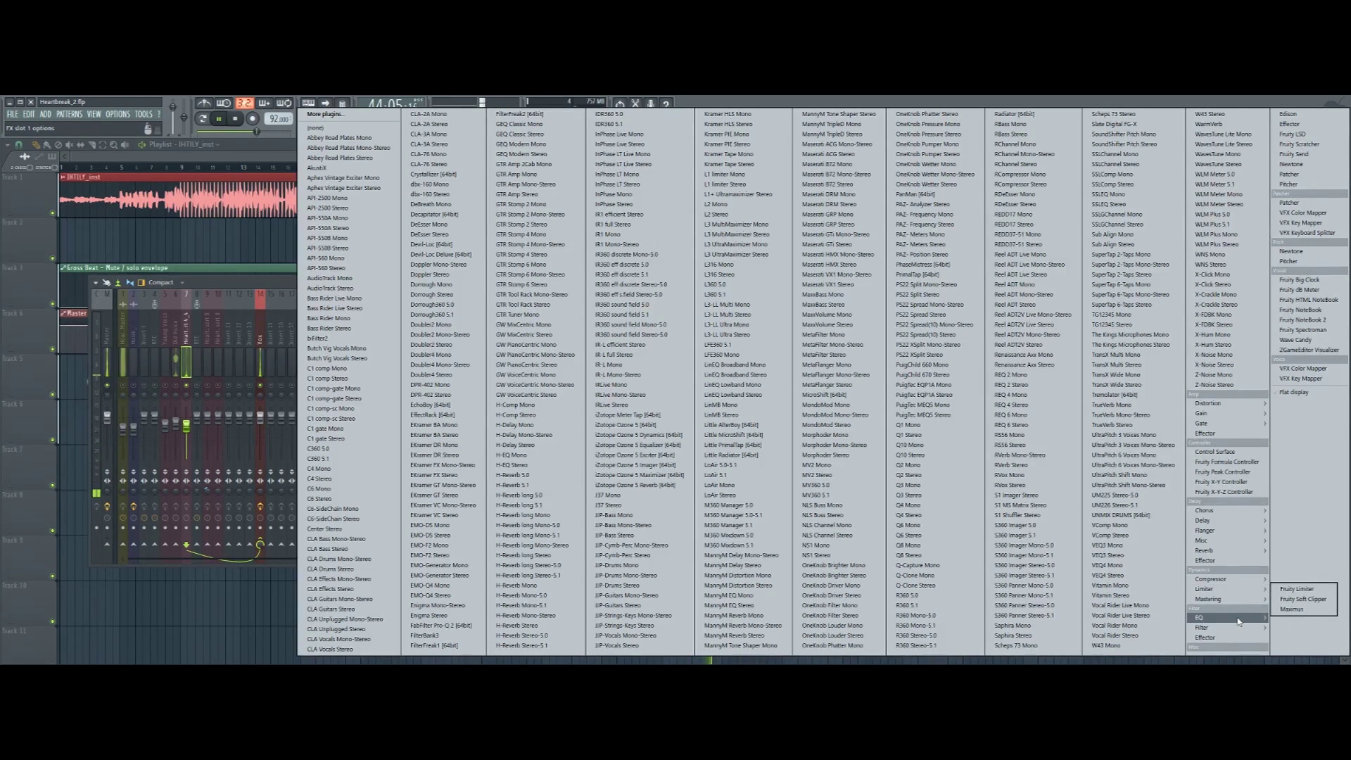
pyautogui.moveTo(1239, 634)
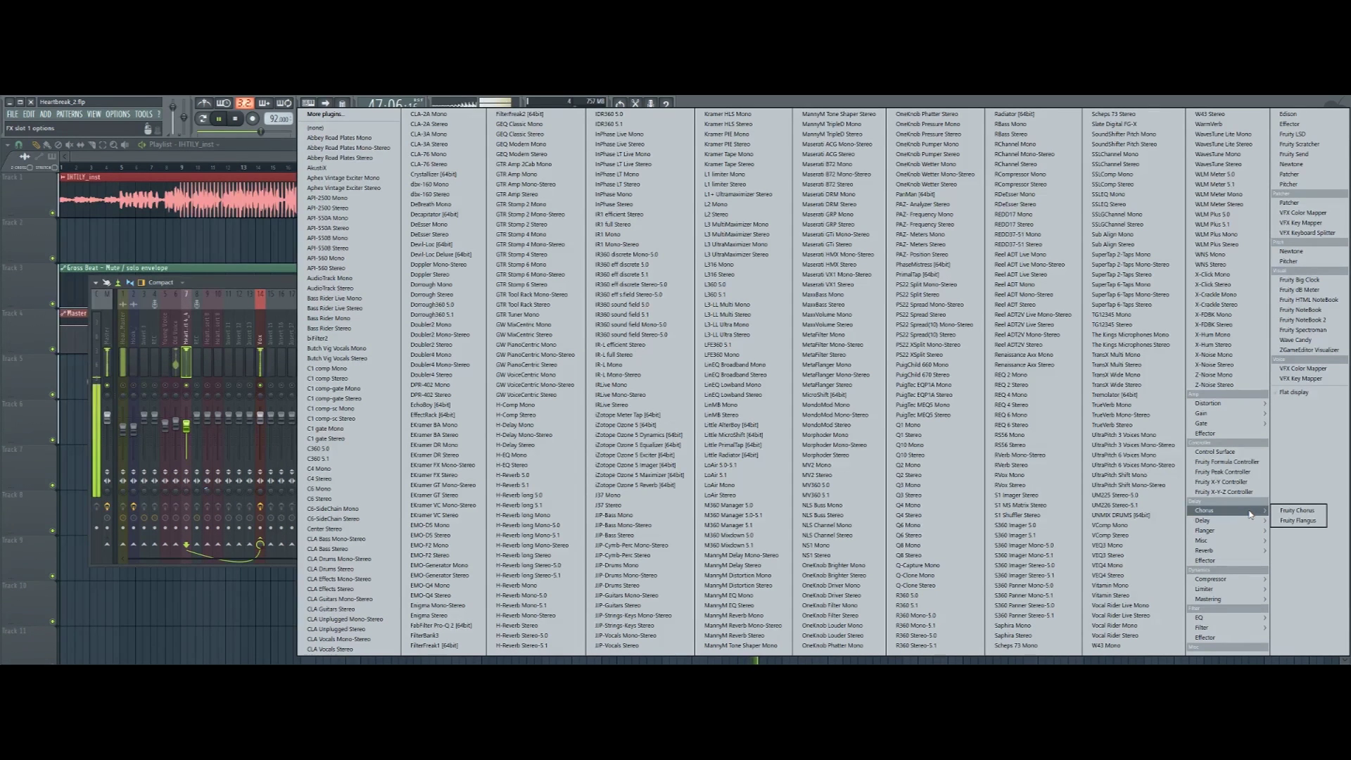
pyautogui.moveTo(1230, 405)
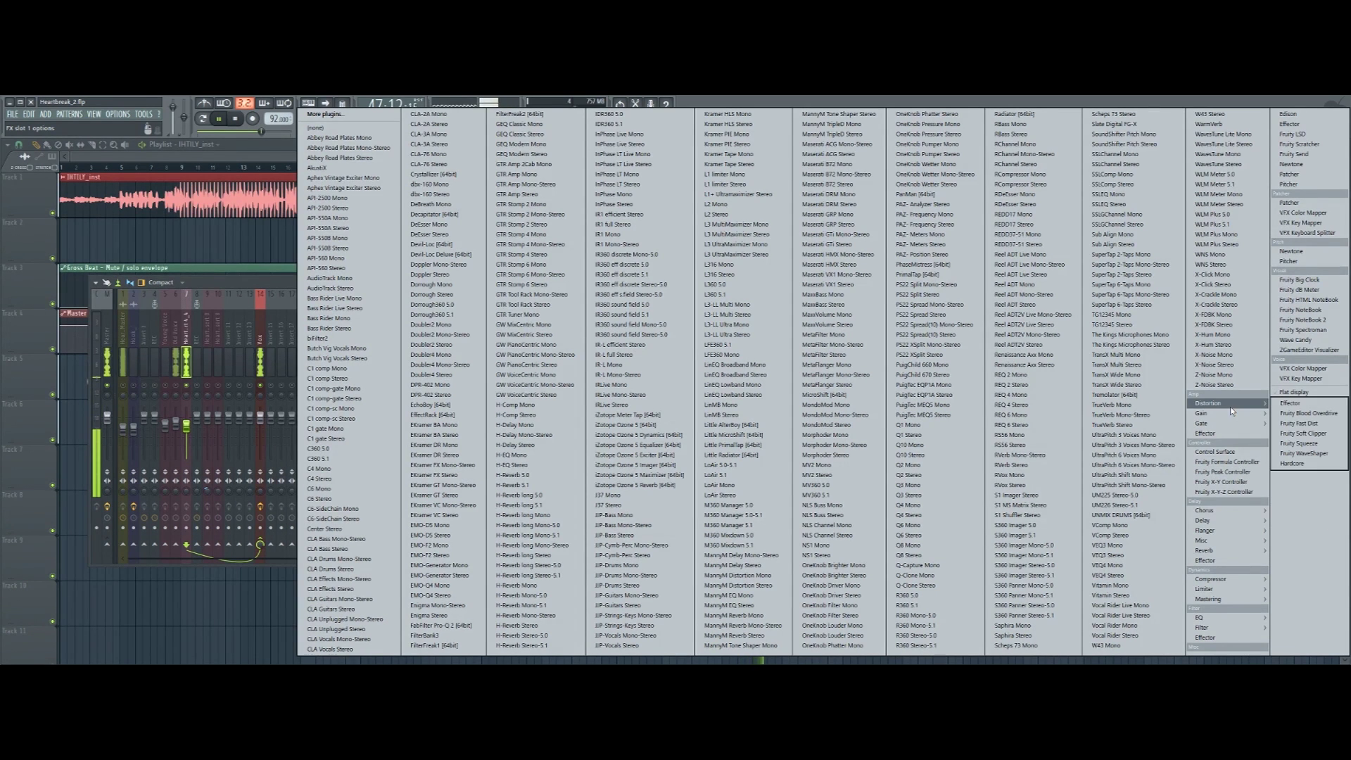
pyautogui.click(1328, 424)
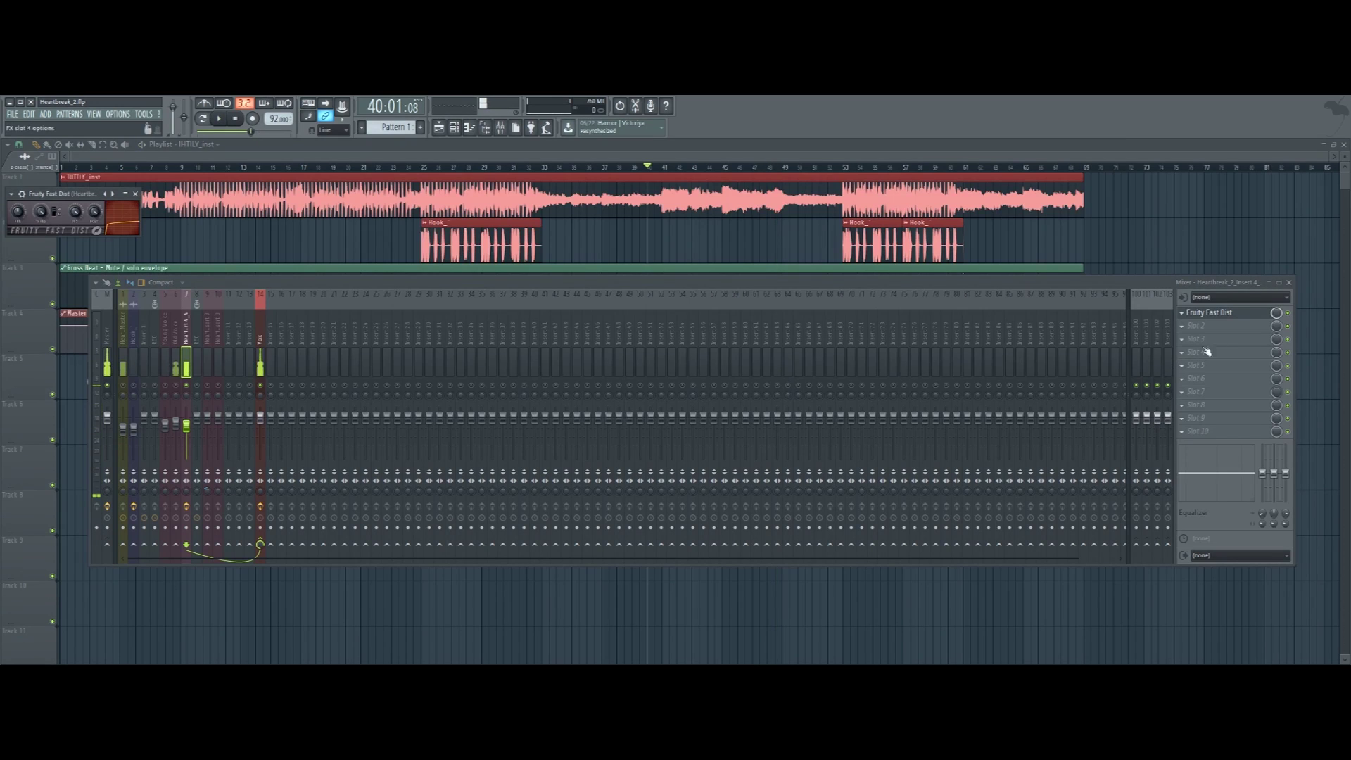
pyautogui.press('space')
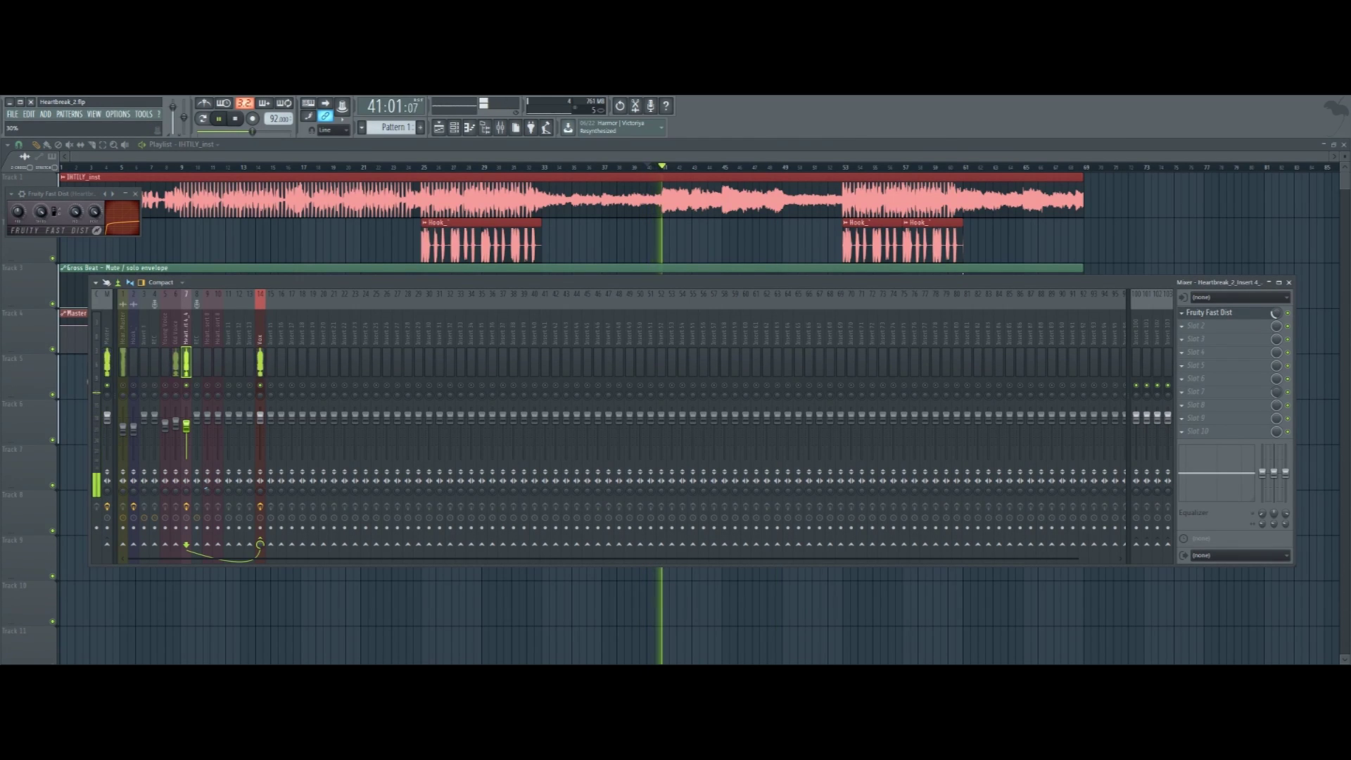
# Unmute the Old Voice mixer track alongside the Heartbreak_2_Insert 4_4 track and set the latter's stereo separation to 42% separated during playback
pyautogui.click(1290, 284)
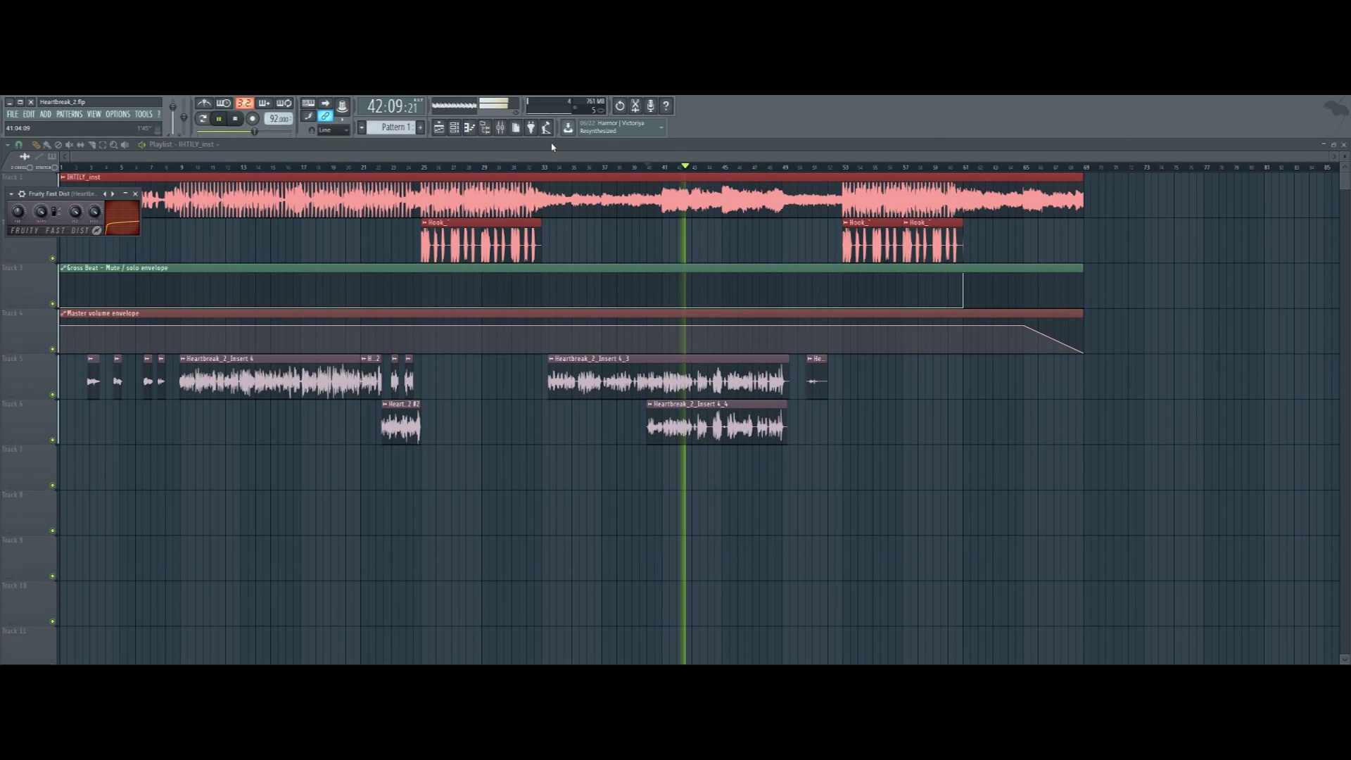
pyautogui.click(504, 128)
pyautogui.click(177, 386)
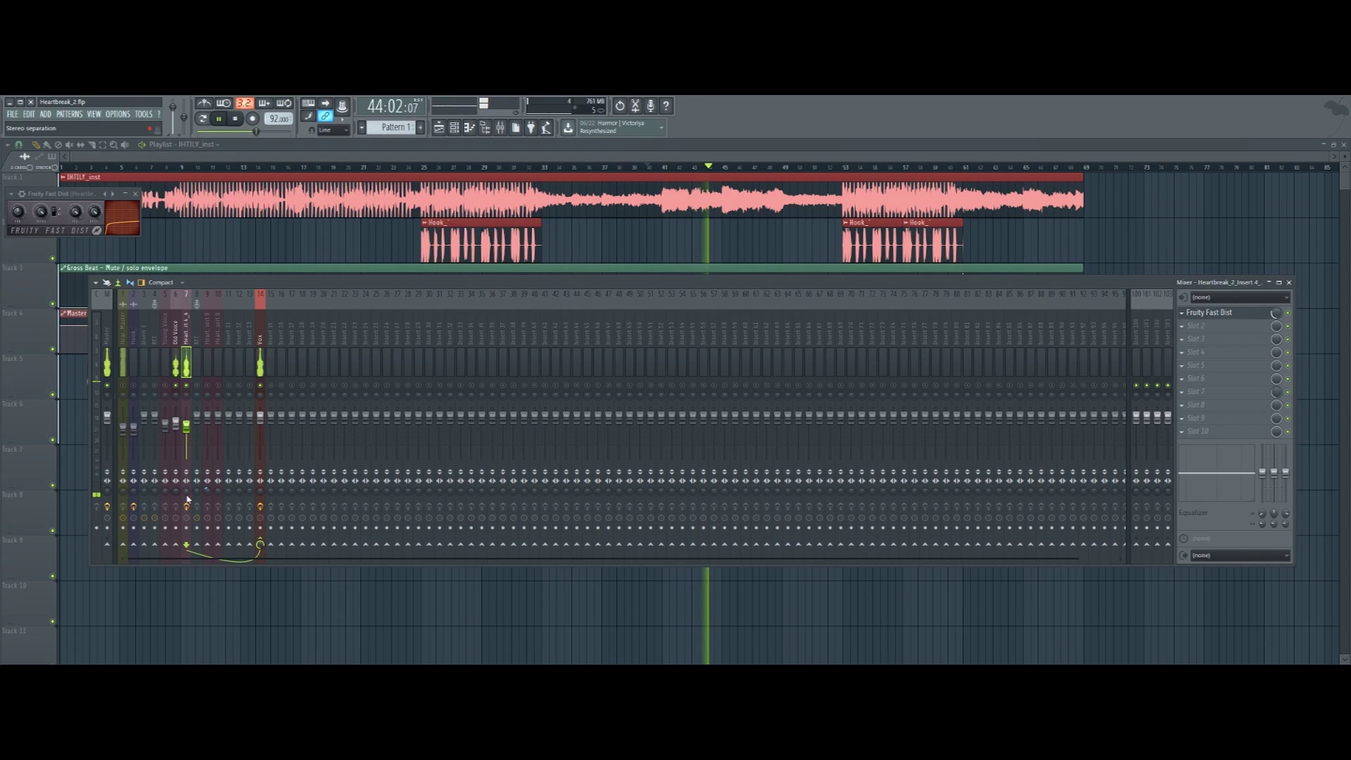
pyautogui.moveTo(186, 491); pyautogui.dragTo(187, 499)
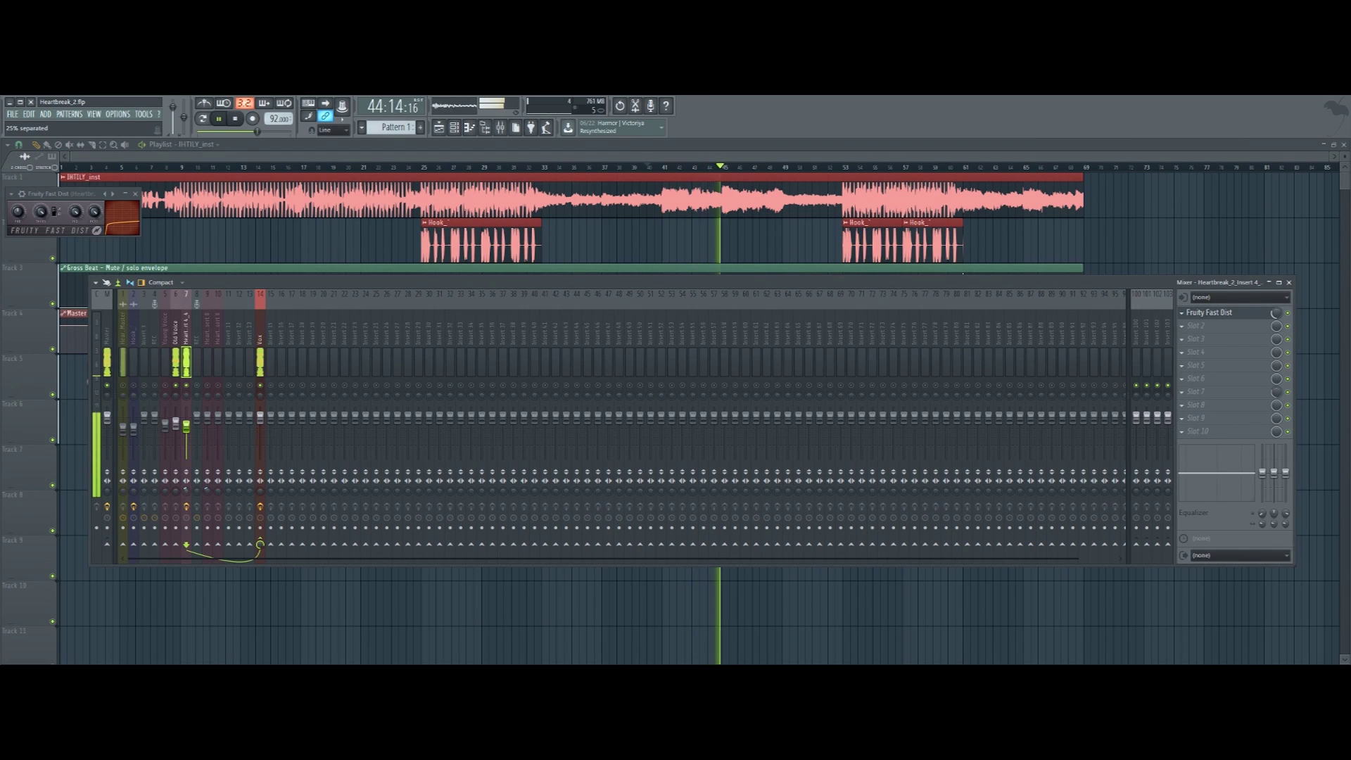
pyautogui.press('space')
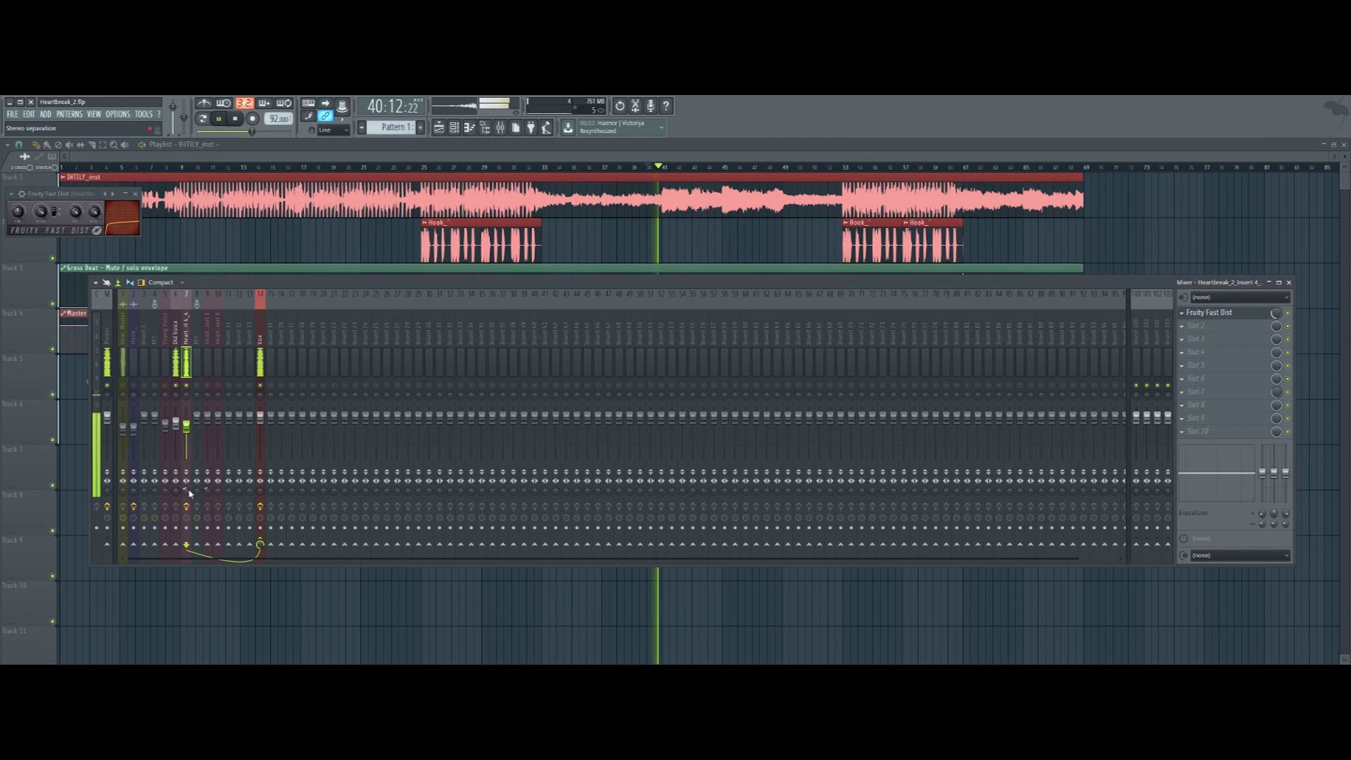
pyautogui.moveTo(188, 491); pyautogui.dragTo(187, 502)
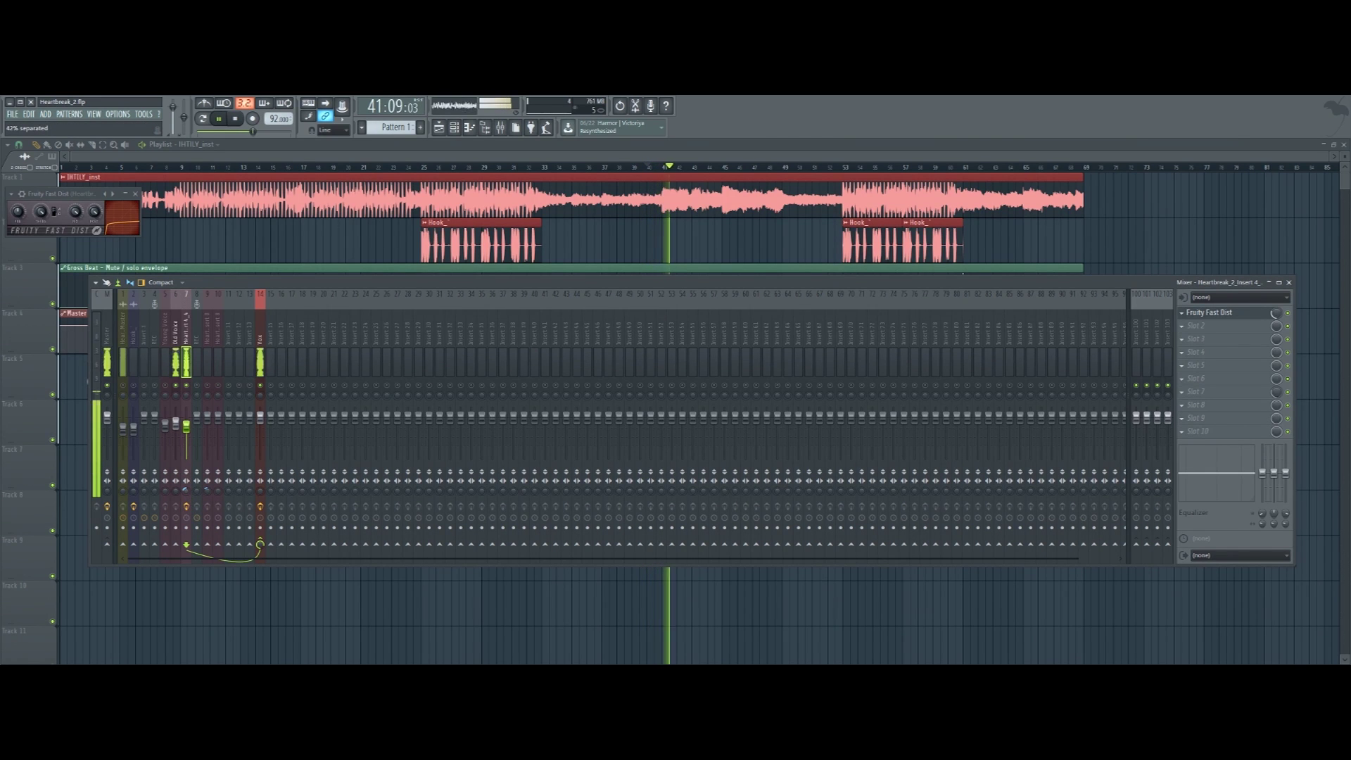
# Set the Heartbreak_2_Insert 4_4 mixer track's volume to 74% and the Vox track's stereo separation to 34% separated, then stop playback
pyautogui.click(176, 422)
pyautogui.click(187, 428)
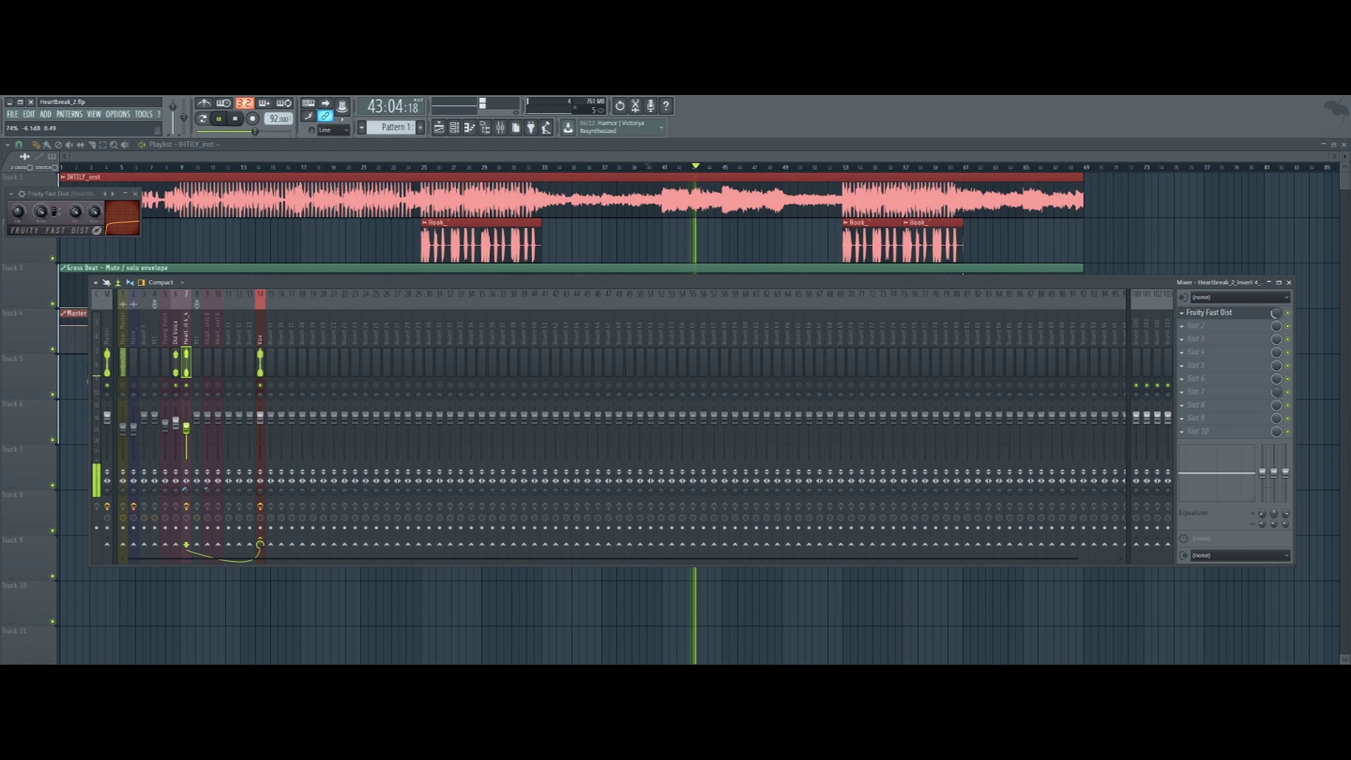
pyautogui.click(263, 491)
pyautogui.press('space')
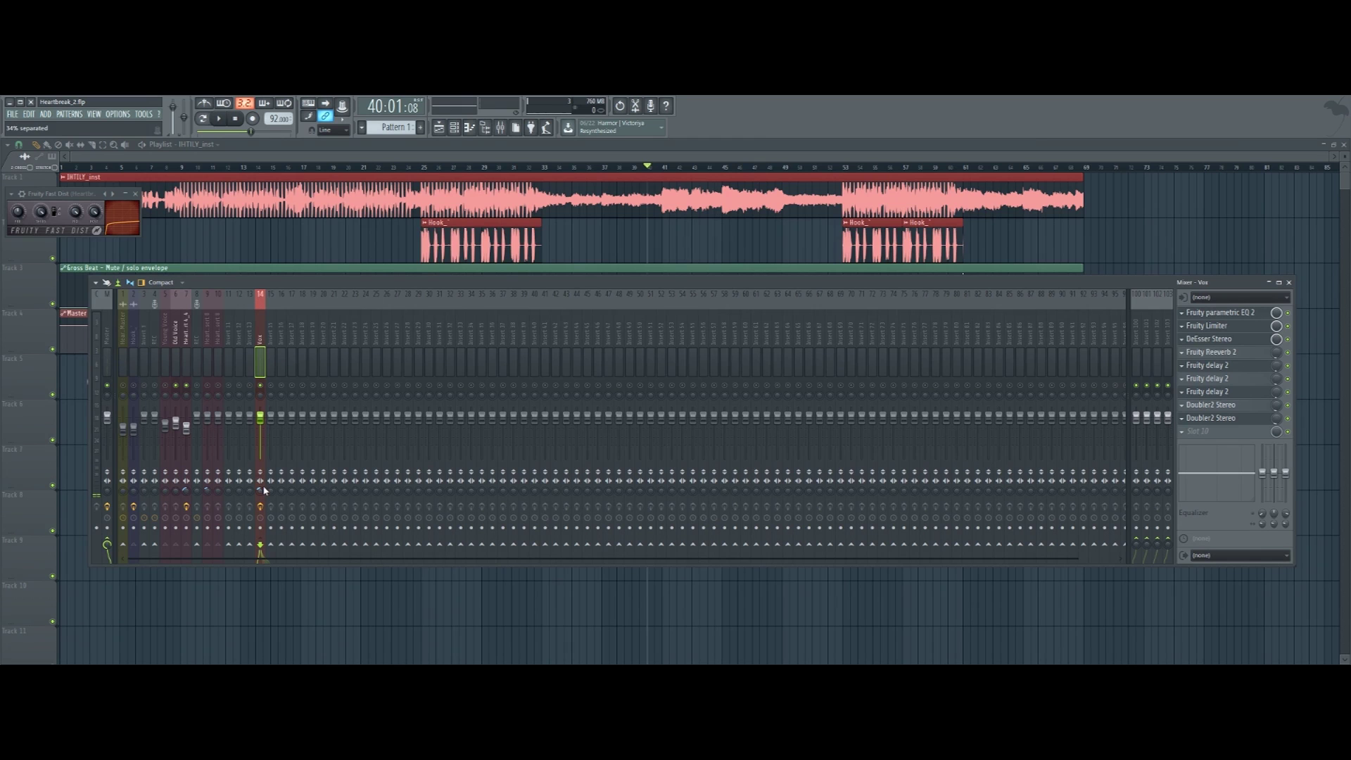
# Unmute all mixer tracks, close the mixer and play the full song from around bar 9
pyautogui.rightClick(125, 385)
pyautogui.click(313, 156)
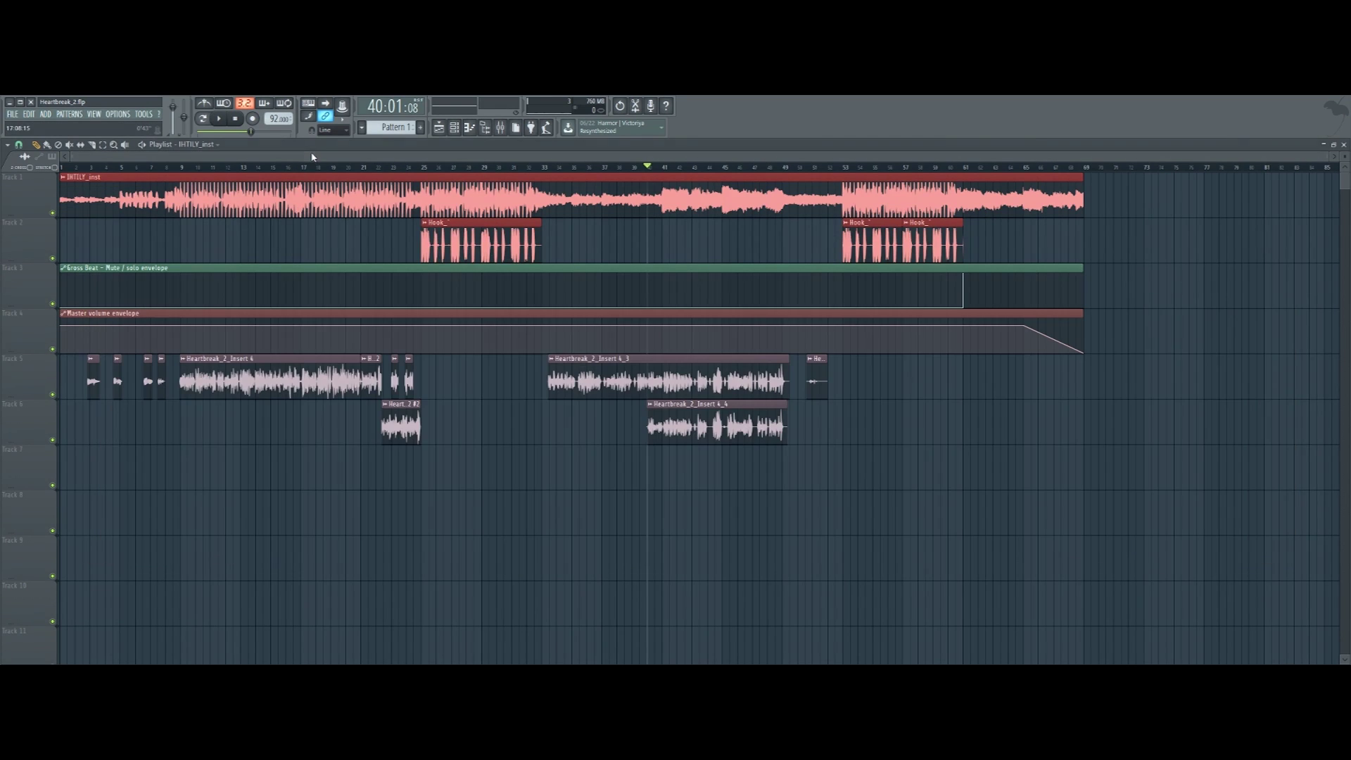
pyautogui.click(204, 167)
pyautogui.press('space')
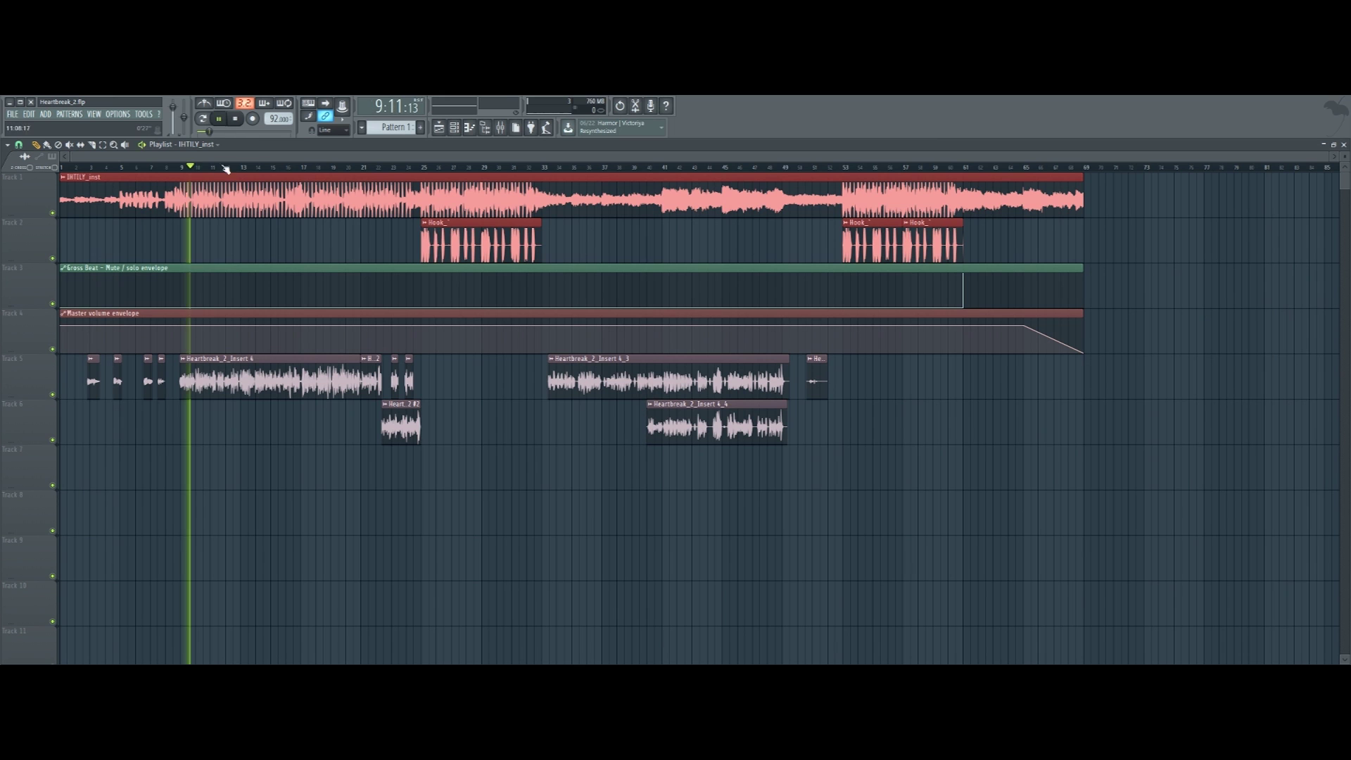
# Stop playback and add Fruity Multiband Compressor to the second effect slot of the Master mixer track
pyautogui.click(503, 129)
pyautogui.press('space')
pyautogui.click(108, 338)
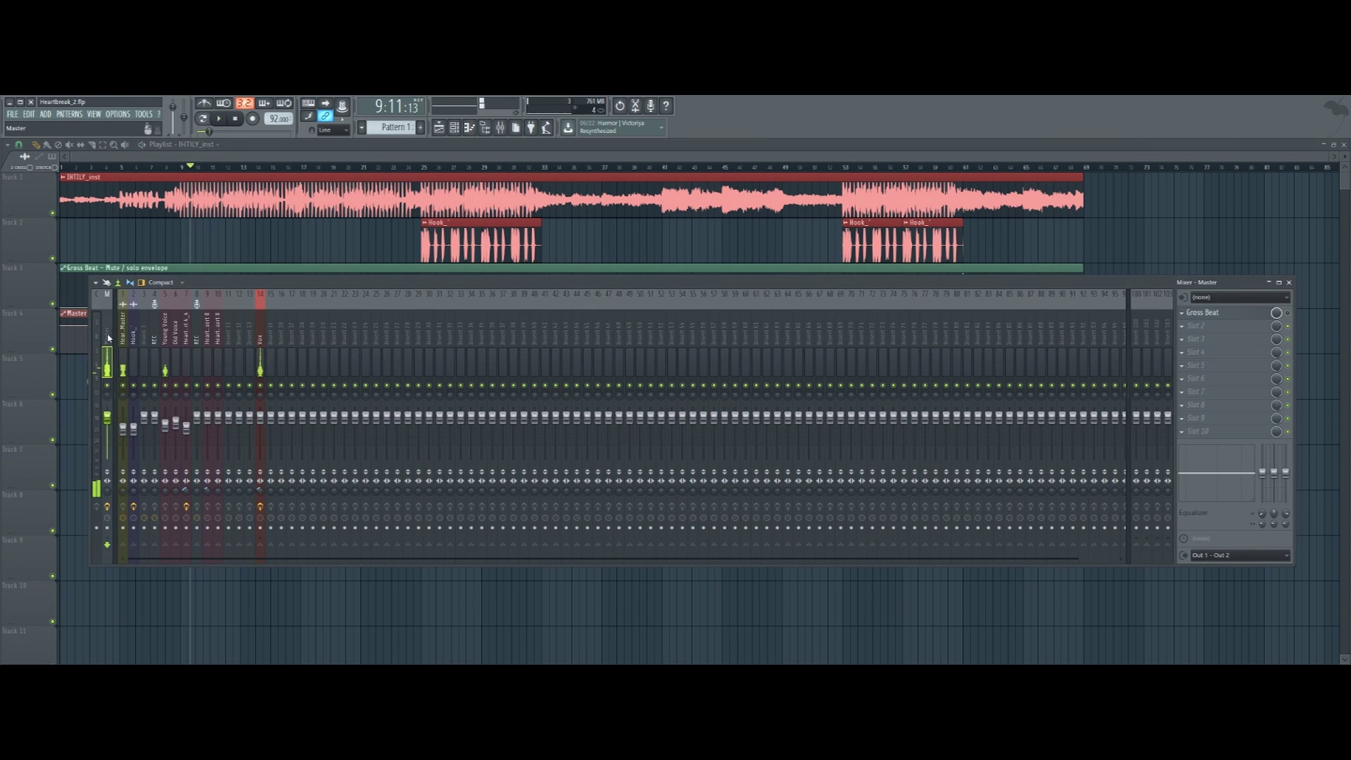
pyautogui.click(1186, 330)
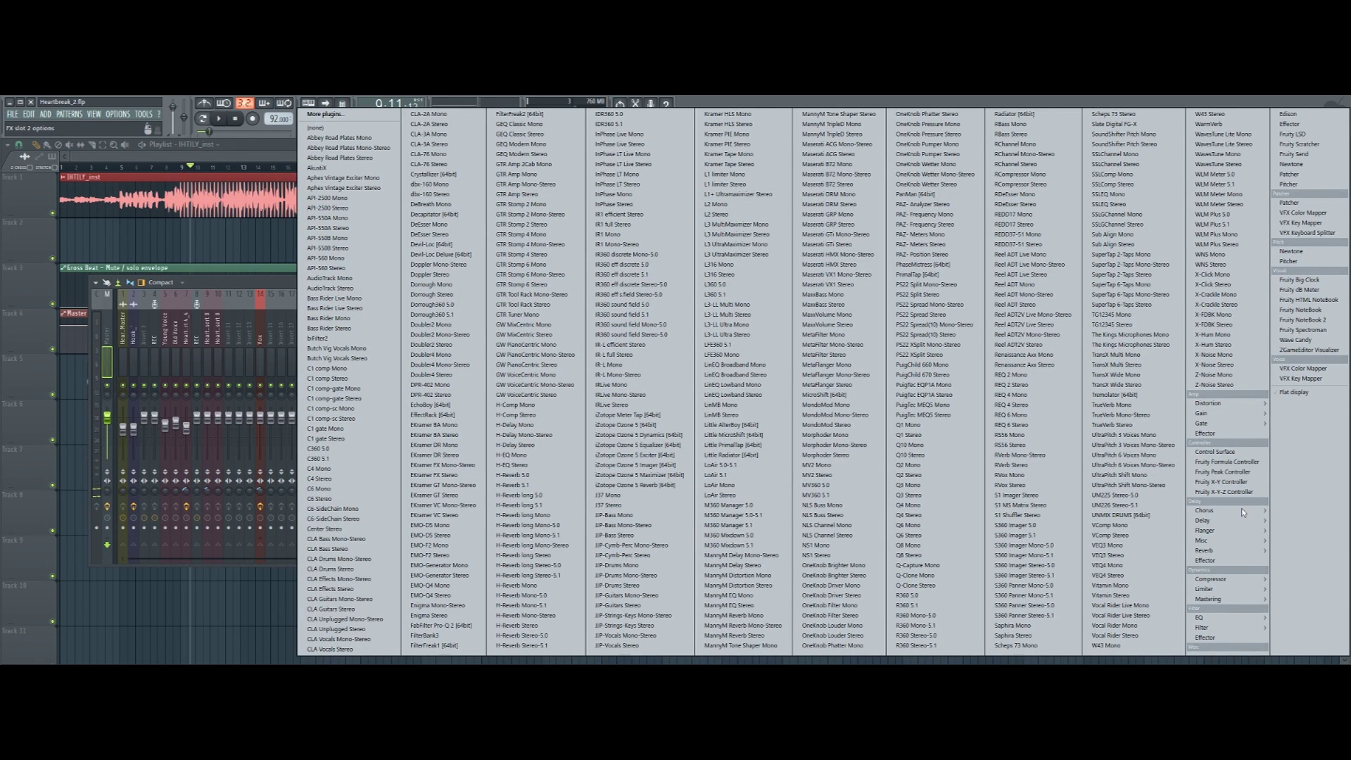
pyautogui.moveTo(1211, 578)
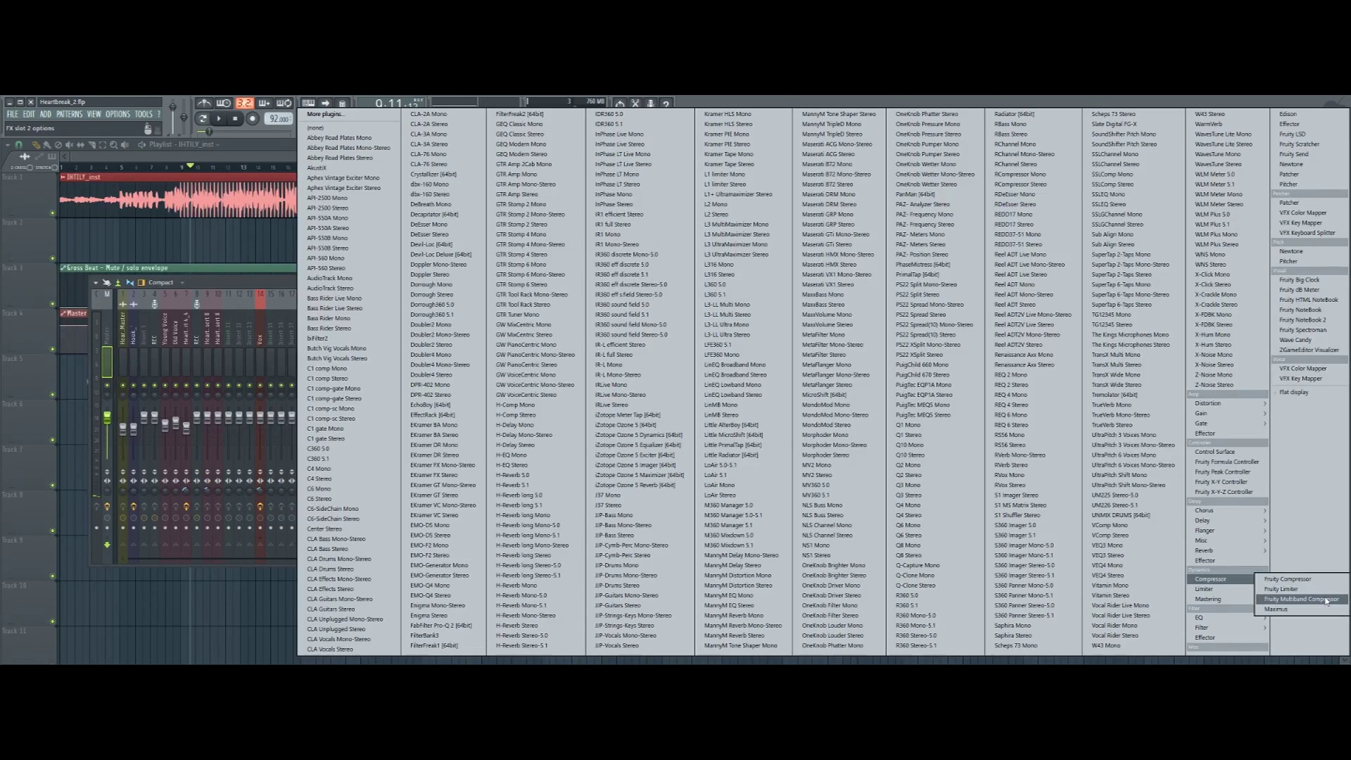
pyautogui.click(1329, 599)
# Load a preset in the master's Fruity Multiband Compressor and move its window clear of the track names
pyautogui.click(51, 235)
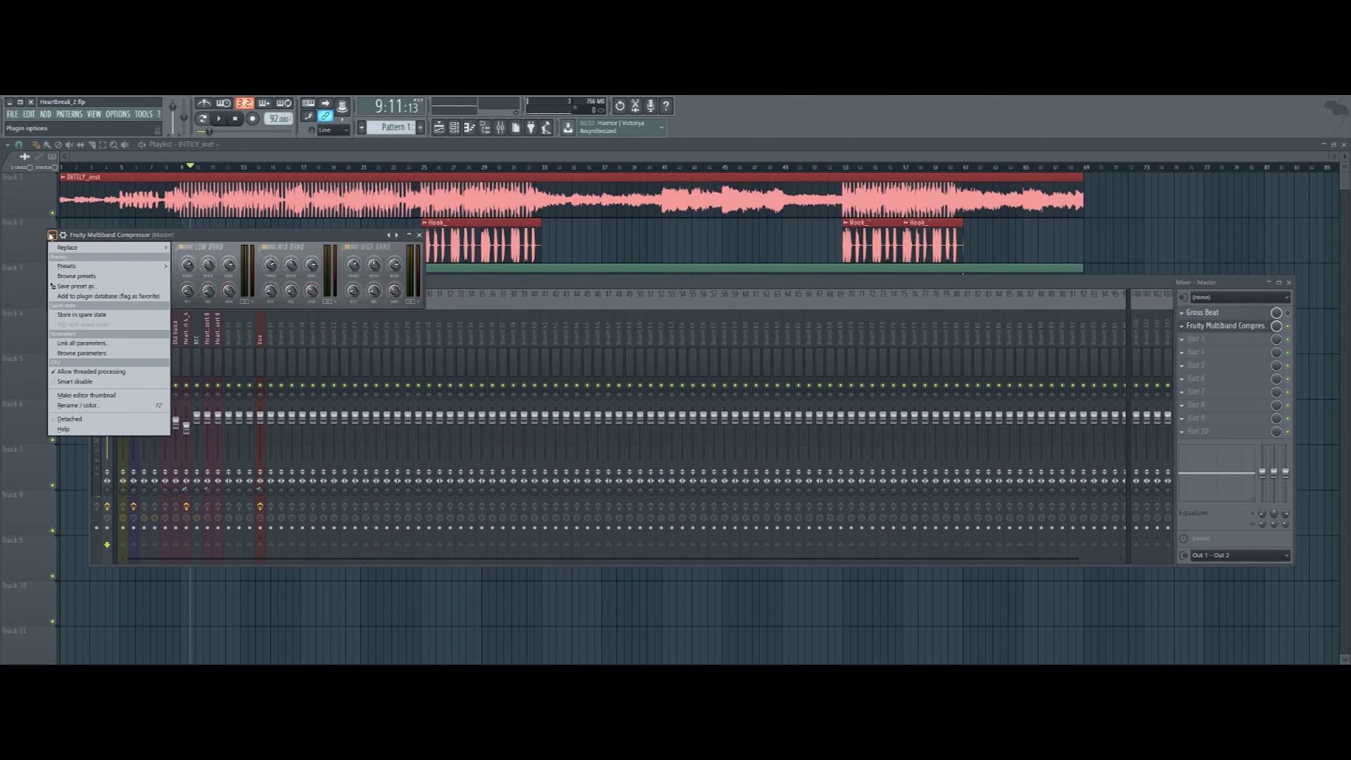
pyautogui.moveTo(67, 265)
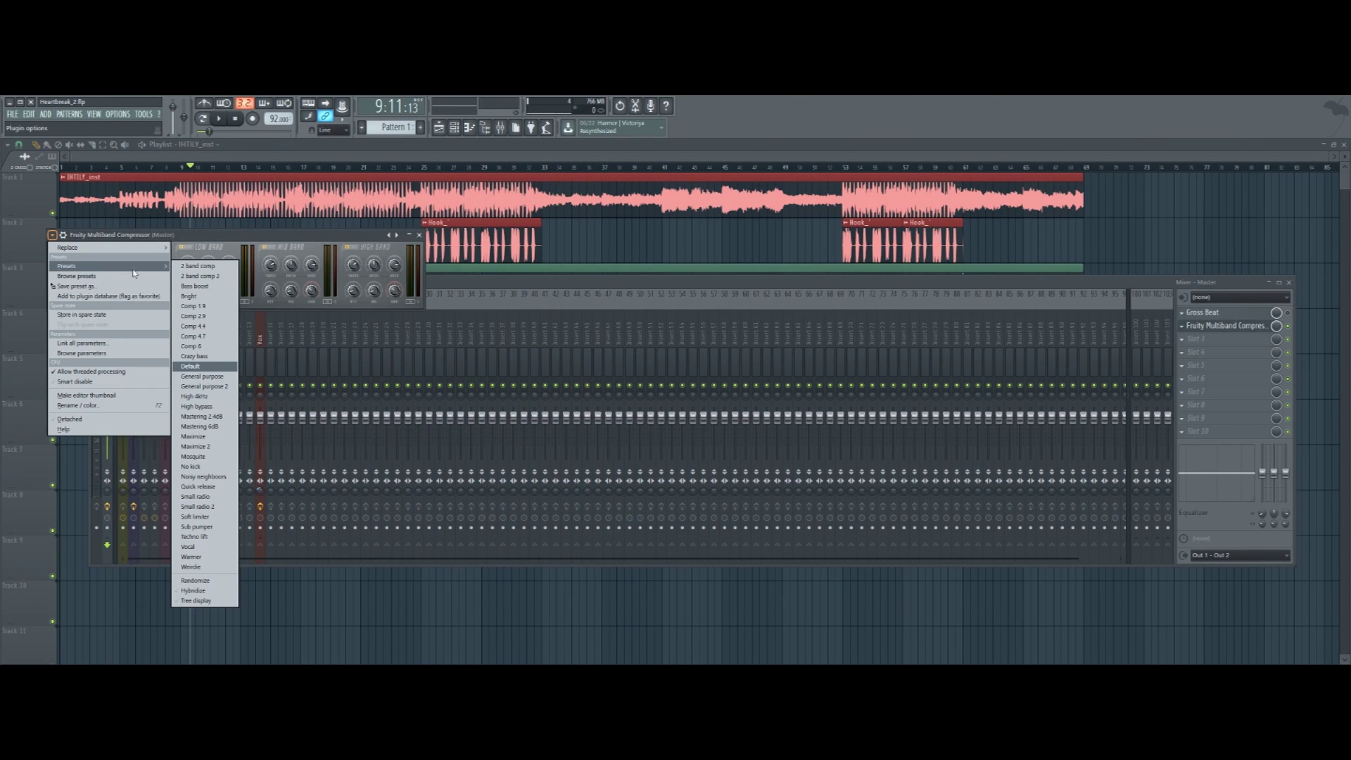
pyautogui.click(223, 410)
pyautogui.moveTo(306, 239); pyautogui.dragTo(795, 318)
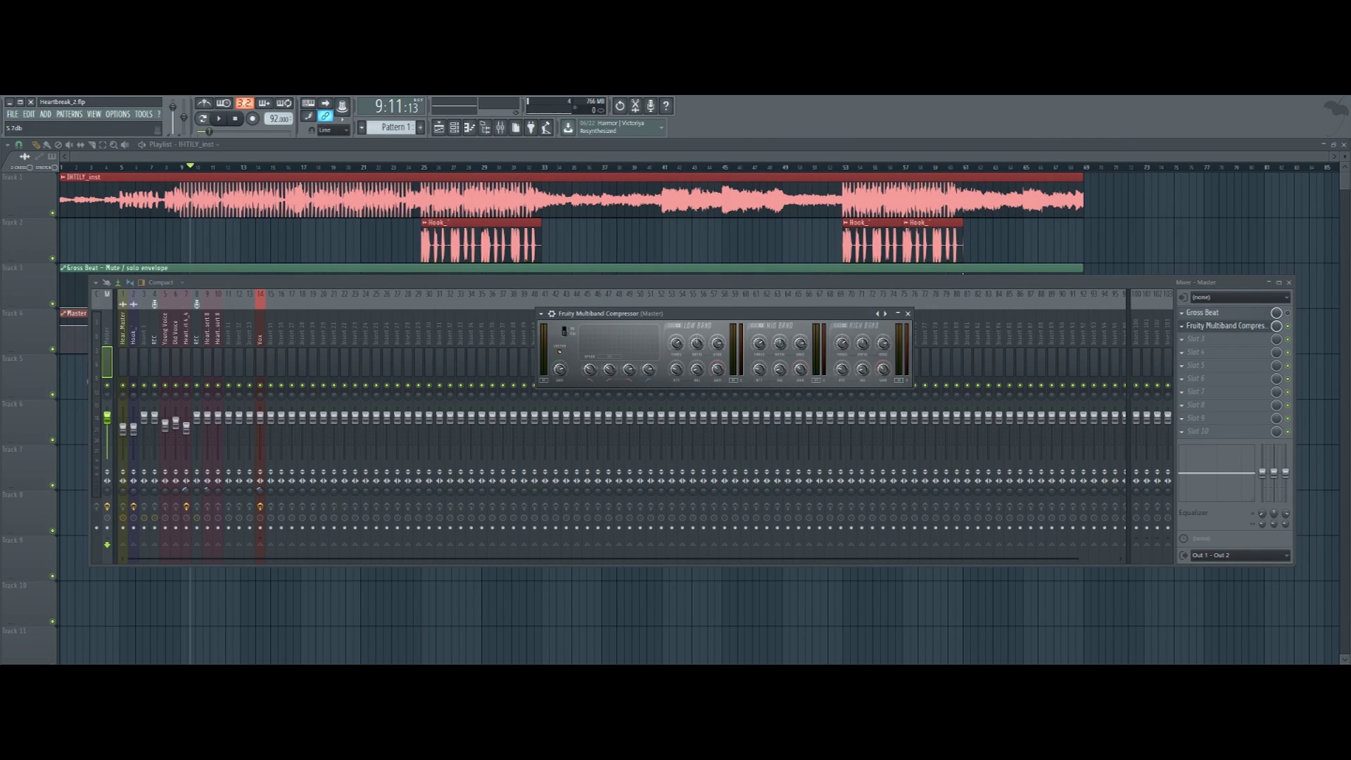
# Raise the multiband compressor's overall gain to about 6 dB during playback, close the compressor and mixer windows, and stop the song
pyautogui.press('space')
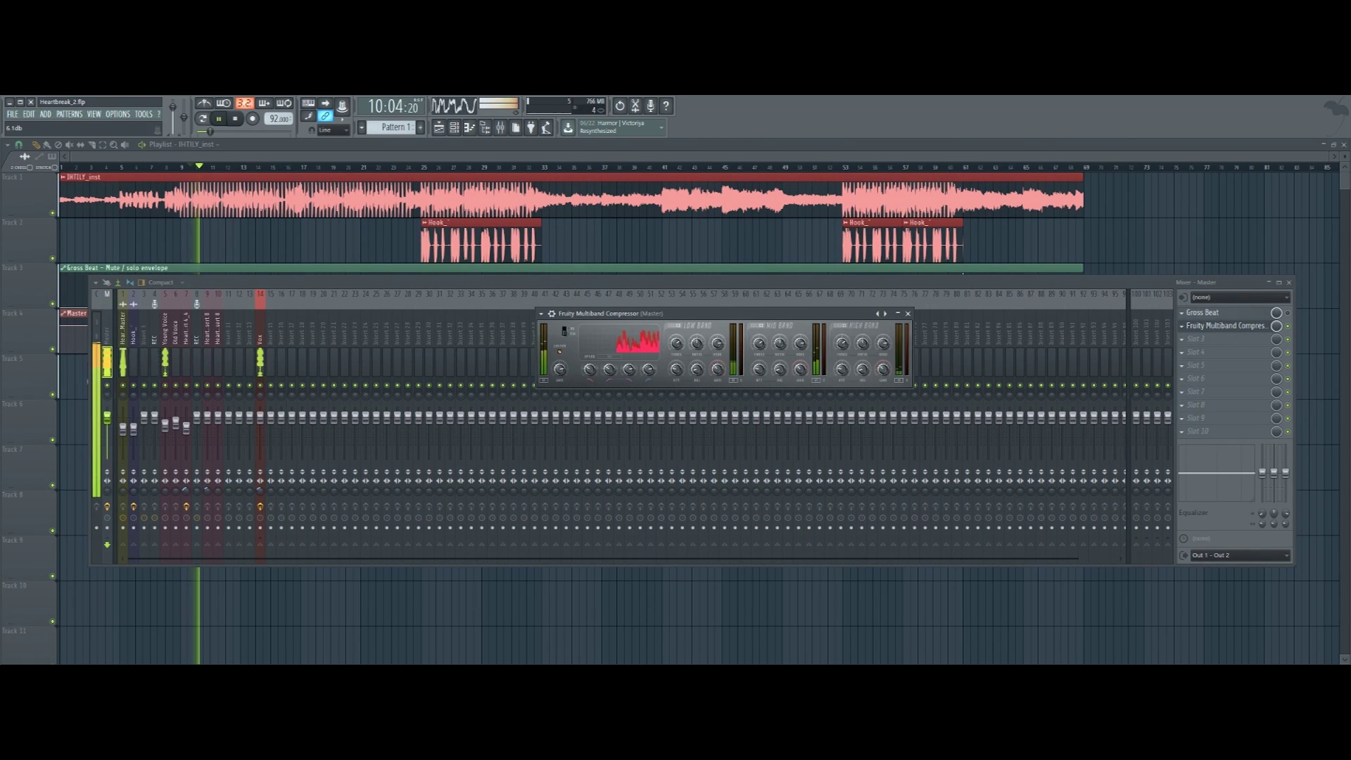
pyautogui.moveTo(562, 372); pyautogui.dragTo(563, 366)
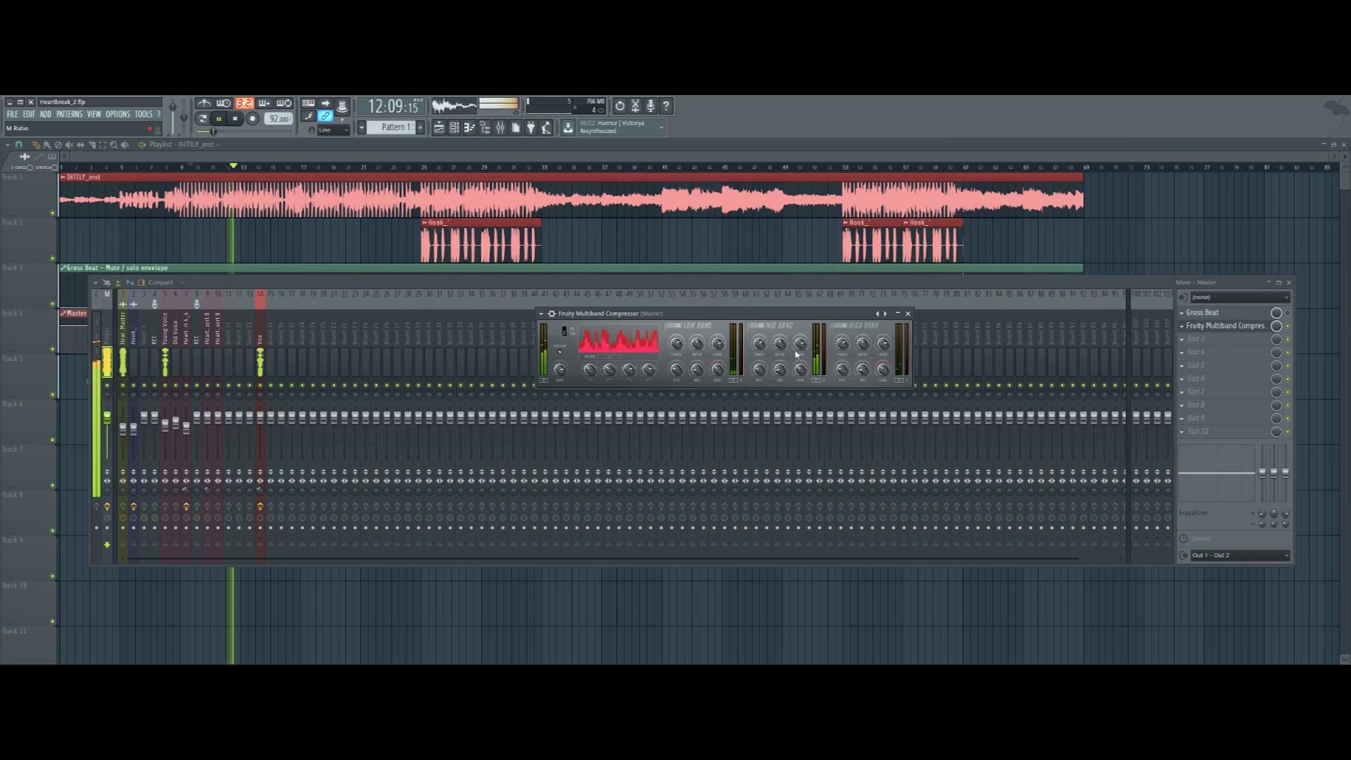
pyautogui.click(907, 313)
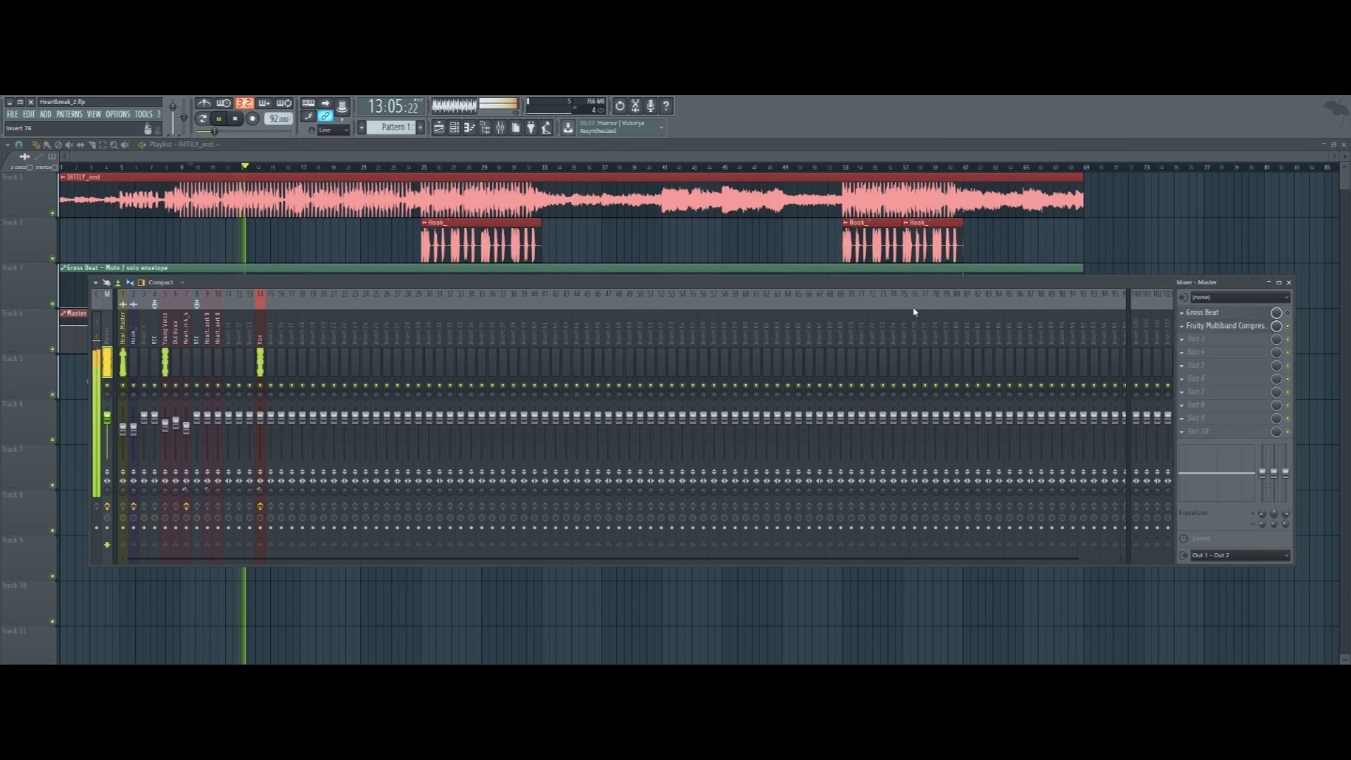
pyautogui.press('F9')
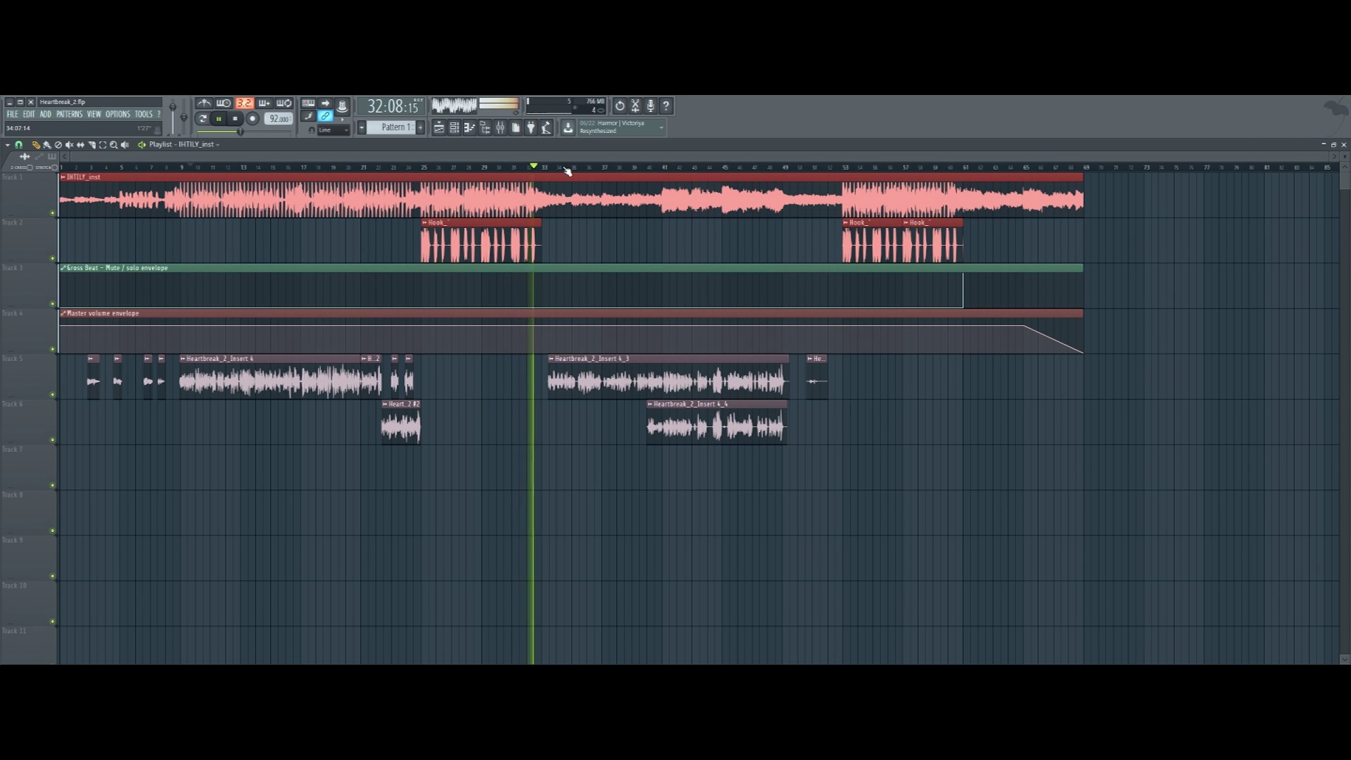
pyautogui.press('space')
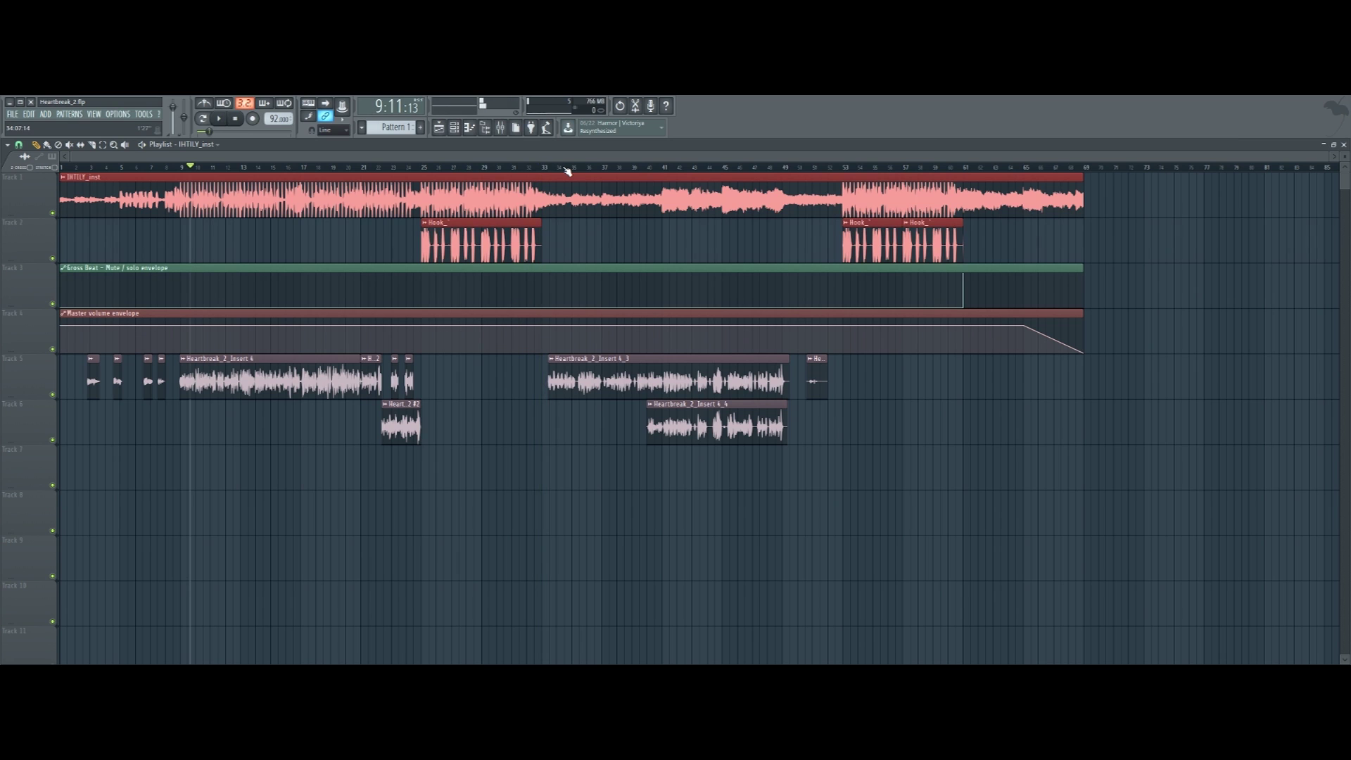